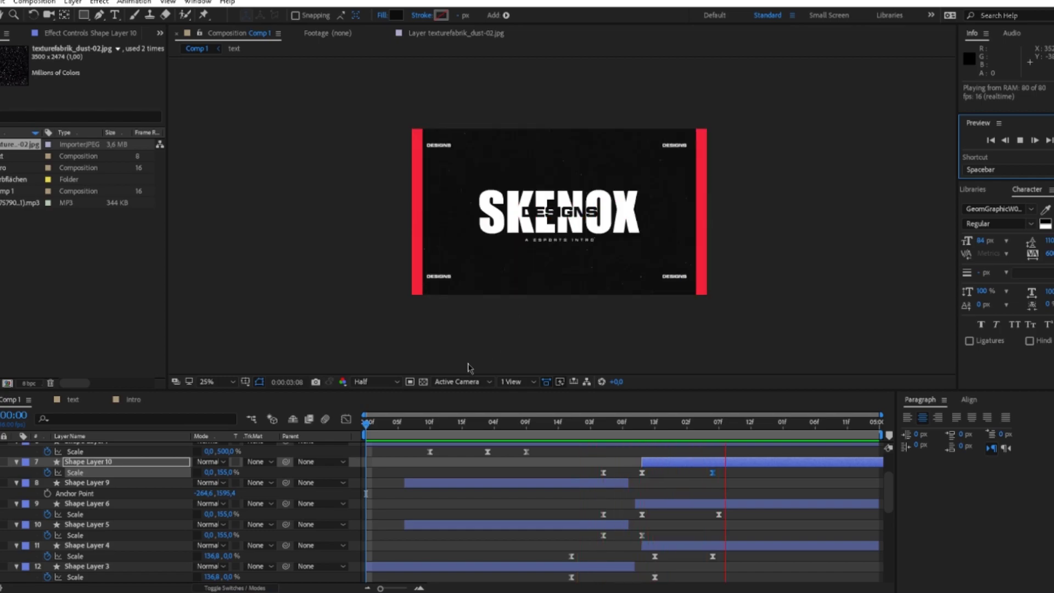
# Create a new composition named Intro, 1920 x 1080 px at 16 fps, with a duration of 0:00:05:00.
pyautogui.press('space')
pyautogui.rightClick(81, 293)
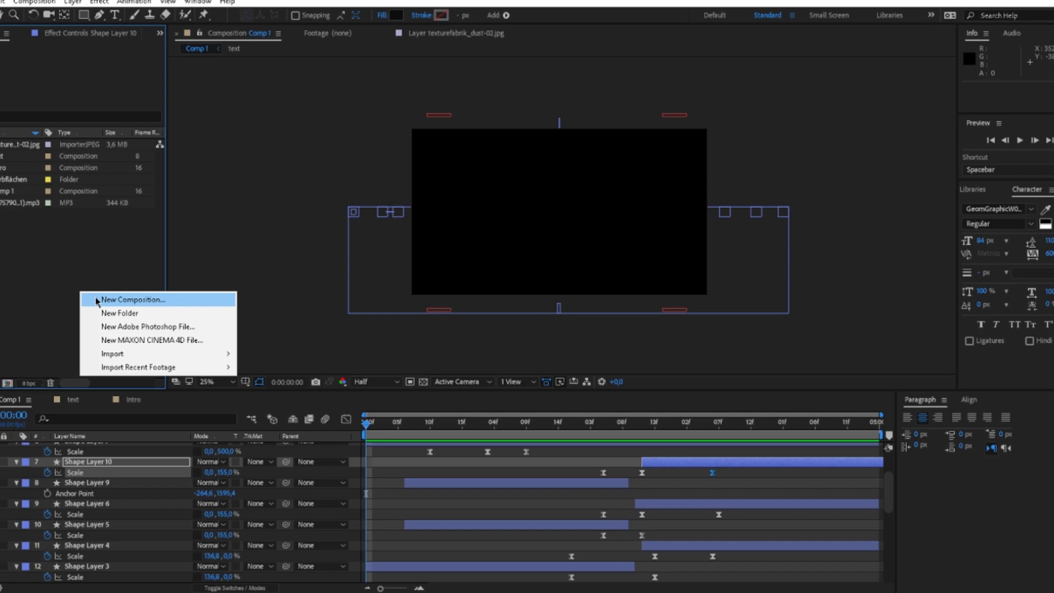
pyautogui.click(97, 301)
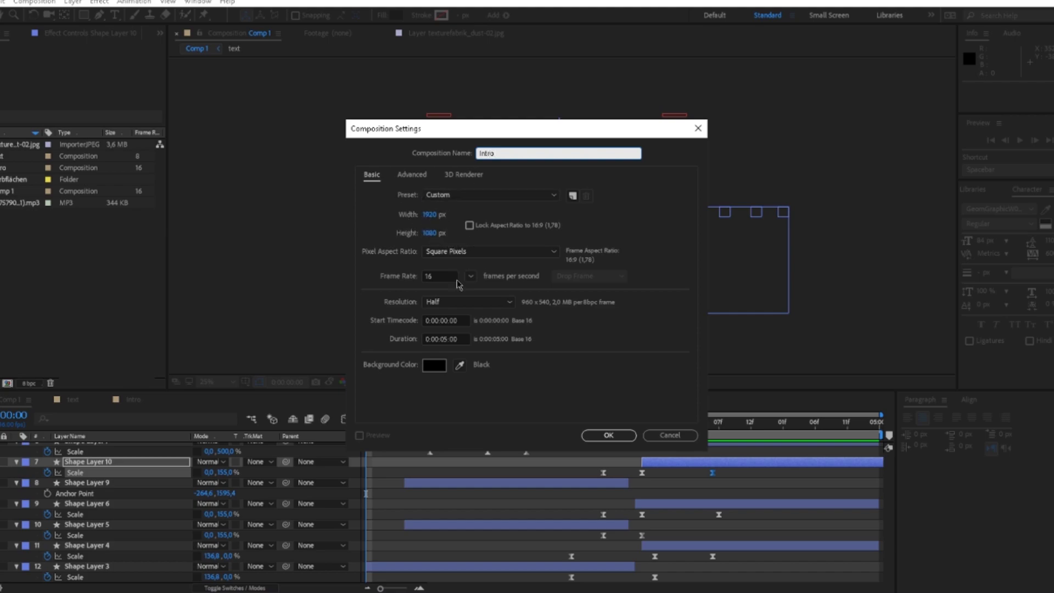
pyautogui.click(608, 434)
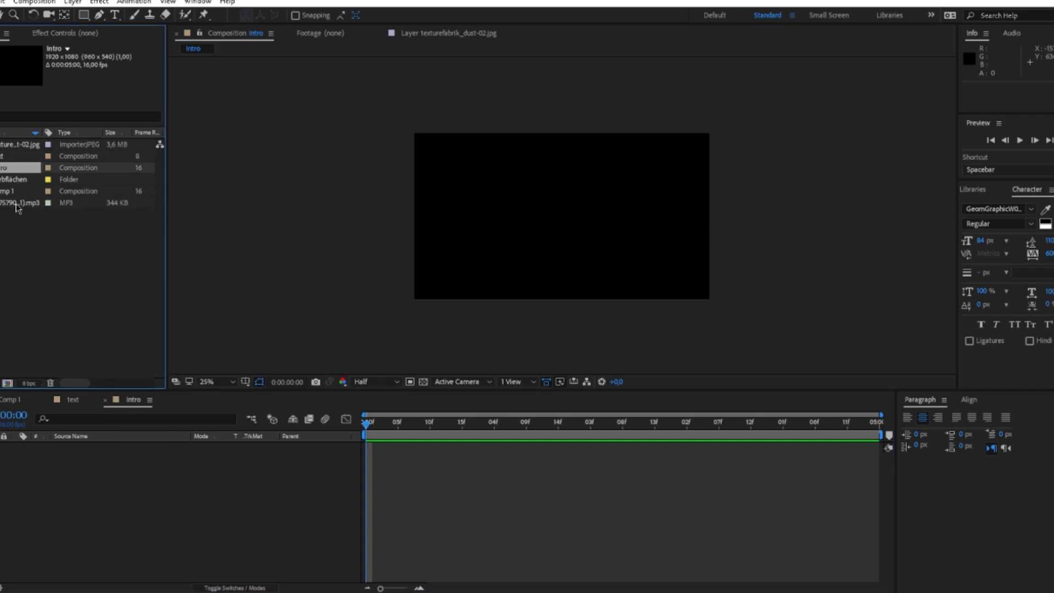
# Add the MP3 sound preview to the Intro composition and play it back.
pyautogui.click(21, 204)
pyautogui.moveTo(31, 205); pyautogui.dragTo(281, 466)
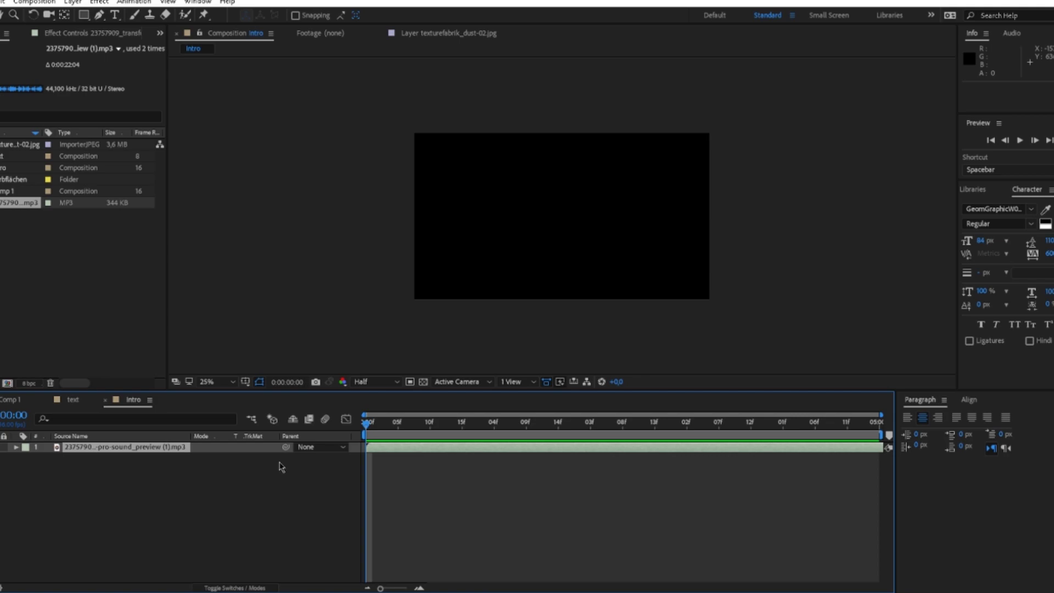
pyautogui.click(1021, 140)
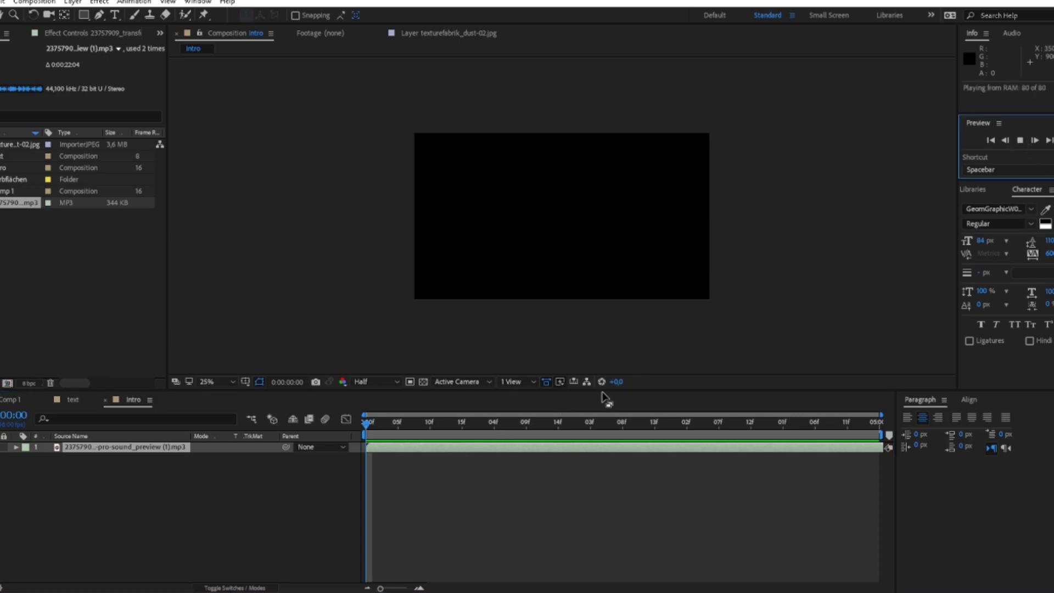
pyautogui.click(555, 423)
pyautogui.moveTo(367, 445); pyautogui.dragTo(873, 442)
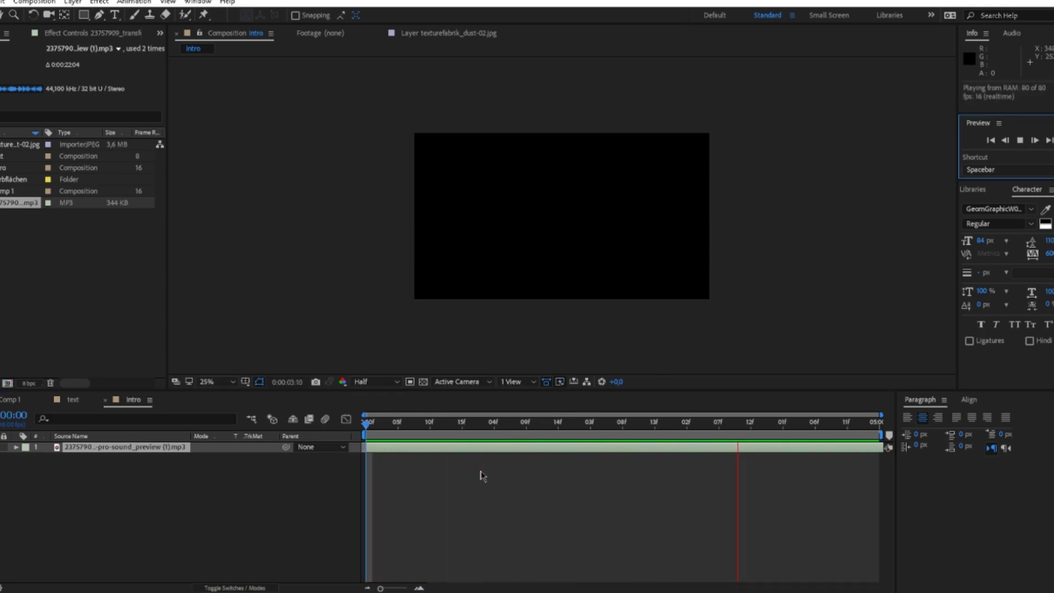
pyautogui.click(325, 435)
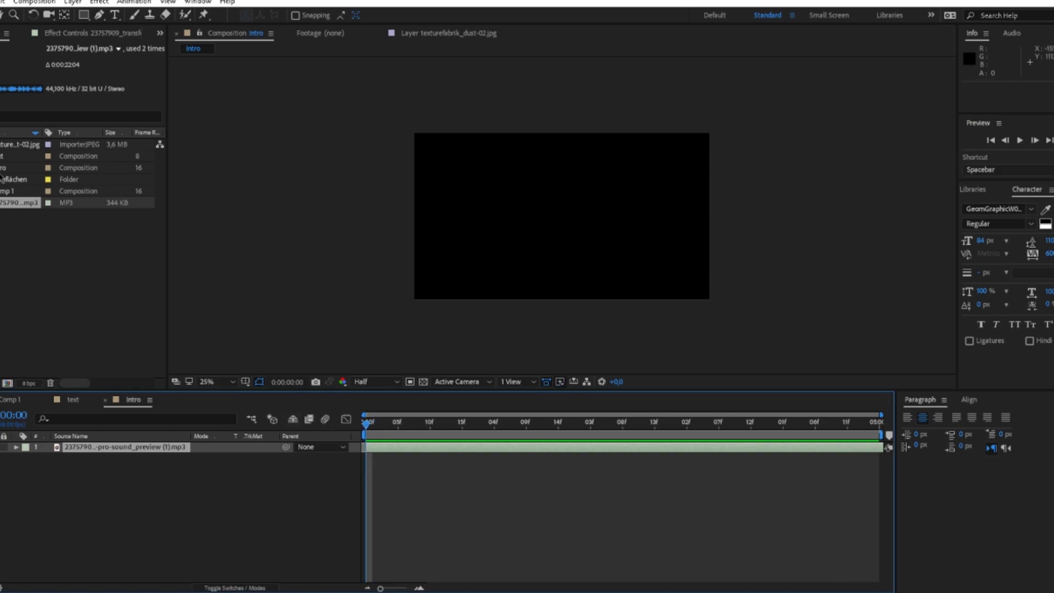
# Place texturefabrik_dust-02.jpg above the audio in the Intro composition and scale it to 59%.
pyautogui.moveTo(19, 145); pyautogui.dragTo(121, 456)
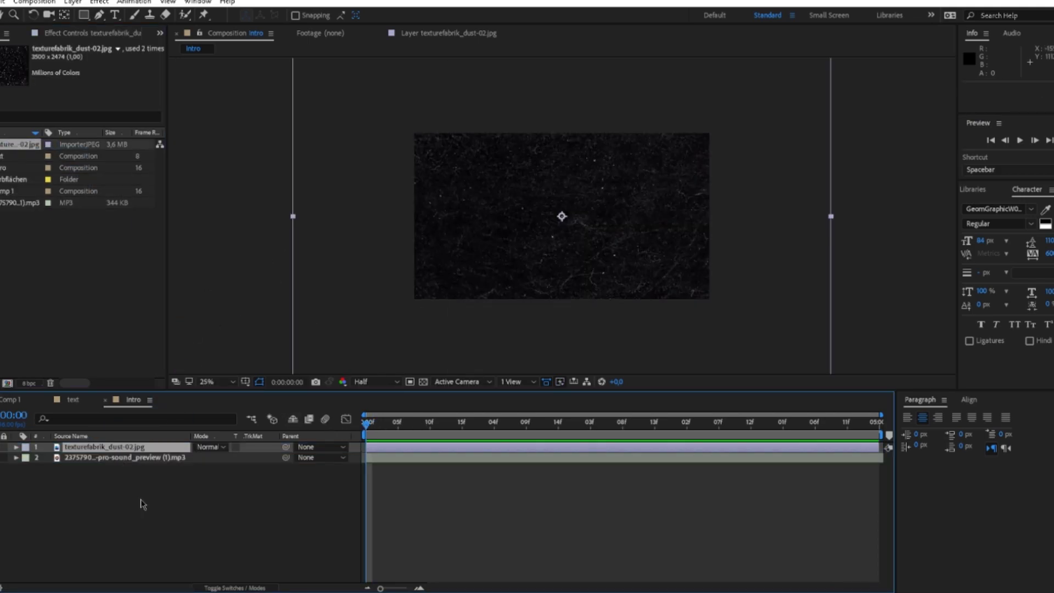
pyautogui.click(142, 504)
pyautogui.click(137, 448)
pyautogui.press('s')
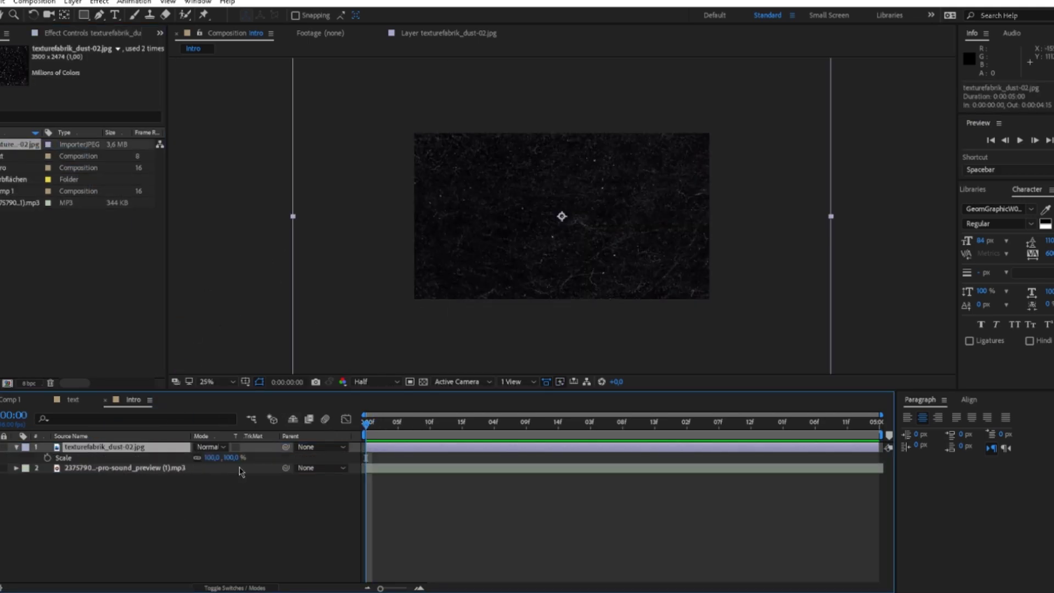
pyautogui.moveTo(229, 457); pyautogui.dragTo(207, 463)
pyautogui.click(240, 532)
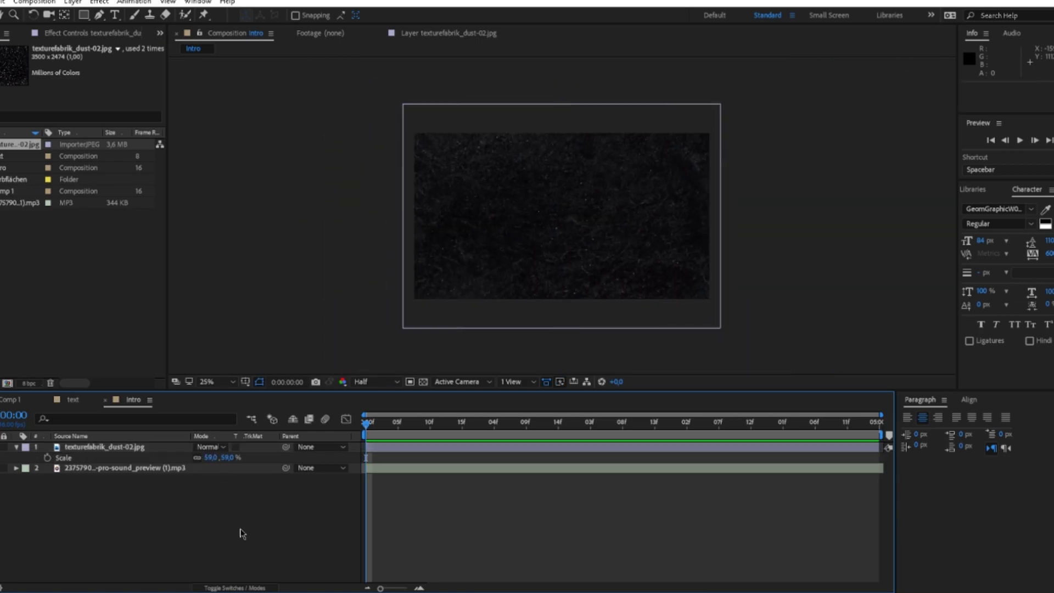
# Pre-compose the dust texture layer as "particles", moving all attributes into the new composition.
pyautogui.click(395, 451)
pyautogui.hotkey('ctrl', 'shift', 'c')
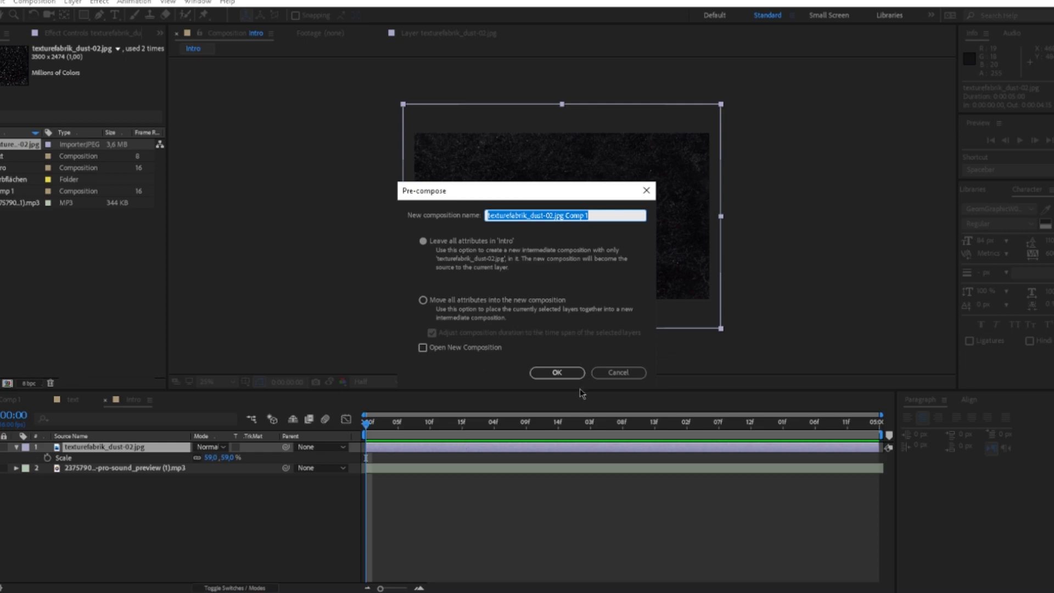
pyautogui.write('pe')
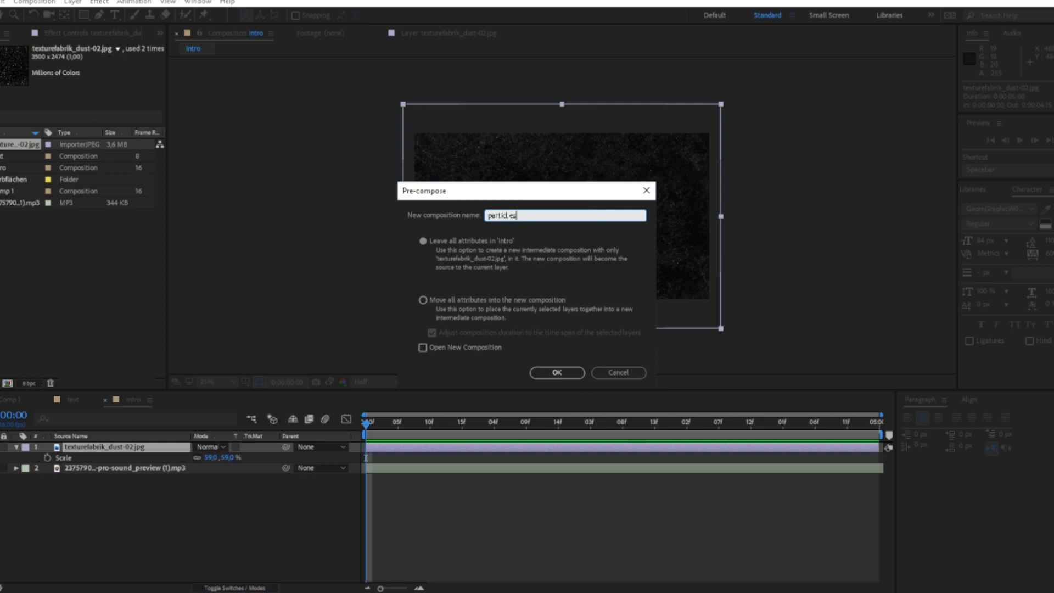
pyautogui.click(550, 300)
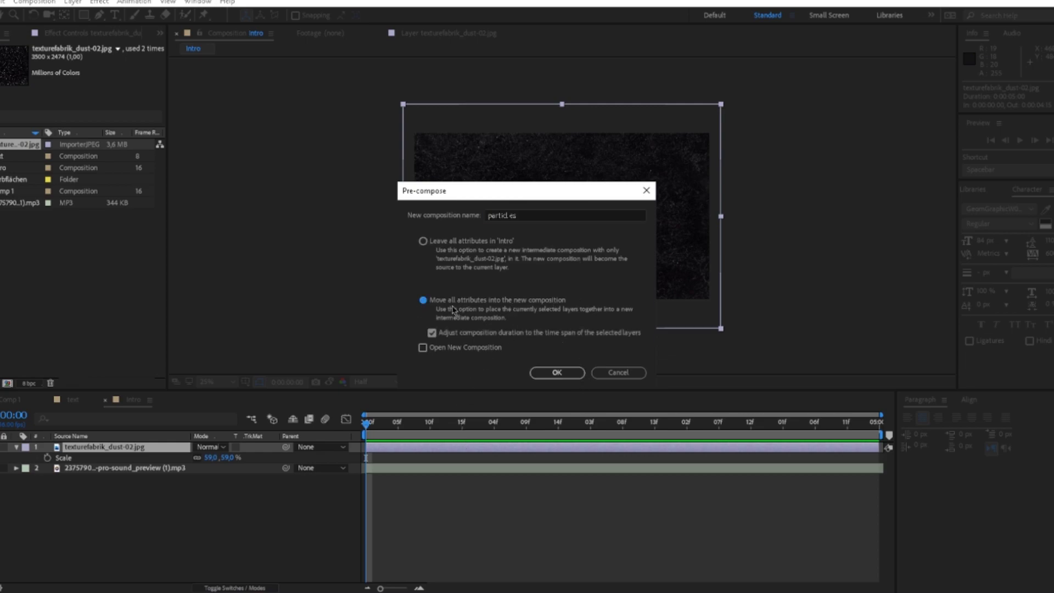
pyautogui.click(557, 372)
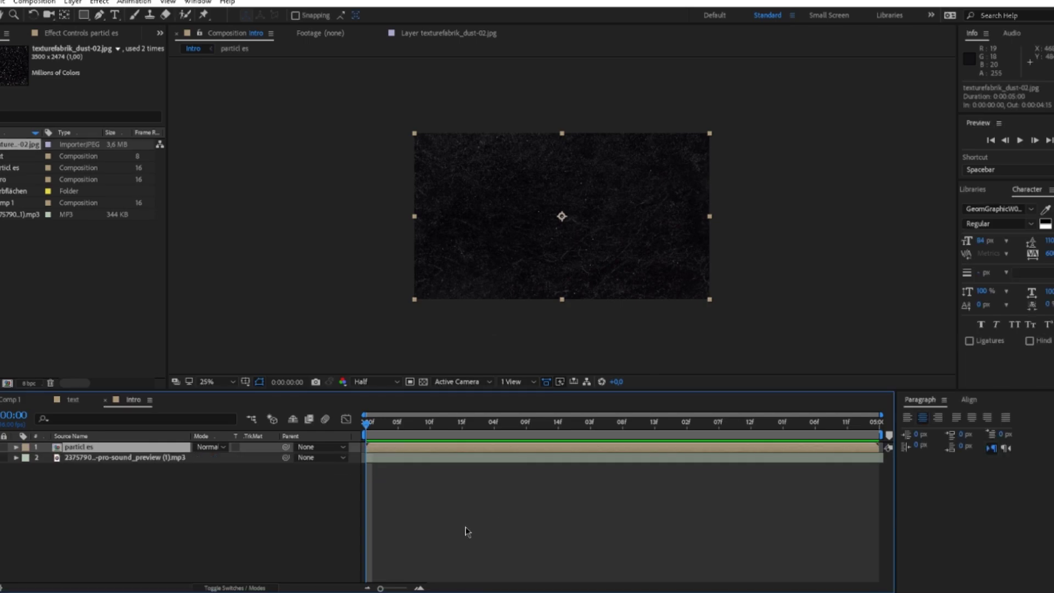
# Open the particles composition and set its duration to 0:00:00:08.
pyautogui.doubleClick(461, 448)
pyautogui.click(416, 428)
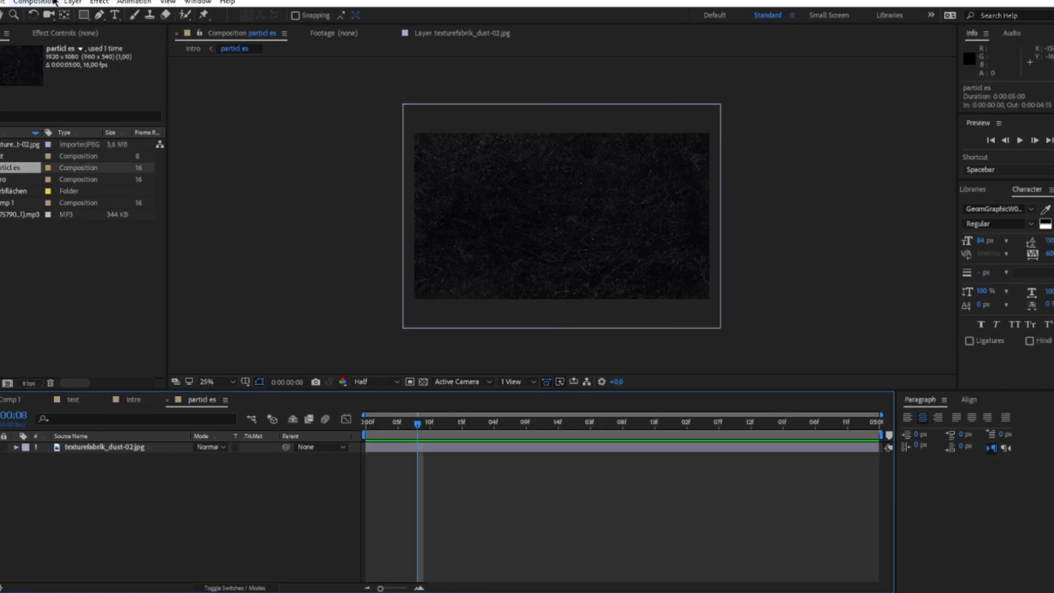
pyautogui.click(72, 2)
pyautogui.click(104, 24)
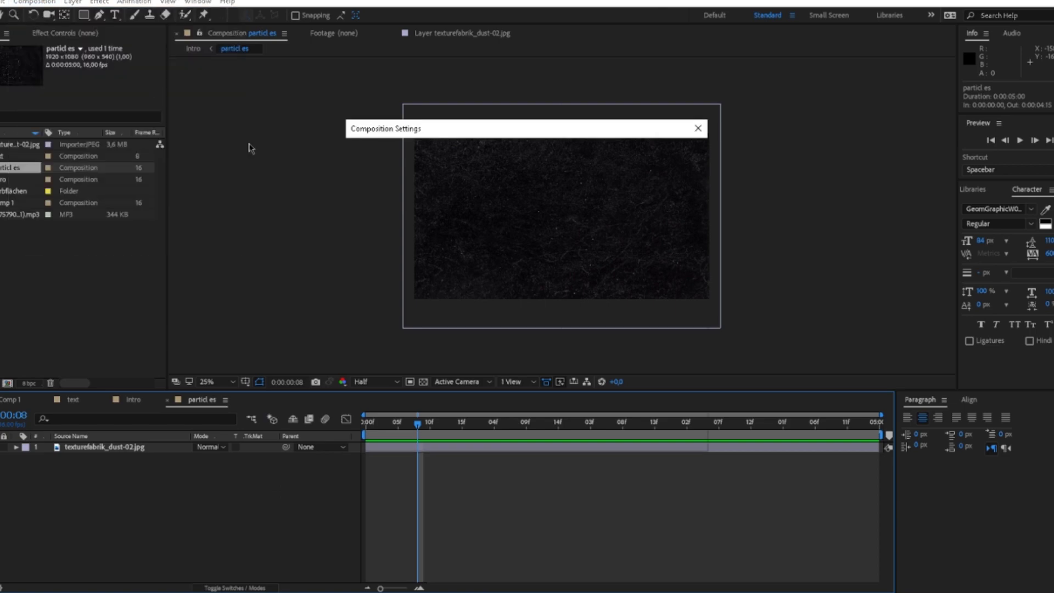
pyautogui.click(447, 338)
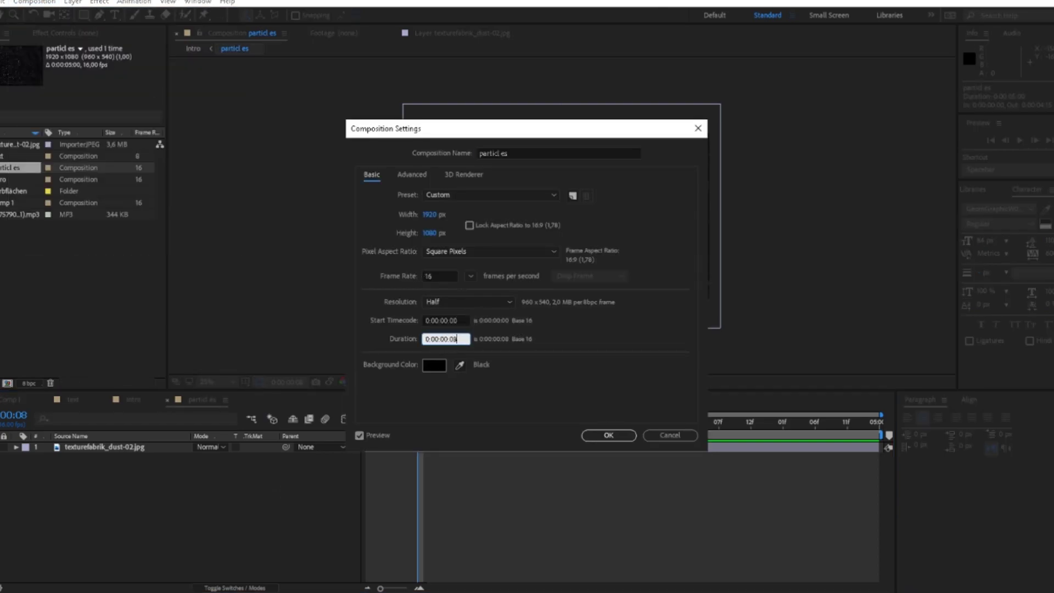
pyautogui.press('Return')
# Split the dust texture layer at frames 2, 4 and 6 into four two-frame segments.
pyautogui.click(494, 422)
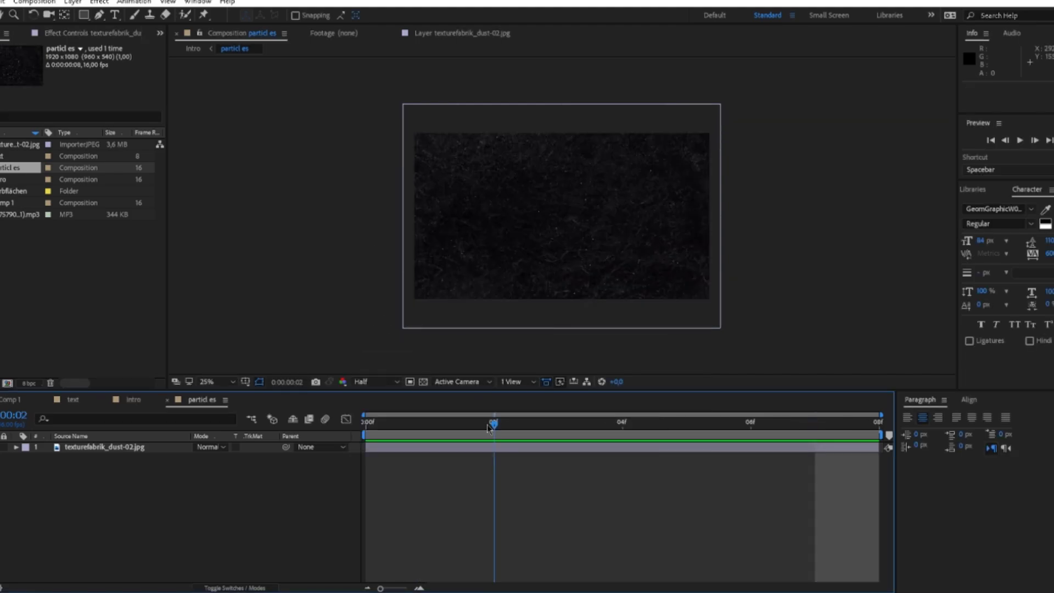
pyautogui.click(508, 452)
pyautogui.hotkey('ctrl', 'shift', 'd')
pyautogui.click(623, 423)
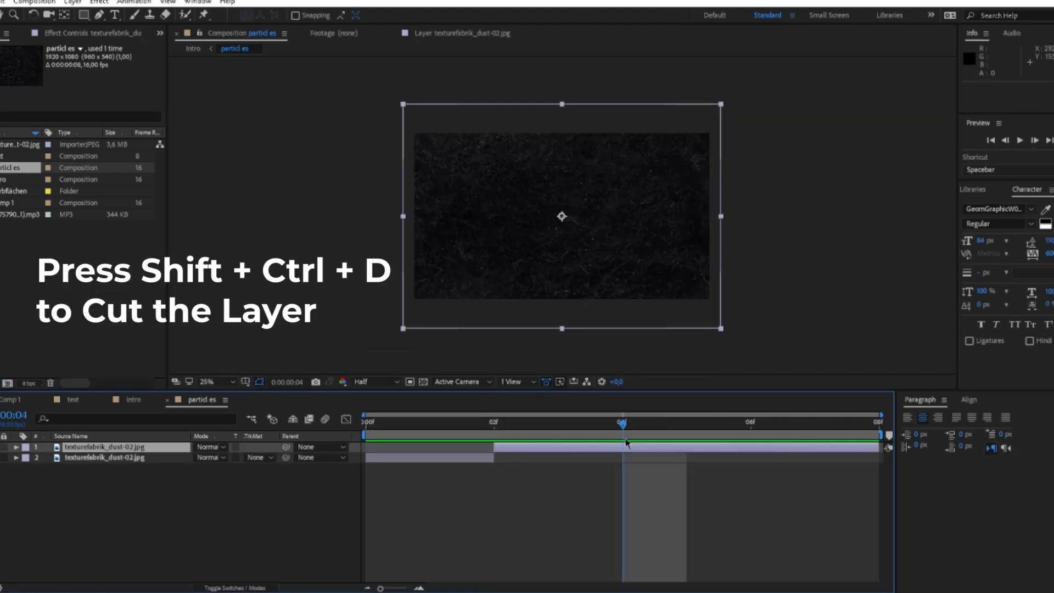
pyautogui.hotkey('ctrl', 'shift', 'd')
pyautogui.click(752, 424)
pyautogui.hotkey('ctrl', 'shift', 'd')
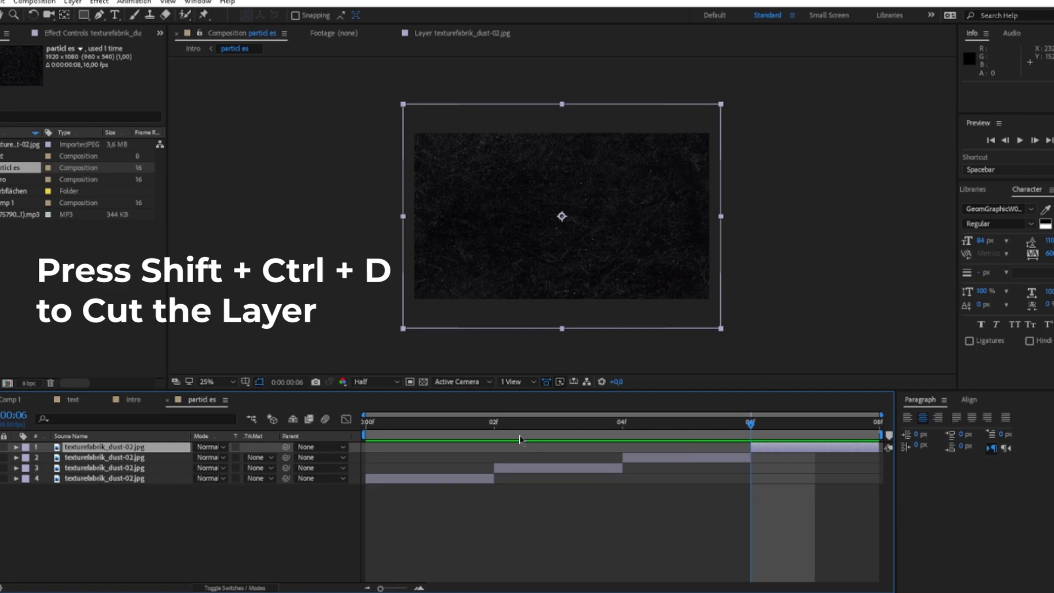
# Scale the second texture segment, between frames 2 and 4, to 110%.
pyautogui.click(430, 423)
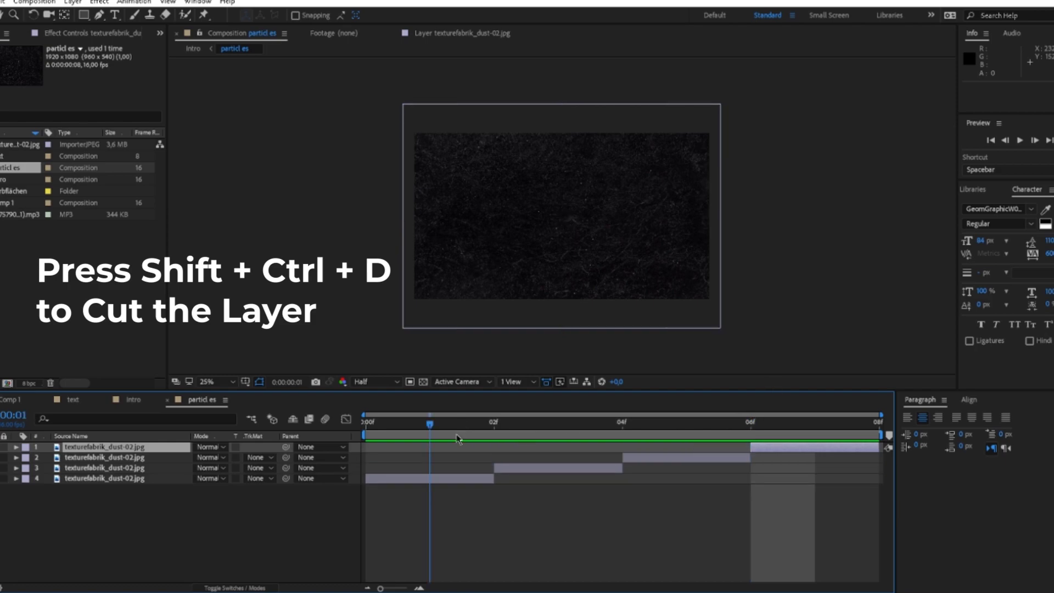
pyautogui.click(475, 479)
pyautogui.click(551, 424)
pyautogui.click(542, 468)
pyautogui.press('s')
pyautogui.moveTo(227, 479); pyautogui.dragTo(252, 471)
# Scale the third texture segment, between frames 4 and 6, to 97%.
pyautogui.click(687, 425)
pyautogui.click(673, 456)
pyautogui.press('r')
pyautogui.press('s')
# Rotate the last texture segment to a diagonal angle and scale it to 90%.
pyautogui.press('pagedown')
pyautogui.press('pagedown')
pyautogui.hotkey('ctrl', 'Up')
pyautogui.press('r')
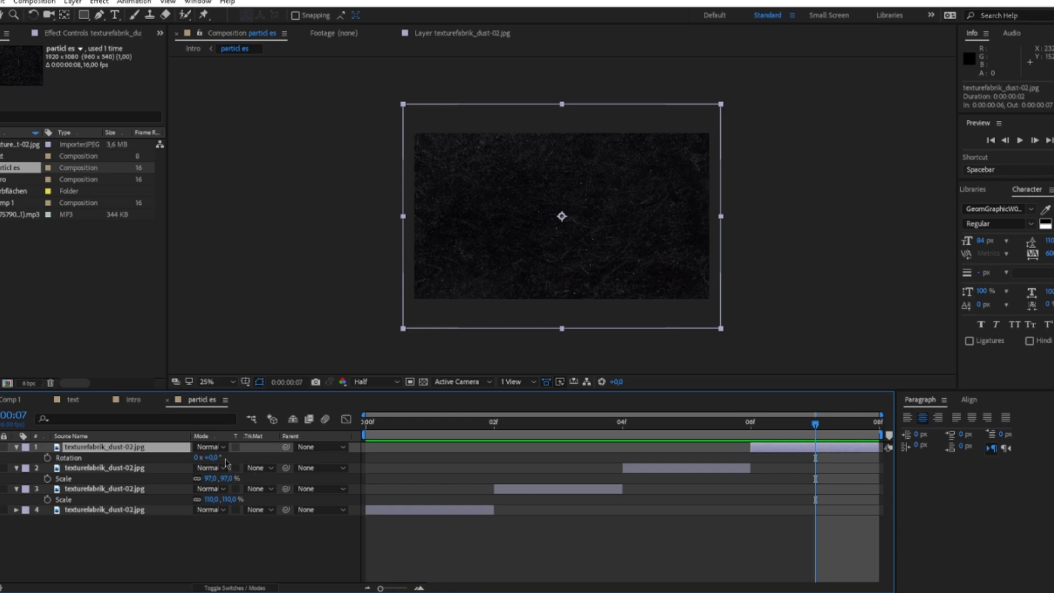
pyautogui.moveTo(225, 459); pyautogui.dragTo(248, 459)
pyautogui.press('s')
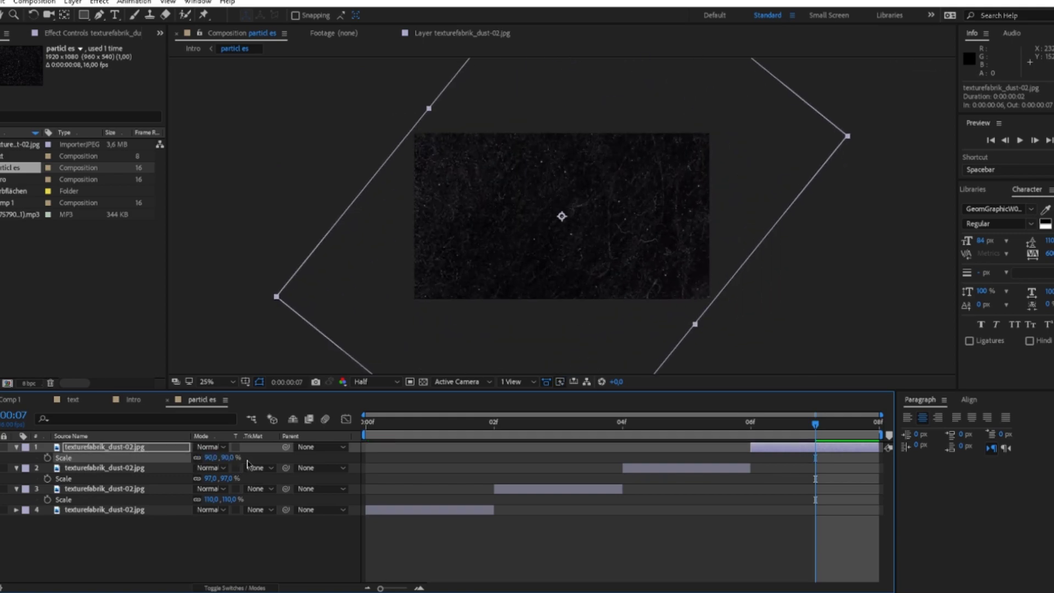
pyautogui.click(219, 538)
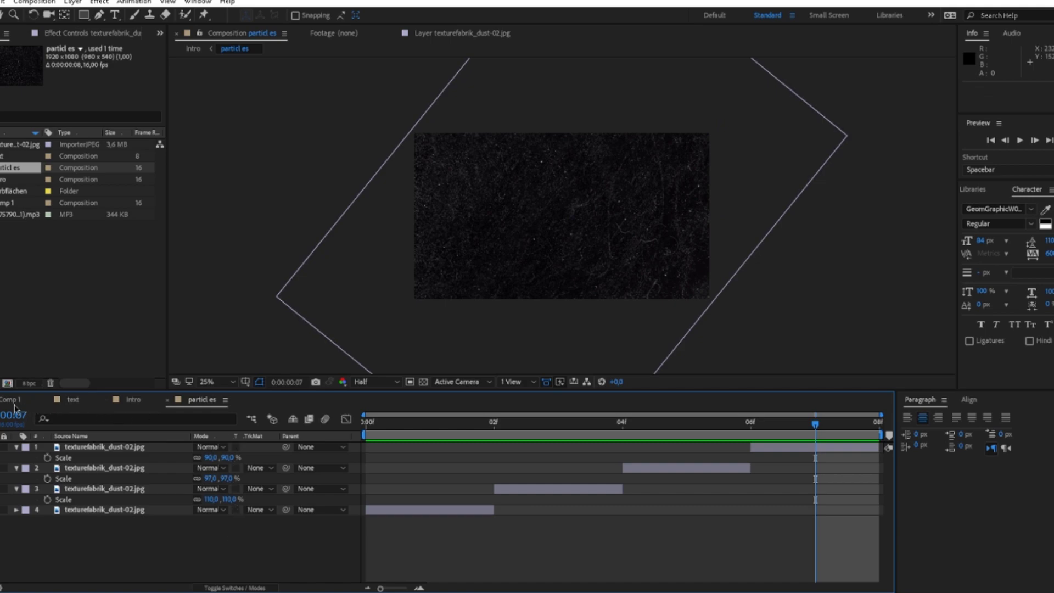
# In the Intro composition, enable time remapping on the particles layer, move its end keyframe to frame 7 and extend the layer to the composition's end.
pyautogui.click(138, 404)
pyautogui.moveTo(406, 430); pyautogui.dragTo(372, 439)
pyautogui.rightClick(386, 449)
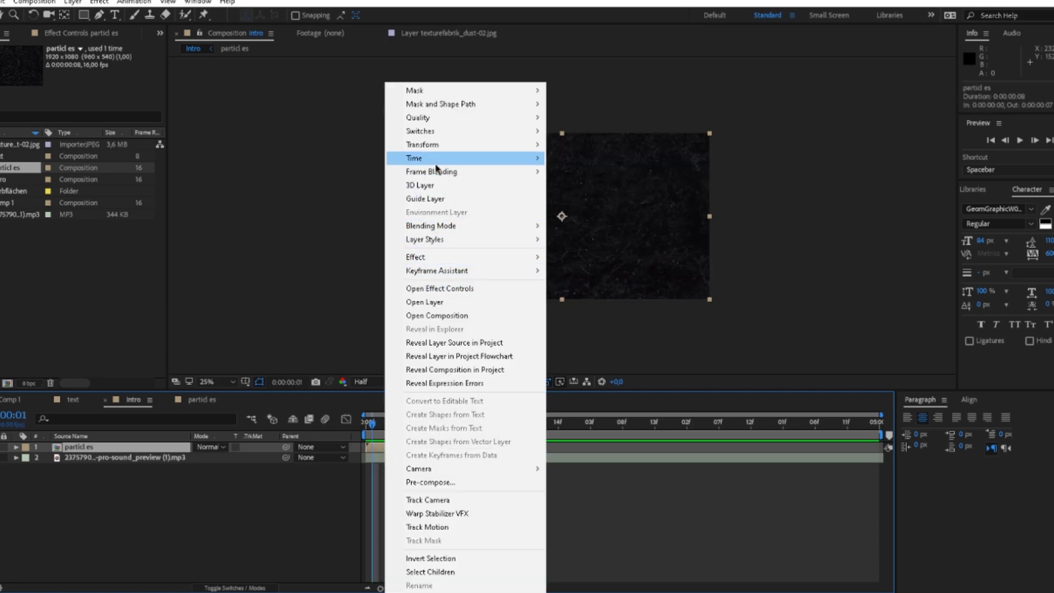
pyautogui.moveTo(436, 160)
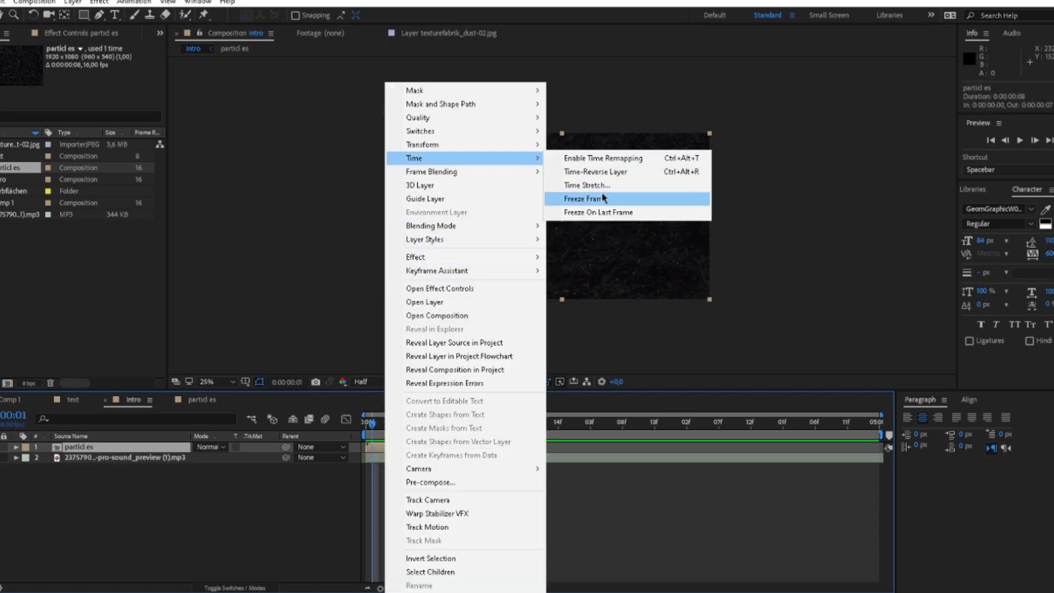
pyautogui.click(618, 158)
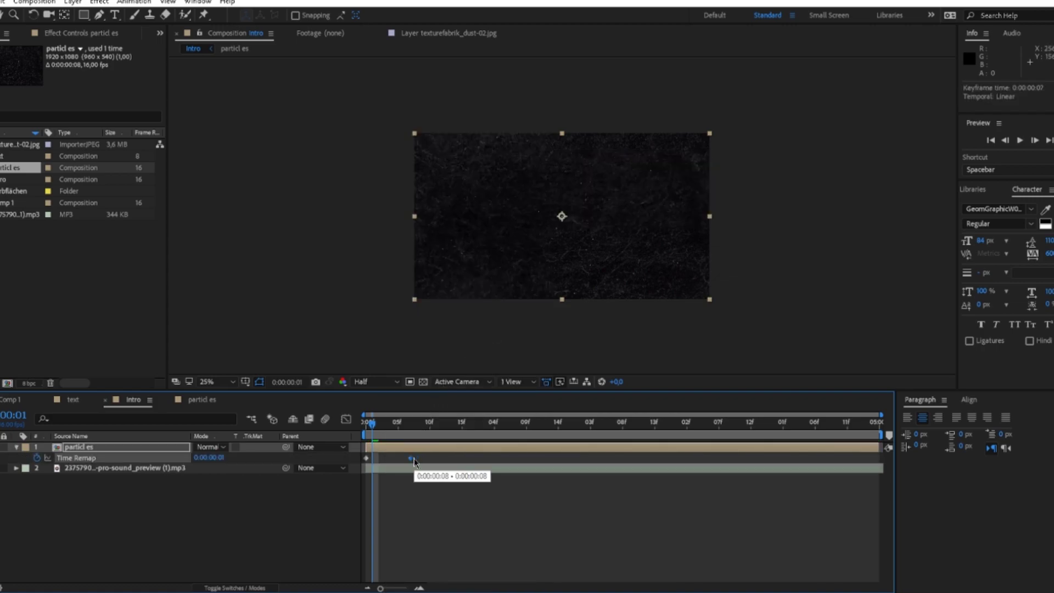
pyautogui.click(419, 489)
# Add the expression loopOutDuration(type = "cycle", duration = 0) to the particles layer's Time Remap and preview the loop from the start.
pyautogui.click(383, 431)
pyautogui.moveTo(383, 431)
pyautogui.mouseDown()
pyautogui.moveTo(457, 434)
pyautogui.moveTo(366, 434)
pyautogui.mouseUp()
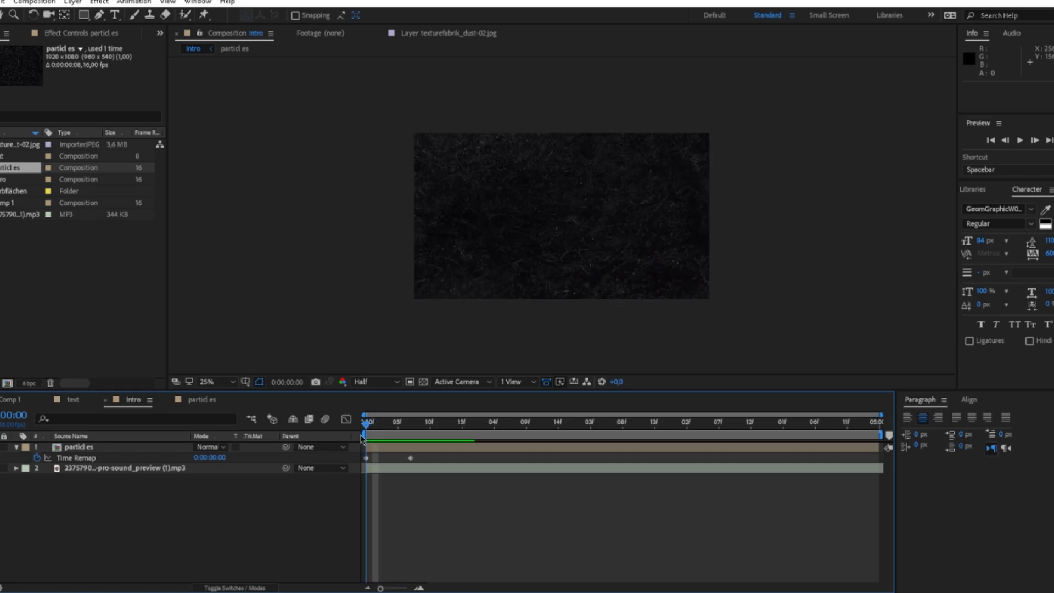
pyautogui.click(473, 452)
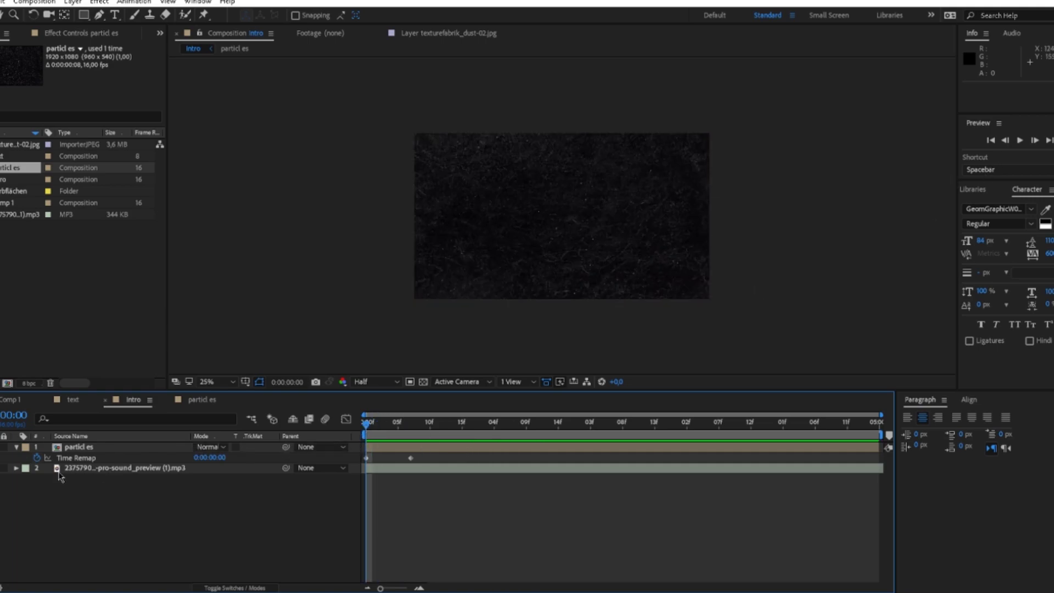
pyautogui.keyDown('alt'); pyautogui.click(36, 457); pyautogui.keyUp('alt')
pyautogui.keyDown('alt'); pyautogui.click(37, 461); pyautogui.keyUp('alt')
pyautogui.click(239, 467)
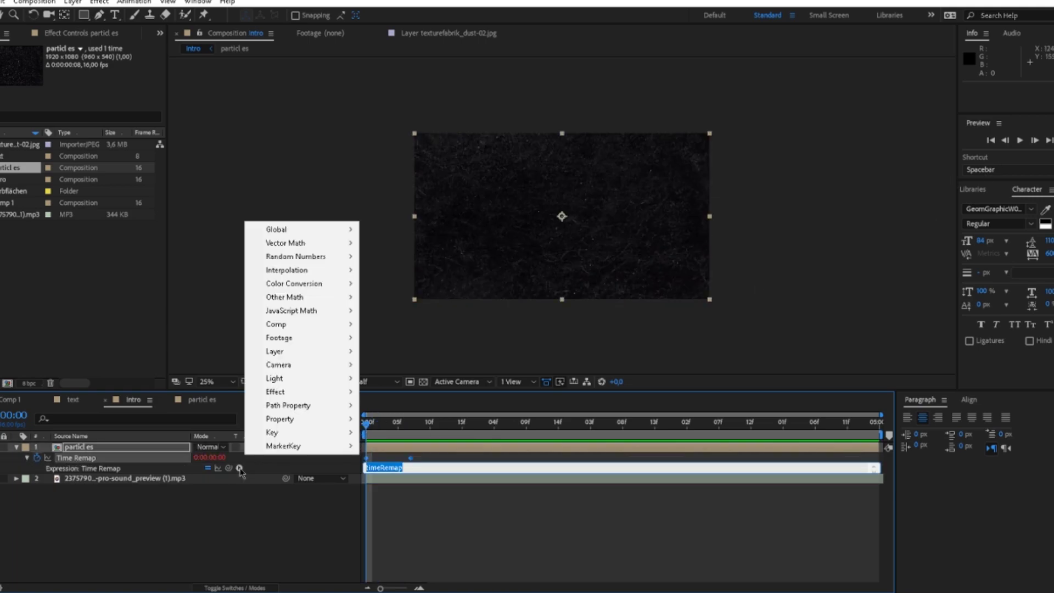
pyautogui.moveTo(299, 423)
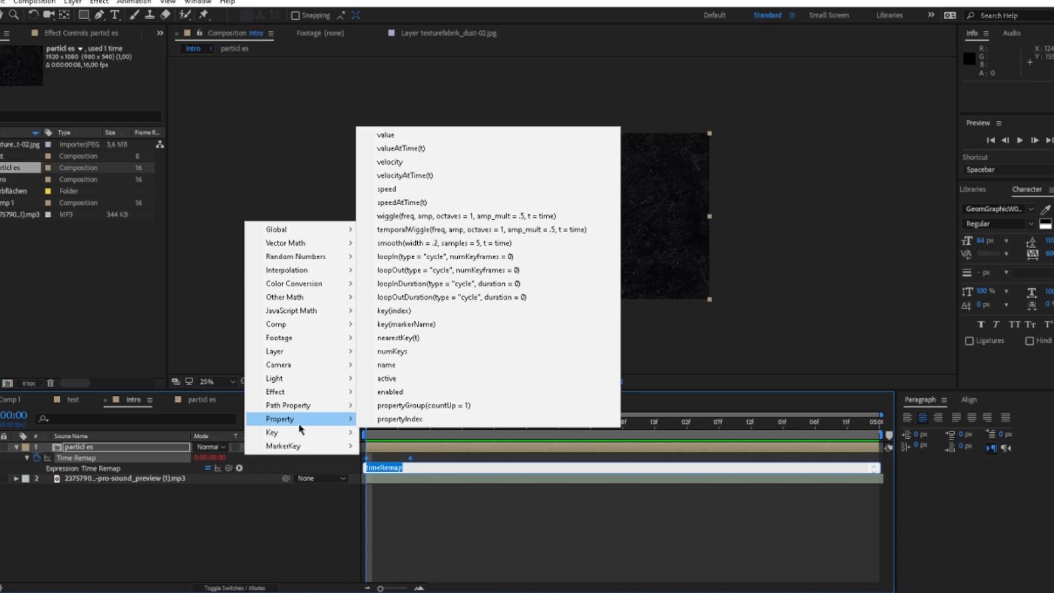
pyautogui.click(456, 301)
pyautogui.click(428, 519)
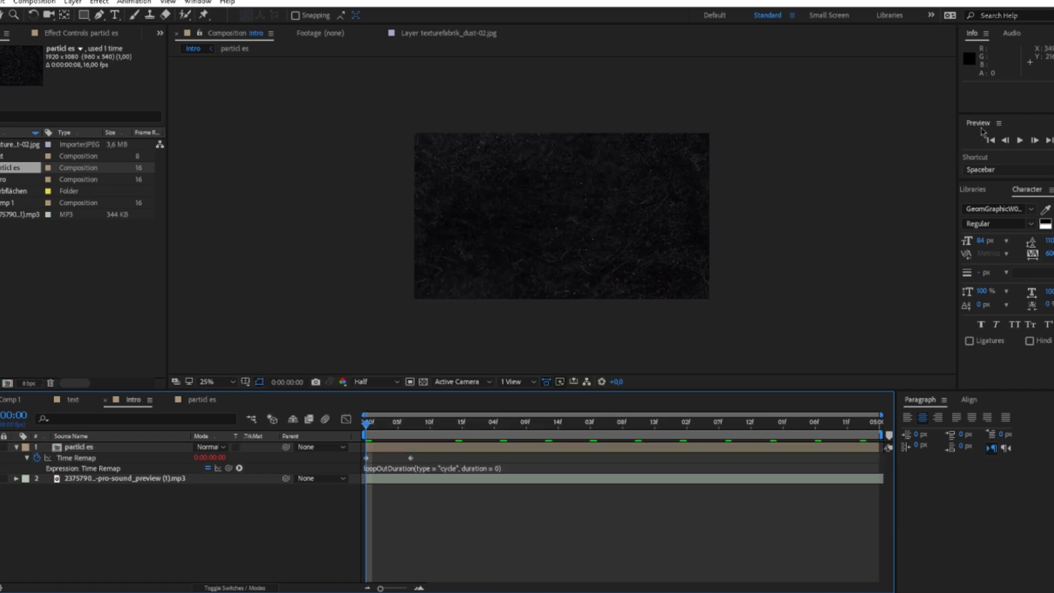
pyautogui.click(1016, 144)
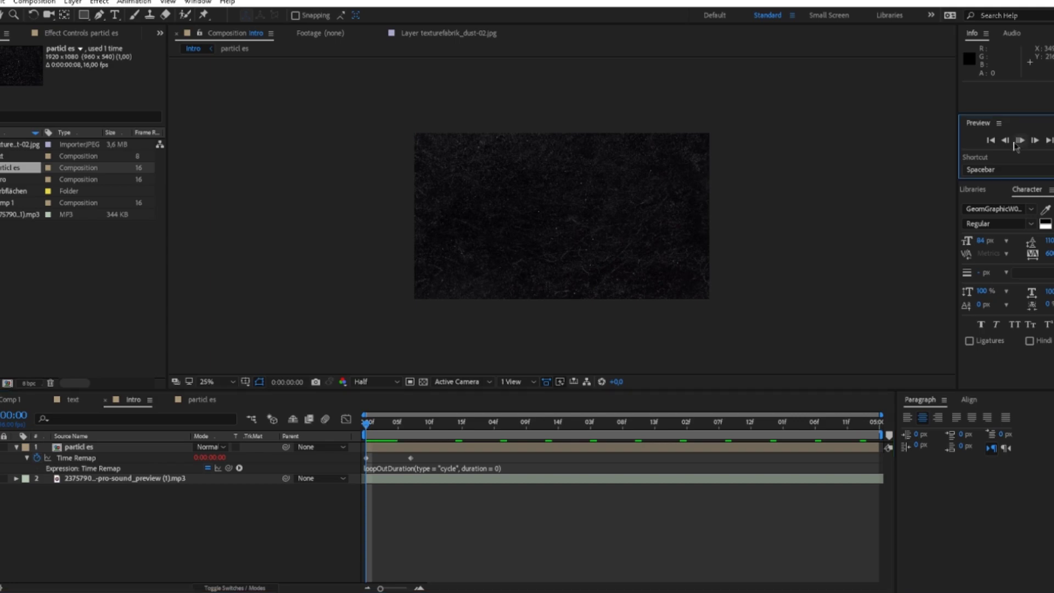
pyautogui.click(530, 446)
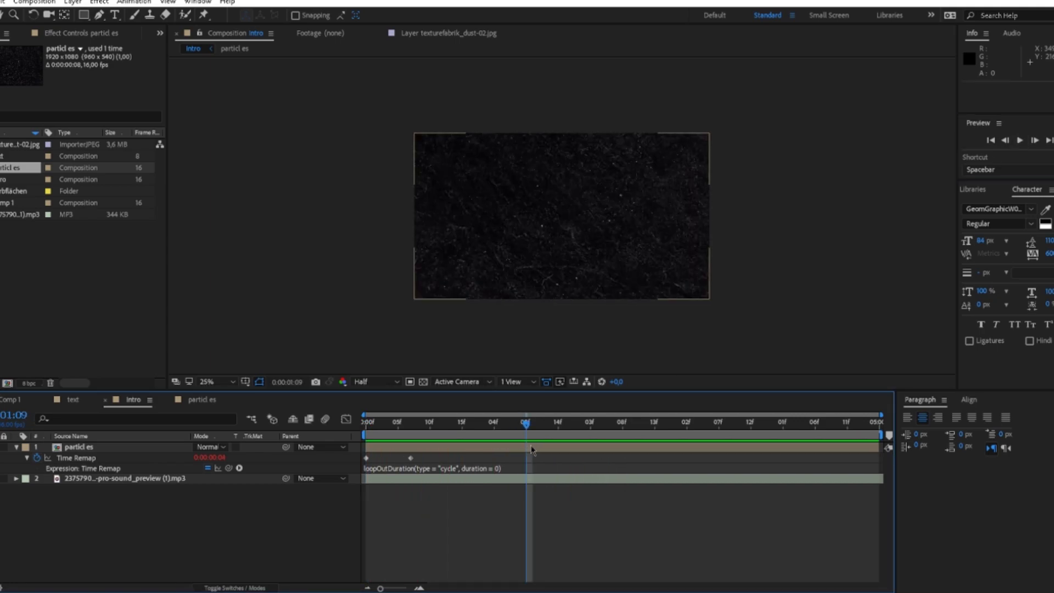
# Time-stretch the particles layer to about three times its duration to slow the dust loop down.
pyautogui.rightClick(532, 446)
pyautogui.moveTo(659, 158)
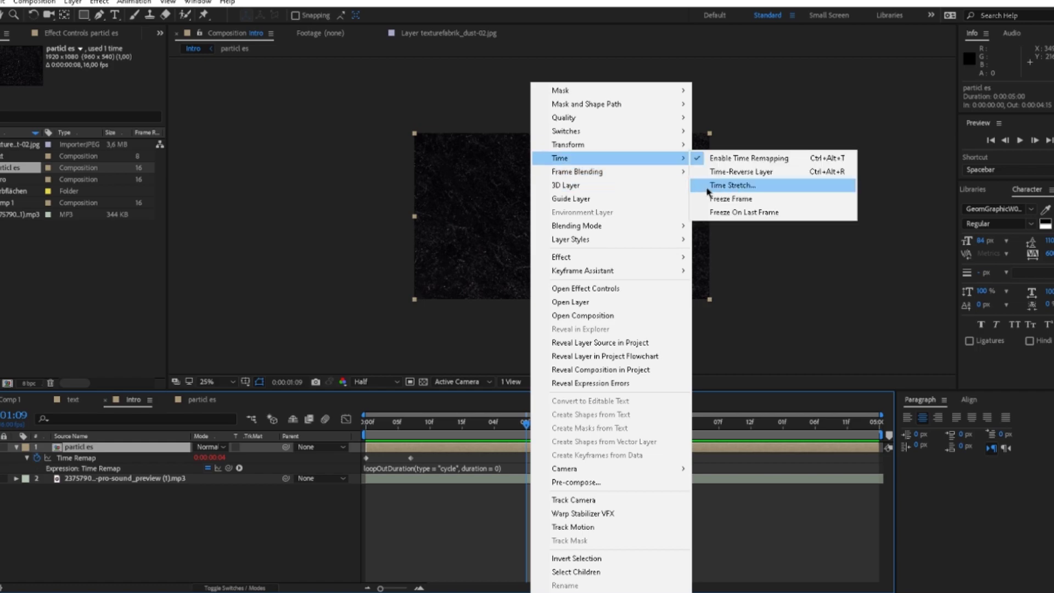
pyautogui.click(730, 186)
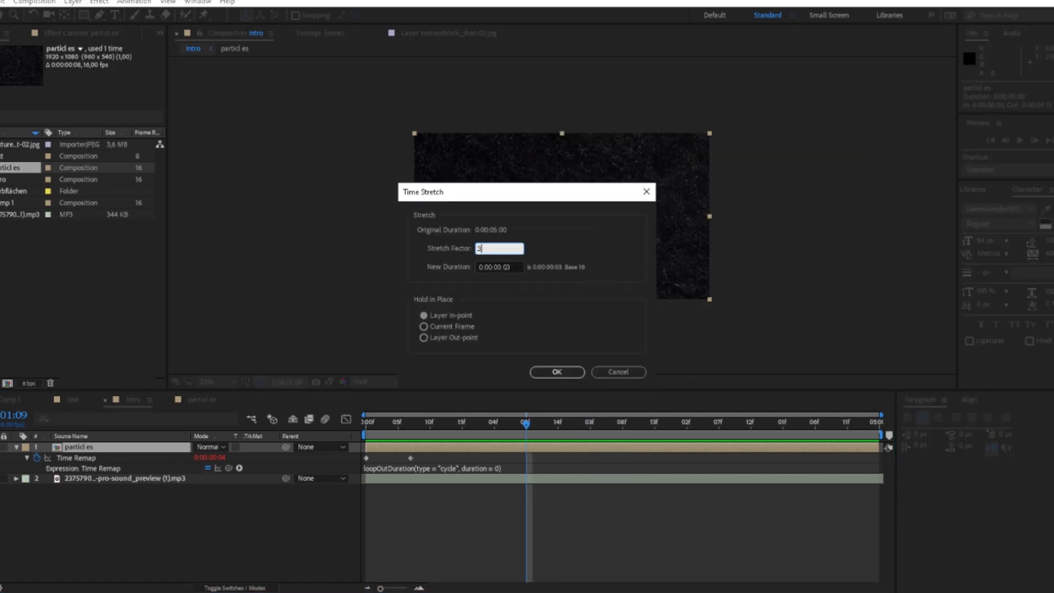
pyautogui.press('Return')
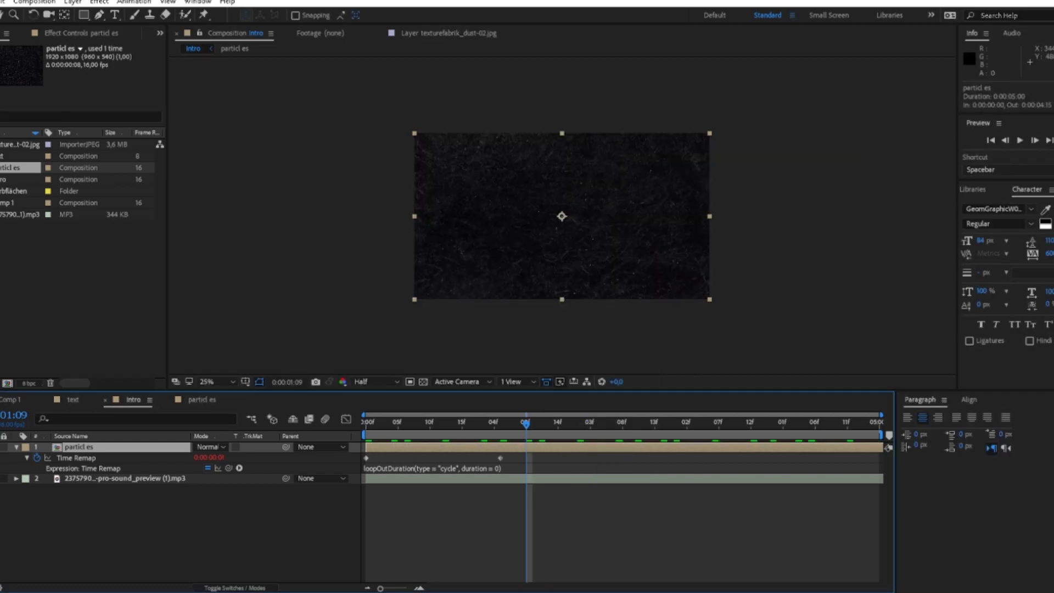
# Apply a Curves effect to the particles layer and bend the RGB curve strongly downward to darken the texture.
pyautogui.click(1031, 219)
pyautogui.hotkey('ctrl', '5')
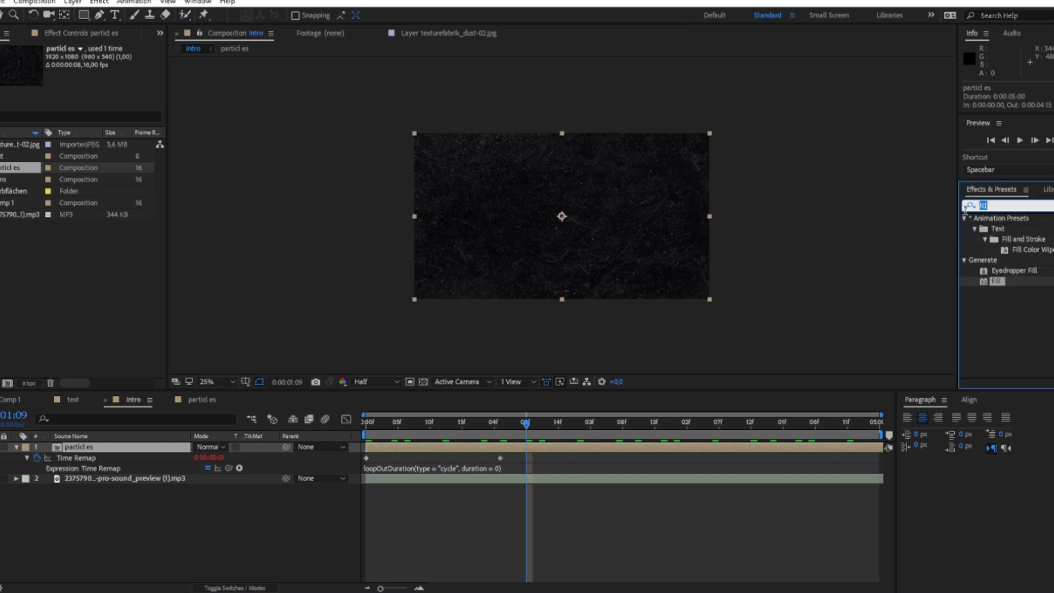
pyautogui.write('curv')
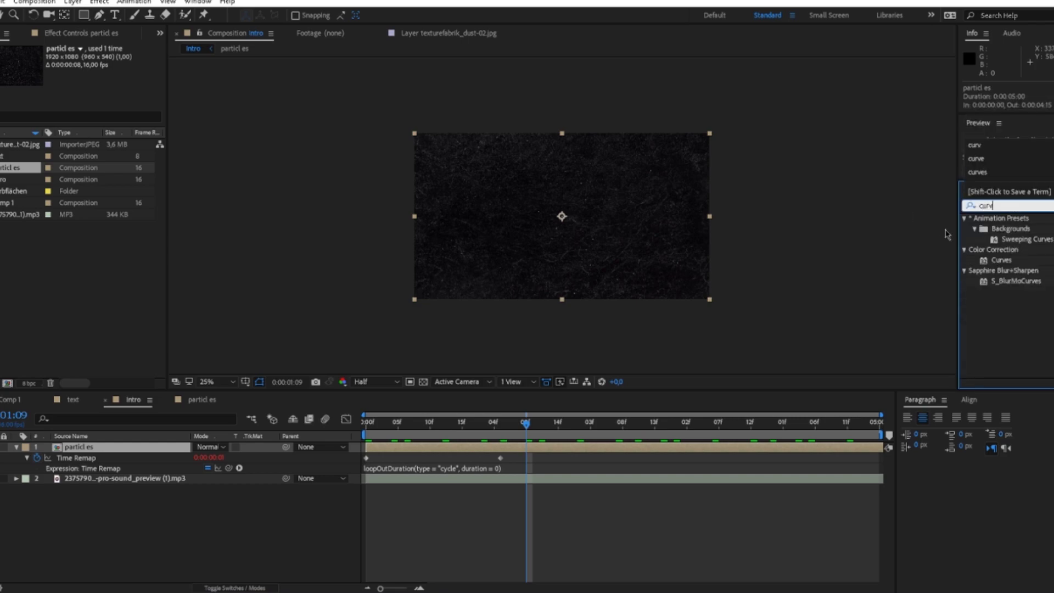
pyautogui.moveTo(1017, 260); pyautogui.dragTo(585, 447)
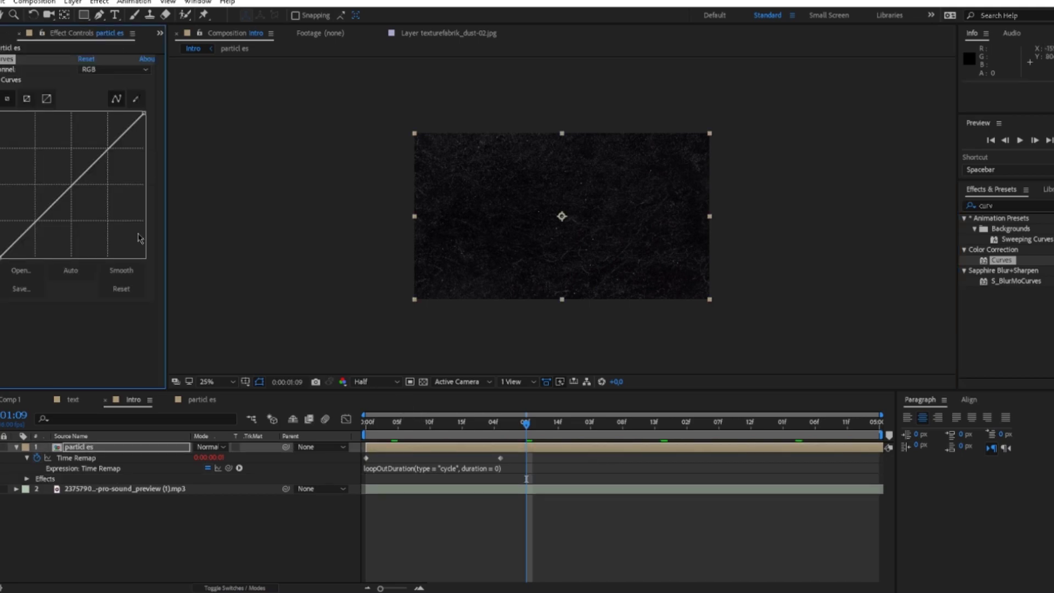
pyautogui.moveTo(93, 165); pyautogui.dragTo(108, 193)
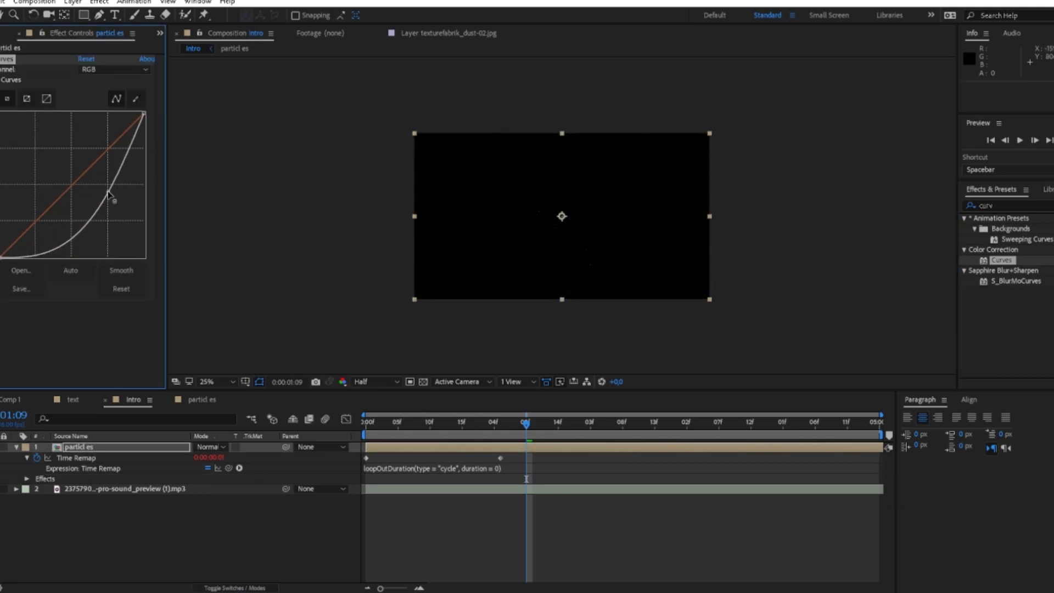
# Set the particles layer's blending mode to Add and preview the composition from the start.
pyautogui.click(208, 446)
pyautogui.click(281, 186)
pyautogui.click(461, 532)
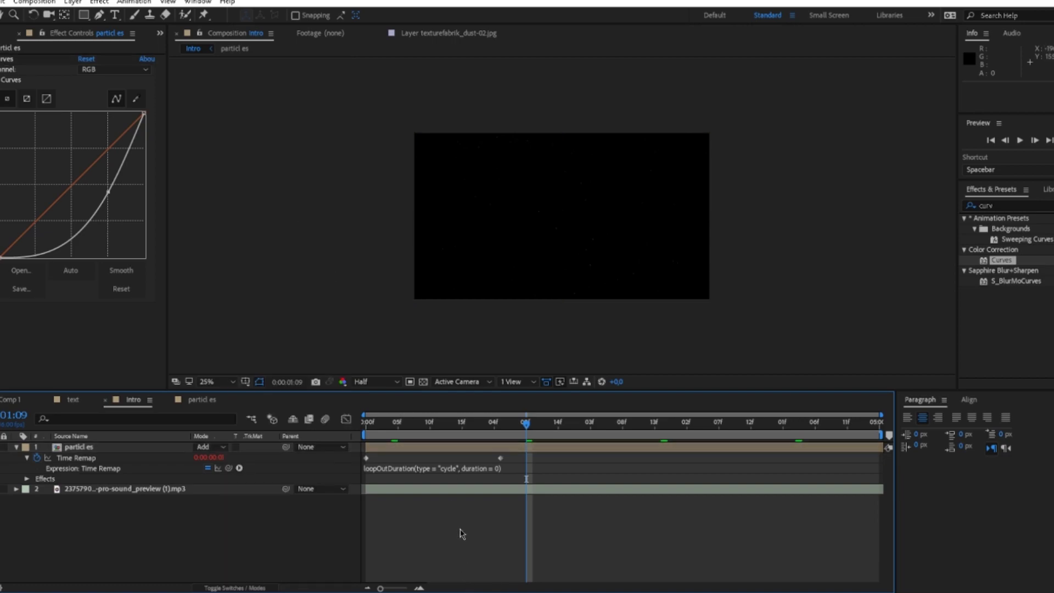
pyautogui.press('Home')
pyautogui.click(1019, 140)
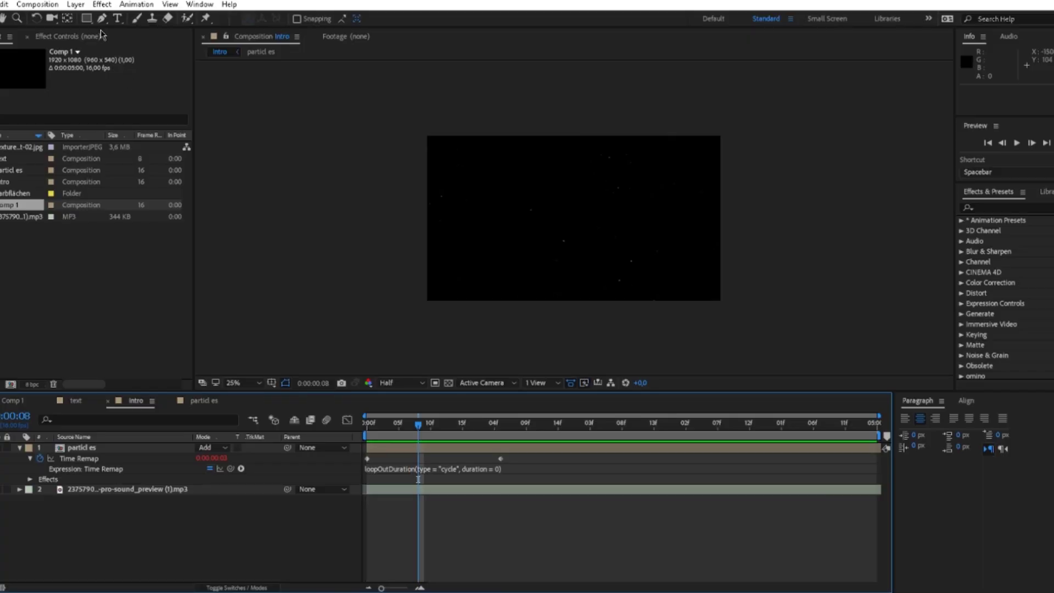
# Create a text layer reading SKENOX near the centre of the Intro composition.
pyautogui.click(118, 19)
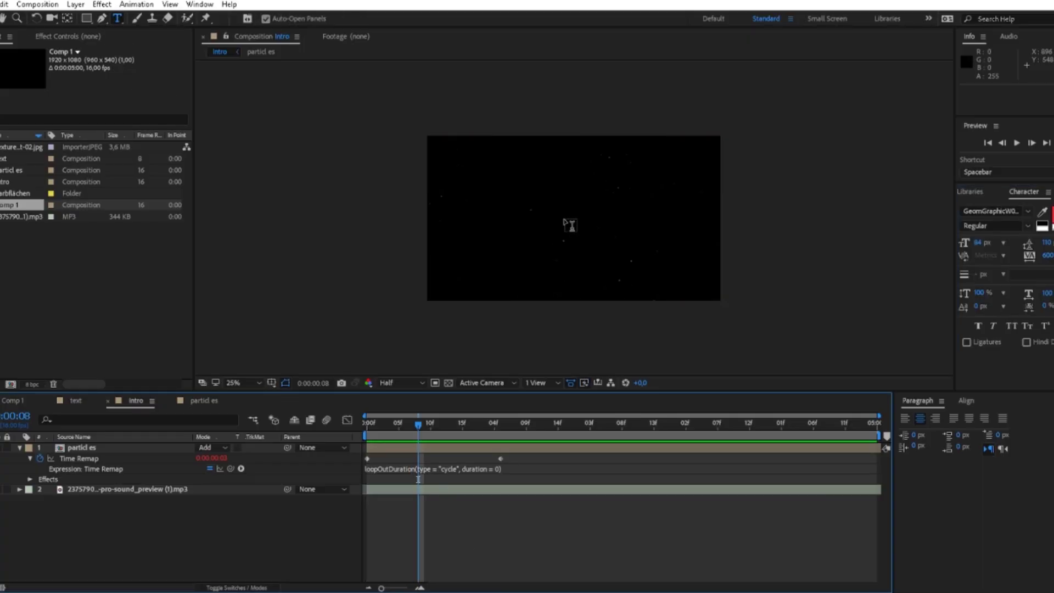
pyautogui.click(569, 229)
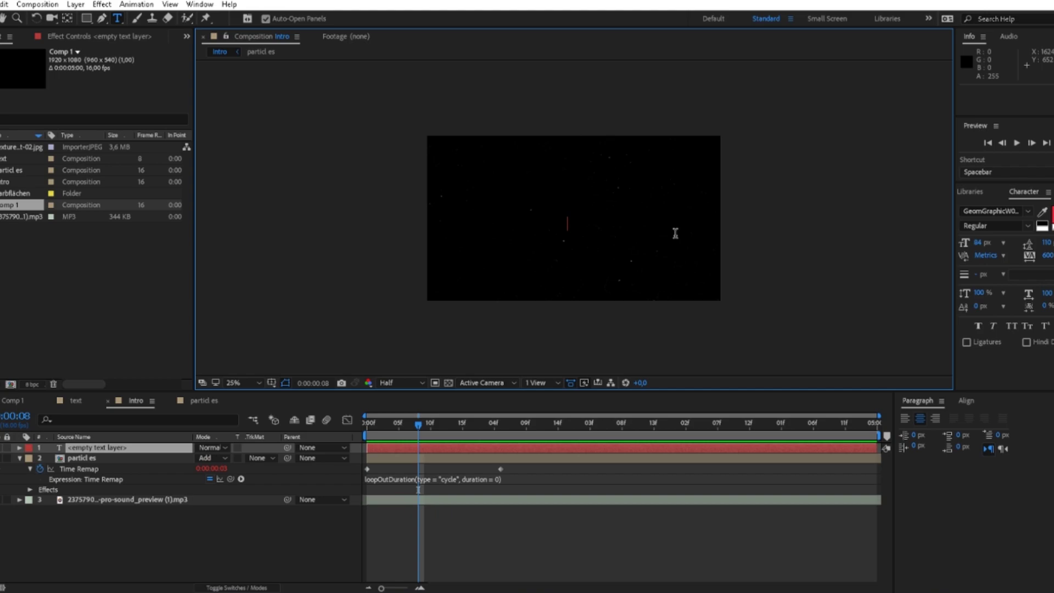
pyautogui.write('SKENOX')
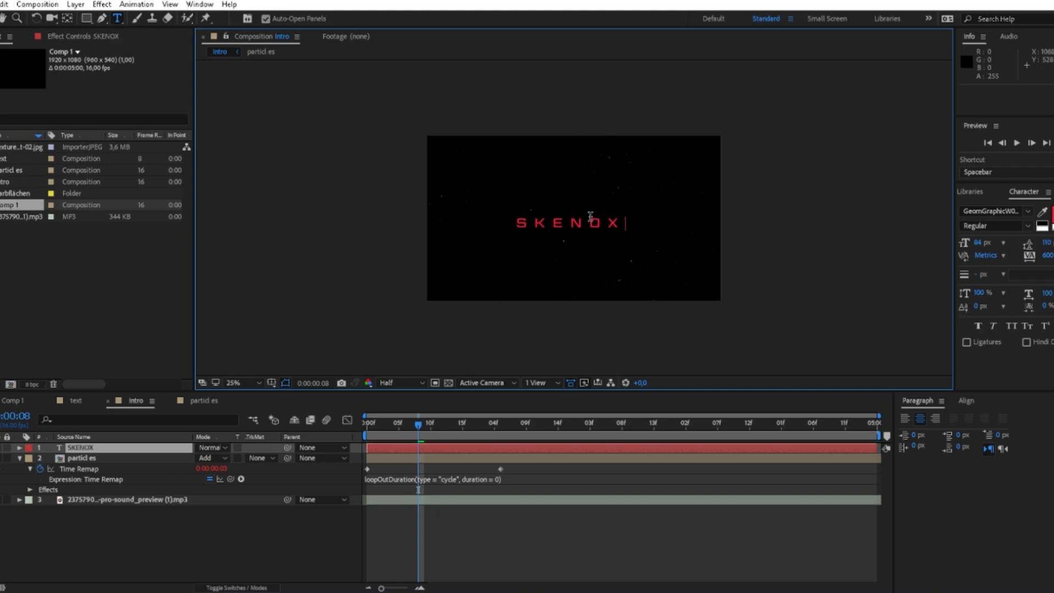
# Set the SKENOX text's tracking to 0 and its font to Impact.
pyautogui.doubleClick(595, 224)
pyautogui.click(1052, 255)
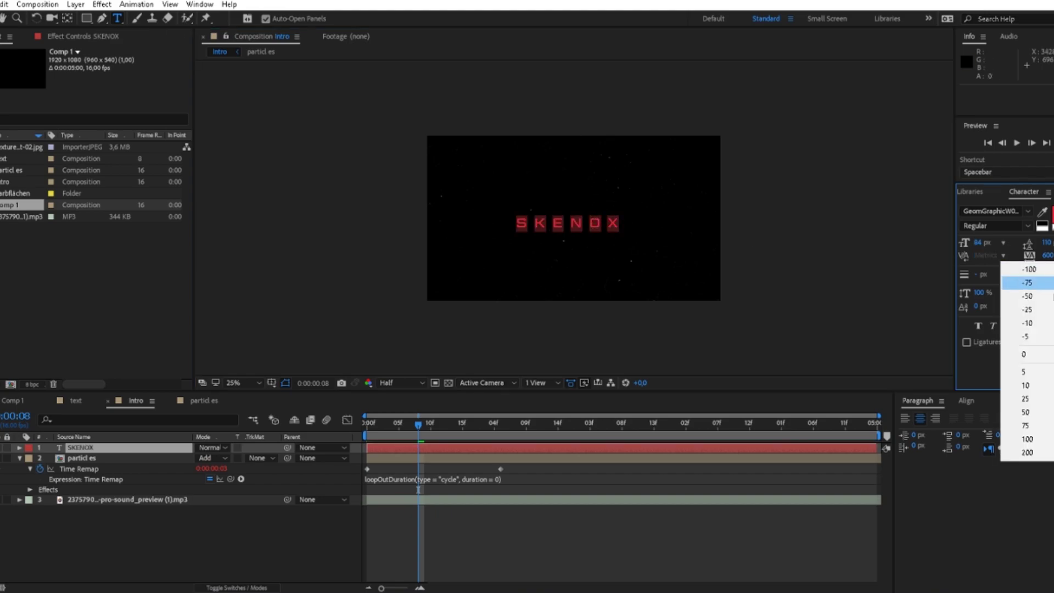
pyautogui.click(1034, 357)
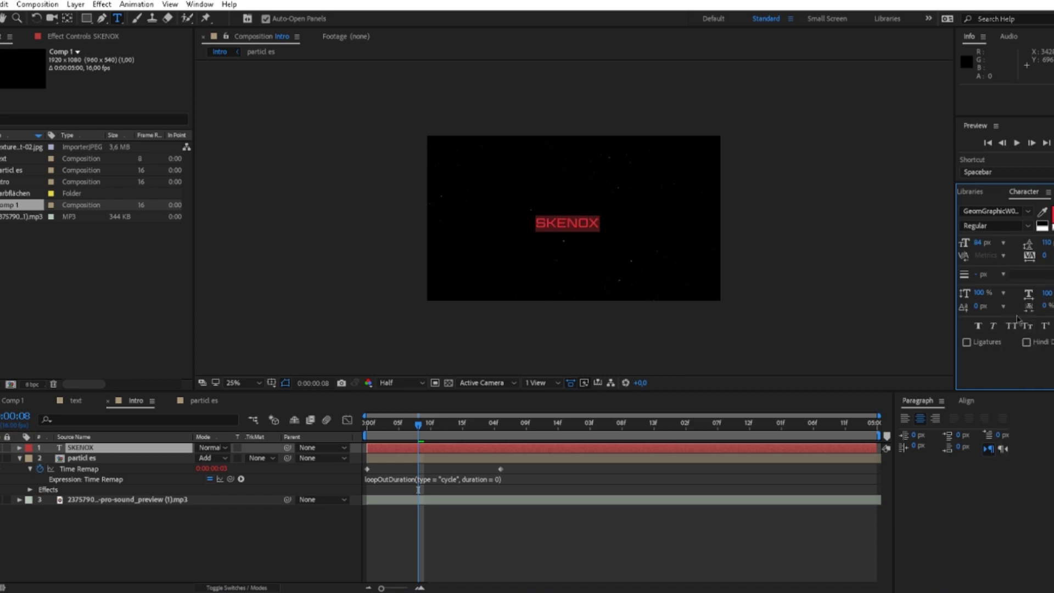
pyautogui.click(1028, 213)
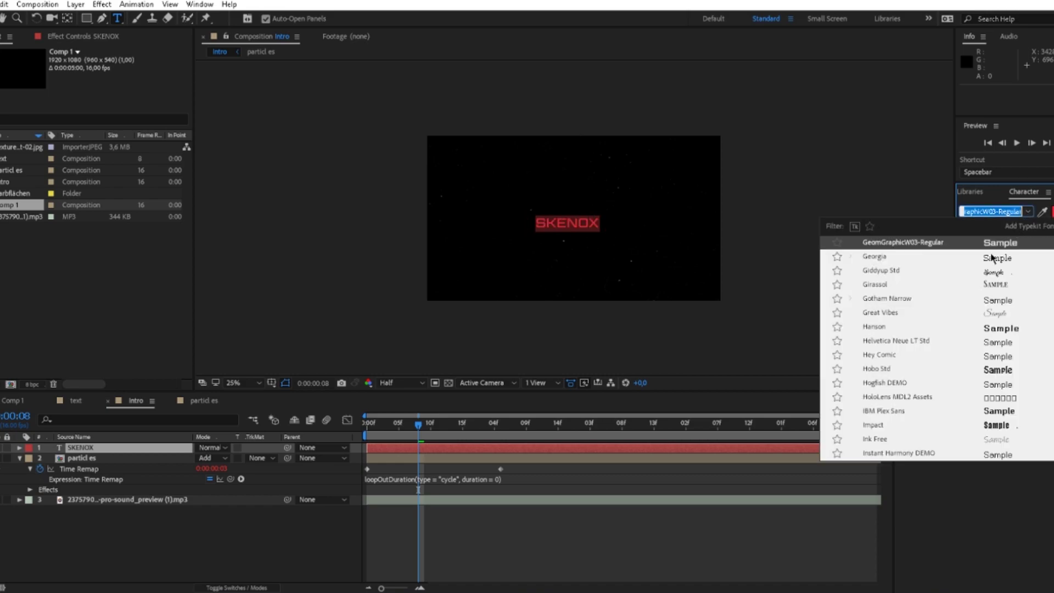
pyautogui.write('impa')
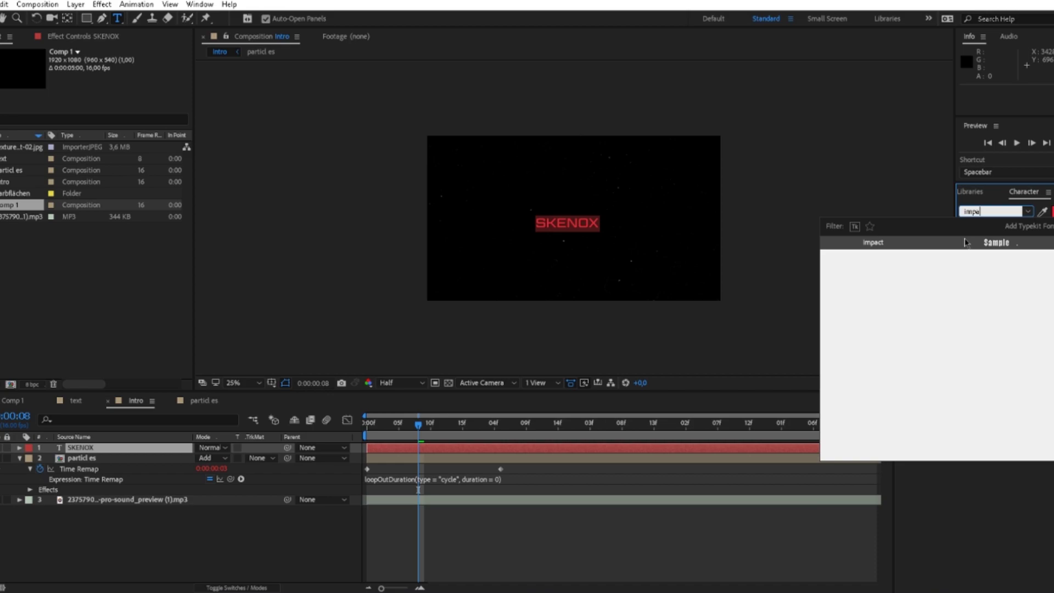
pyautogui.click(966, 242)
pyautogui.click(133, 452)
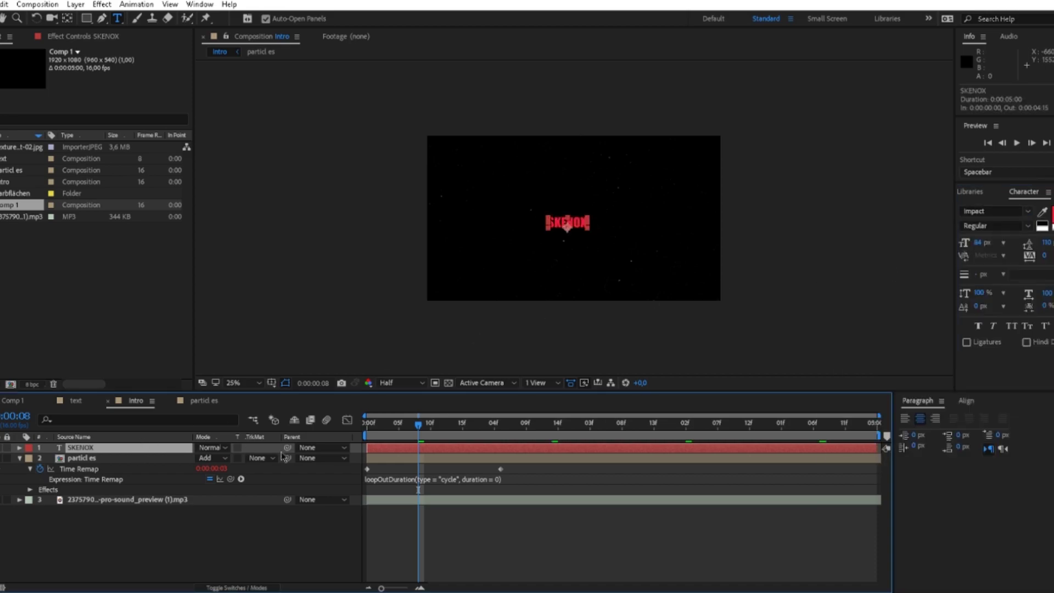
# Scale the SKENOX text layer to 304%.
pyautogui.press('s')
pyautogui.click(233, 457)
pyautogui.write('256')
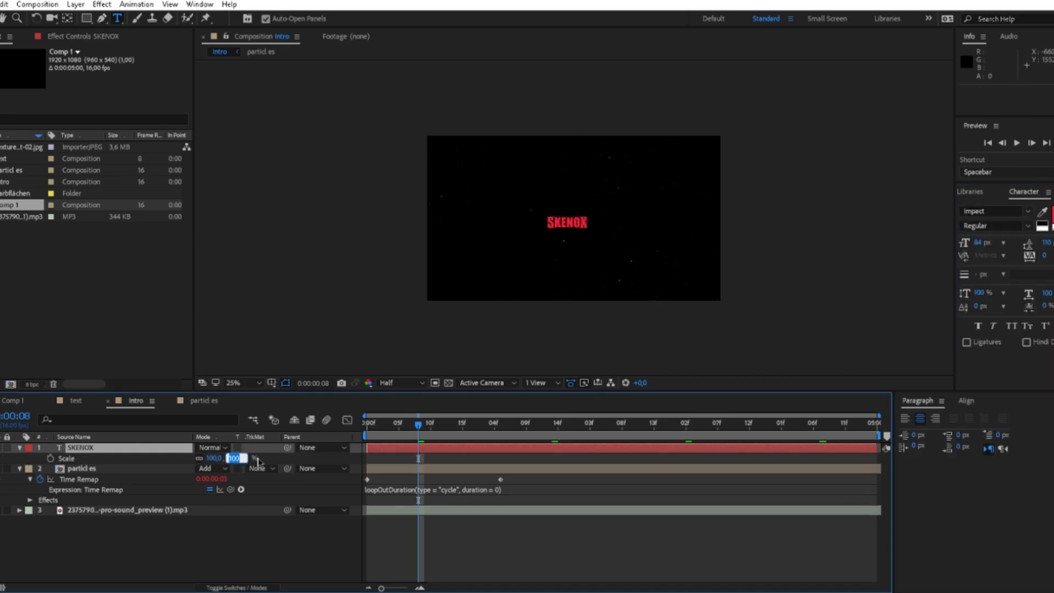
pyautogui.press('Return')
pyautogui.moveTo(336, 450); pyautogui.dragTo(365, 450)
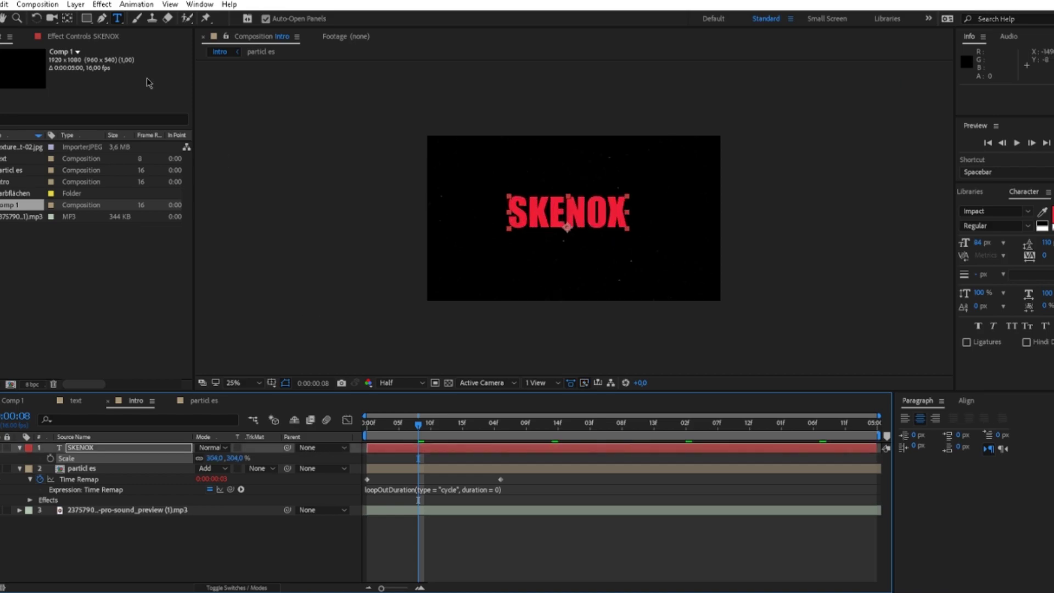
# Move the SKENOX layer's anchor point to the middle of the letters and centre the layer horizontally and vertically in the composition.
pyautogui.click(67, 19)
pyautogui.moveTo(568, 227); pyautogui.dragTo(568, 214)
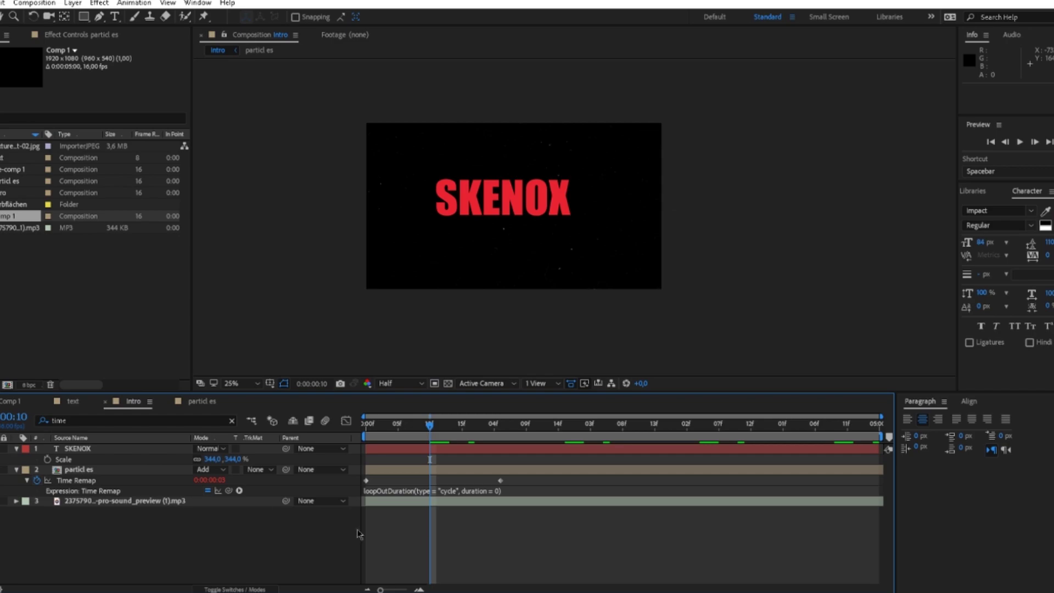
pyautogui.click(197, 4)
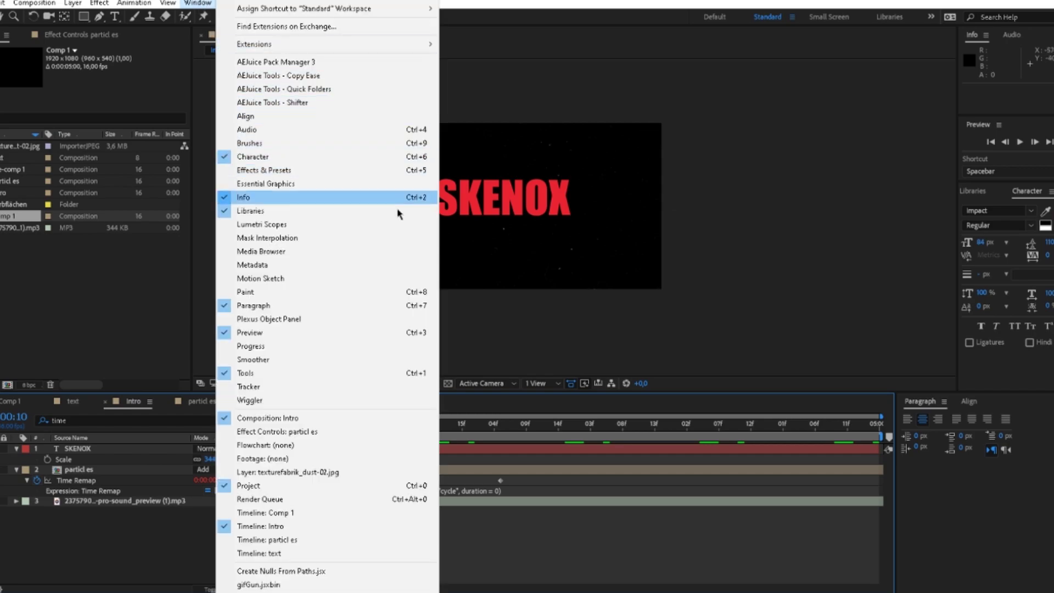
pyautogui.click(299, 116)
pyautogui.click(502, 459)
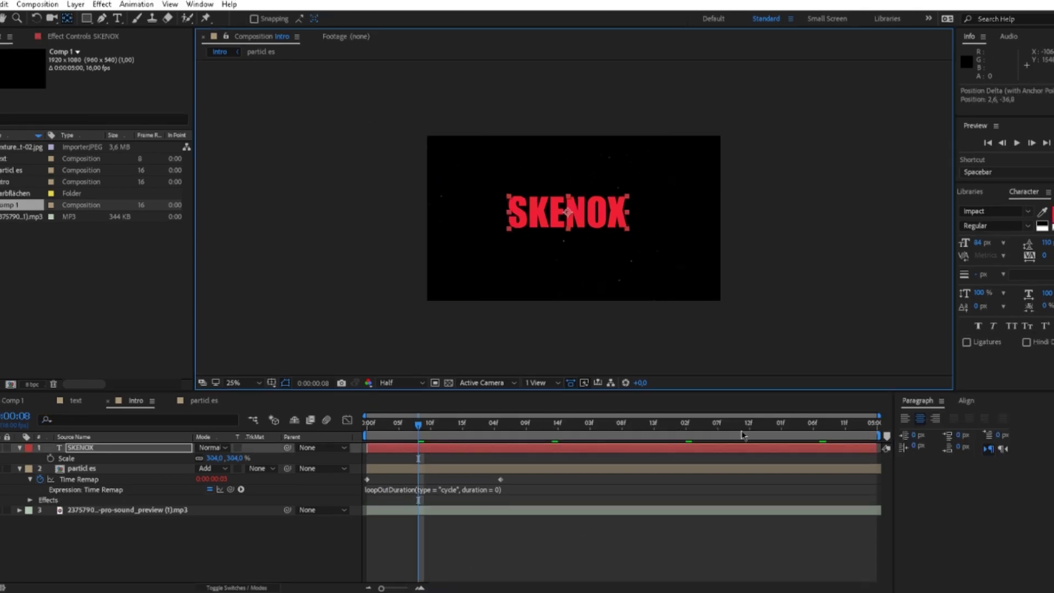
pyautogui.click(968, 402)
pyautogui.click(927, 433)
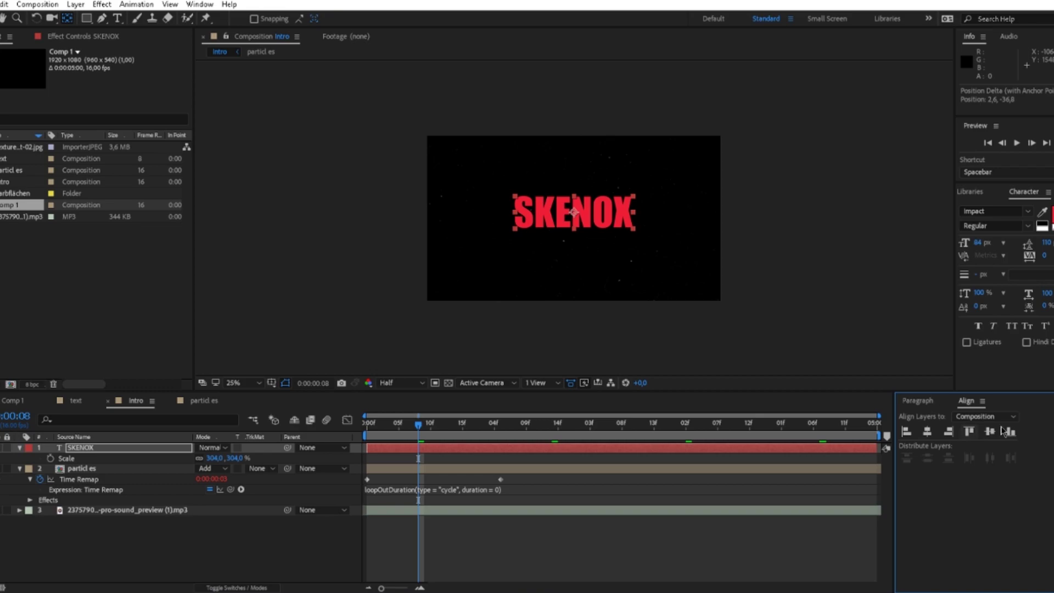
pyautogui.click(993, 432)
# Enlarge the centred SKENOX text layer to 344% scale.
pyautogui.click(109, 449)
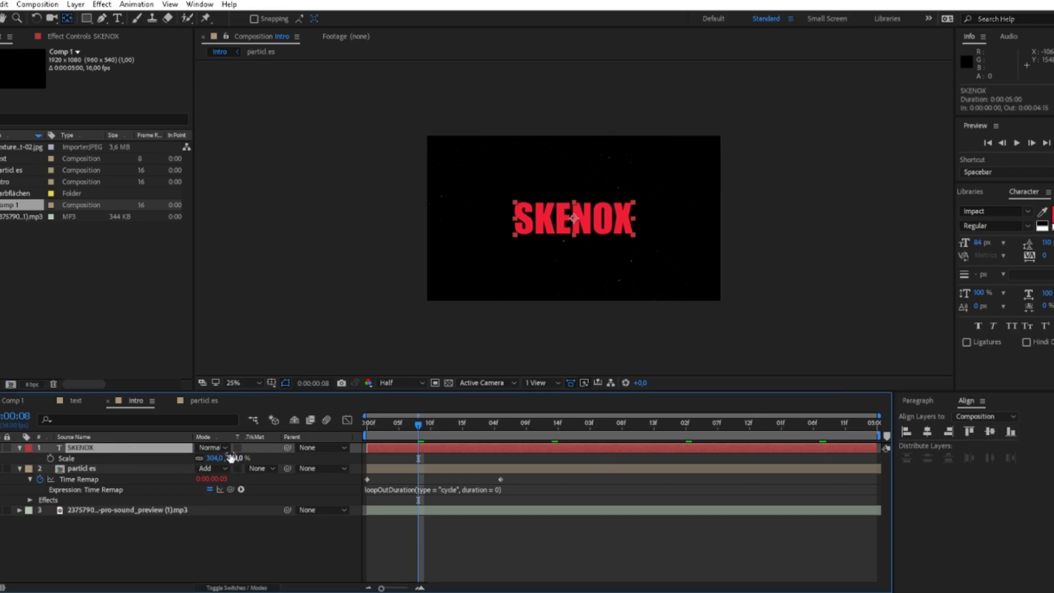
pyautogui.moveTo(235, 458); pyautogui.dragTo(263, 459)
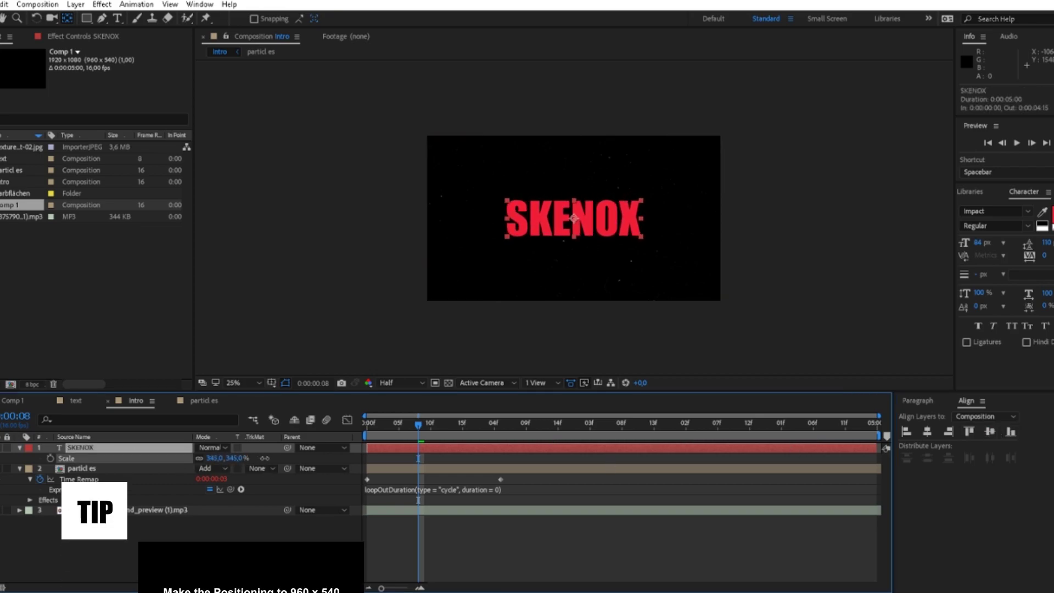
pyautogui.click(278, 555)
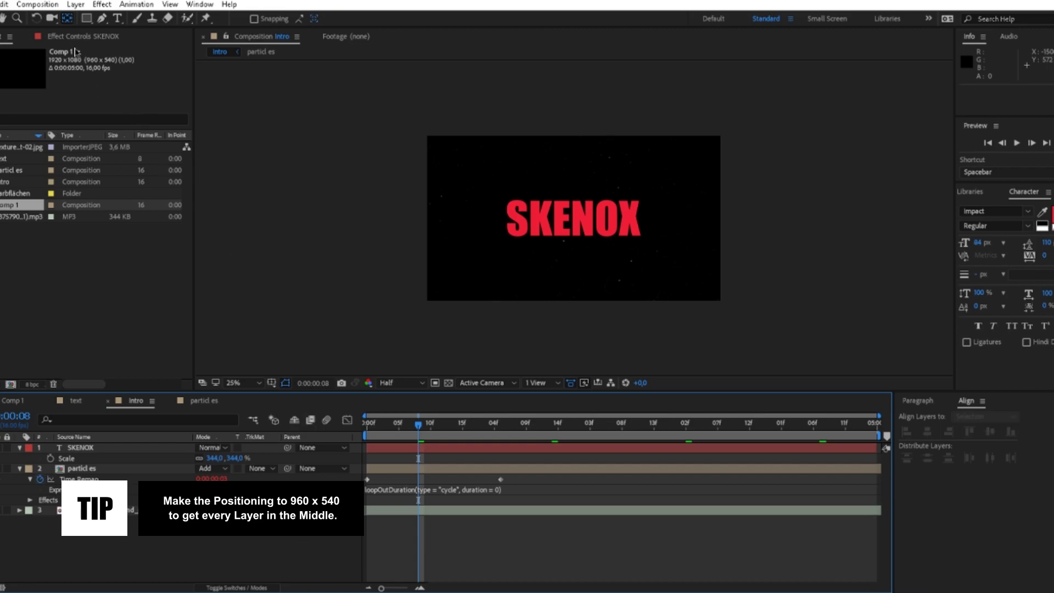
# Duplicate the SKENOX text layer and scale the copy down to 194%.
pyautogui.scroll(-1, 699, 256)
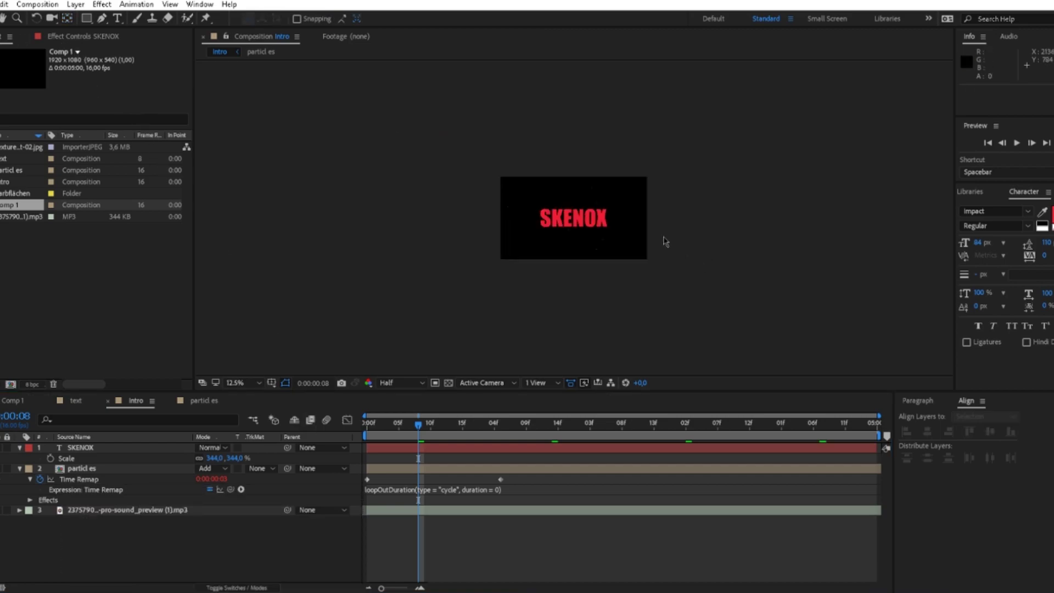
pyautogui.scroll(1, 661, 232)
pyautogui.scroll(1, 422, 186)
pyautogui.click(525, 195)
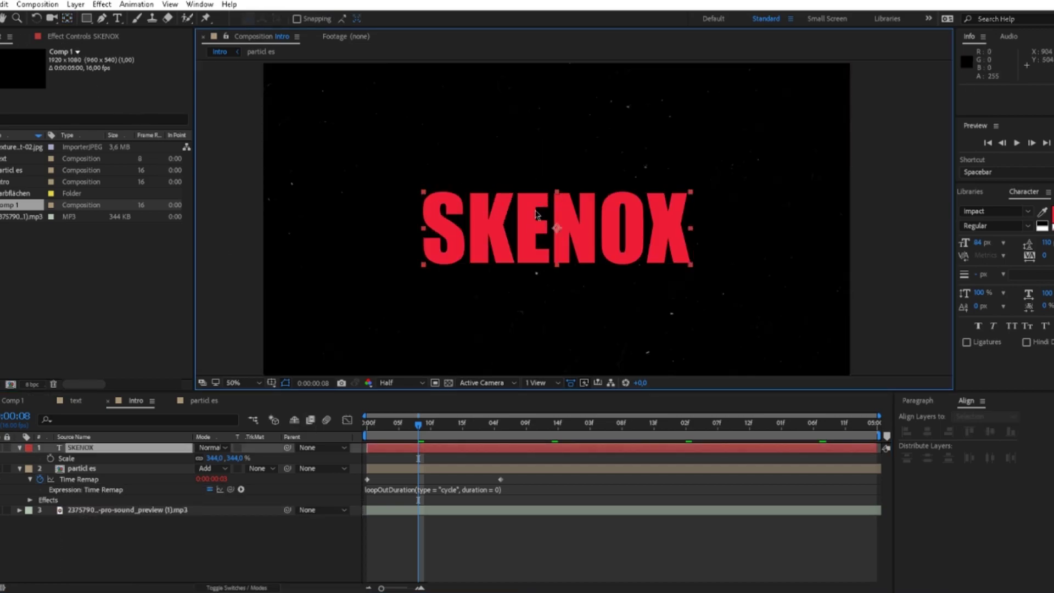
pyautogui.scroll(-1, 526, 194)
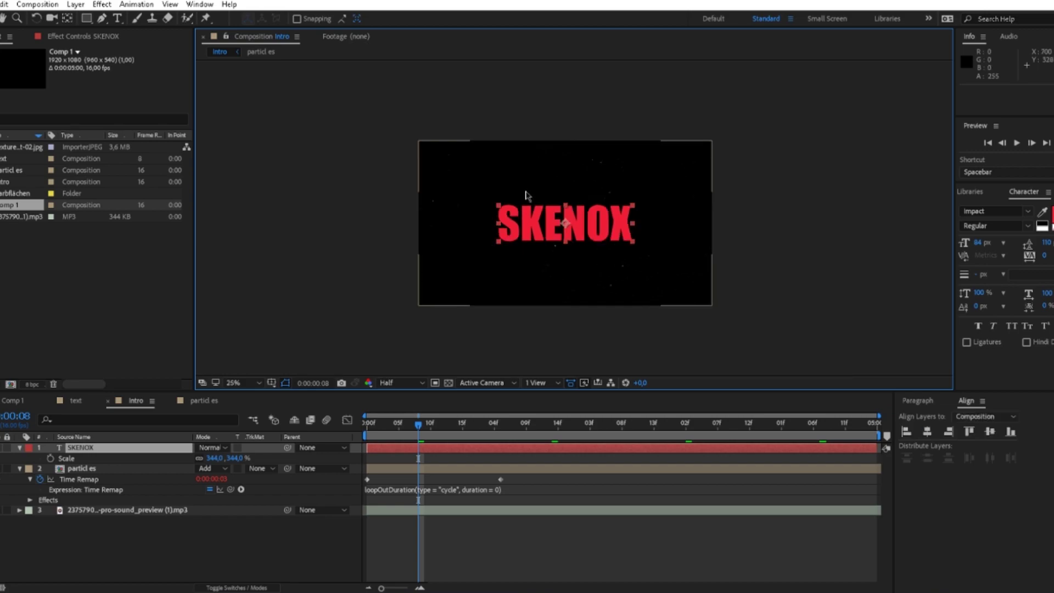
pyautogui.click(436, 460)
pyautogui.click(441, 450)
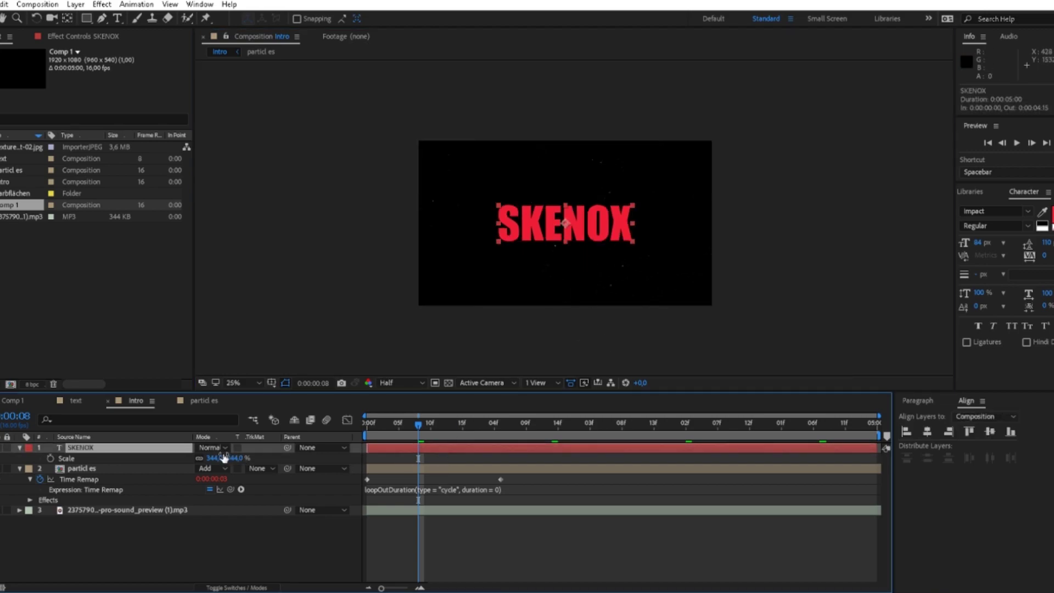
pyautogui.hotkey('ctrl', 'd')
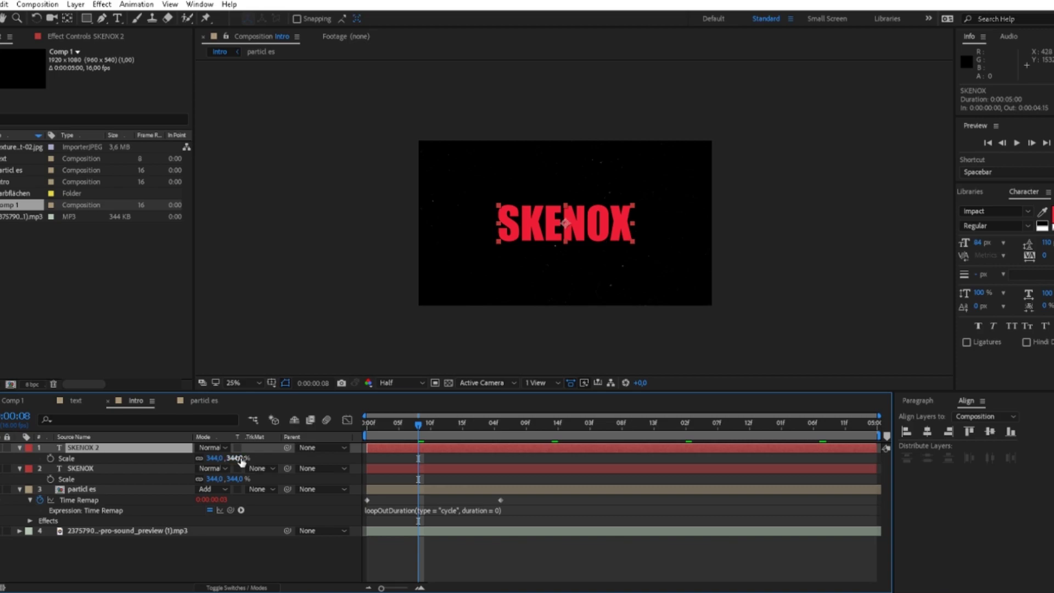
pyautogui.moveTo(242, 460); pyautogui.dragTo(165, 460)
# Replace the text of the smaller duplicate layer with DESIGNS.
pyautogui.click(117, 20)
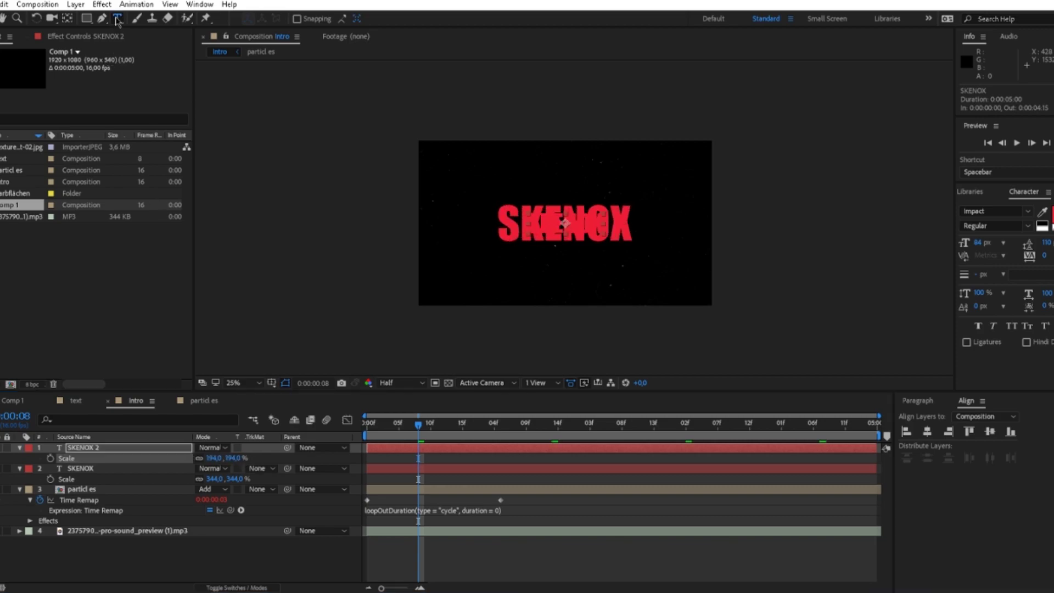
pyautogui.click(585, 222)
pyautogui.write('DESIGNS')
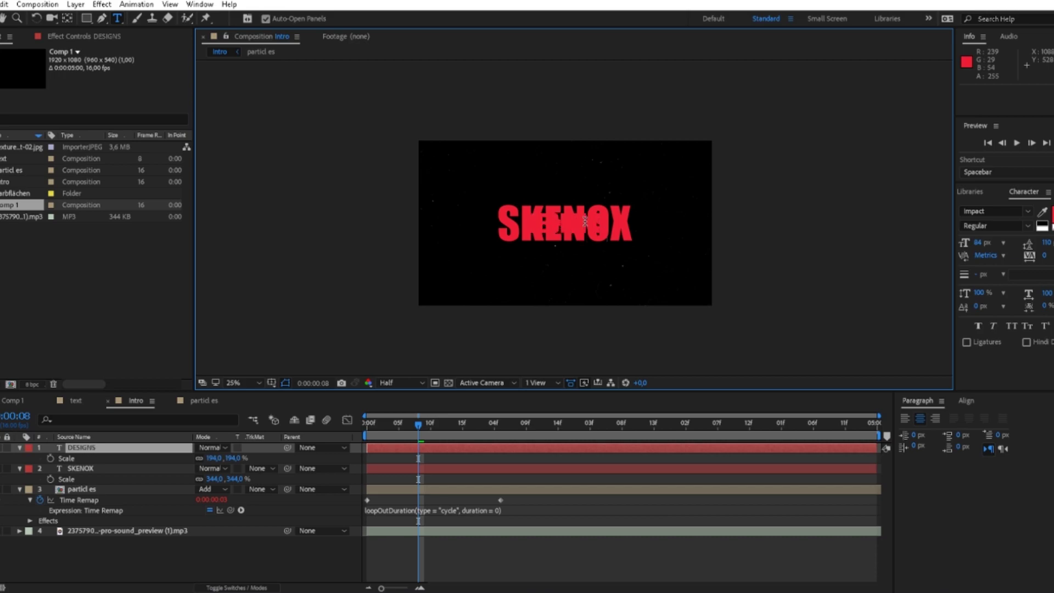
# Recolour the DESIGNS text to white.
pyautogui.doubleClick(585, 221)
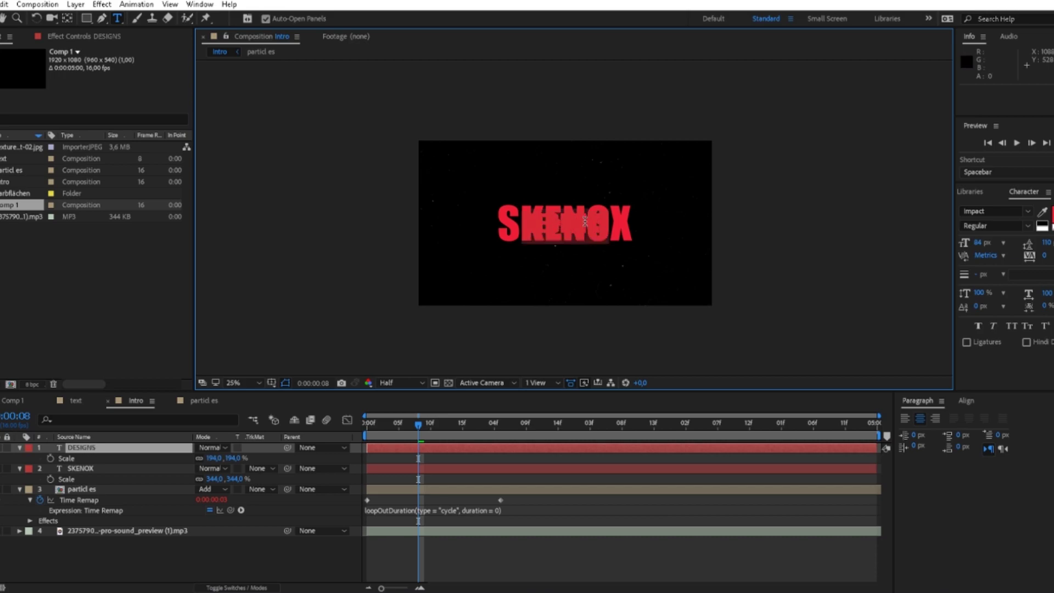
pyautogui.click(1042, 210)
pyautogui.click(1041, 220)
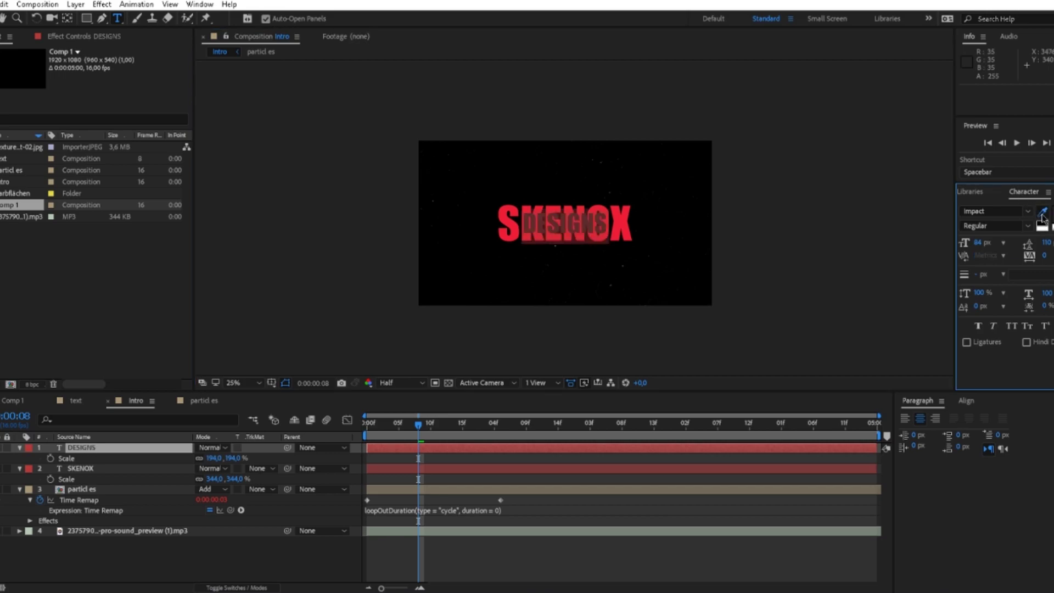
pyautogui.click(1044, 227)
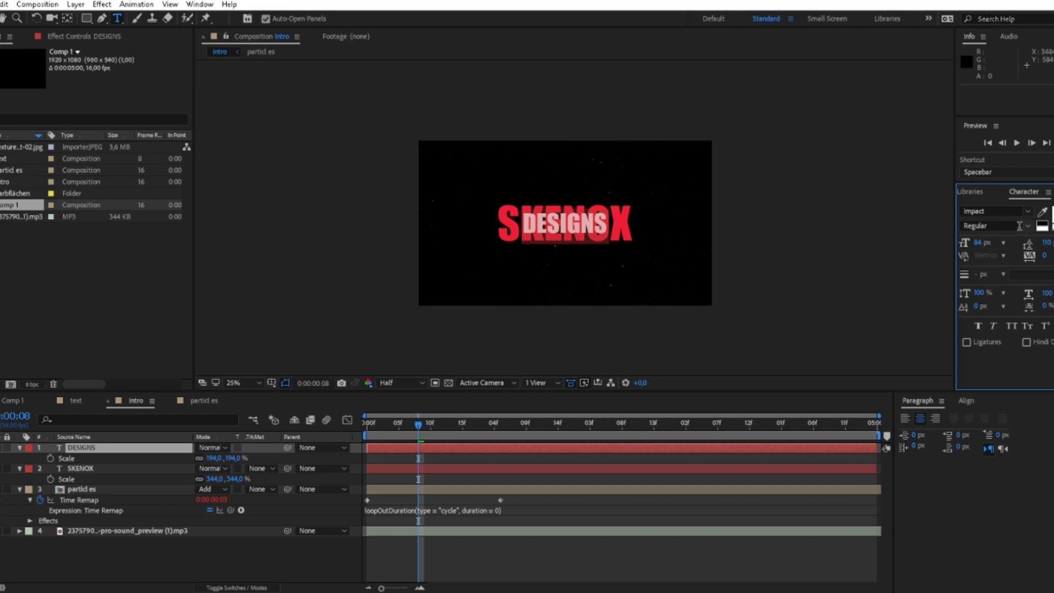
# Set the DESIGNS text's font to GeomGraphicW03-Bold and scale the layer down to 124%.
pyautogui.click(127, 447)
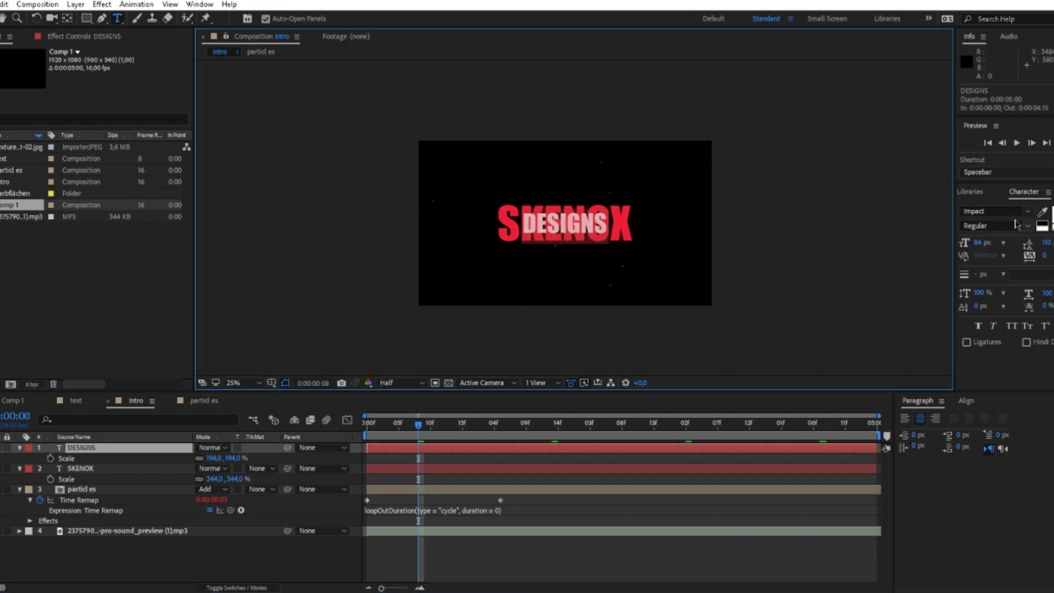
pyautogui.click(974, 211)
pyautogui.write('geom')
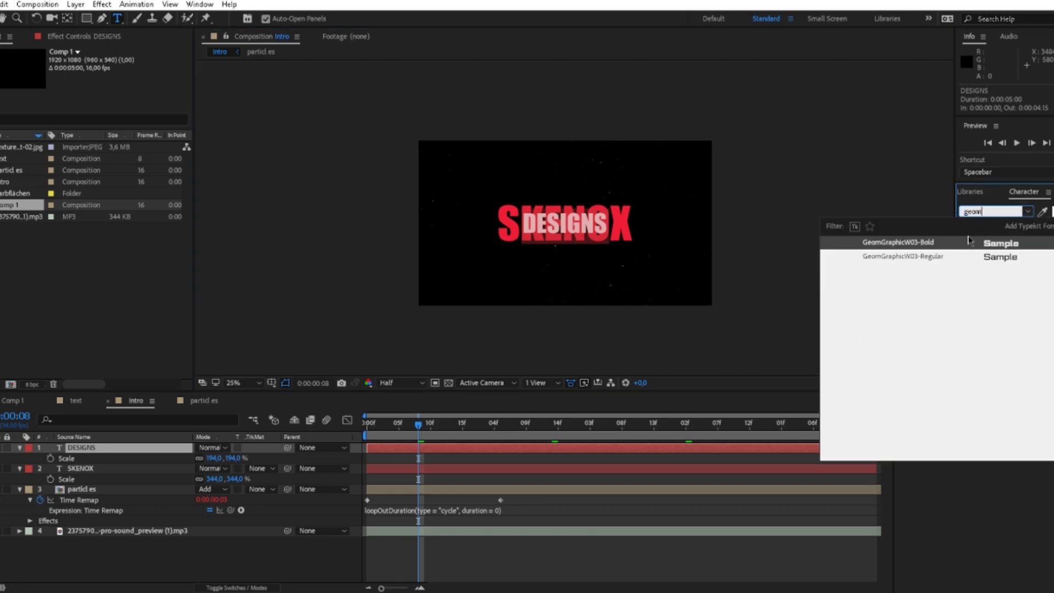
pyautogui.click(968, 242)
pyautogui.moveTo(227, 458); pyautogui.dragTo(193, 458)
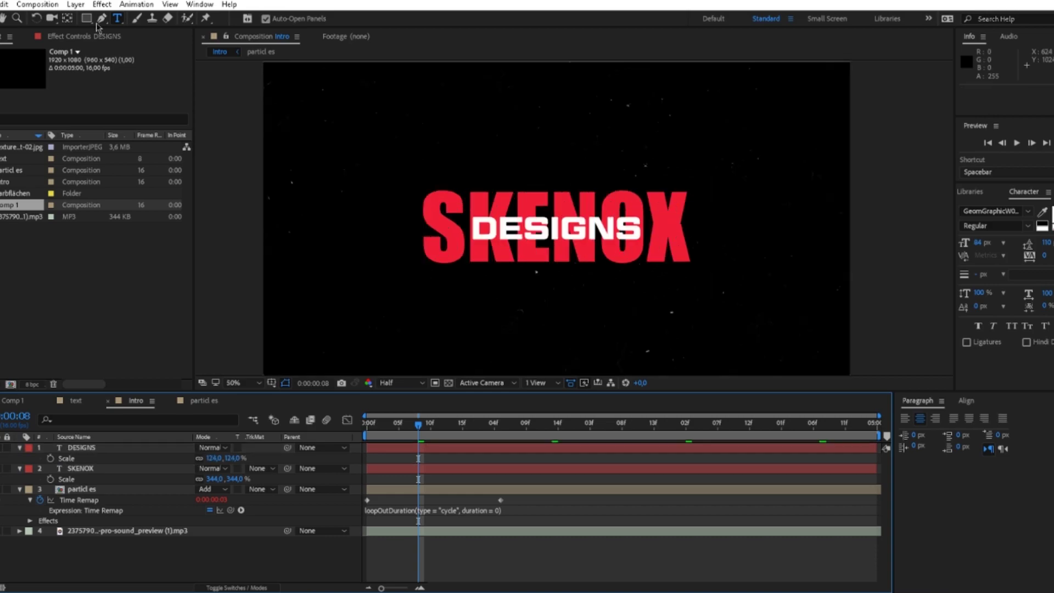
# Draw a rectangle shape that covers the whole composition and place its layer at the bottom of the layer stack.
pyautogui.click(87, 18)
pyautogui.scroll(-1, 516, 167)
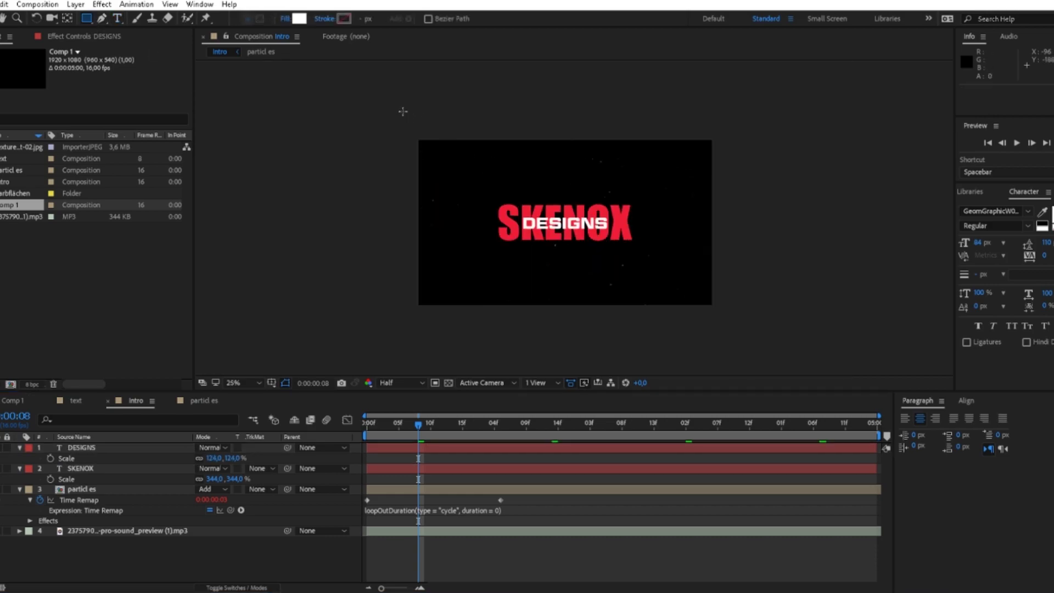
pyautogui.moveTo(395, 112); pyautogui.dragTo(736, 317)
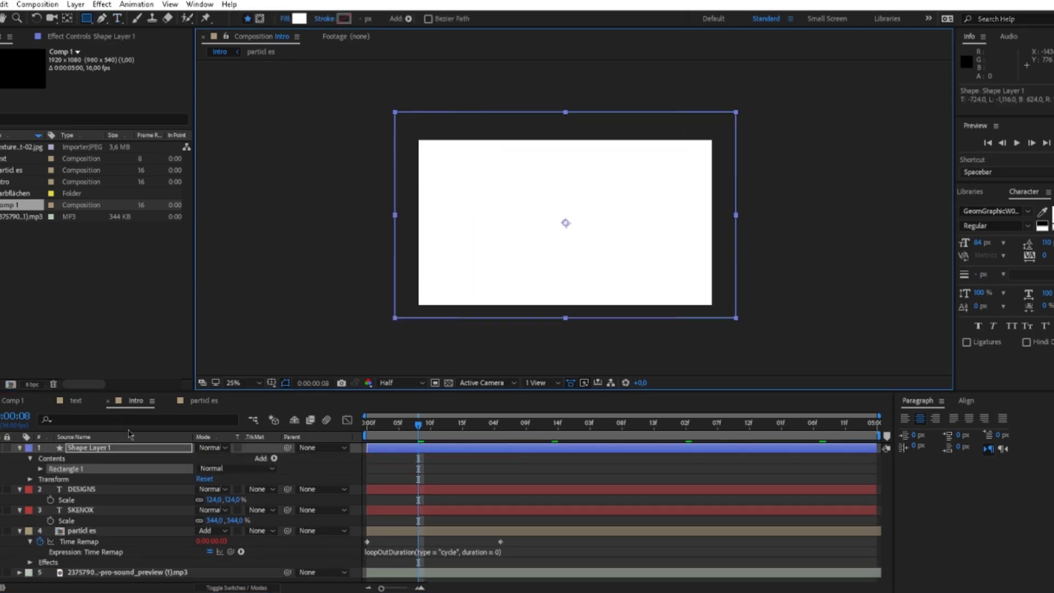
pyautogui.moveTo(134, 449); pyautogui.dragTo(173, 578)
# Fill the background rectangle with the red EF1D36 sampled from the SKENOX text.
pyautogui.click(300, 18)
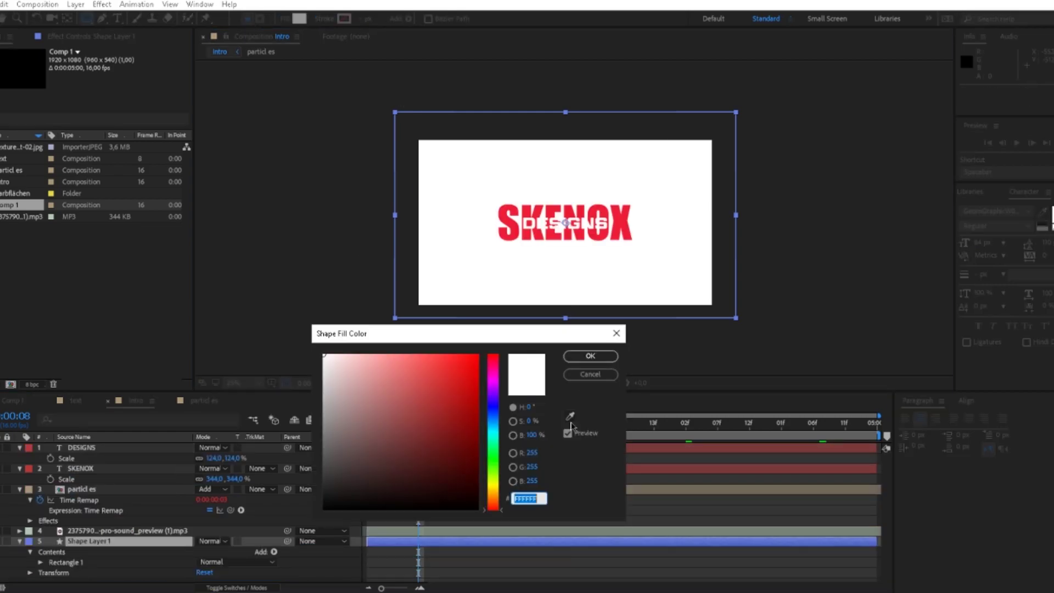
pyautogui.click(570, 416)
pyautogui.click(518, 205)
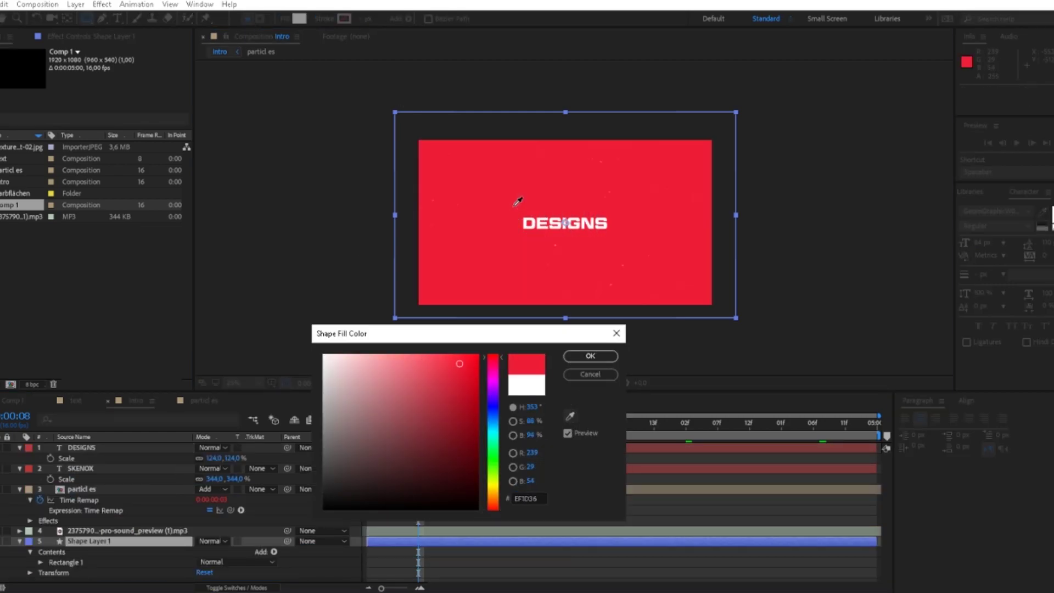
pyautogui.click(590, 355)
# Change the SKENOX text colour to white FFFFFF.
pyautogui.click(141, 462)
pyautogui.click(134, 468)
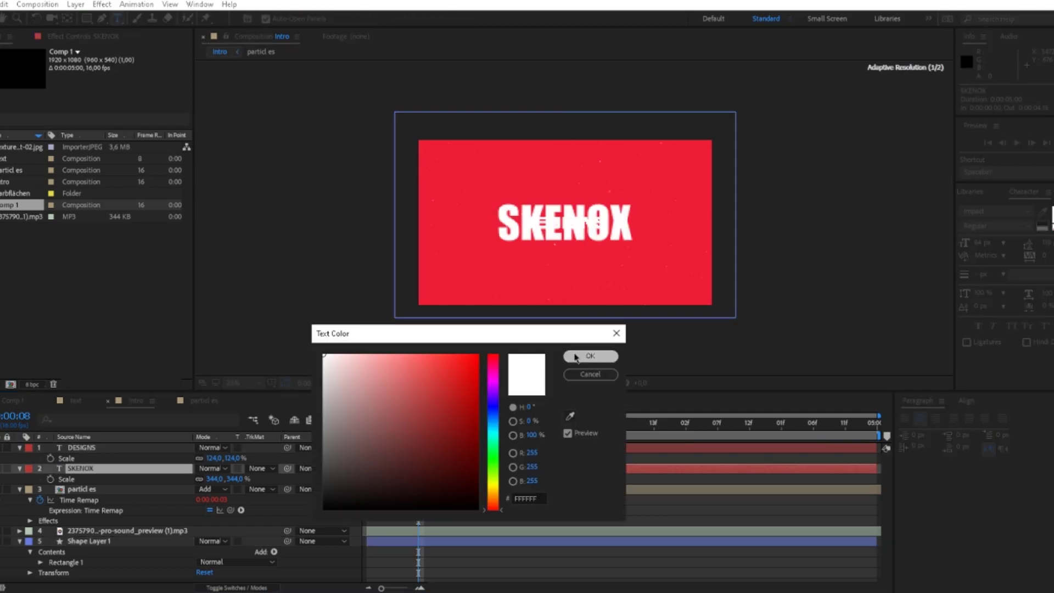
pyautogui.click(576, 356)
# Change the DESIGNS text colour to a near-black.
pyautogui.click(105, 448)
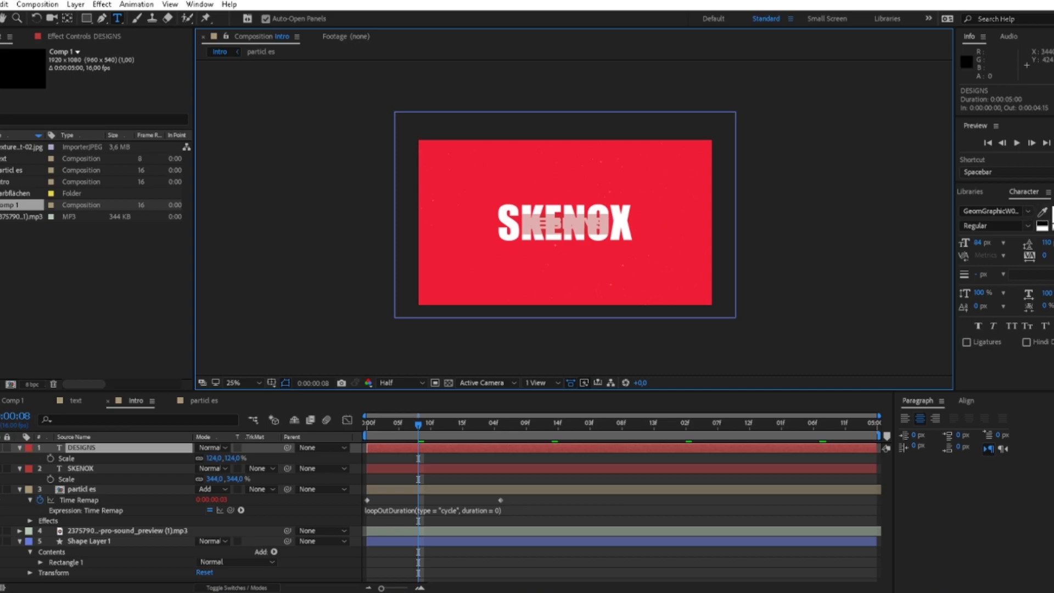
pyautogui.click(1052, 214)
pyautogui.click(328, 501)
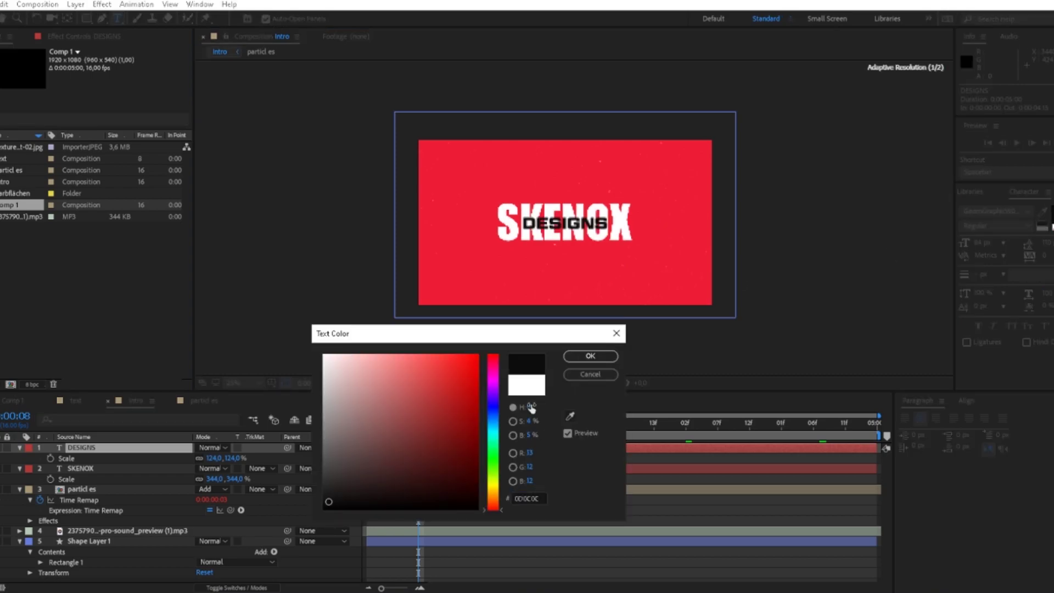
pyautogui.click(495, 405)
pyautogui.click(591, 356)
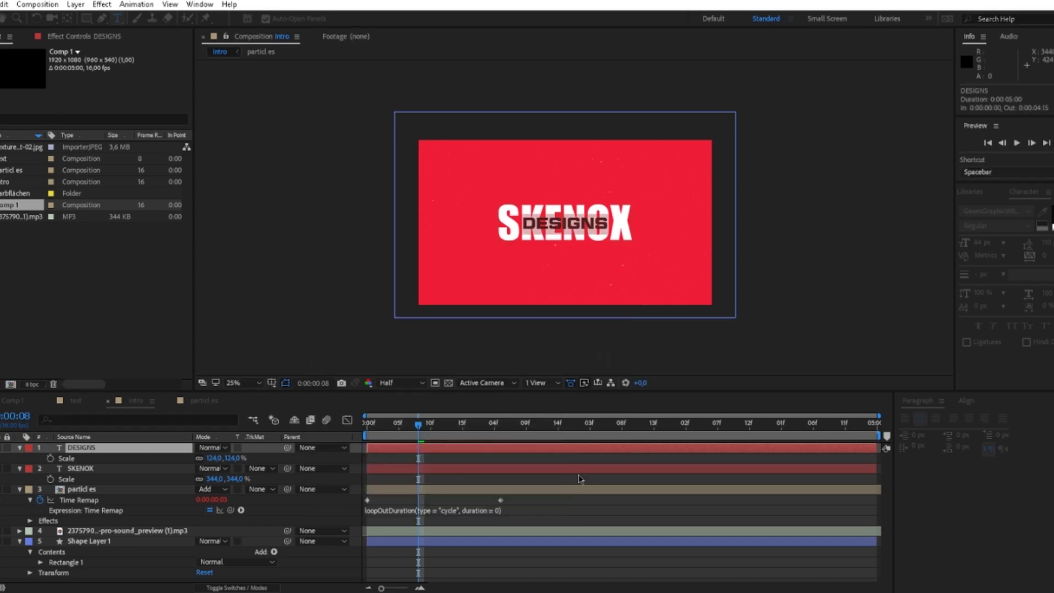
# Duplicate the DESIGNS layer and move the copy below the title to a Y position of 728.
pyautogui.hotkey('ctrl', 'd')
pyautogui.press('p')
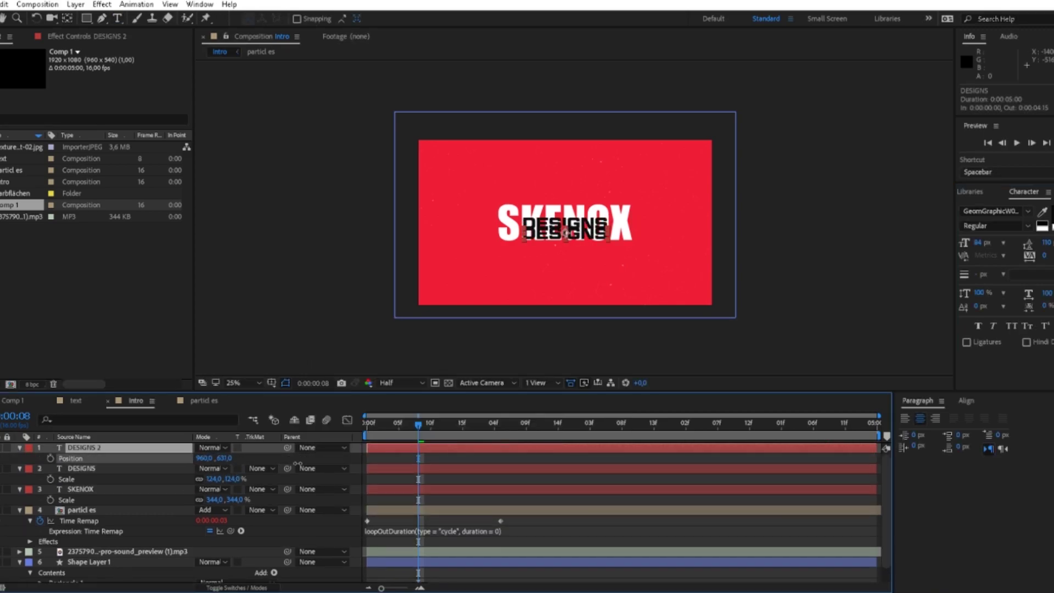
pyautogui.moveTo(225, 458); pyautogui.dragTo(346, 463)
# Replace the text of the lower DESIGNS copy with "// WRITE HERE TEXT //".
pyautogui.hotkey('ctrl', 't')
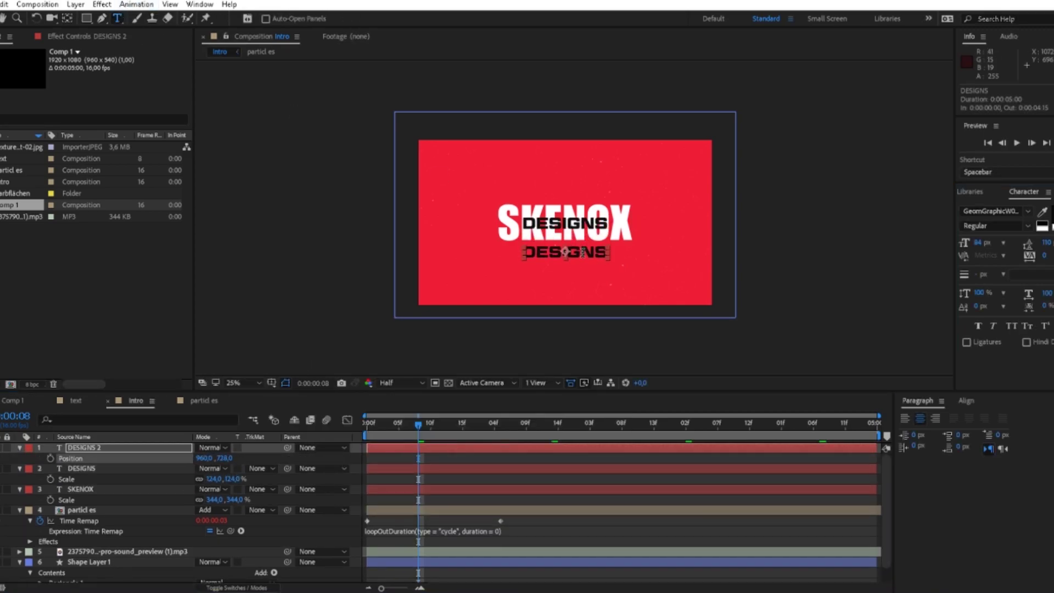
pyautogui.click(586, 256)
pyautogui.write('//')
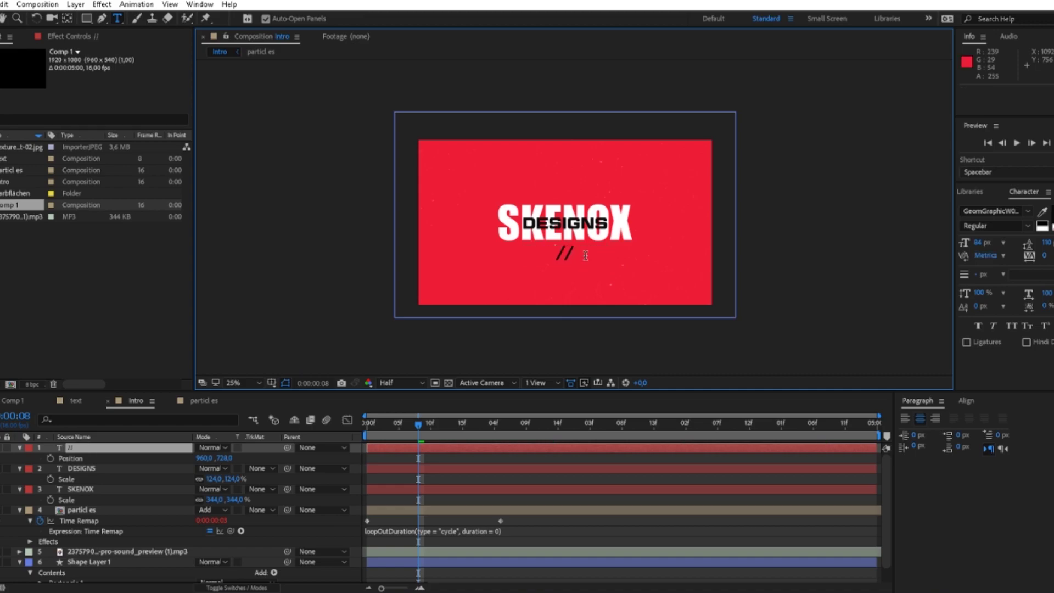
pyautogui.write(' WRITE')
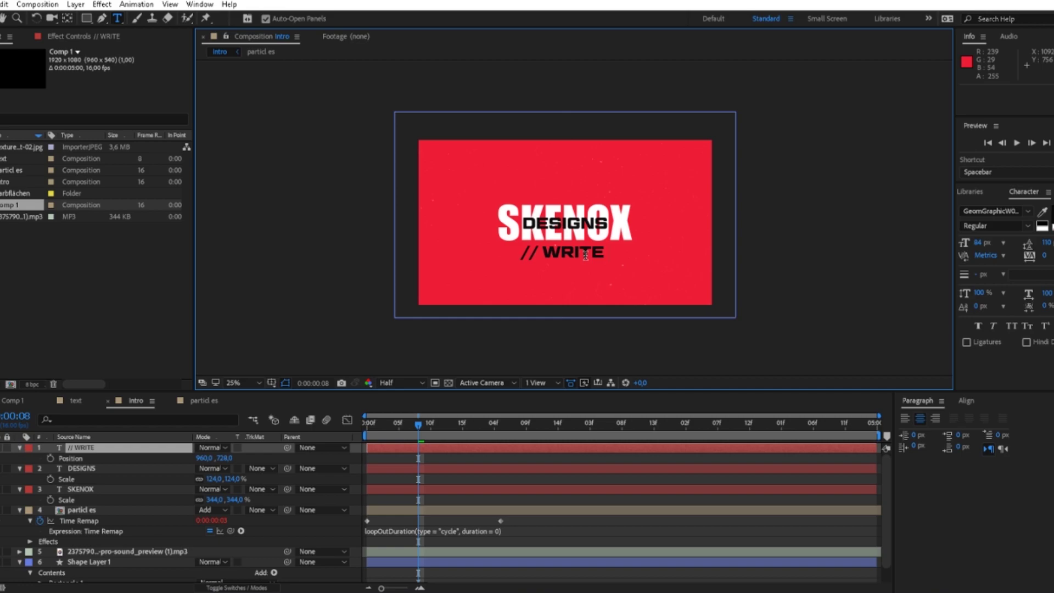
pyautogui.write('  HERE TEXT')
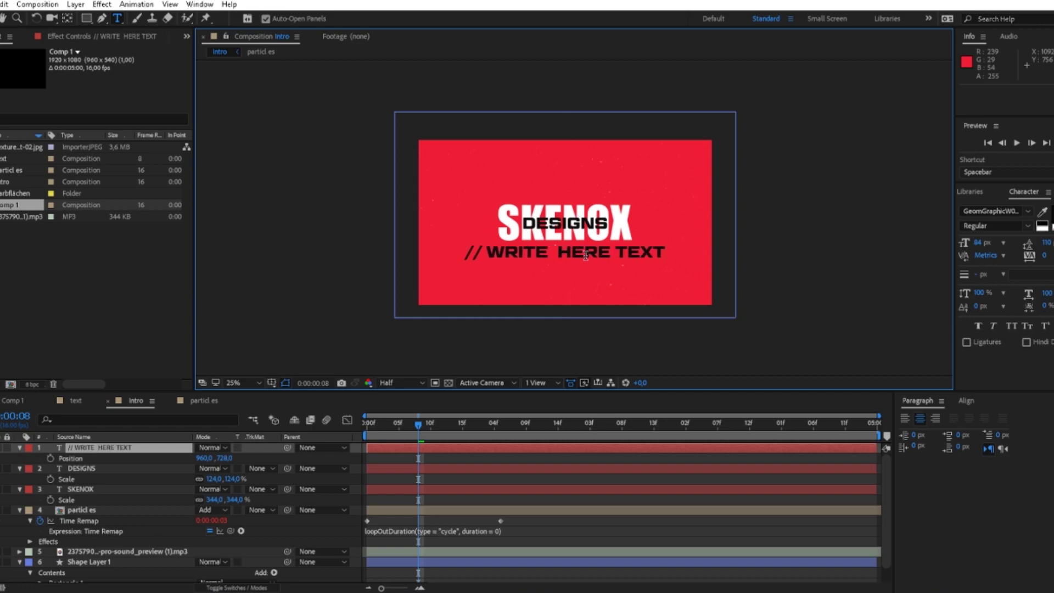
pyautogui.write(' //')
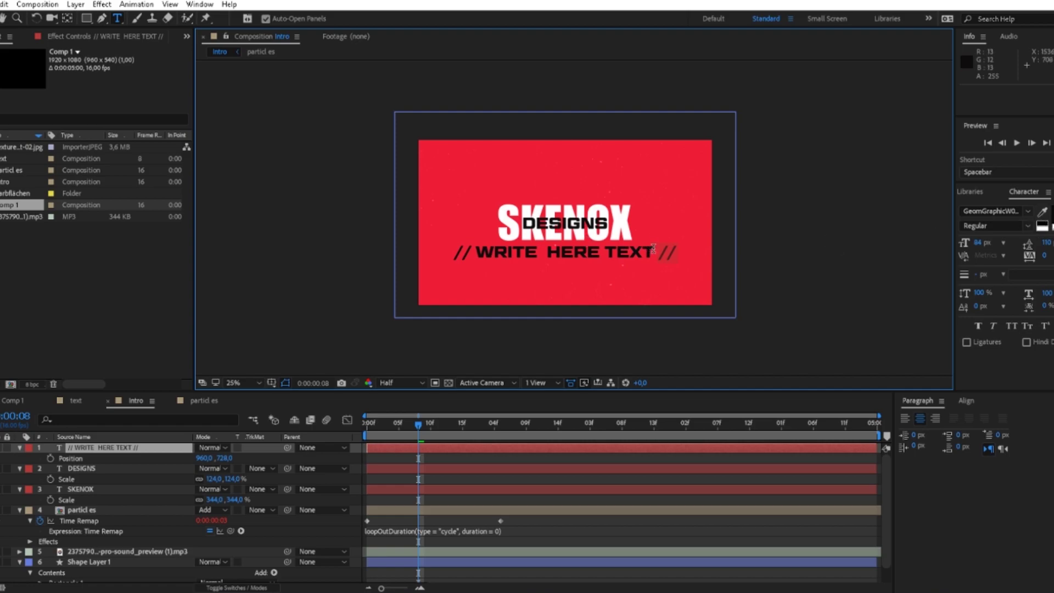
# Recolour only the words WRITE HERE TEXT in the subtitle to white, sampled from the SKENOX letters.
pyautogui.moveTo(654, 248); pyautogui.dragTo(496, 251)
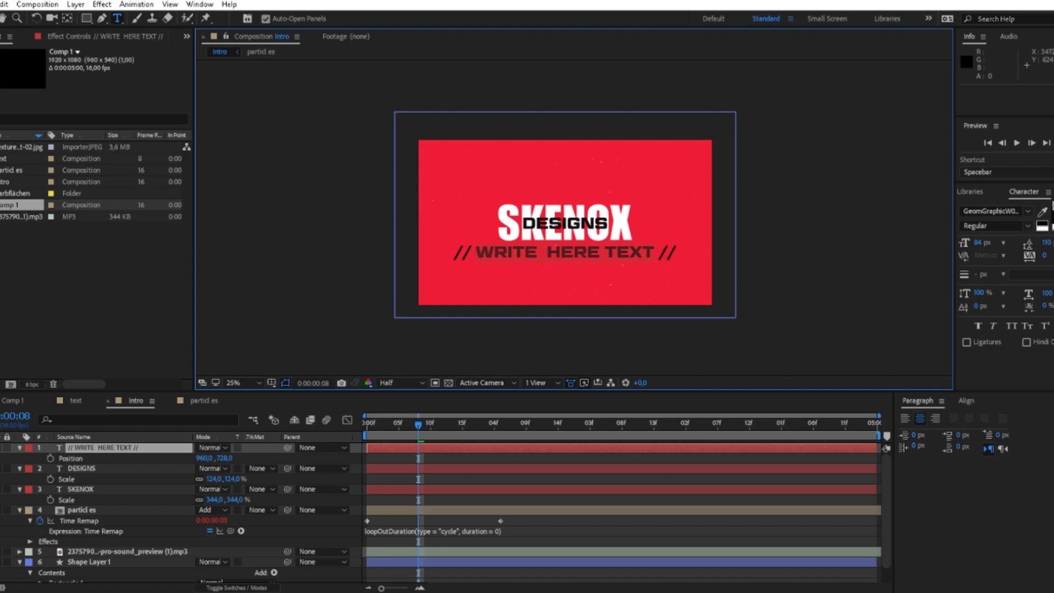
pyautogui.click(1042, 211)
pyautogui.click(618, 225)
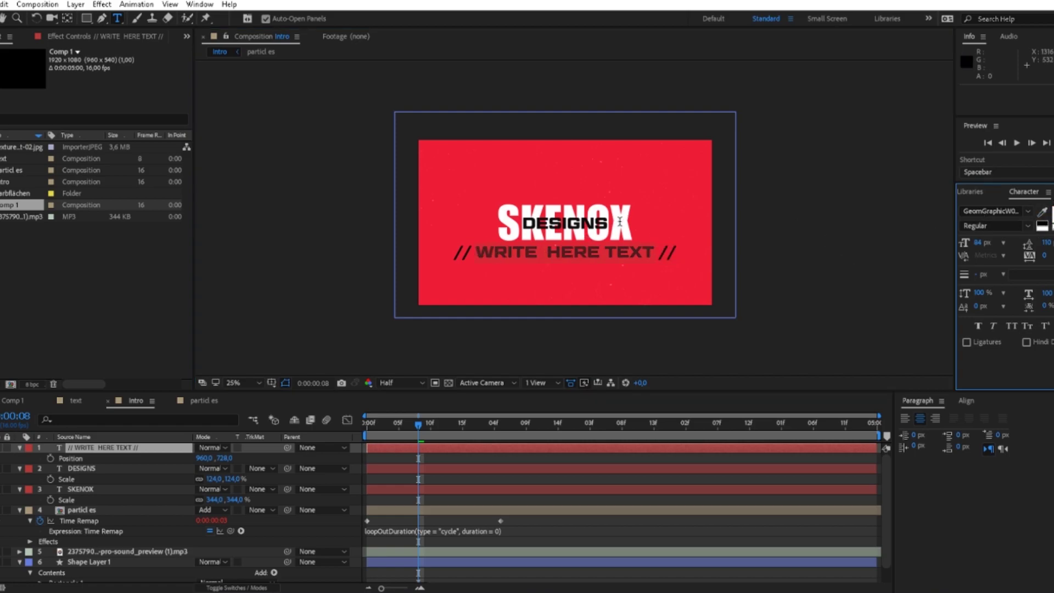
# Scale the subtitle layer down to about the width of DESIGNS and raise it to a Y position of 701.
pyautogui.click(122, 449)
pyautogui.press('s')
pyautogui.moveTo(226, 458)
pyautogui.mouseDown()
pyautogui.moveTo(182, 454)
pyautogui.moveTo(218, 456)
pyautogui.mouseUp()
pyautogui.press('p')
# Set the letter tracking of the subtitle text to 600.
pyautogui.click(594, 248)
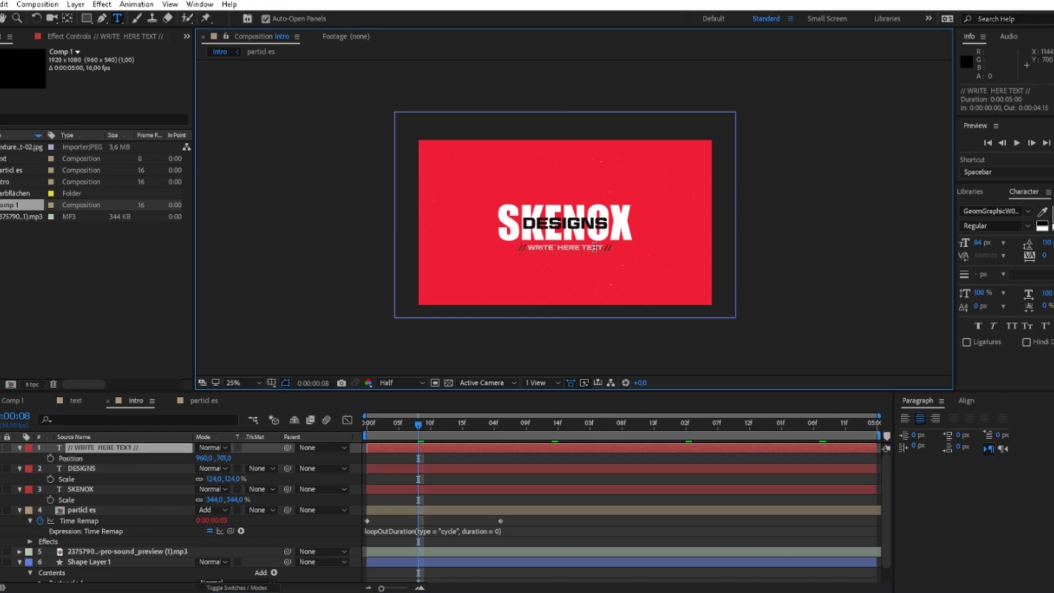
pyautogui.click(1050, 256)
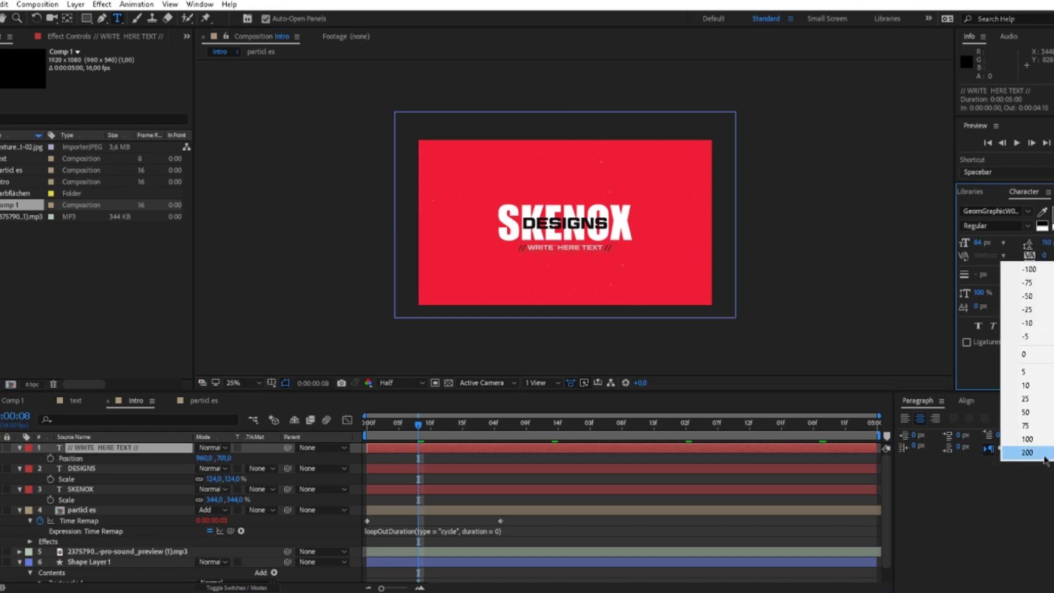
pyautogui.click(1027, 453)
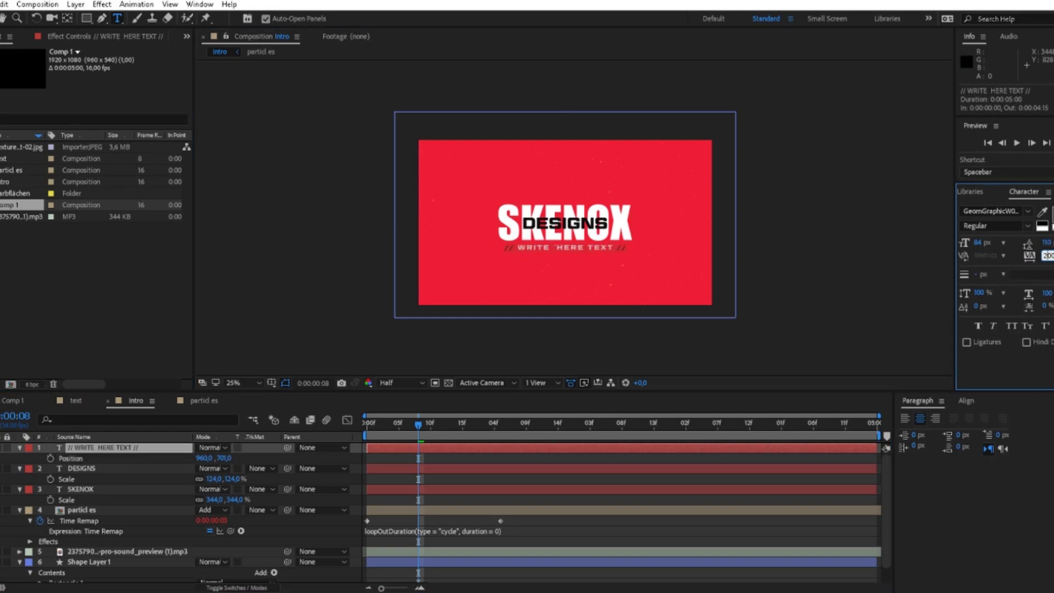
pyautogui.write('600')
pyautogui.press('Return')
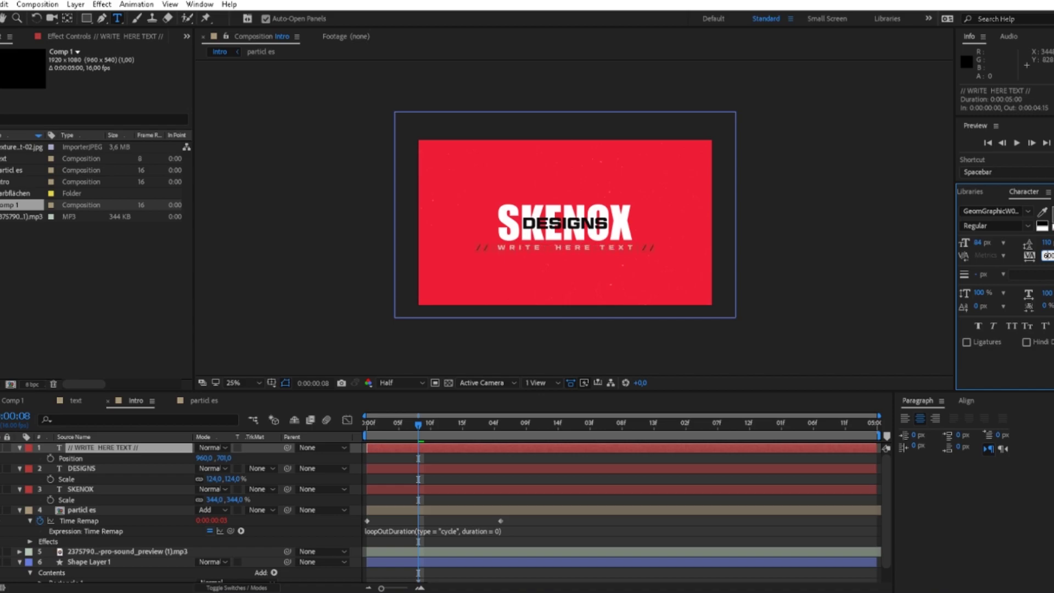
pyautogui.click(605, 249)
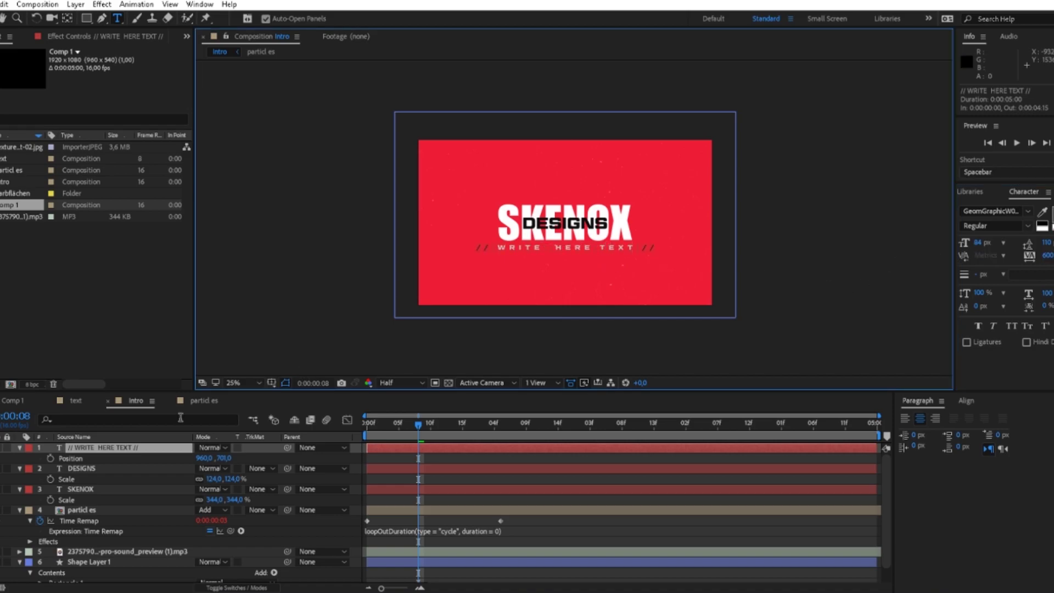
pyautogui.write('s')
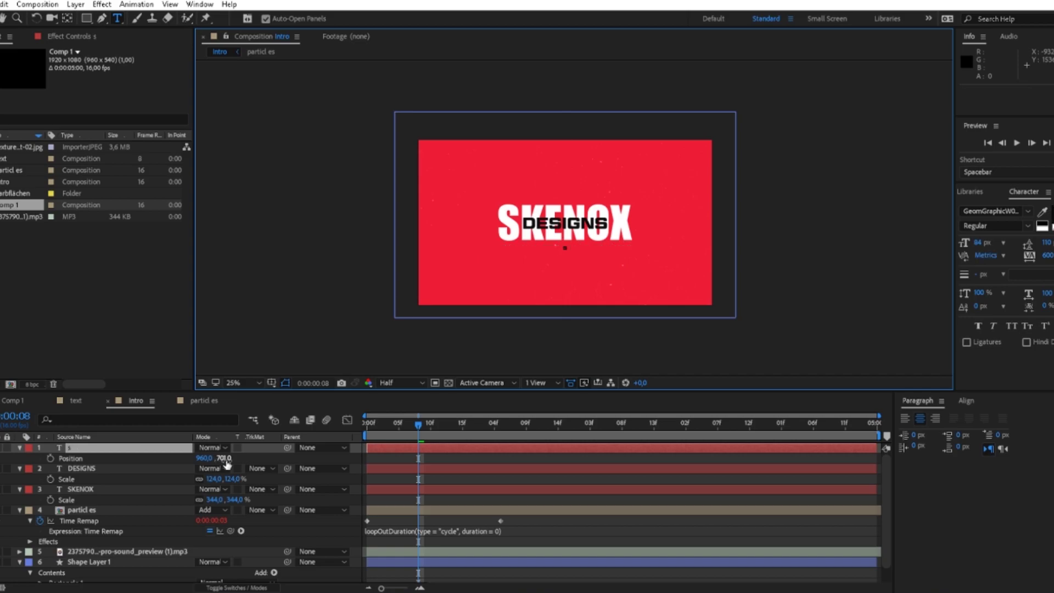
pyautogui.hotkey('ctrl', 'z')
# Reduce the scale of the subtitle layer to 31%.
pyautogui.click(179, 451)
pyautogui.press('s')
pyautogui.moveTo(228, 458); pyautogui.dragTo(216, 459)
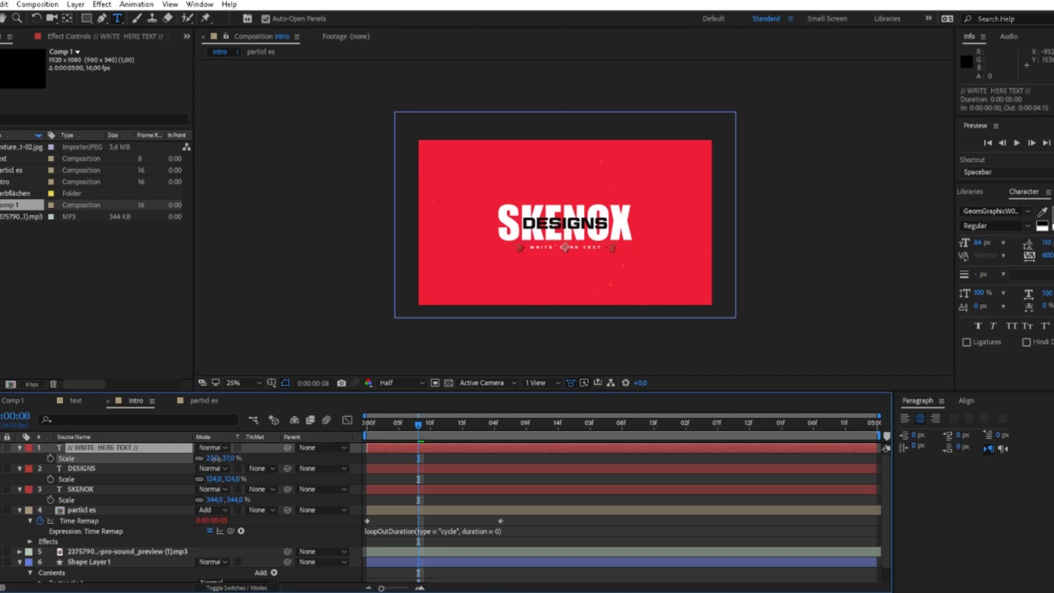
pyautogui.click(524, 541)
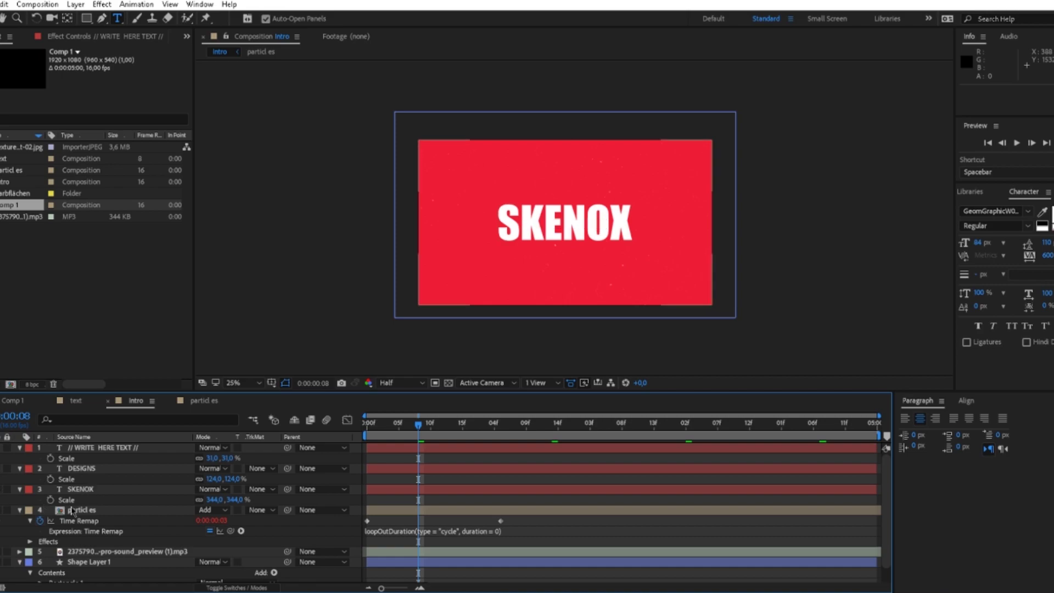
# Create shapes from the SKENOX text and move the resulting outlines layer directly above the SKENOX text layer.
pyautogui.rightClick(97, 488)
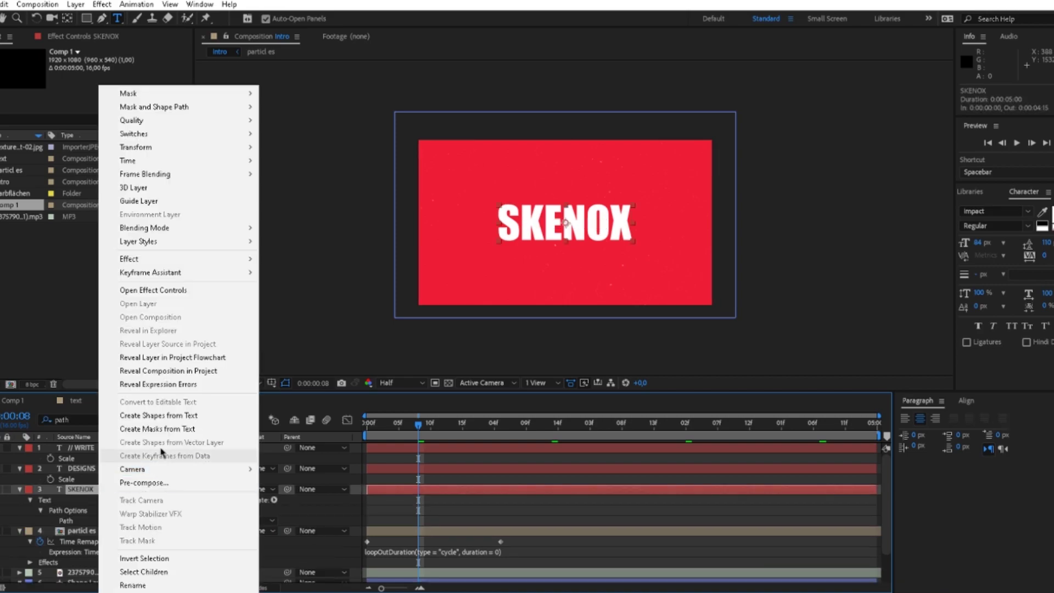
pyautogui.click(164, 416)
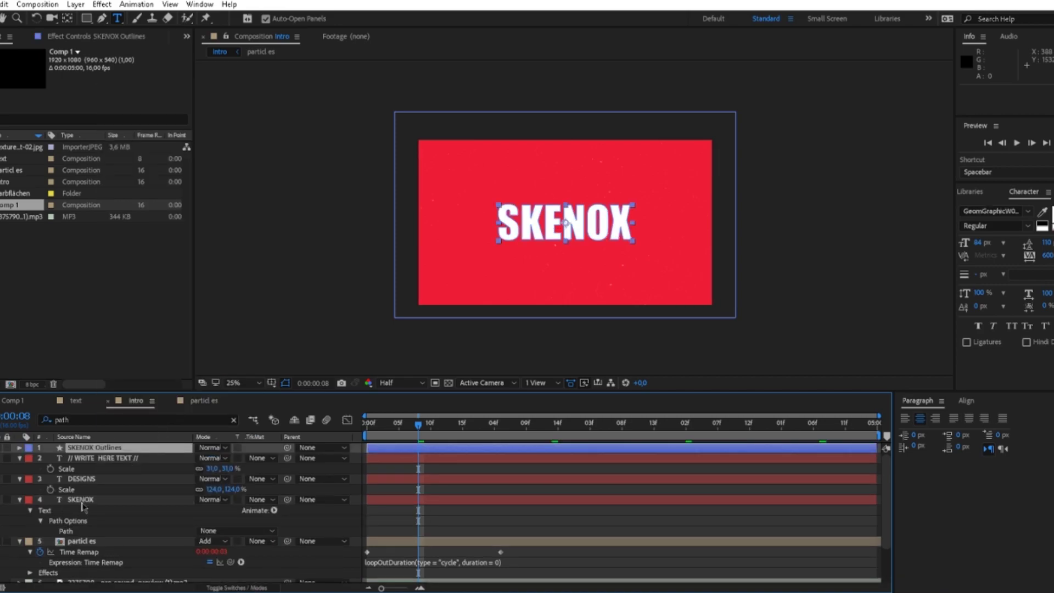
pyautogui.click(86, 500)
pyautogui.moveTo(98, 449); pyautogui.dragTo(123, 494)
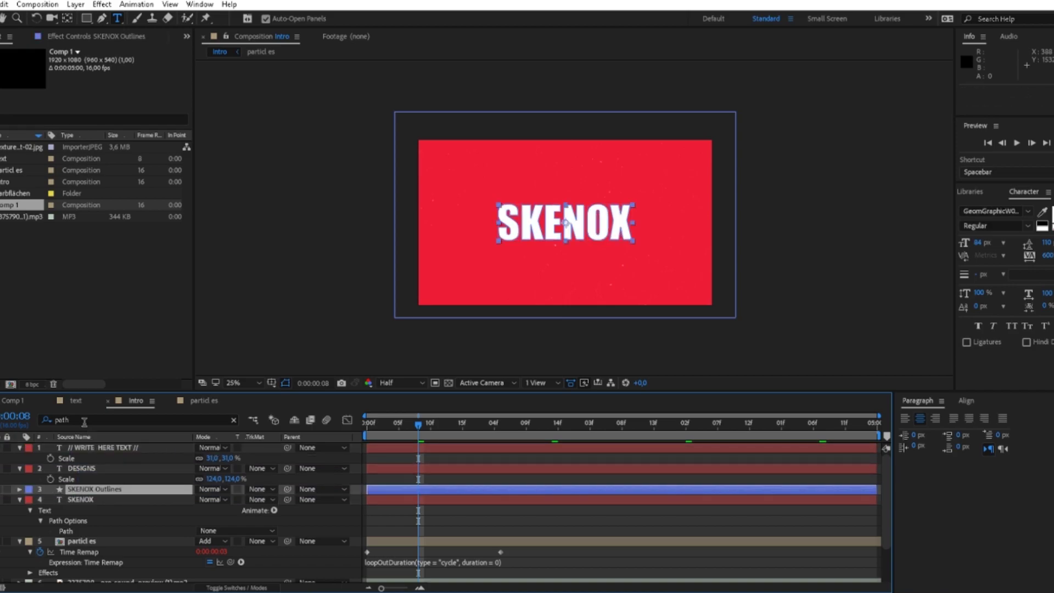
# Filter the timeline for path and enable path keyframes at 0:00:00:08 on every letter of the SKENOX outlines.
pyautogui.hotkey('ctrl', 'f')
pyautogui.write('path')
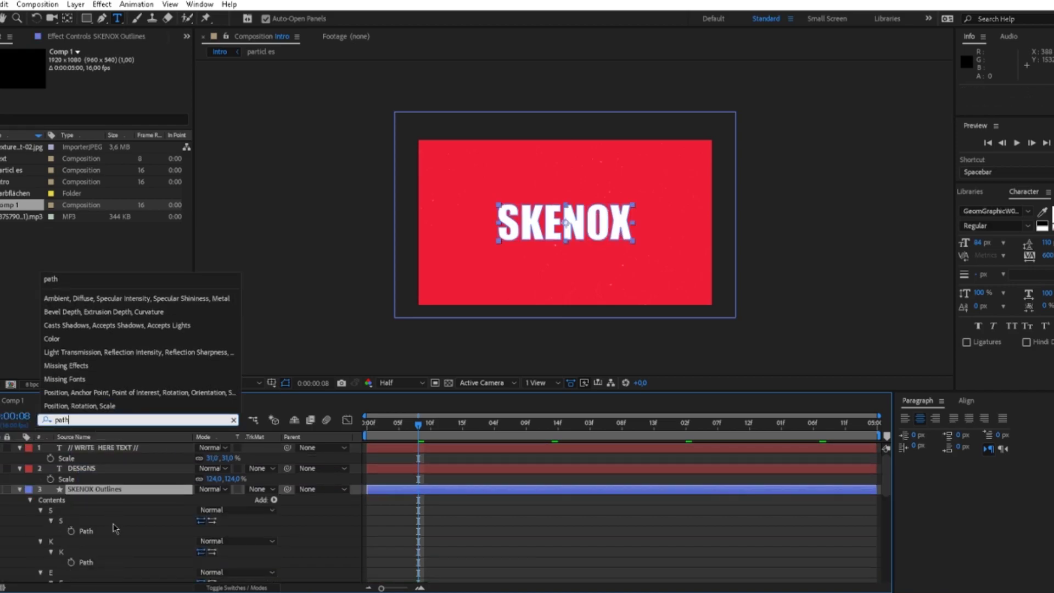
pyautogui.click(112, 524)
pyautogui.scroll(-1, 109, 517)
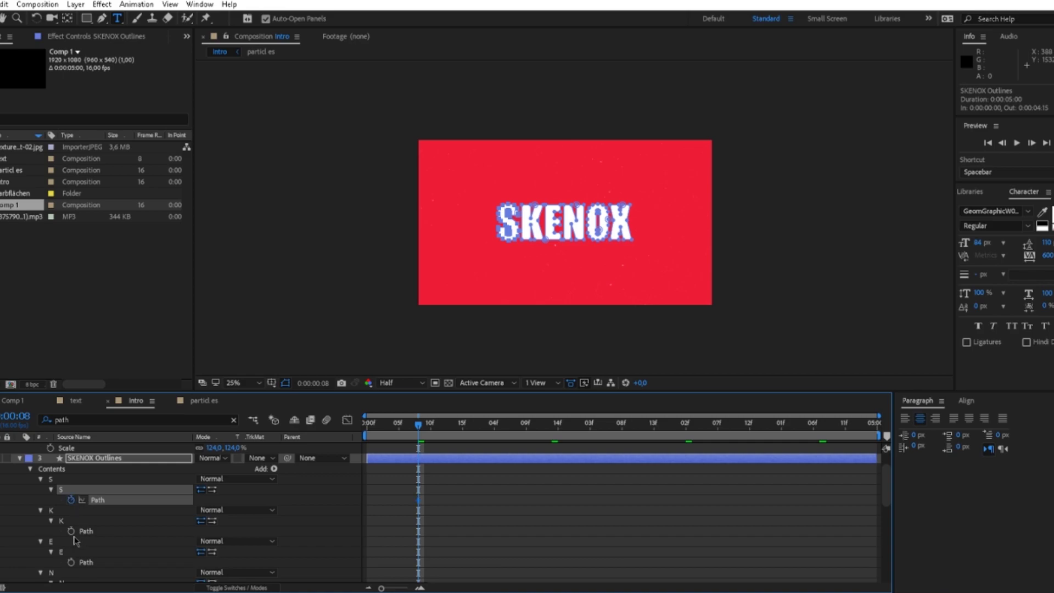
pyautogui.click(82, 562)
pyautogui.scroll(-3, 78, 535)
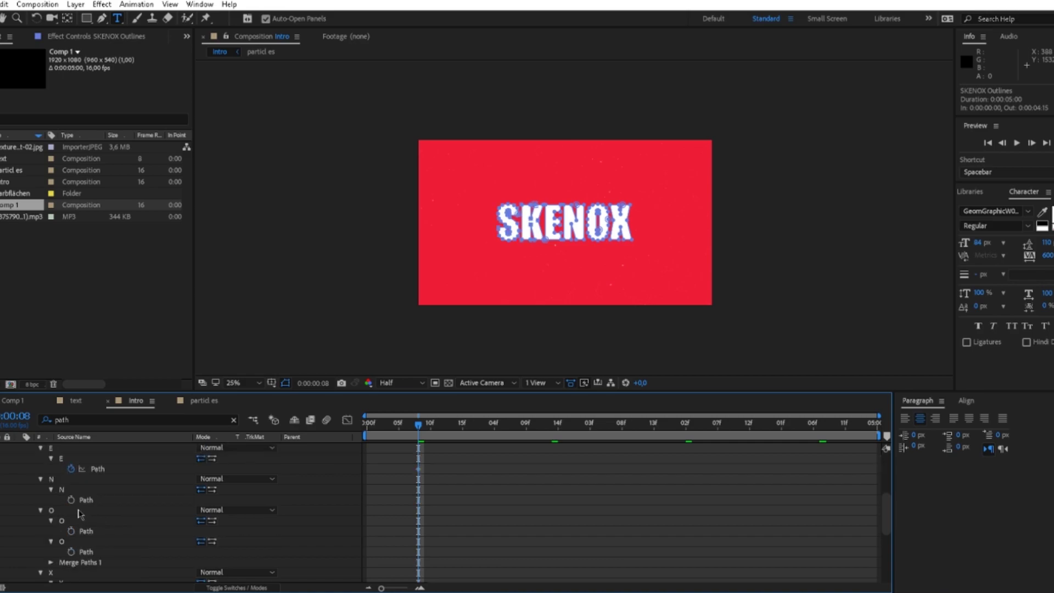
pyautogui.click(82, 501)
pyautogui.click(82, 531)
pyautogui.click(82, 552)
pyautogui.scroll(-3, 83, 549)
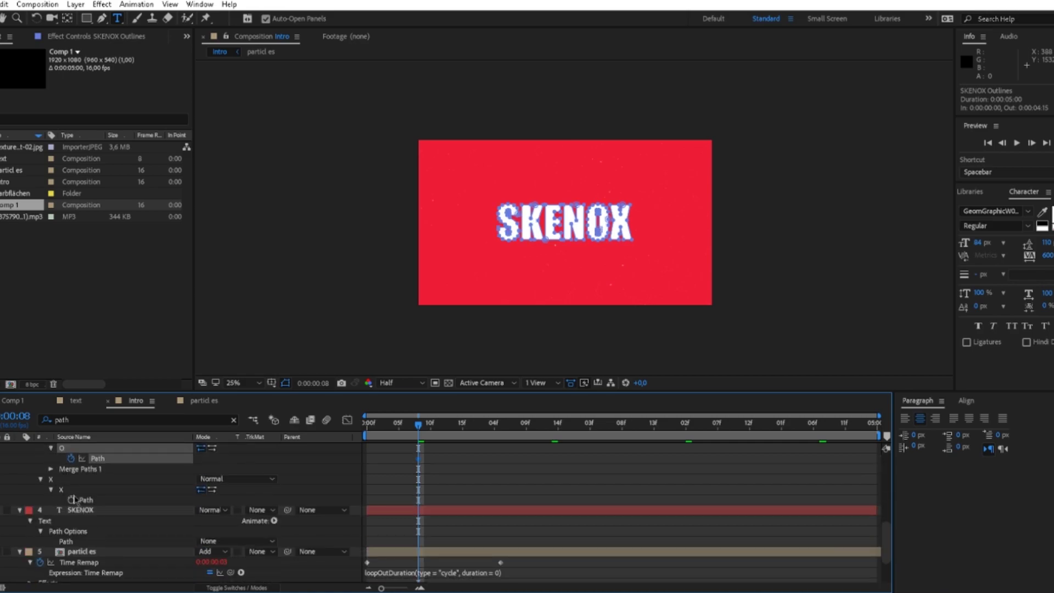
pyautogui.click(77, 500)
pyautogui.scroll(4, 406, 523)
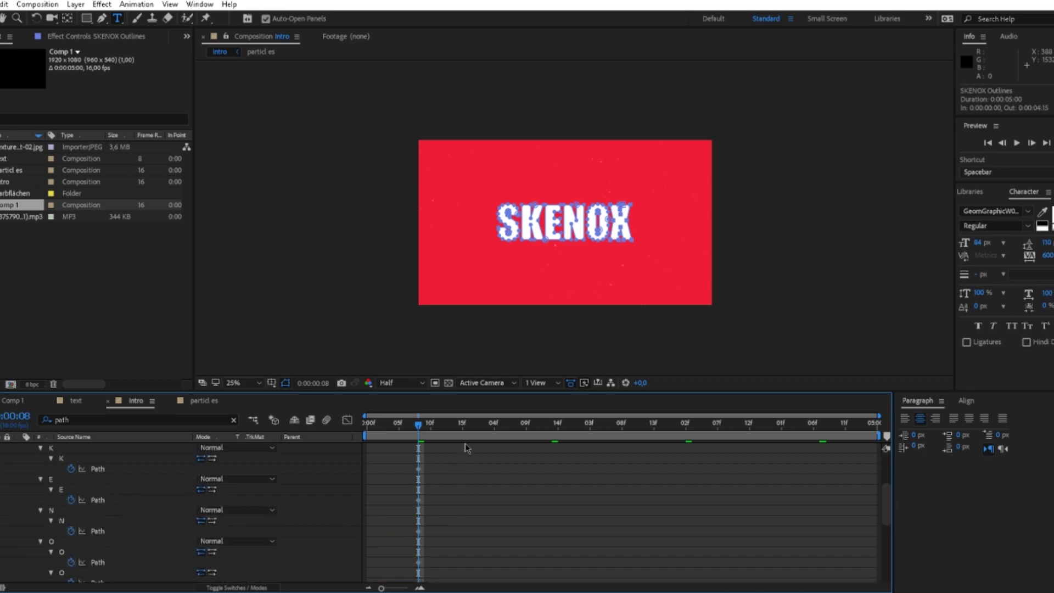
# Add path keyframes at 0:00:01:08 for all letters of the SKENOX outlines, including both O contours.
pyautogui.click(520, 434)
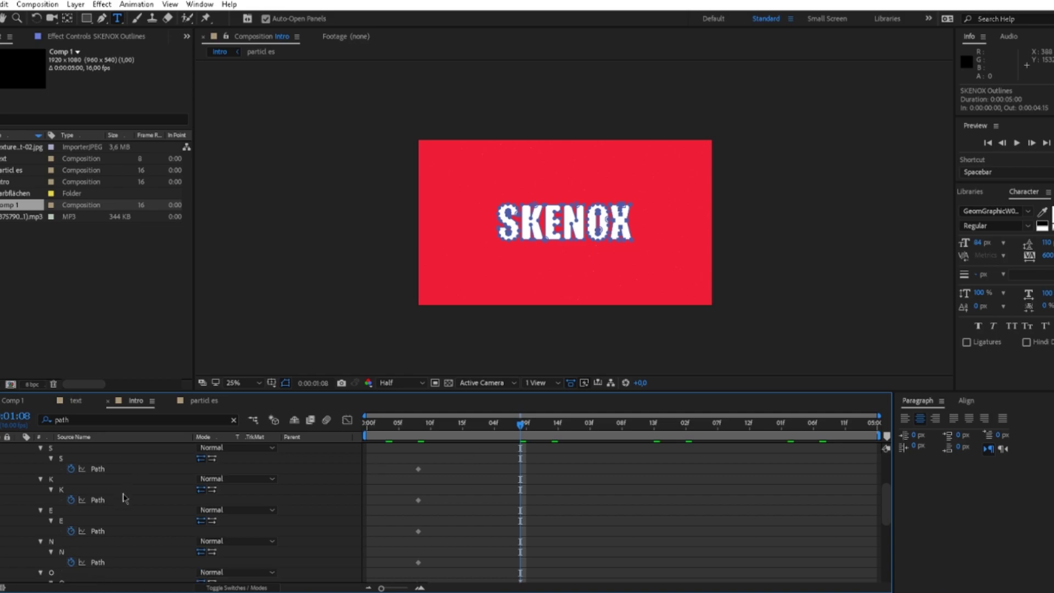
pyautogui.scroll(3, 127, 497)
pyautogui.click(1, 531)
pyautogui.click(2, 562)
pyautogui.scroll(-3, 10, 508)
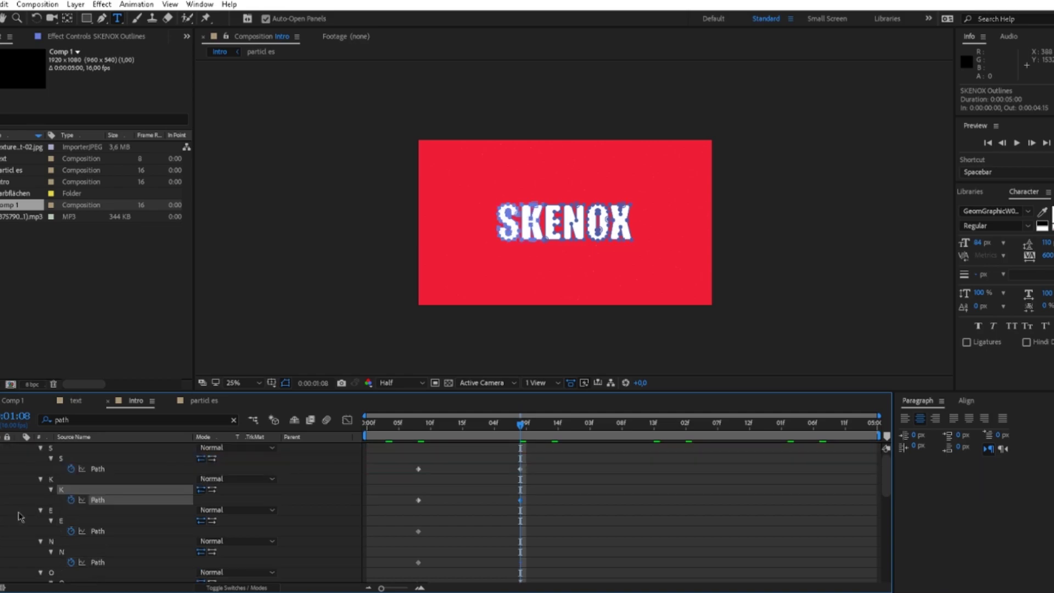
pyautogui.click(1, 500)
pyautogui.click(2, 531)
pyautogui.click(2, 562)
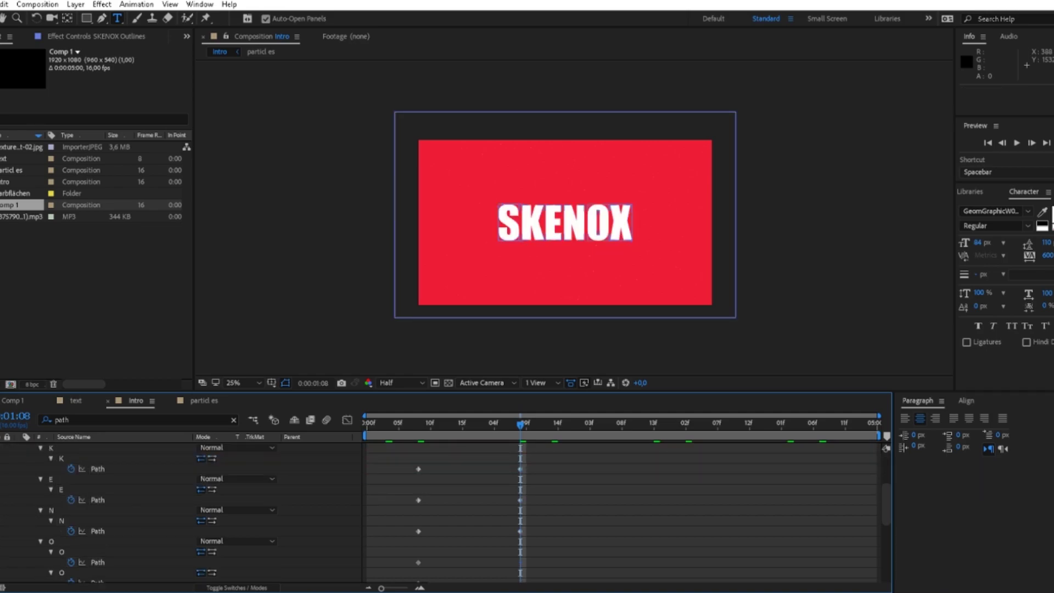
pyautogui.scroll(-2, 2, 533)
pyautogui.click(2, 520)
pyautogui.click(1, 562)
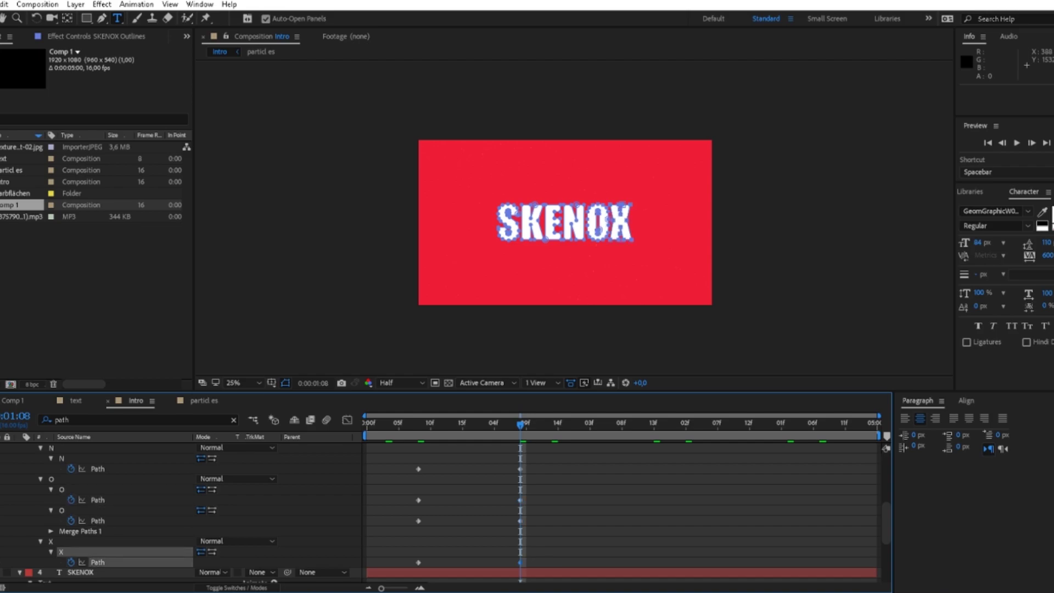
# Return to 0:00:00:08 and select the S path keyframe there, with the Selection tool active.
pyautogui.press('j')
pyautogui.scroll(4, 455, 512)
pyautogui.scroll(1, 434, 514)
pyautogui.scroll(-2, 422, 523)
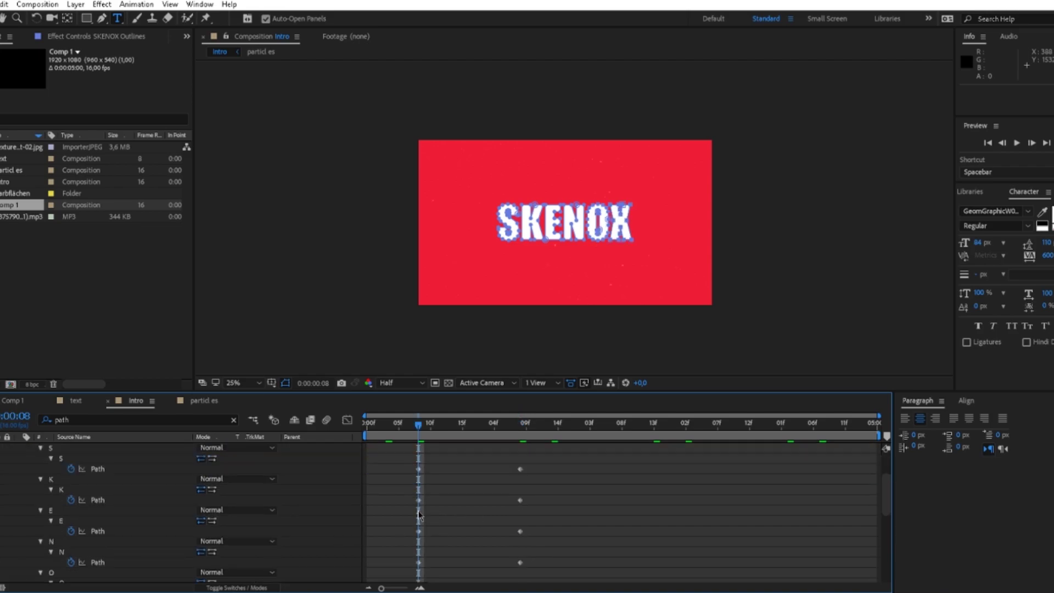
pyautogui.scroll(1, 420, 516)
pyautogui.moveTo(411, 490); pyautogui.dragTo(437, 519)
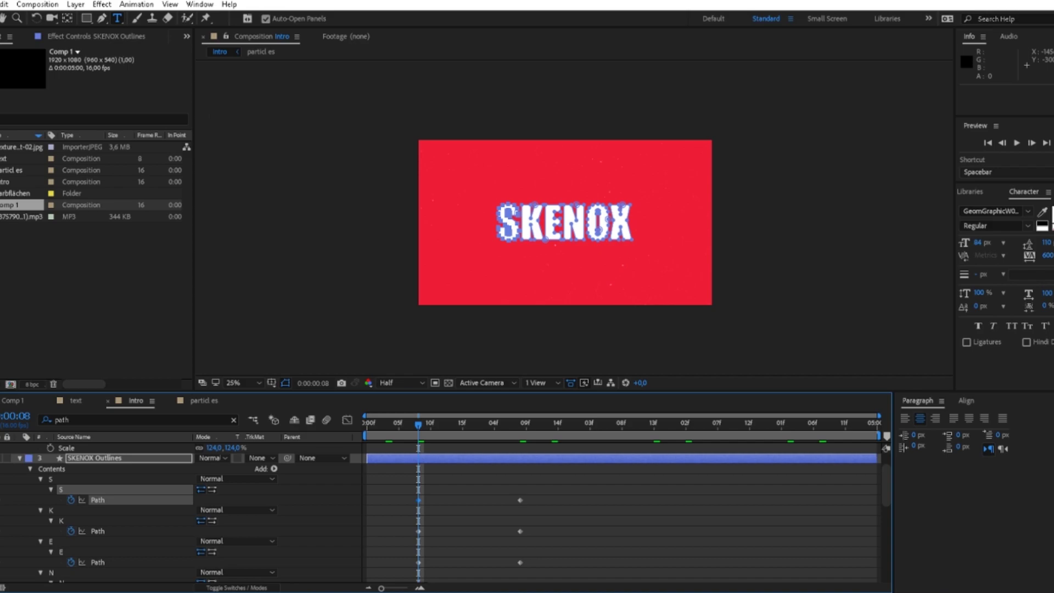
pyautogui.press('v')
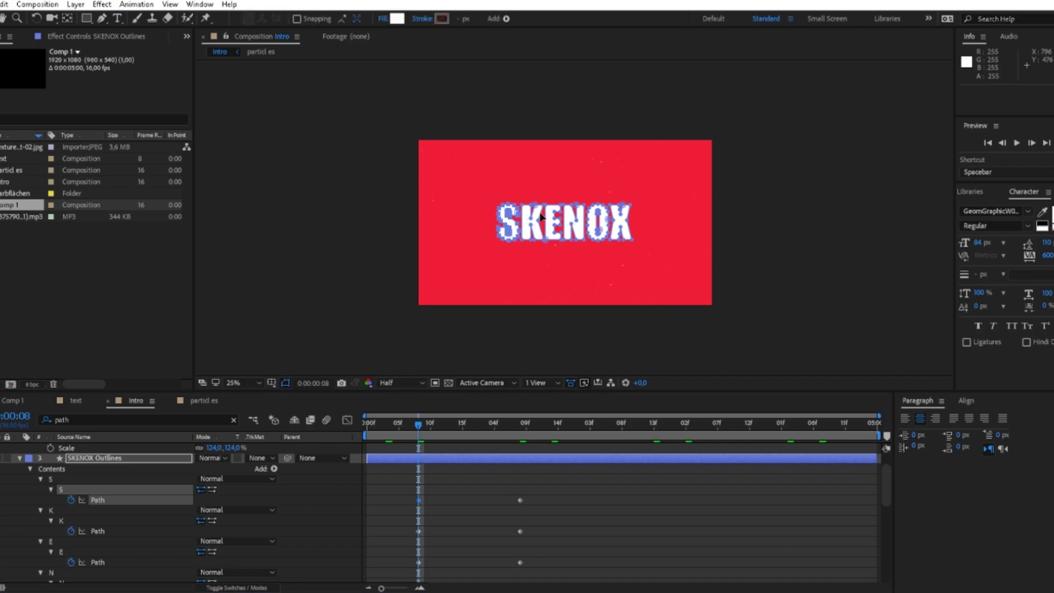
pyautogui.scroll(4, 522, 230)
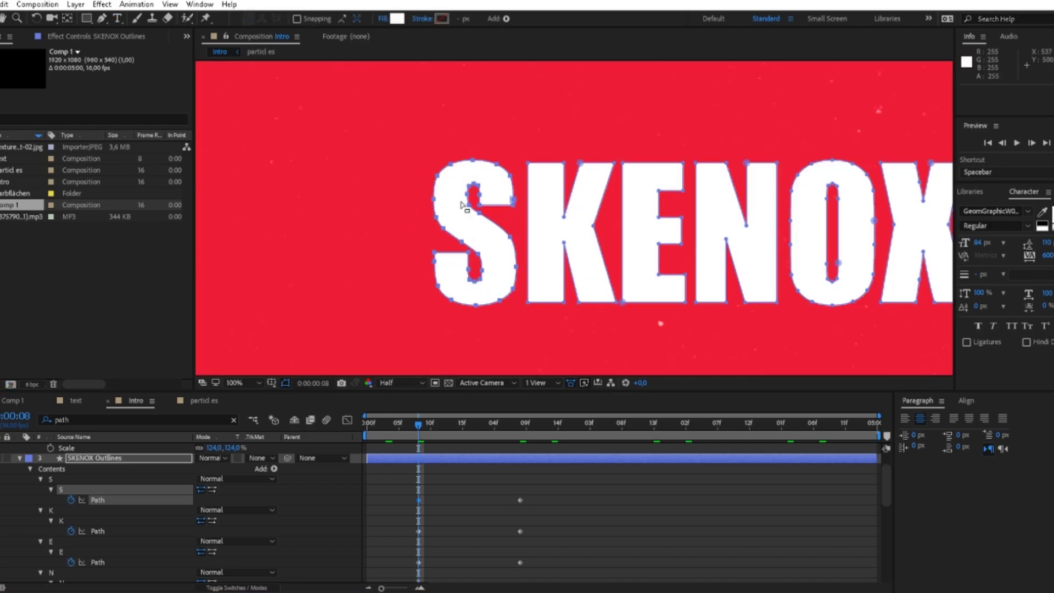
pyautogui.scroll(-2, 416, 237)
pyautogui.moveTo(481, 229); pyautogui.dragTo(548, 286)
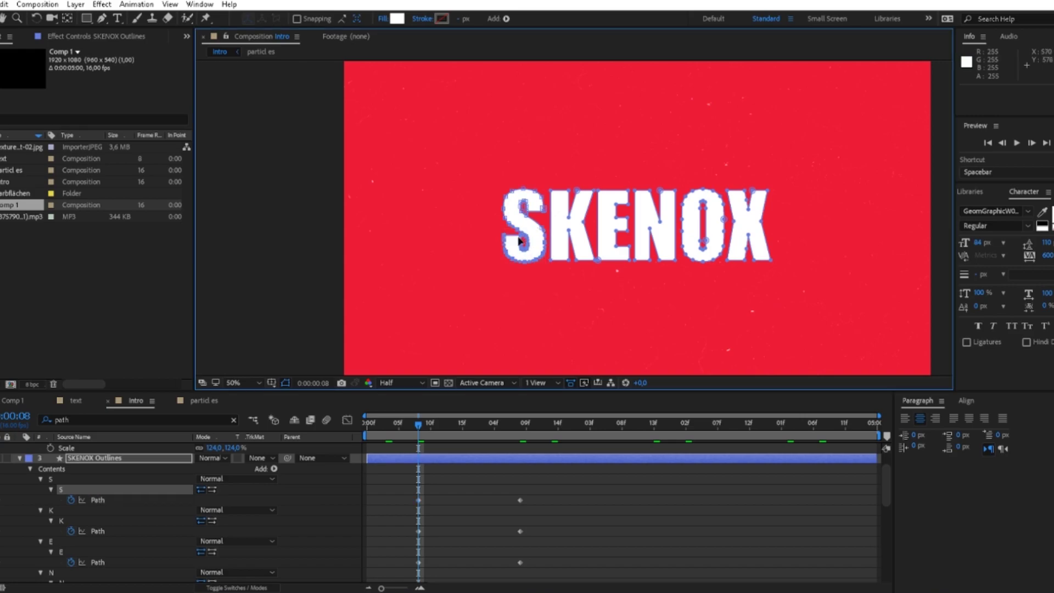
pyautogui.moveTo(519, 234); pyautogui.dragTo(524, 318)
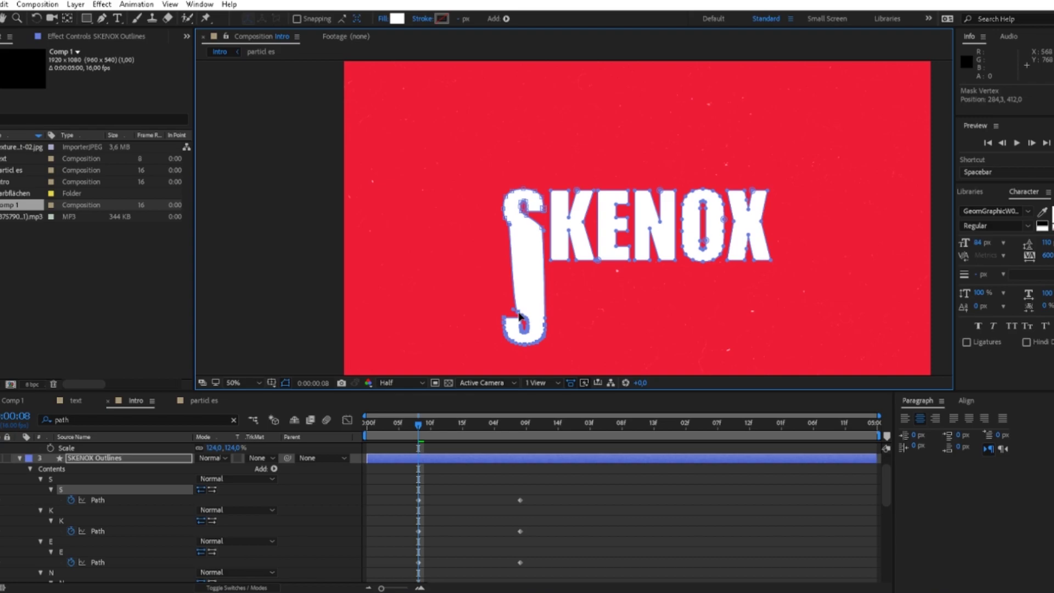
pyautogui.hotkey('ctrl', 'z')
# Stretch the lower half of the S far down past the bottom edge of the composition.
pyautogui.moveTo(486, 223); pyautogui.dragTo(556, 294)
pyautogui.moveTo(543, 242); pyautogui.dragTo(539, 437)
pyautogui.scroll(-4, 544, 155)
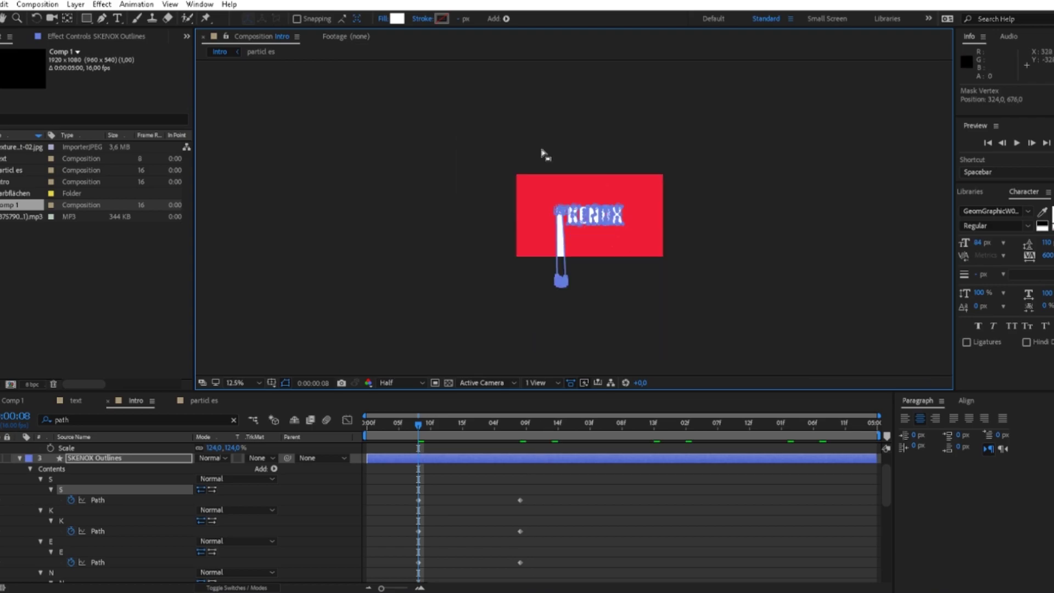
pyautogui.scroll(4, 576, 224)
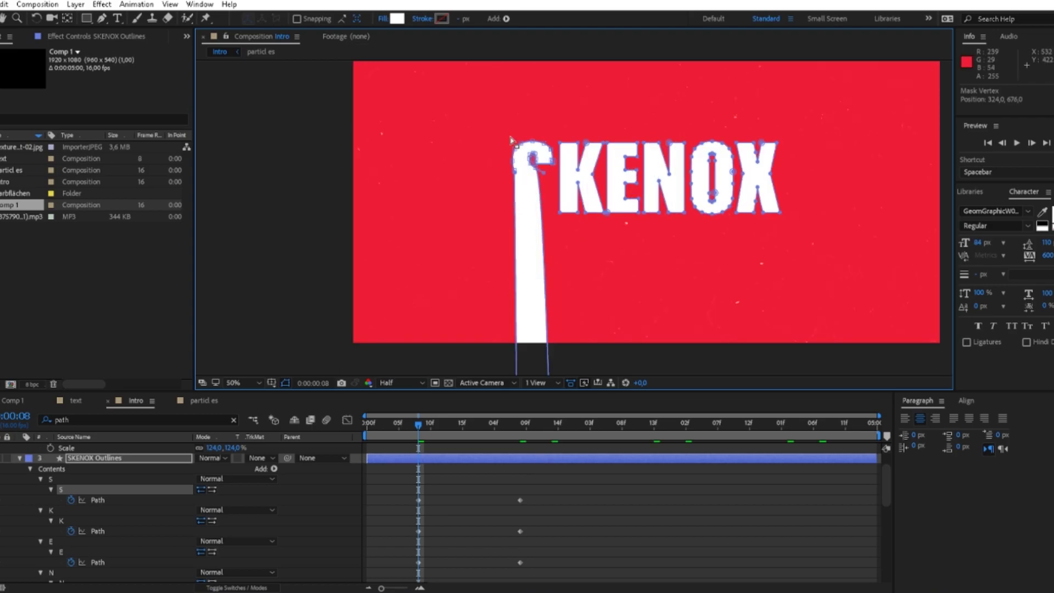
# Pull the upper half of the S down too, so the whole stretched letter sits below the composition.
pyautogui.moveTo(497, 127); pyautogui.dragTo(557, 206)
pyautogui.moveTo(553, 165); pyautogui.dragTo(566, 343)
pyautogui.scroll(-2, 509, 142)
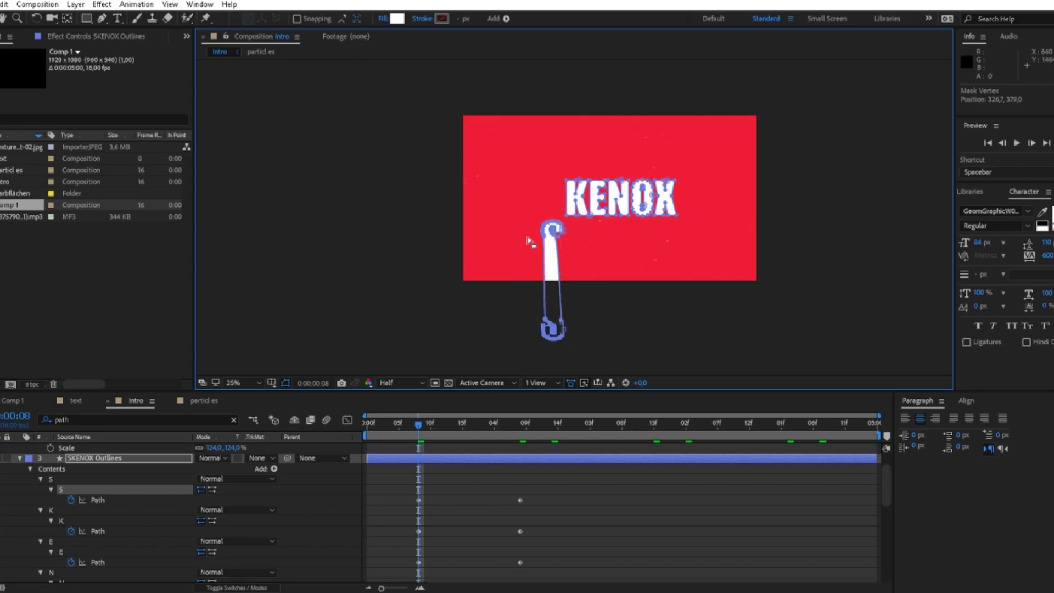
pyautogui.moveTo(520, 212); pyautogui.dragTo(462, 221)
pyautogui.moveTo(564, 237); pyautogui.dragTo(566, 311)
pyautogui.scroll(-1, 513, 185)
pyautogui.scroll(3, 575, 306)
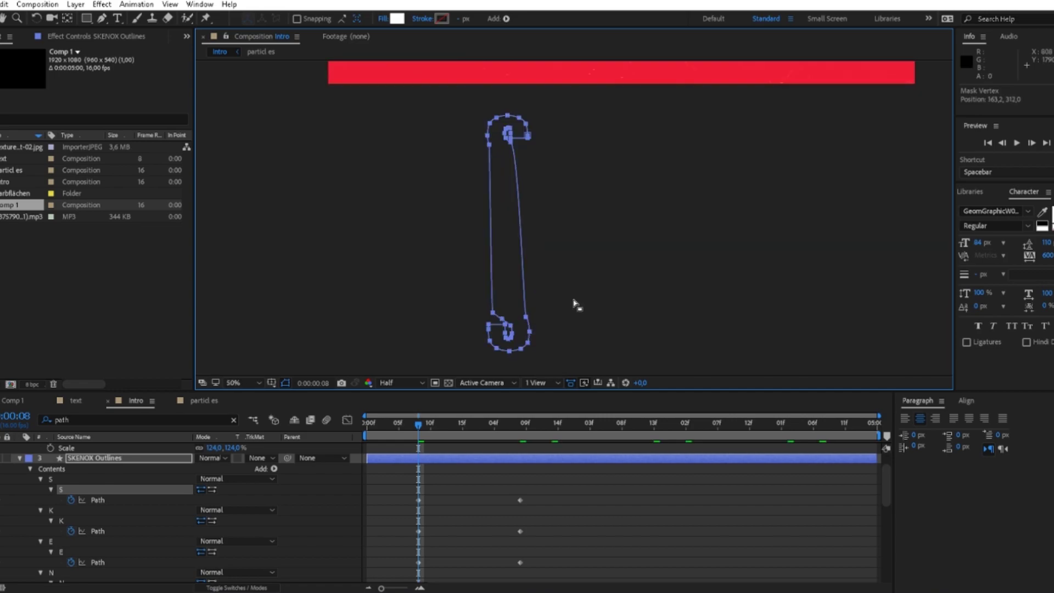
# Inspect the points of the stretched S path and scrub through the start of its animation from 0:00:00:08.
pyautogui.click(418, 500)
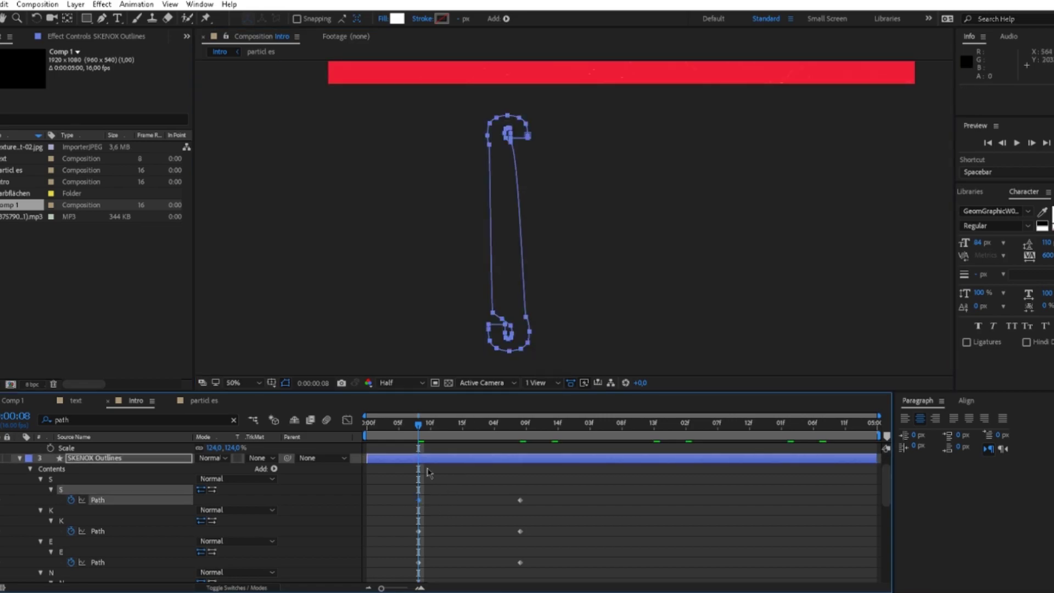
pyautogui.scroll(2, 521, 304)
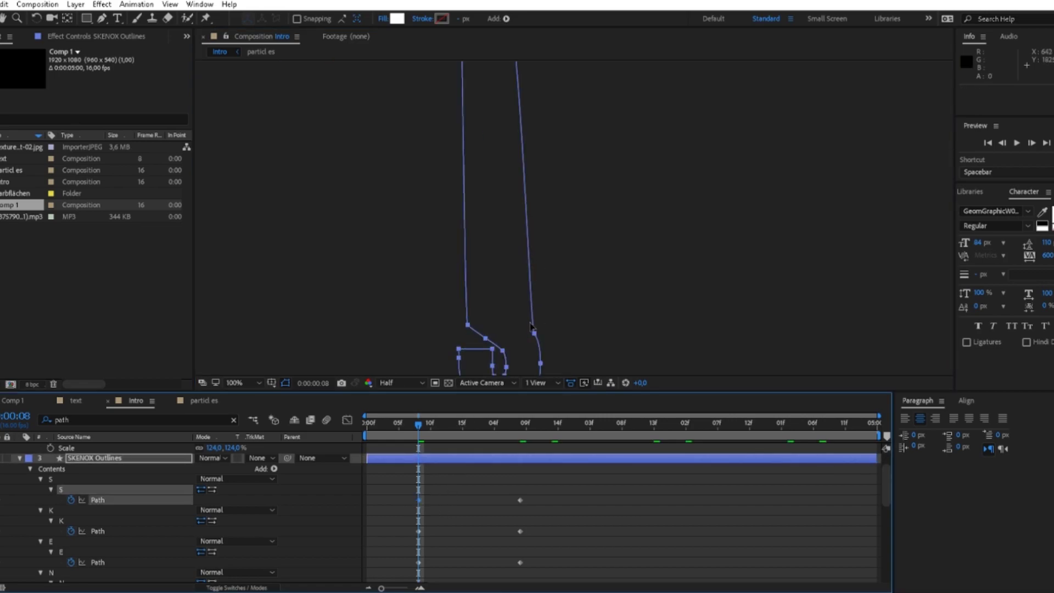
pyautogui.click(472, 332)
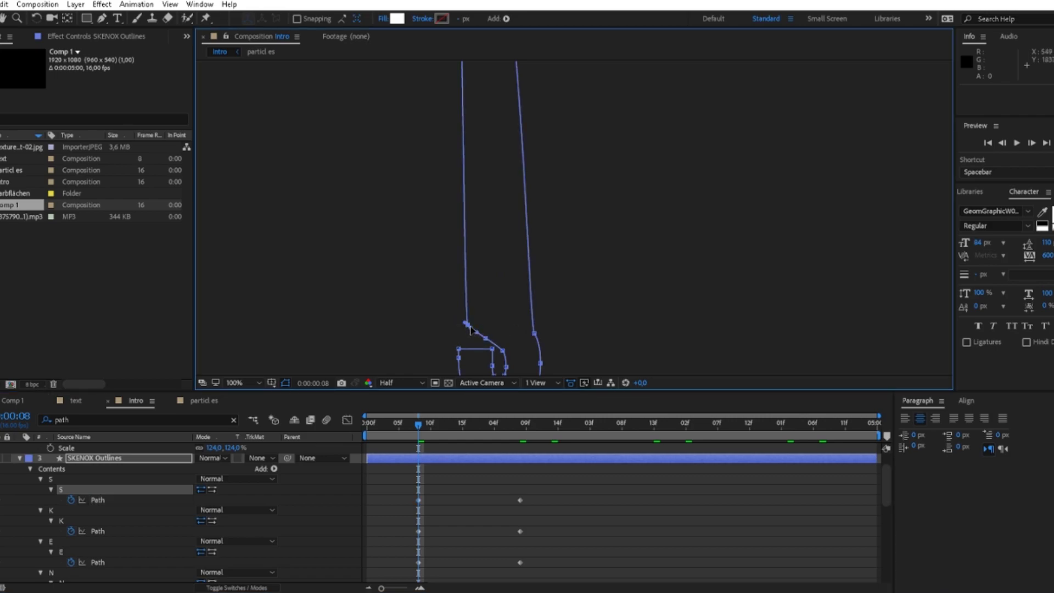
pyautogui.scroll(-4, 470, 330)
pyautogui.moveTo(437, 434); pyautogui.dragTo(463, 435)
pyautogui.click(1, 500)
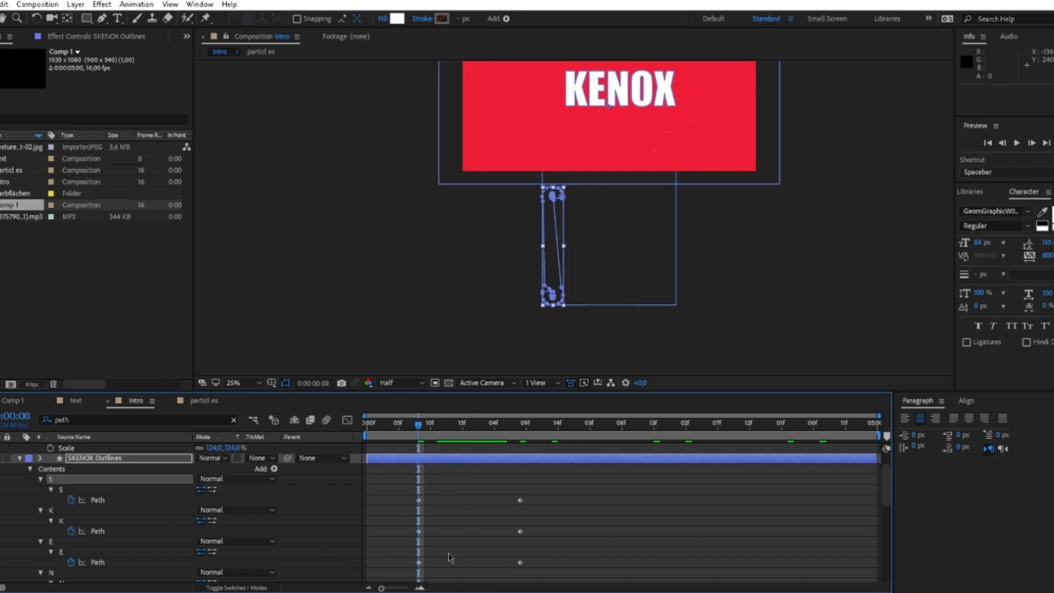
# Select the K path keyframe at 0:00:00:08 and move all K points above the top edge of the composition.
pyautogui.moveTo(443, 546); pyautogui.dragTo(413, 526)
pyautogui.scroll(-1, 506, 243)
pyautogui.scroll(1, 617, 152)
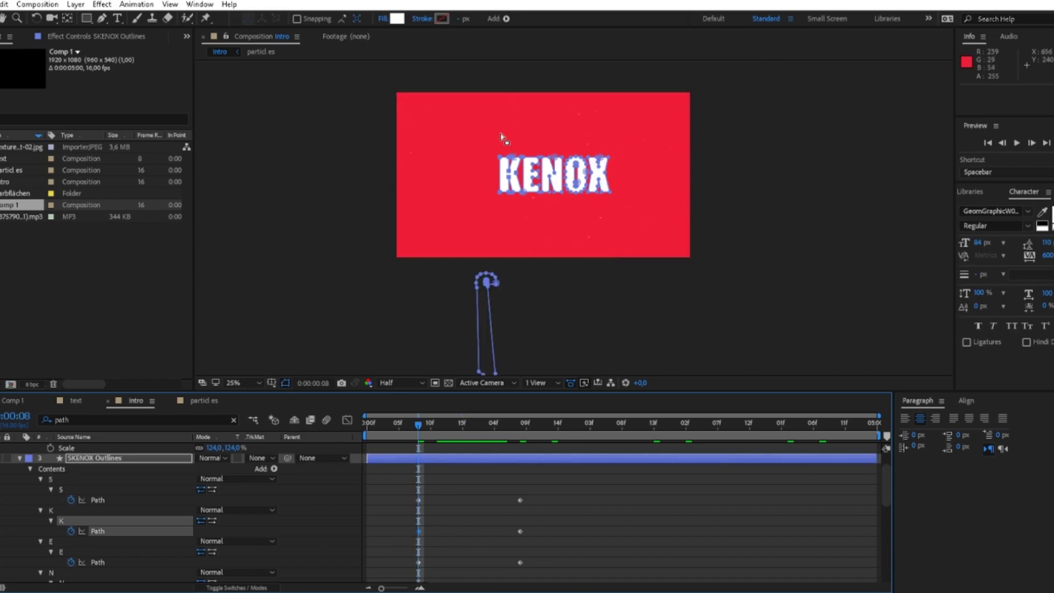
pyautogui.scroll(2, 505, 135)
pyautogui.moveTo(457, 152); pyautogui.dragTo(537, 271)
pyautogui.scroll(-2, 521, 214)
pyautogui.moveTo(554, 204); pyautogui.dragTo(554, 88)
pyautogui.press(',')
pyautogui.scroll(1, 592, 104)
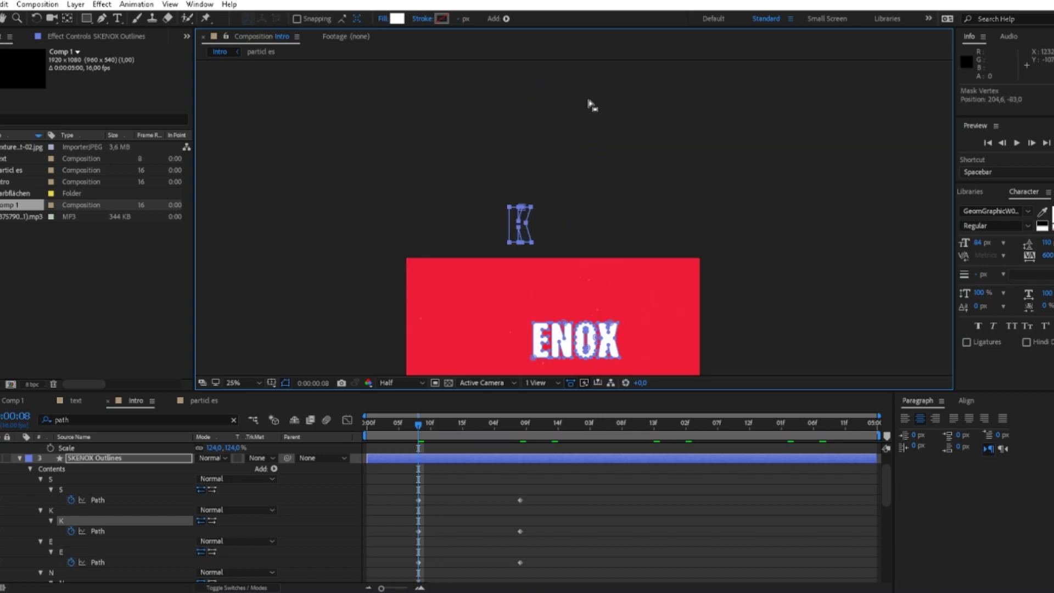
# Stretch the K by moving its upper points farther up above the composition.
pyautogui.moveTo(475, 180); pyautogui.dragTo(571, 234)
pyautogui.moveTo(522, 207); pyautogui.dragTo(559, 322)
pyautogui.click(423, 217)
pyautogui.click(395, 196)
pyautogui.press(',')
# Move the E path at 0:00:00:08 below the composition and stretch its lower part downward.
pyautogui.scroll(-1, 412, 522)
pyautogui.click(419, 531)
pyautogui.scroll(1, 568, 287)
pyautogui.moveTo(541, 255); pyautogui.dragTo(459, 75)
pyautogui.moveTo(439, 97); pyautogui.dragTo(478, 117)
pyautogui.moveTo(459, 107); pyautogui.dragTo(459, 210)
pyautogui.scroll(5, 553, 251)
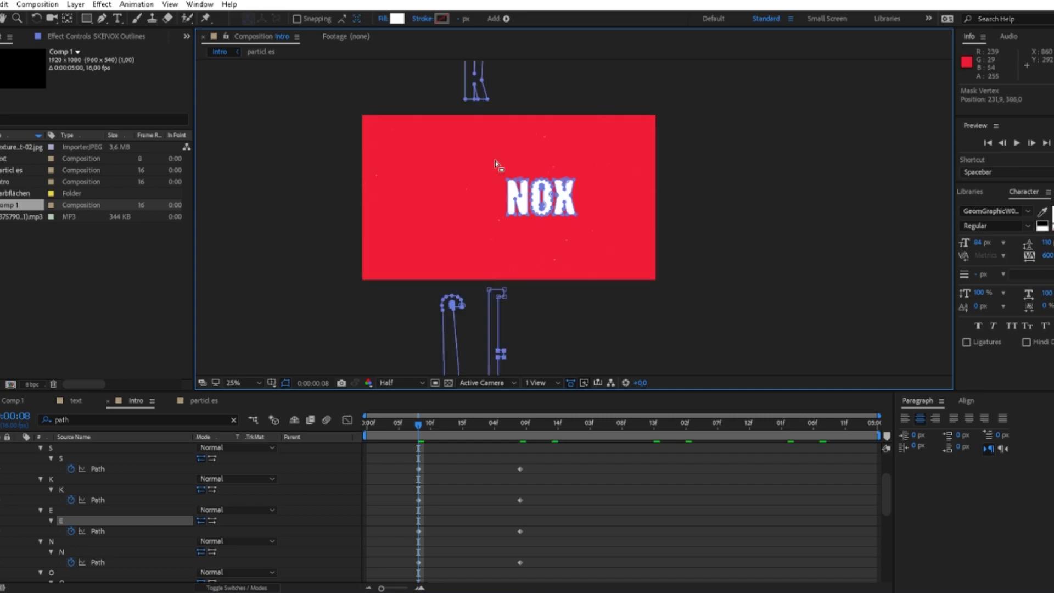
# Move the N path above the composition and stretch its upper points upward.
pyautogui.moveTo(494, 160); pyautogui.dragTo(532, 248)
pyautogui.moveTo(520, 180); pyautogui.dragTo(513, 219)
pyautogui.scroll(2, 514, 204)
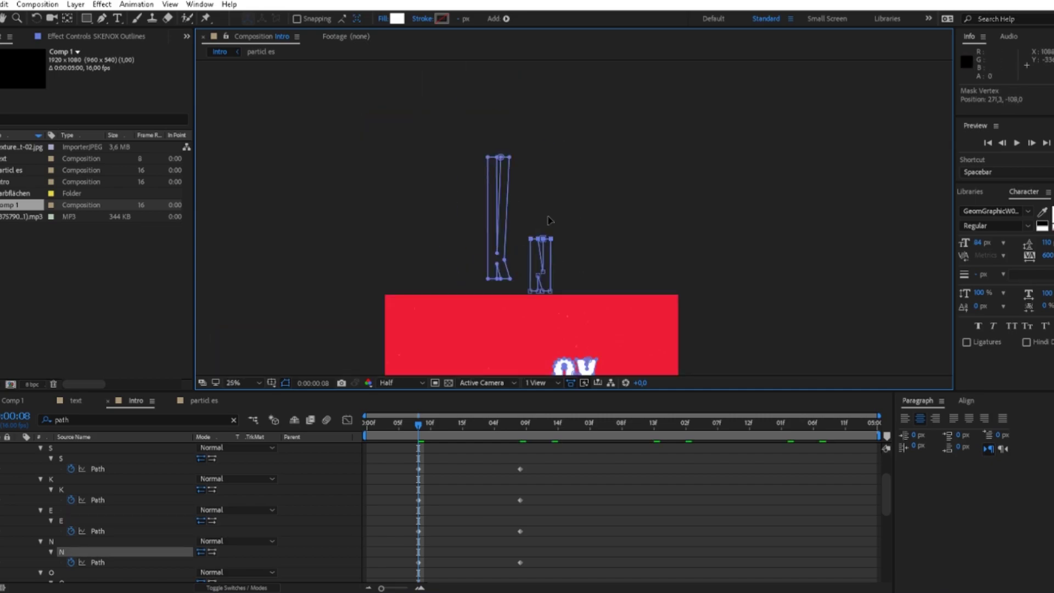
pyautogui.click(583, 122)
pyautogui.scroll(-1, 584, 122)
pyautogui.scroll(-2, 414, 527)
pyautogui.click(418, 552)
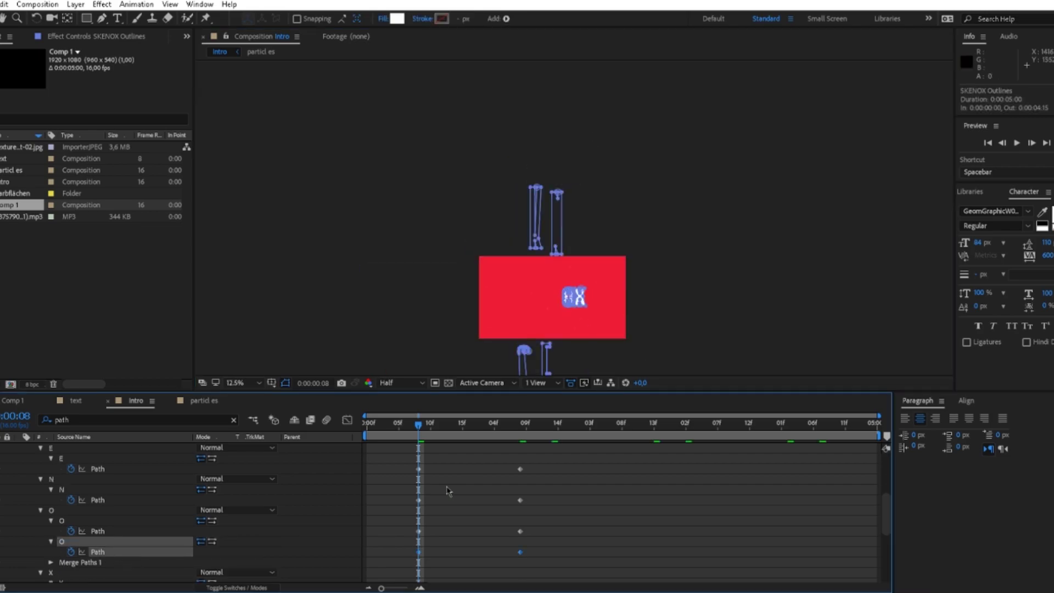
pyautogui.scroll(-2, 447, 489)
pyautogui.moveTo(441, 498); pyautogui.dragTo(407, 457)
pyautogui.scroll(-1, 565, 251)
pyautogui.scroll(2, 581, 308)
pyautogui.moveTo(513, 67)
pyautogui.mouseDown()
pyautogui.moveTo(558, 148)
pyautogui.moveTo(540, 162)
pyautogui.mouseUp()
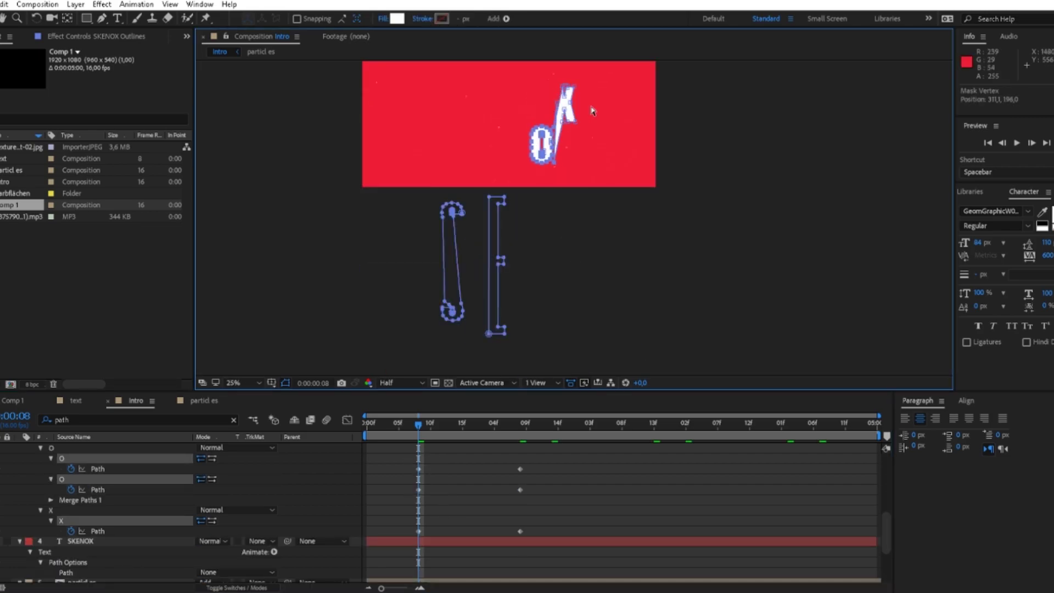
pyautogui.hotkey('ctrl', 'z')
# Move both O contours below the composition and stretch their lower points downward.
pyautogui.scroll(1, 591, 109)
pyautogui.moveTo(379, 213)
pyautogui.mouseDown()
pyautogui.moveTo(447, 323)
pyautogui.moveTo(449, 360)
pyautogui.mouseUp()
pyautogui.scroll(-3, 543, 317)
pyautogui.scroll(2, 565, 271)
pyautogui.moveTo(536, 124); pyautogui.dragTo(538, 308)
# Move the X path above the composition and stretch its upper points upward.
pyautogui.moveTo(526, 63)
pyautogui.mouseDown()
pyautogui.moveTo(522, 301)
pyautogui.moveTo(568, 349)
pyautogui.mouseUp()
pyautogui.moveTo(547, 324); pyautogui.dragTo(547, 220)
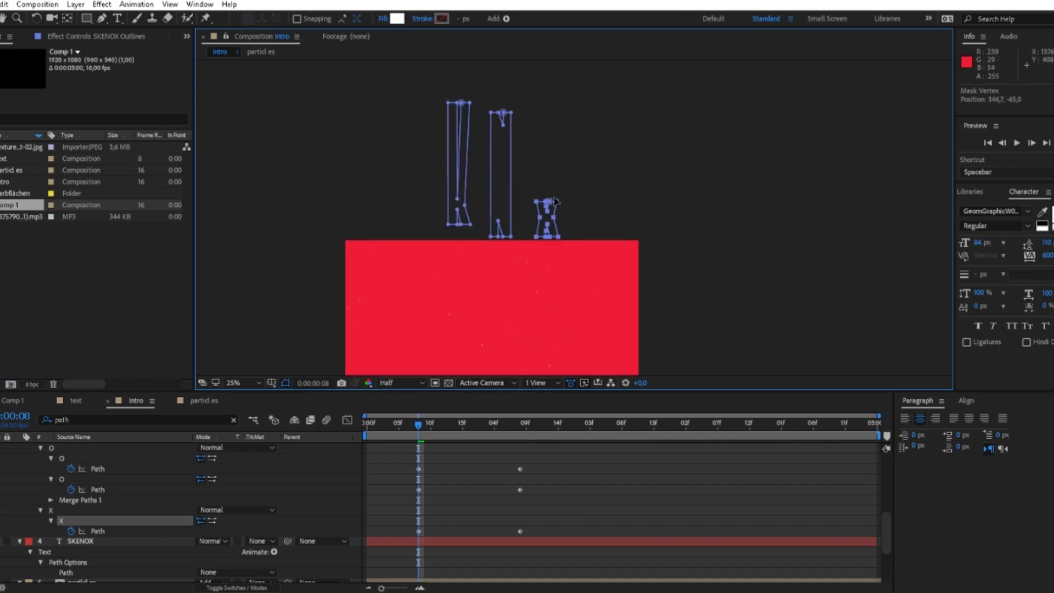
pyautogui.moveTo(526, 182)
pyautogui.mouseDown()
pyautogui.moveTo(572, 212)
pyautogui.moveTo(544, 139)
pyautogui.moveTo(549, 209)
pyautogui.mouseUp()
pyautogui.click(554, 111)
pyautogui.scroll(-2, 551, 134)
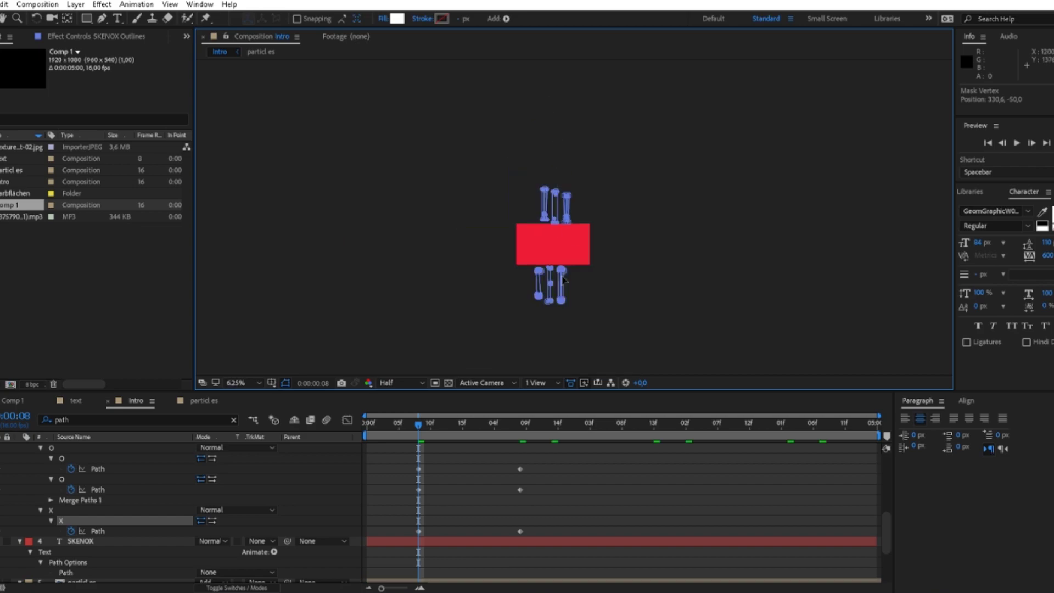
pyautogui.scroll(1, 554, 272)
# Preview the letters' path animation, including from 0:00:00:12, and stop with the playhead at 0:00:01:01.
pyautogui.click(1023, 143)
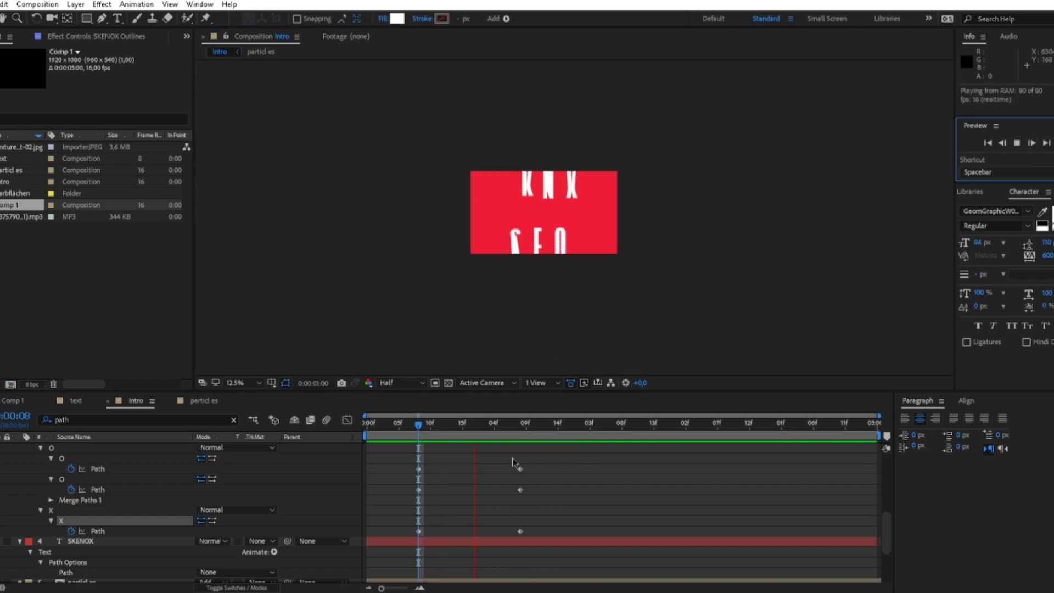
pyautogui.moveTo(434, 431)
pyautogui.mouseDown()
pyautogui.moveTo(519, 437)
pyautogui.moveTo(443, 432)
pyautogui.mouseUp()
pyautogui.click(1018, 142)
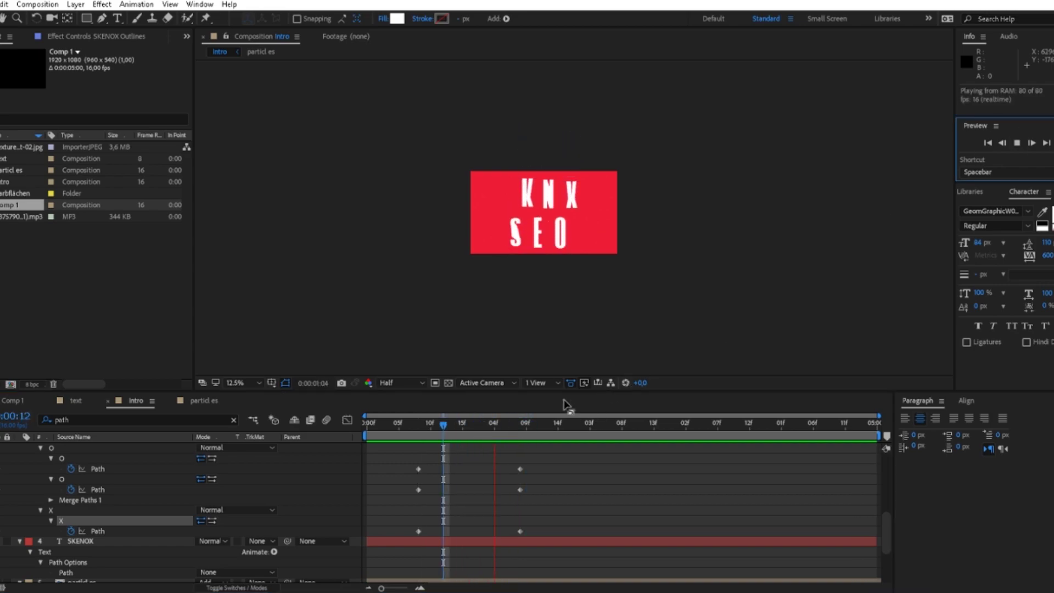
pyautogui.click(475, 430)
# Select all path keyframes of the SKENOX outlines and apply Easy Ease to them.
pyautogui.moveTo(542, 533); pyautogui.dragTo(390, 481)
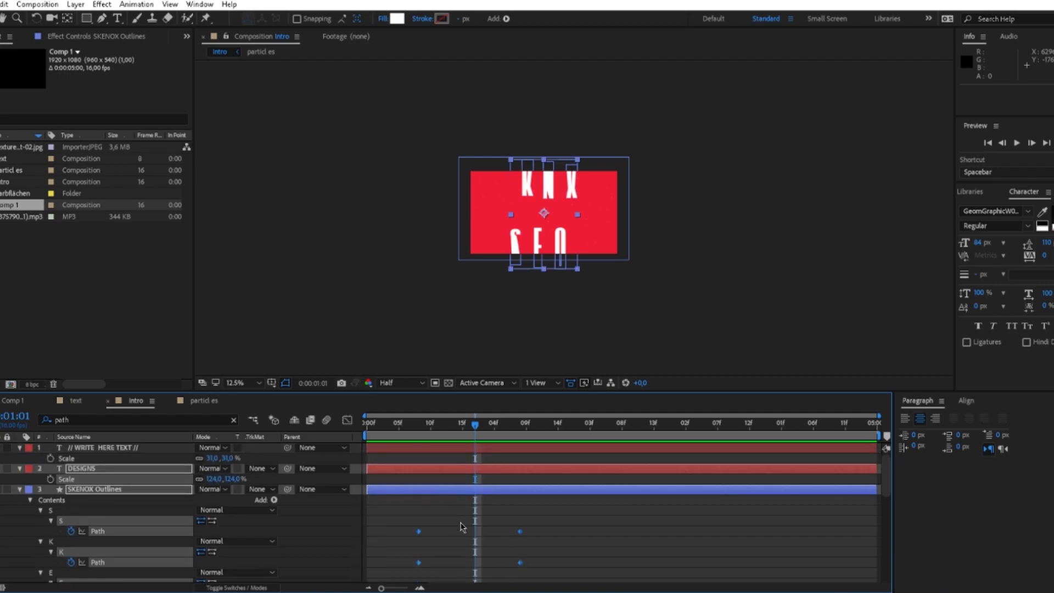
pyautogui.scroll(-4, 461, 528)
pyautogui.press('F9')
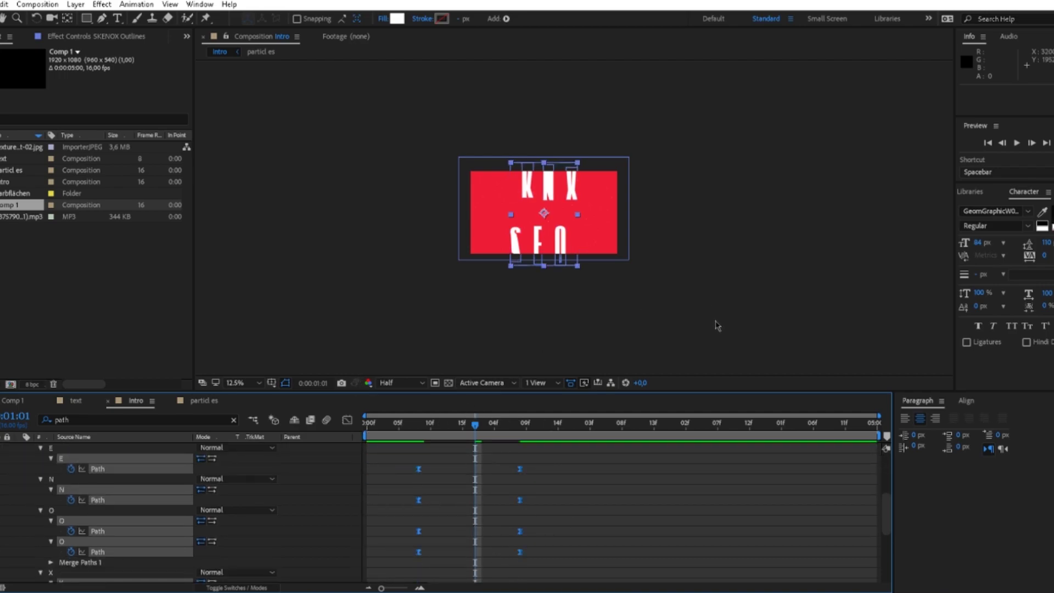
# Reshape the speed graph of all SKENOX path keyframes so the speed peaks near the end, and preview from 0:00:00:07.
pyautogui.scroll(-3, 505, 515)
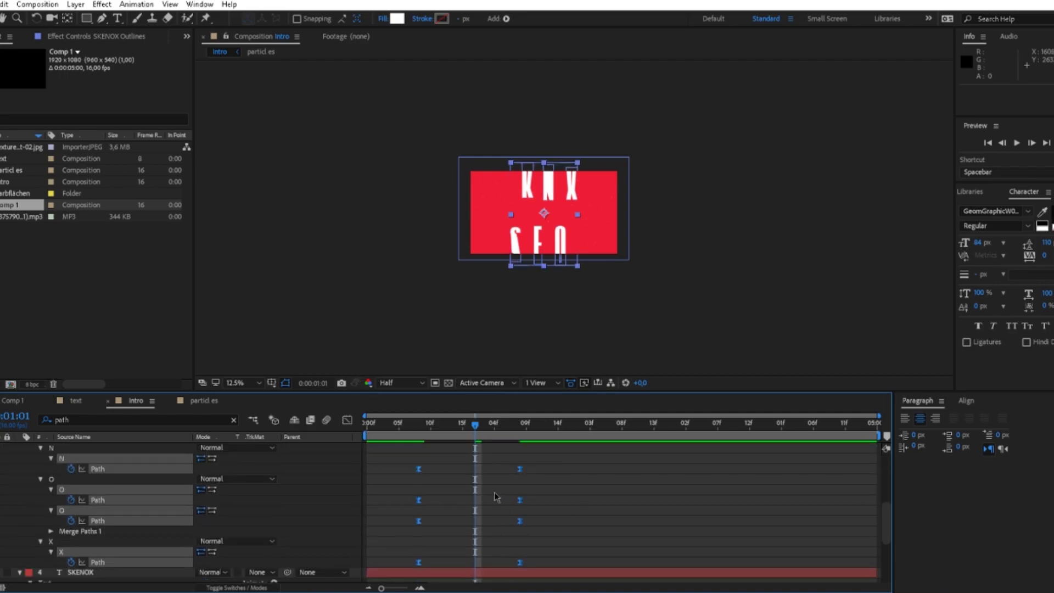
pyautogui.click(347, 421)
pyautogui.moveTo(489, 529); pyautogui.dragTo(539, 564)
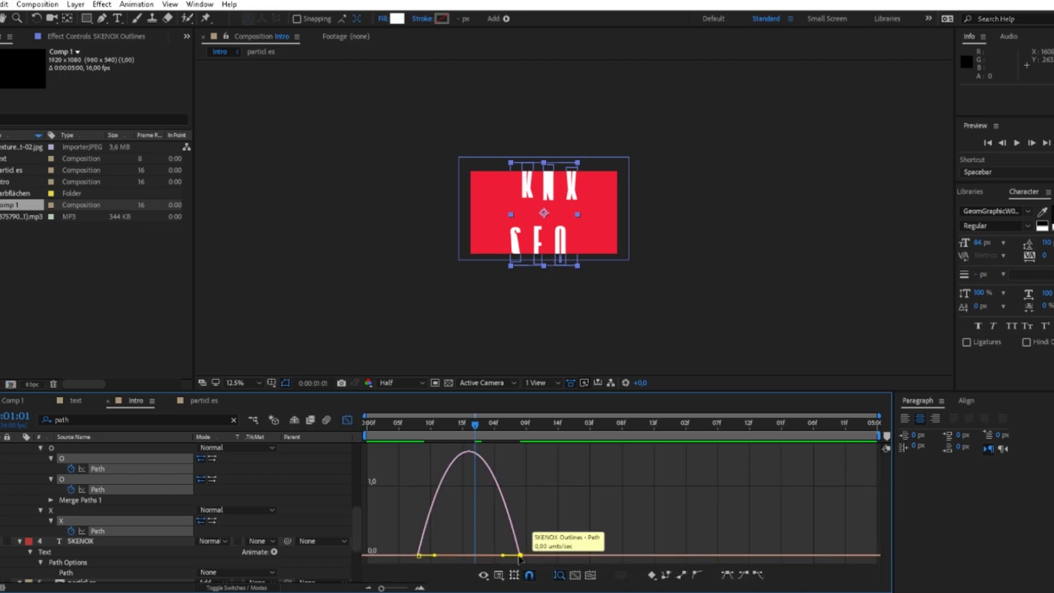
pyautogui.moveTo(440, 555); pyautogui.dragTo(507, 561)
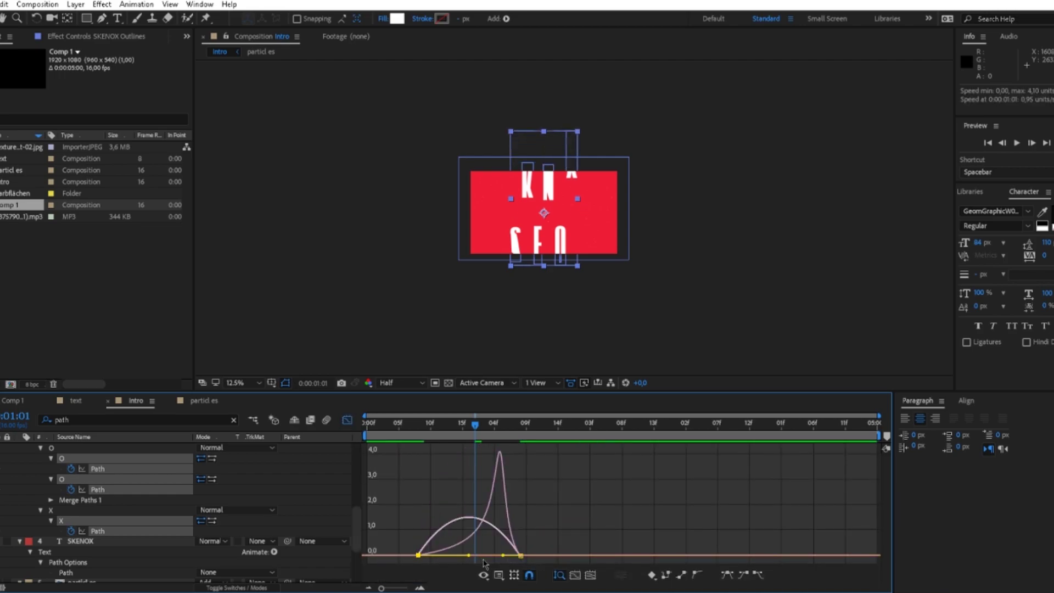
pyautogui.hotkey('ctrl', 'z')
pyautogui.moveTo(414, 544); pyautogui.dragTo(468, 557)
pyautogui.click(411, 425)
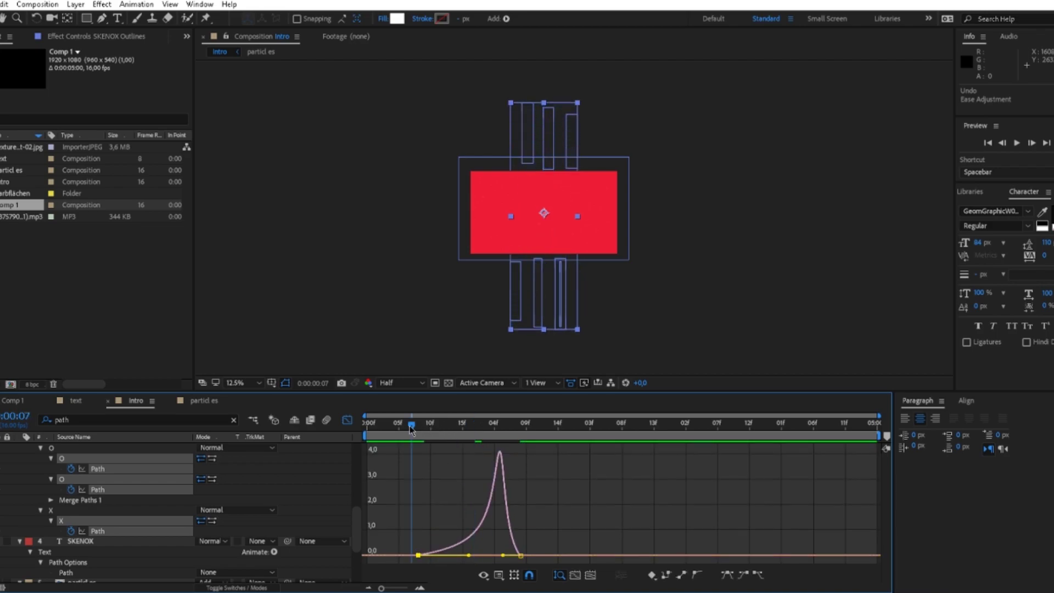
pyautogui.click(1017, 143)
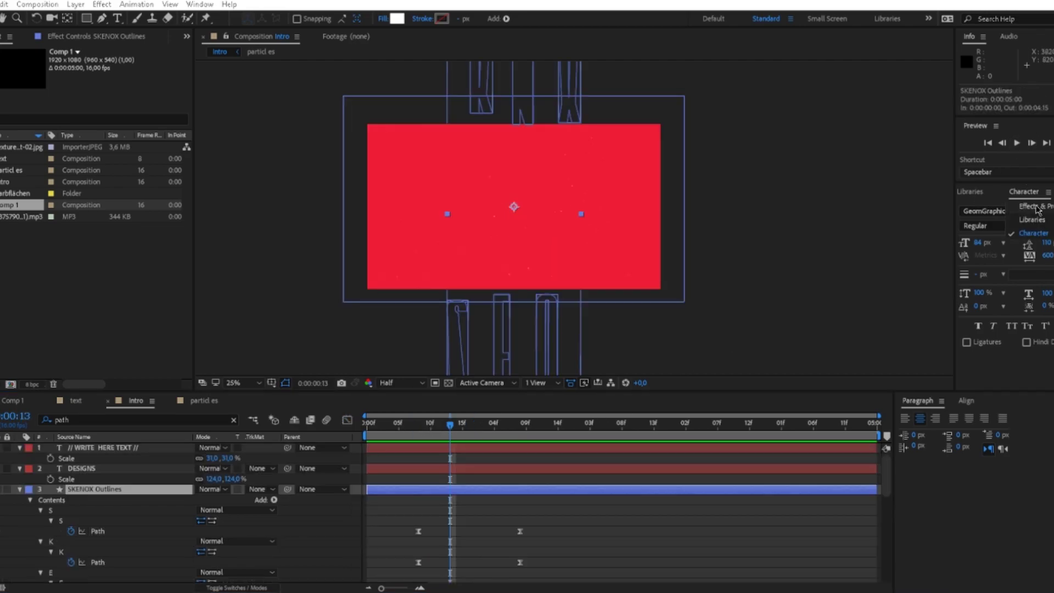
# Find the Echo effect, apply it to the SKENOX Outlines layer and preview the animation.
pyautogui.hotkey('ctrl', '5')
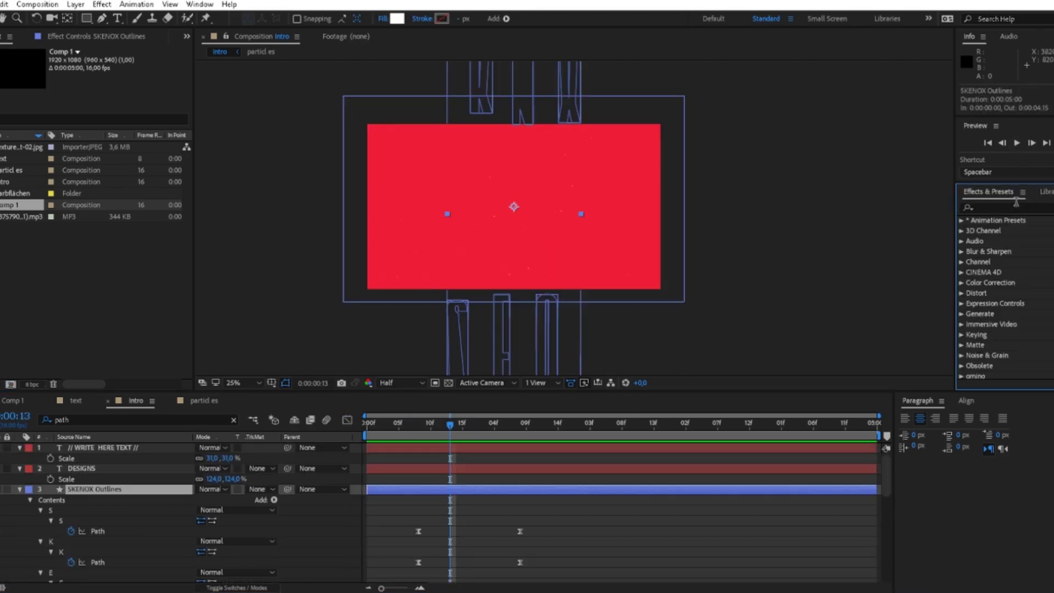
pyautogui.click(1017, 206)
pyautogui.write('echo')
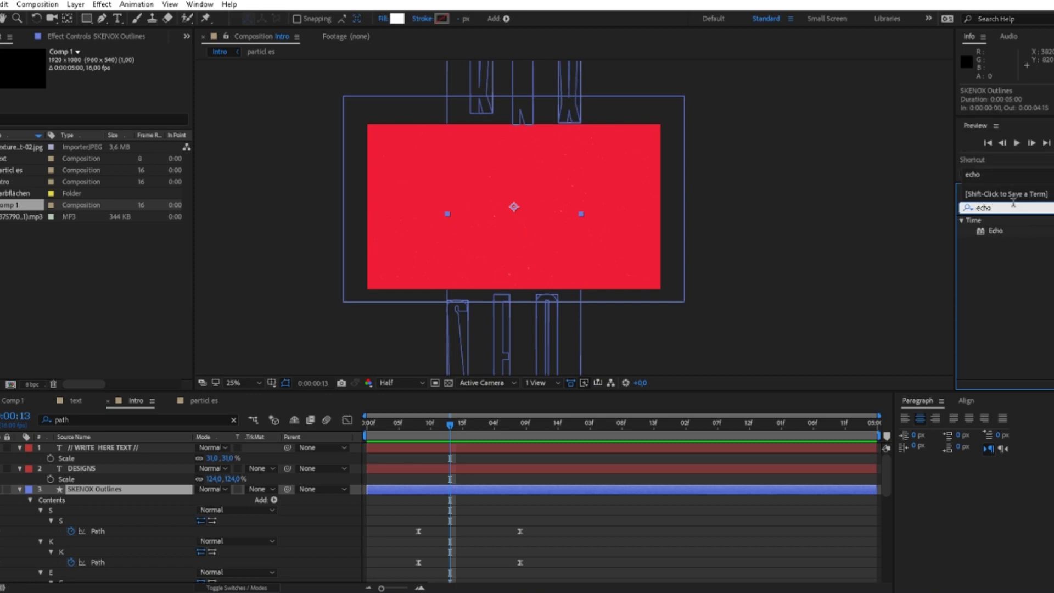
pyautogui.moveTo(995, 230); pyautogui.dragTo(549, 490)
pyautogui.press('space')
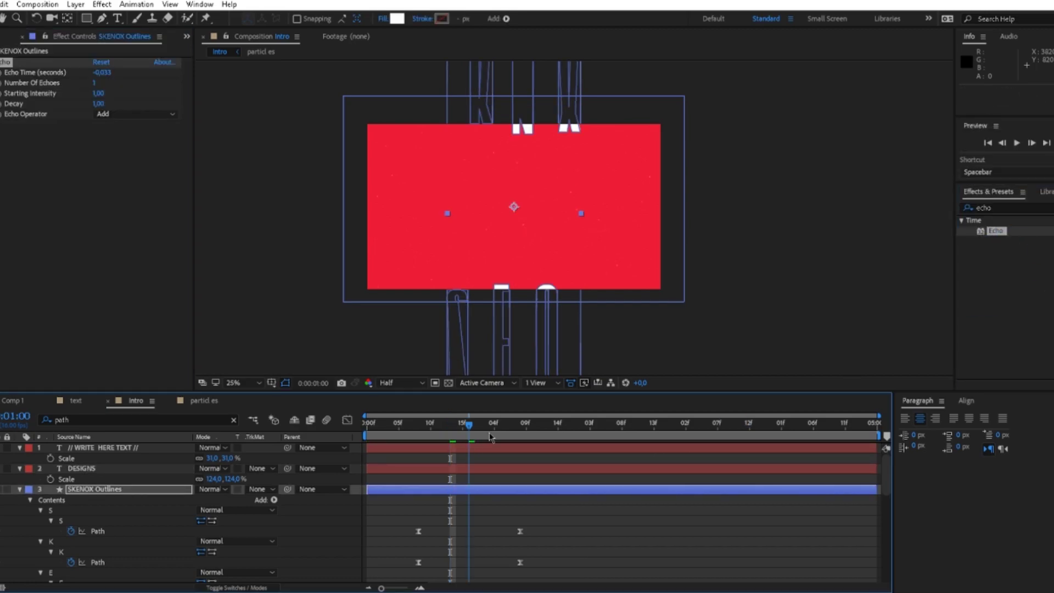
# Configure the SKENOX Echo effect with operator Composite In Back, an echo time of -0,003 seconds and 13 echoes.
pyautogui.click(151, 114)
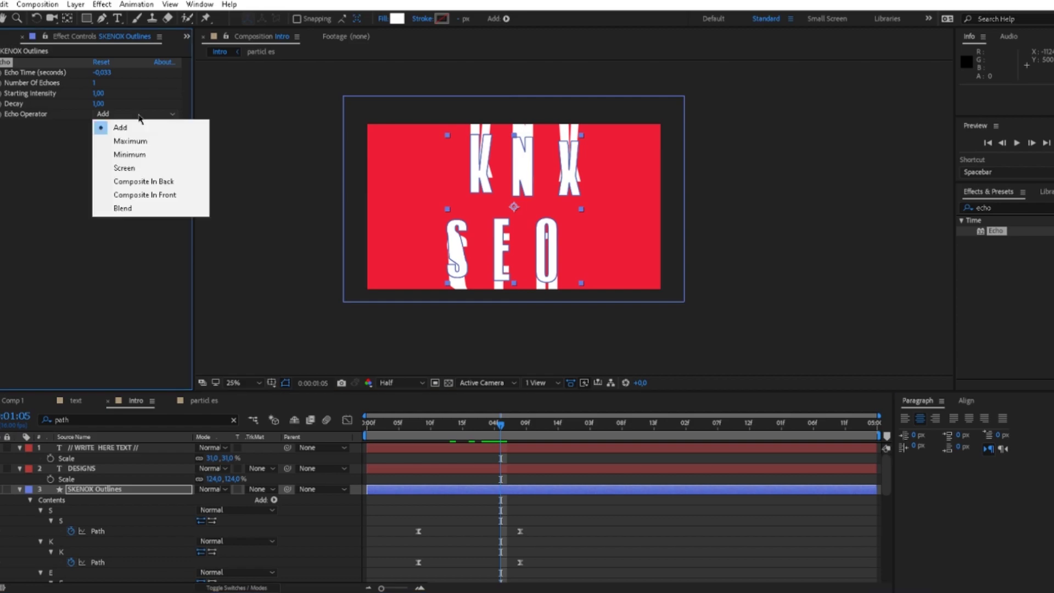
pyautogui.click(158, 182)
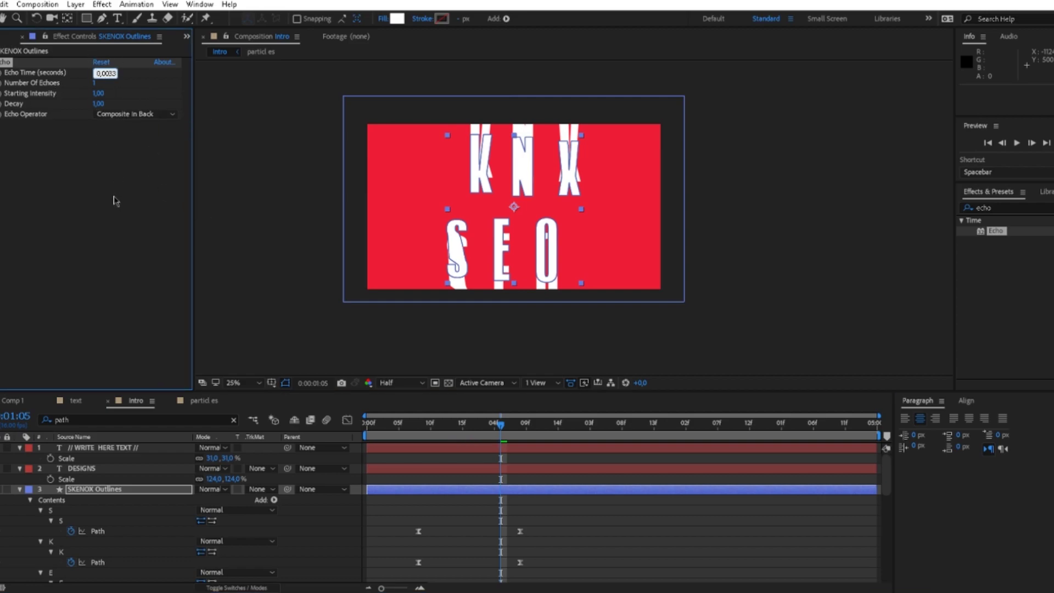
pyautogui.press('Return')
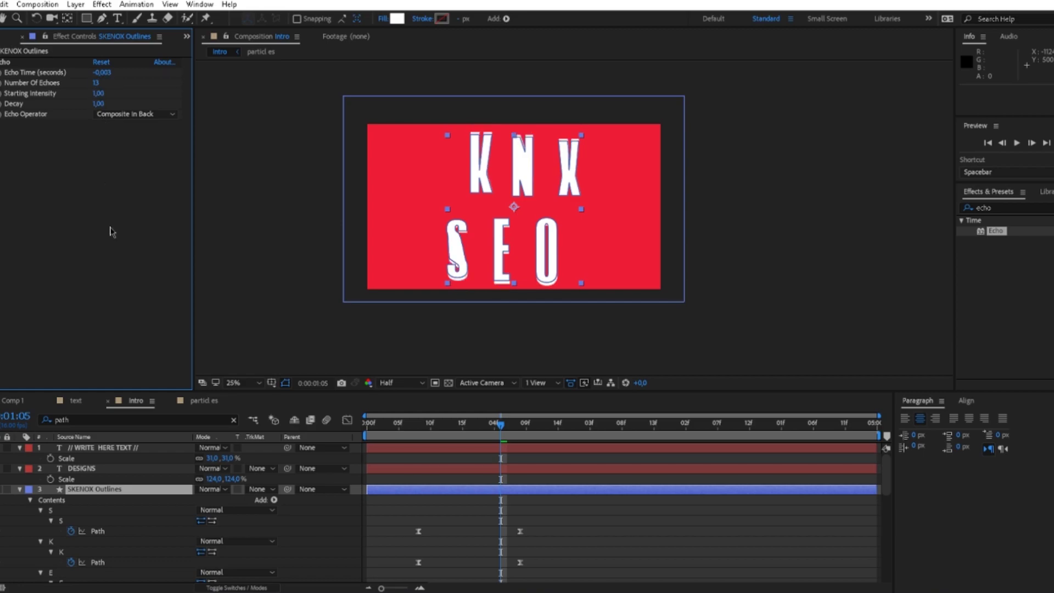
# Preview the SKENOX letters with the echo trails from 0:00:00:08.
pyautogui.click(559, 538)
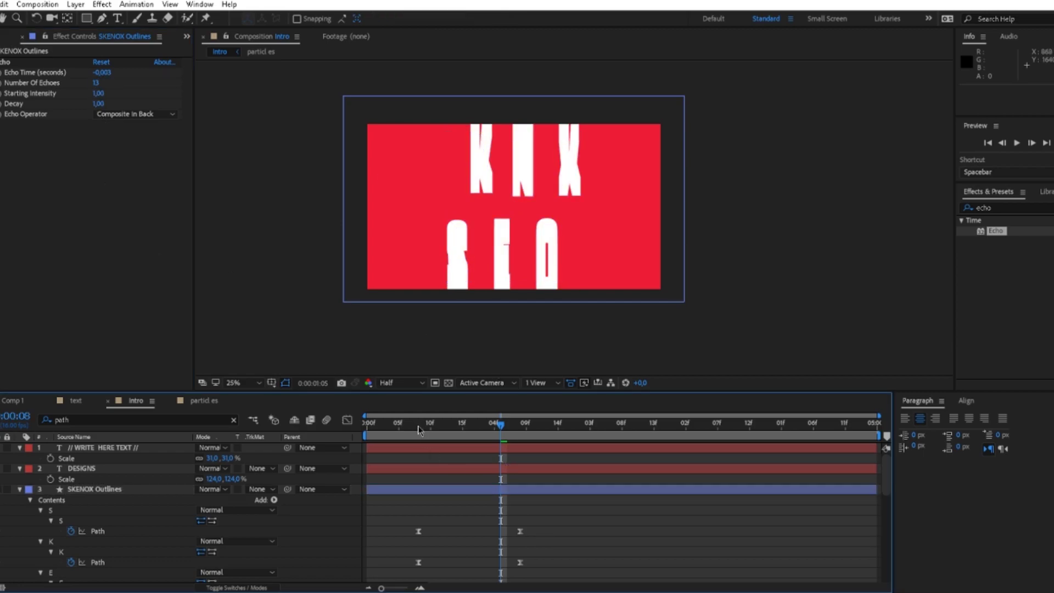
pyautogui.click(418, 430)
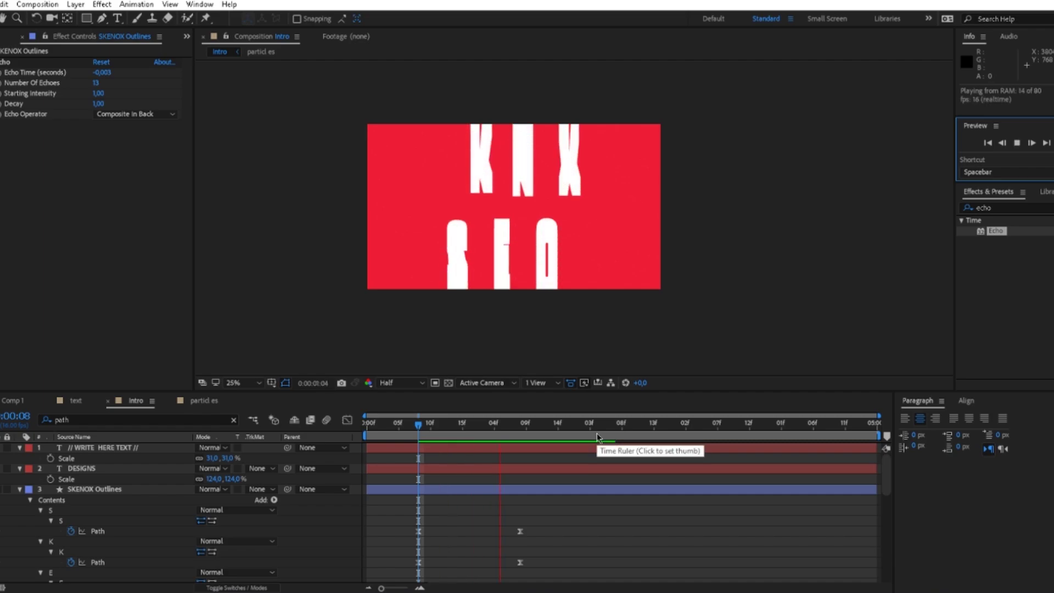
pyautogui.click(406, 427)
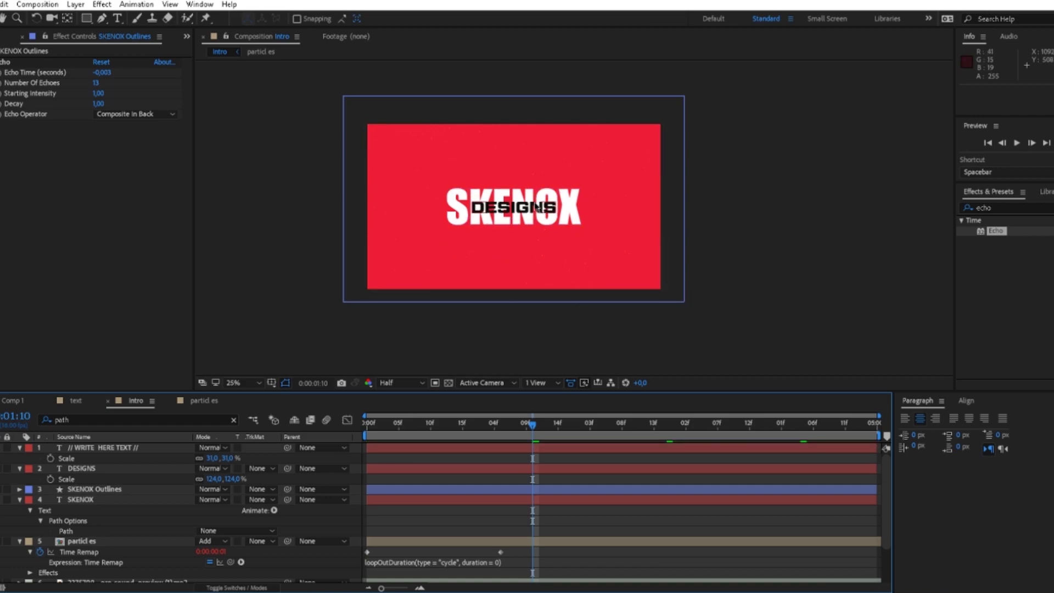
# Create shapes from the DESIGNS text layer.
pyautogui.click(135, 469)
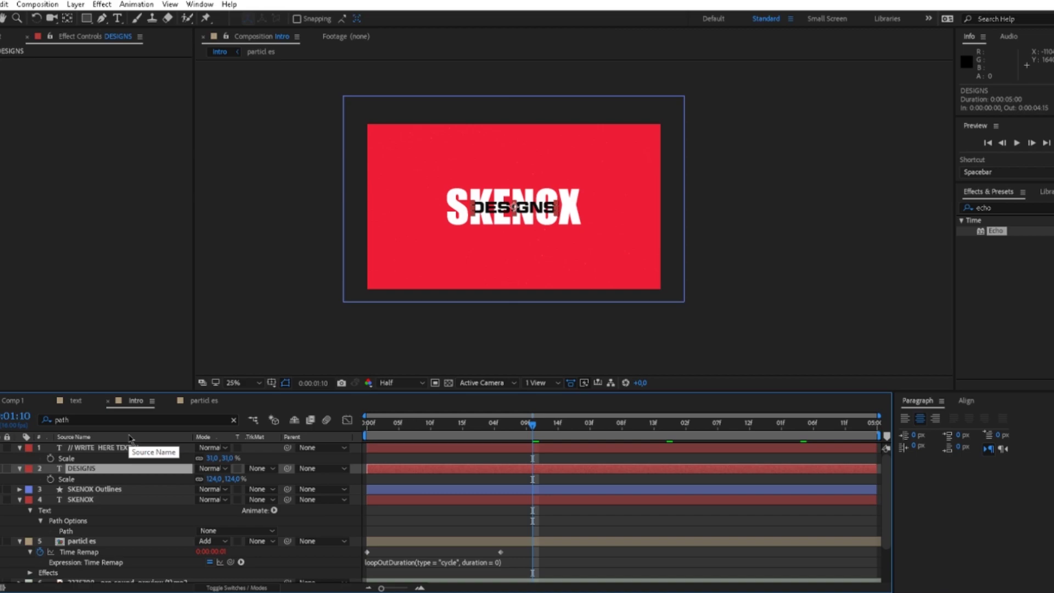
pyautogui.rightClick(144, 471)
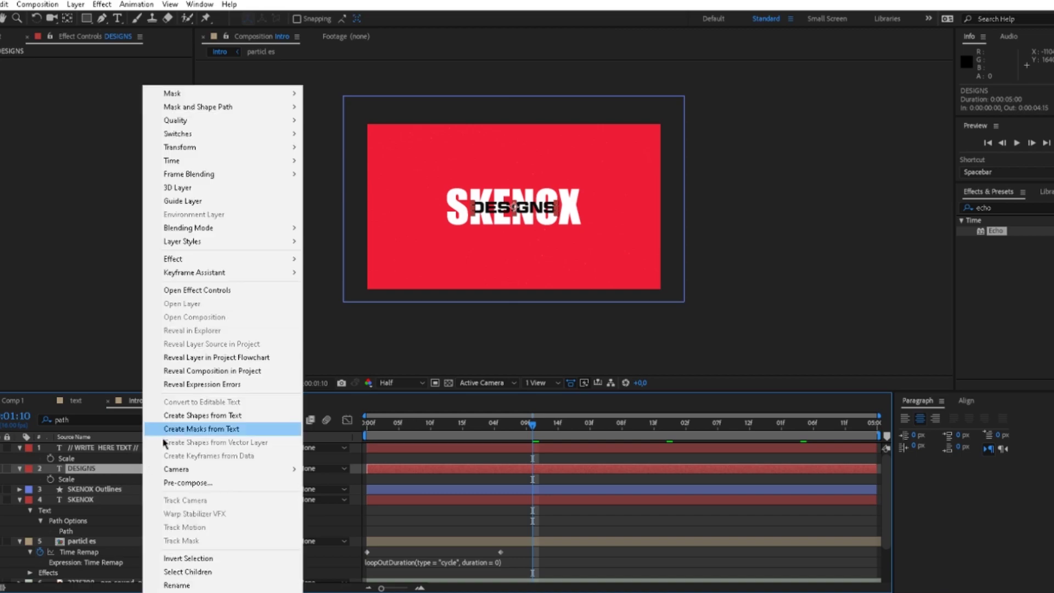
pyautogui.click(205, 419)
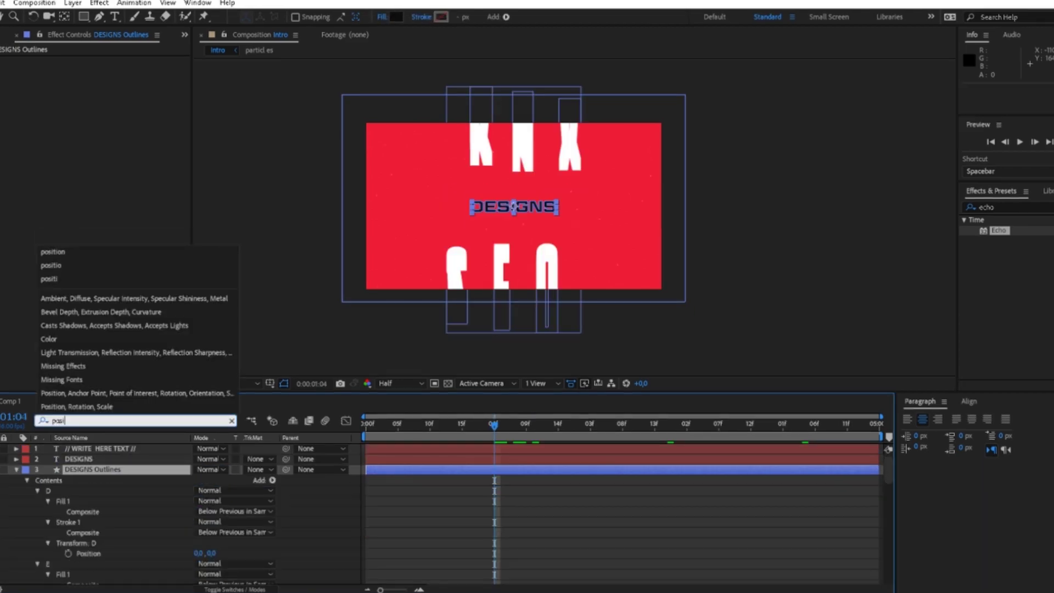
# Filter the DESIGNS Outlines properties by position and enable Position keyframing for every letter at 0:00:01:04.
pyautogui.write('tion')
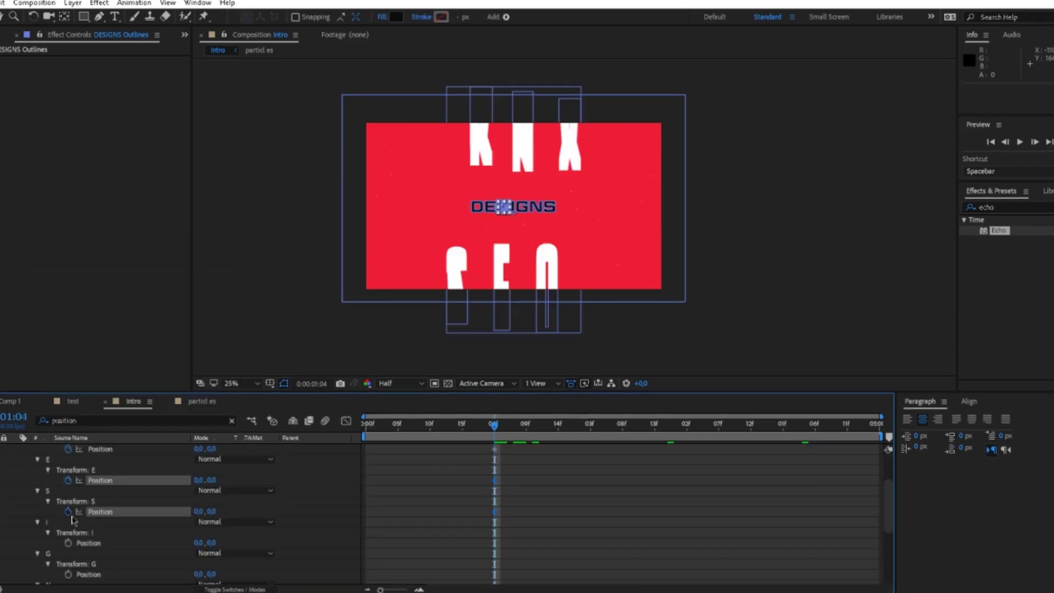
pyautogui.click(69, 543)
pyautogui.click(69, 575)
pyautogui.scroll(-2, 96, 525)
pyautogui.click(69, 543)
pyautogui.click(68, 574)
# Add a Position keyframe with the current values for every DESIGNS letter at 0:00:02:00.
pyautogui.moveTo(495, 426); pyautogui.dragTo(571, 425)
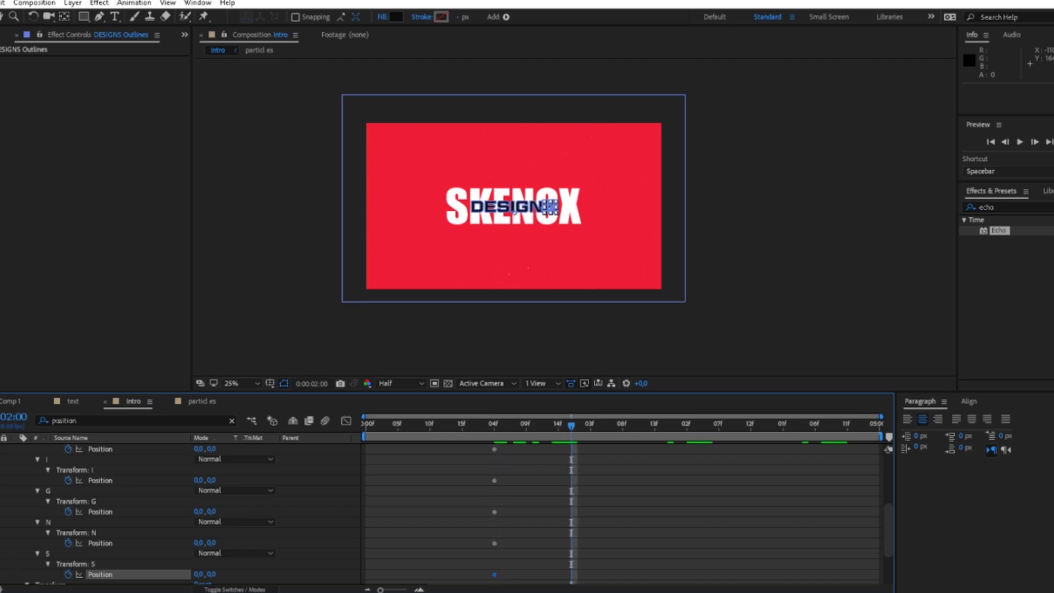
pyautogui.click(2, 543)
pyautogui.click(1, 512)
pyautogui.scroll(1, 181, 510)
pyautogui.click(2, 512)
pyautogui.click(2, 481)
pyautogui.scroll(3, 181, 510)
pyautogui.click(2, 512)
pyautogui.scroll(-2, 233, 483)
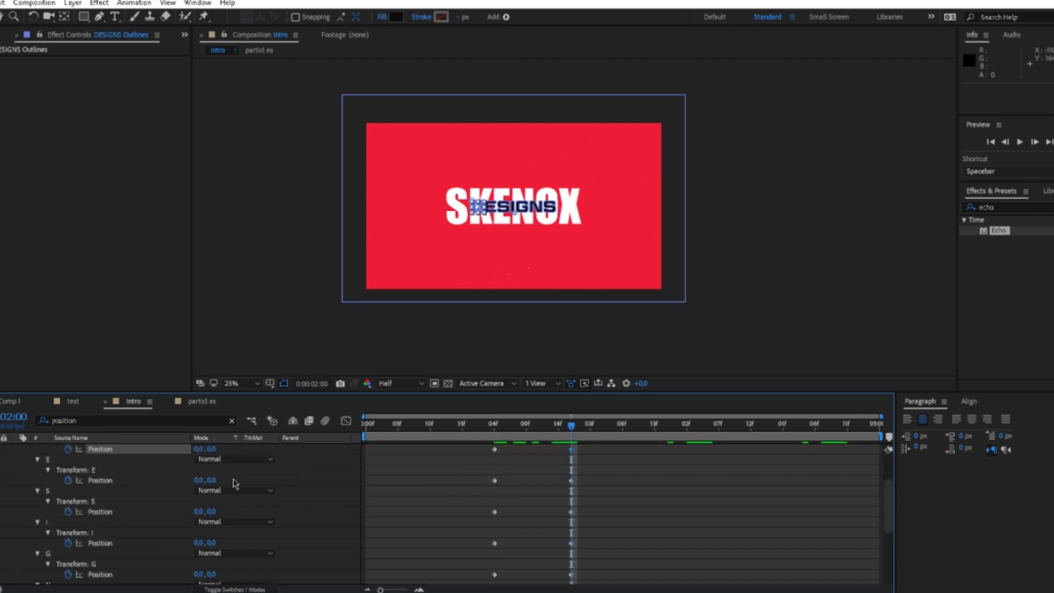
# At the 0:00:01:04 keyframes, move the D and E of DESIGNS past the composition's left edge, to -829,0 and -806,0 horizontally.
pyautogui.press('j')
pyautogui.scroll(2, 465, 507)
pyautogui.moveTo(222, 510); pyautogui.dragTo(3, 514)
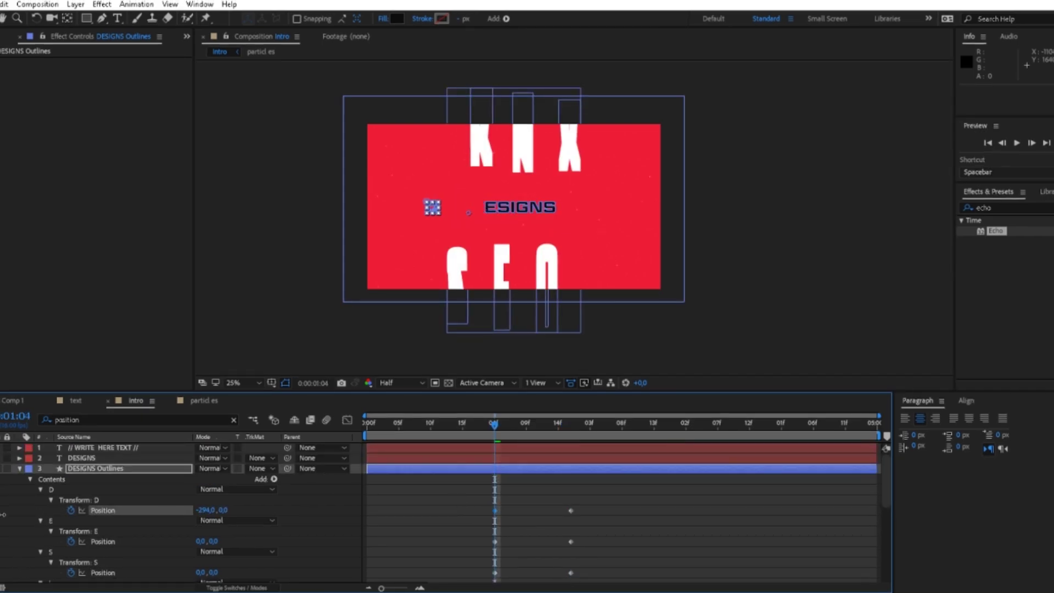
pyautogui.moveTo(100, 517); pyautogui.dragTo(3, 516)
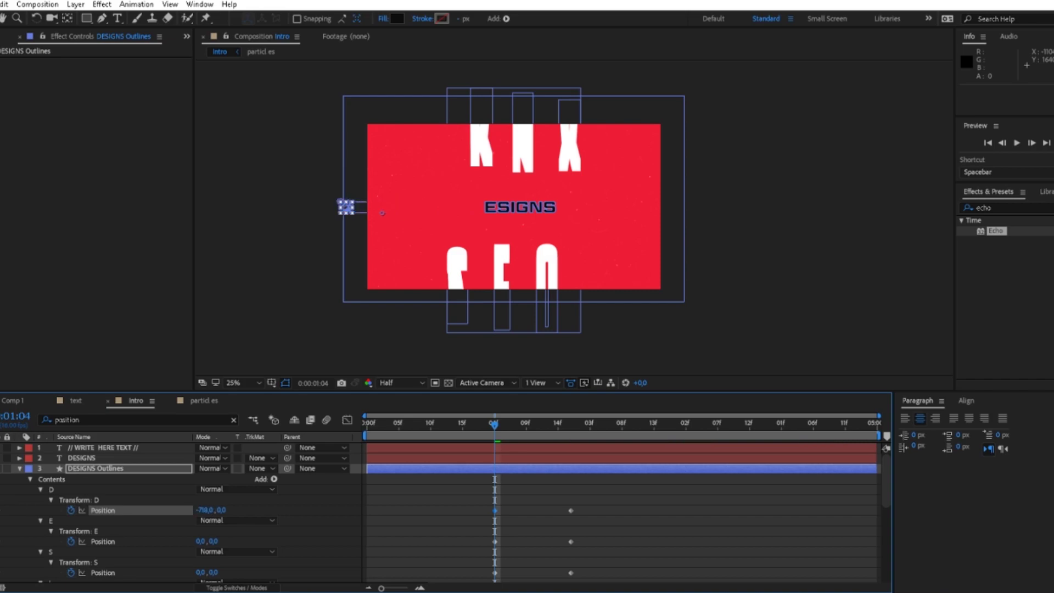
pyautogui.click(496, 542)
pyautogui.moveTo(200, 543); pyautogui.dragTo(85, 532)
pyautogui.moveTo(207, 542); pyautogui.dragTo(3, 542)
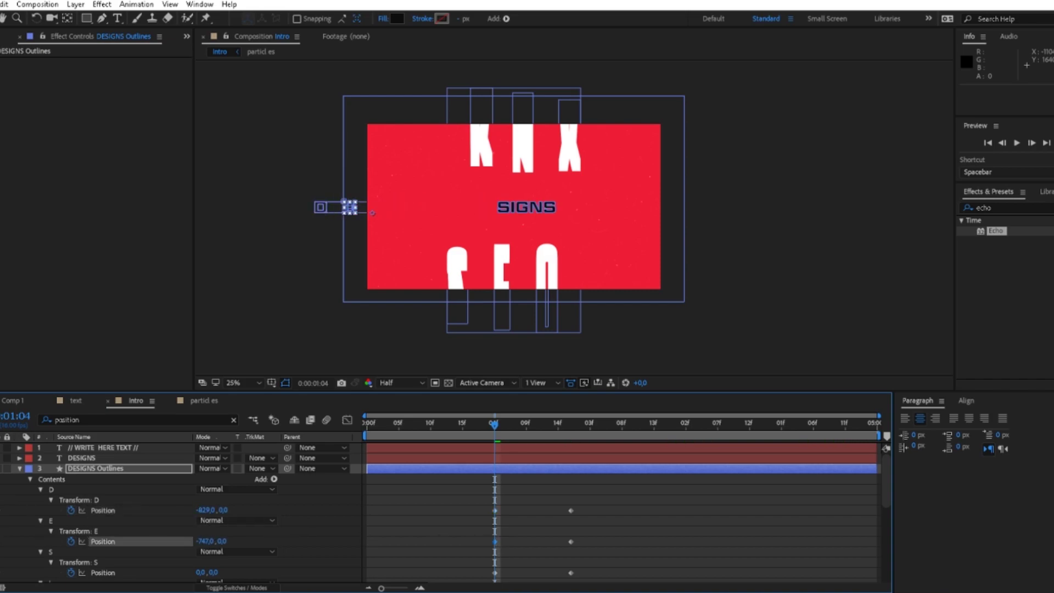
pyautogui.moveTo(207, 544); pyautogui.dragTo(173, 544)
pyautogui.scroll(-2, 247, 543)
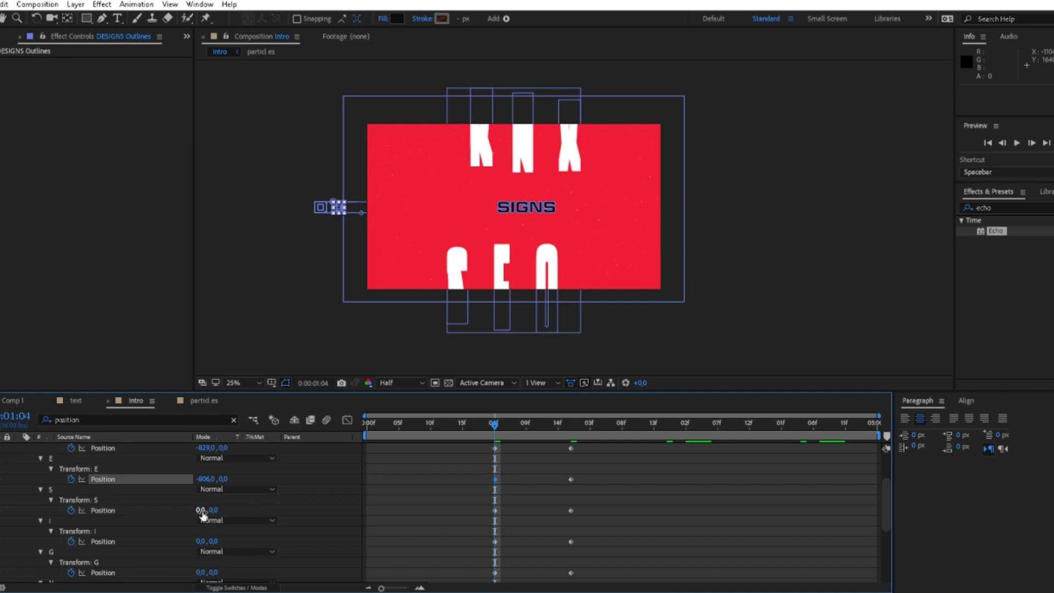
# Offset the first S horizontally to -784, I vertically to 528, G to 806 and N to 872, and move the last S past the right edge.
pyautogui.moveTo(203, 512); pyautogui.dragTo(522, 563)
pyautogui.scroll(-2, 235, 542)
pyautogui.moveTo(202, 513); pyautogui.dragTo(647, 487)
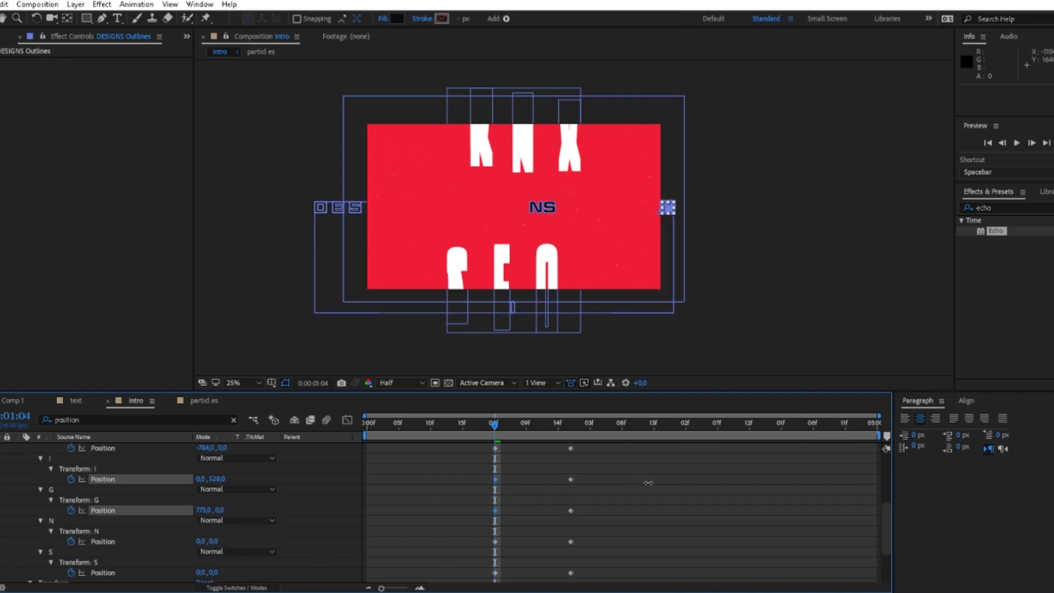
pyautogui.scroll(-2, 204, 504)
pyautogui.moveTo(203, 510); pyautogui.dragTo(719, 486)
pyautogui.moveTo(214, 479); pyautogui.dragTo(245, 484)
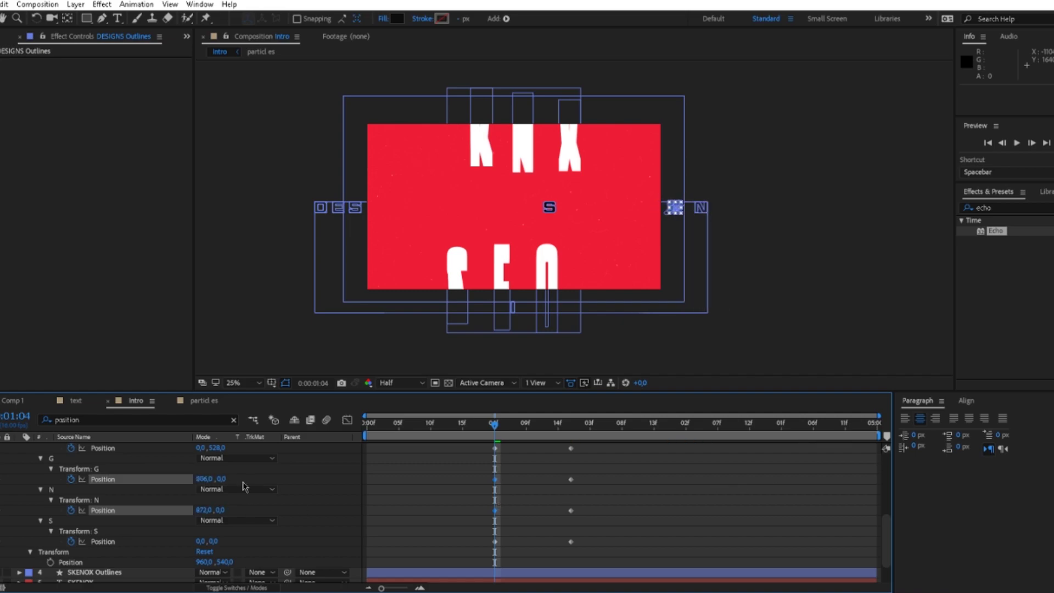
pyautogui.moveTo(206, 541); pyautogui.dragTo(759, 531)
# Select all DESIGNS position keyframes, ease them and reshape their speed graph so the speed peaks early.
pyautogui.moveTo(601, 551); pyautogui.dragTo(430, 464)
pyautogui.hotkey('shift', 'F3')
pyautogui.moveTo(561, 549); pyautogui.dragTo(532, 555)
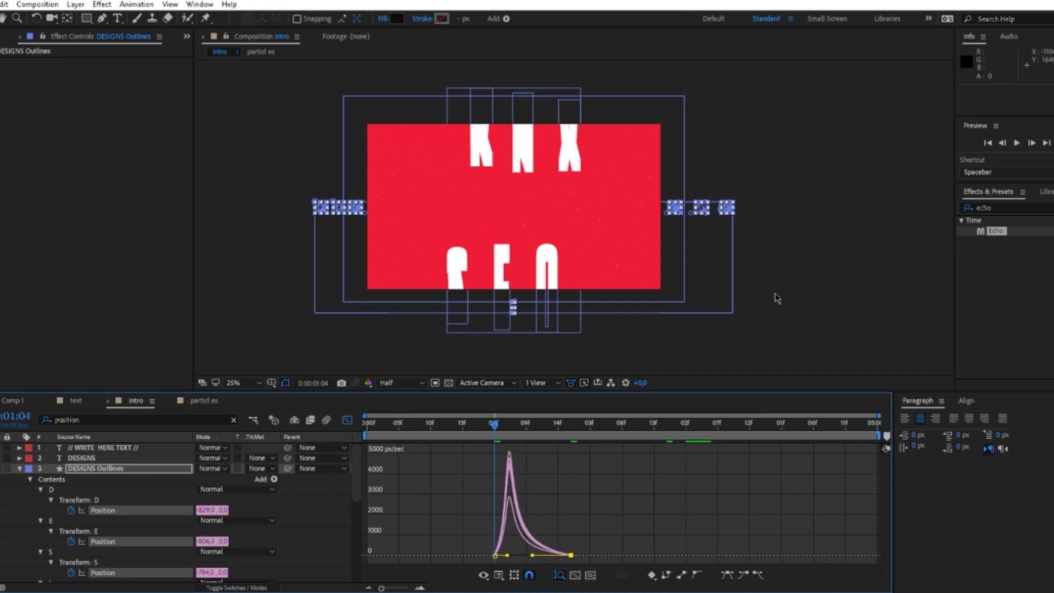
# Preview the DESIGNS letters flying in and return from the speed graph to the keyframe view.
pyautogui.press('space')
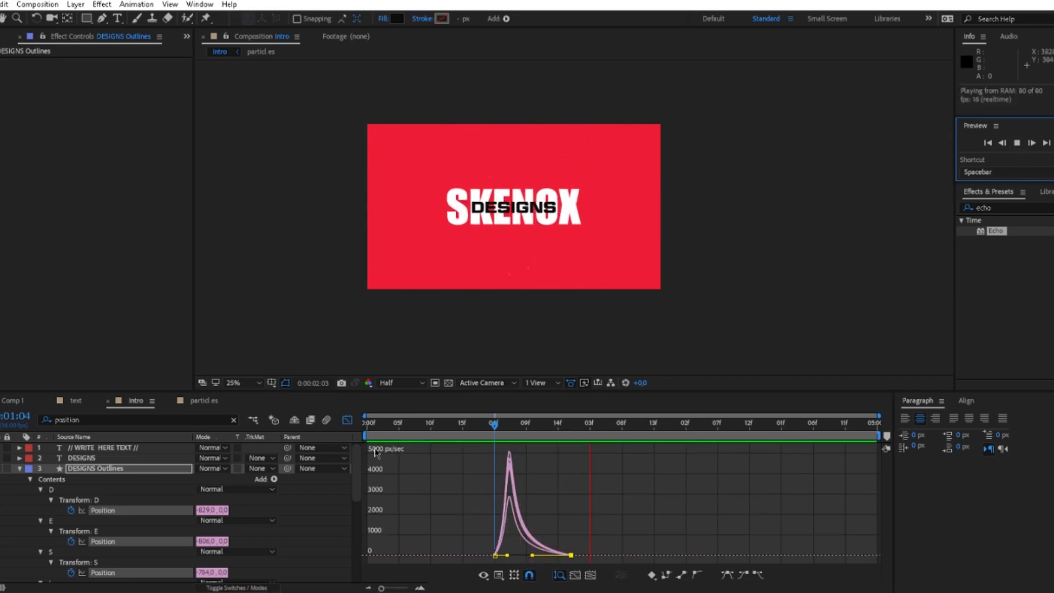
pyautogui.click(347, 421)
pyautogui.press('space')
# Copy the Echo effect from SKENOX Outlines to DESIGNS Outlines and preview the result from 0:00:00:13.
pyautogui.scroll(-6, 568, 535)
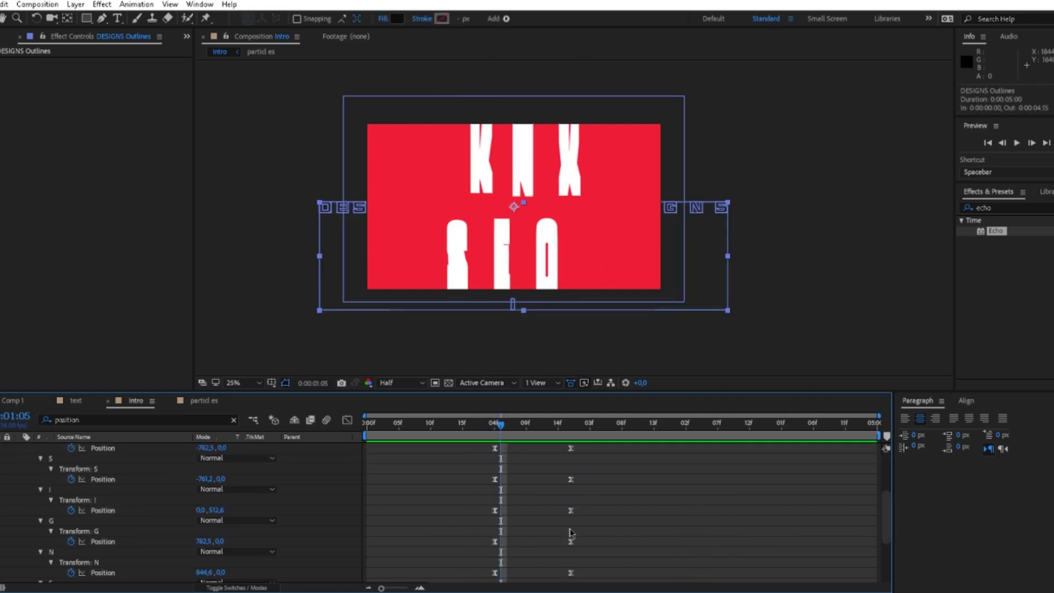
pyautogui.click(569, 536)
pyautogui.click(32, 72)
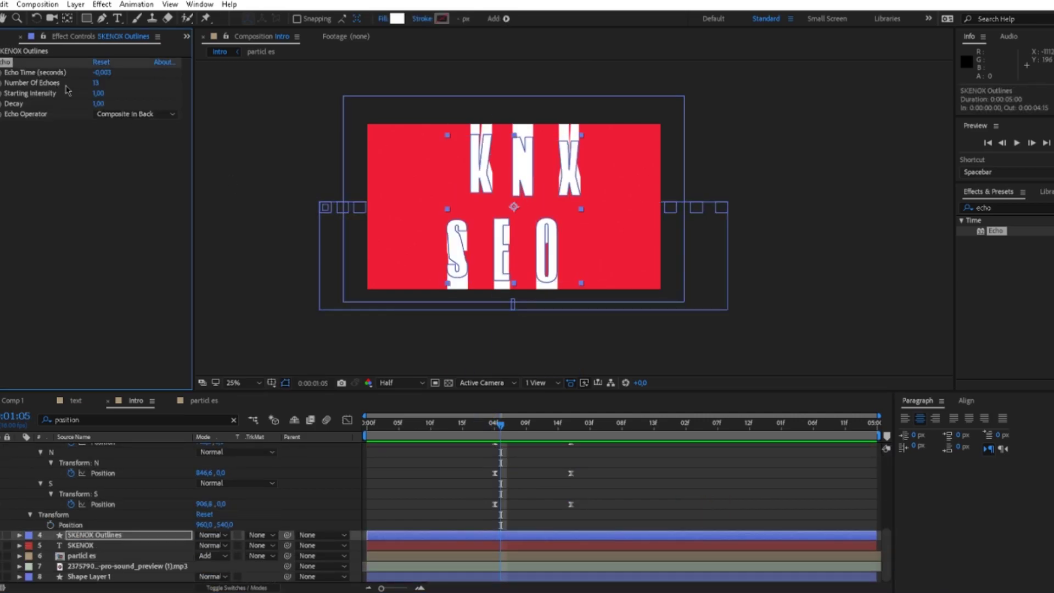
pyautogui.scroll(6, 519, 497)
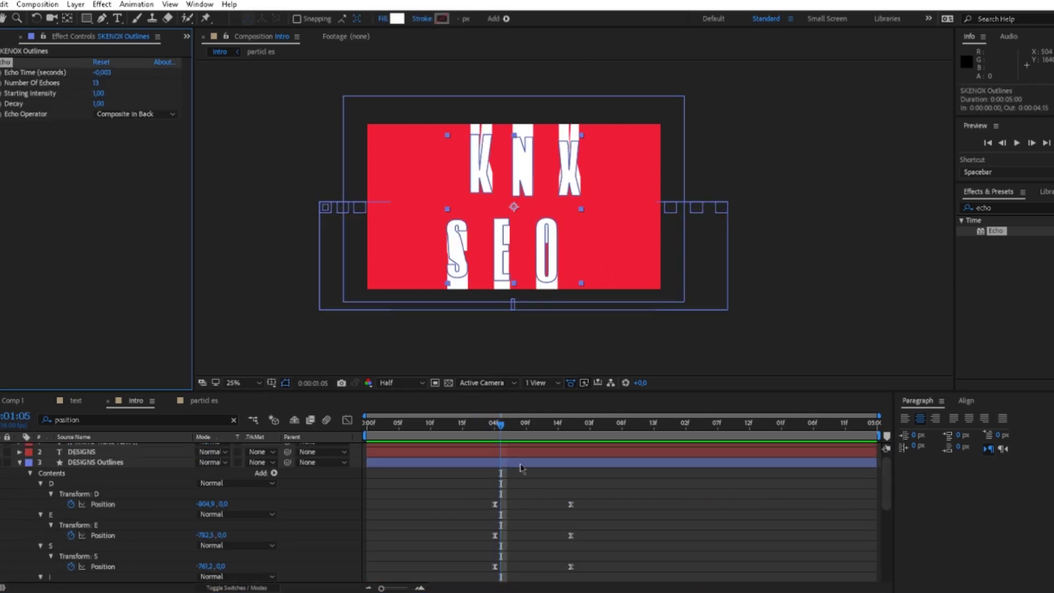
pyautogui.click(509, 461)
pyautogui.hotkey('ctrl', 'v')
pyautogui.click(454, 433)
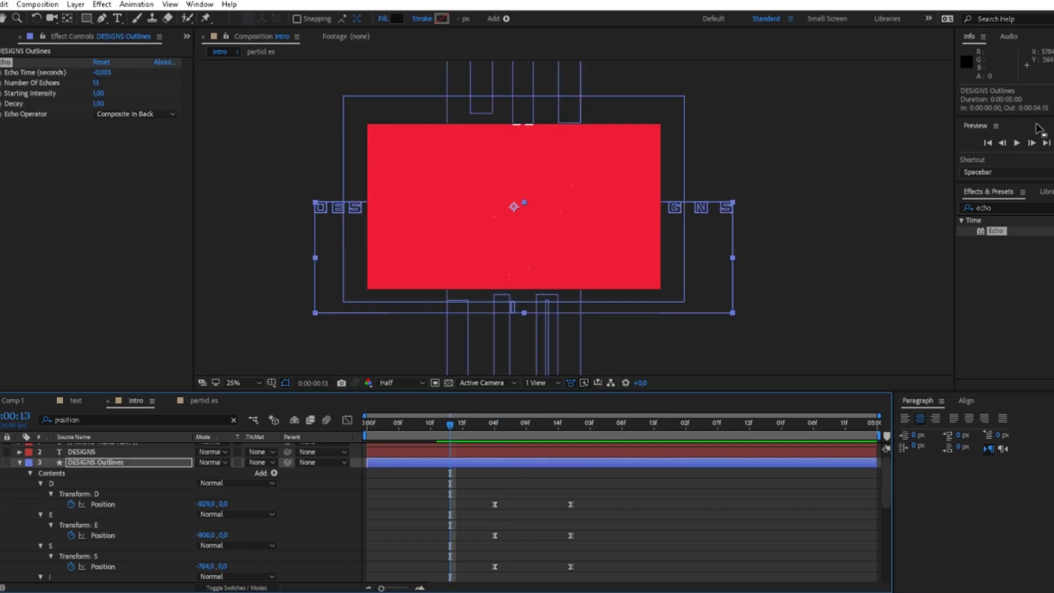
pyautogui.click(1018, 144)
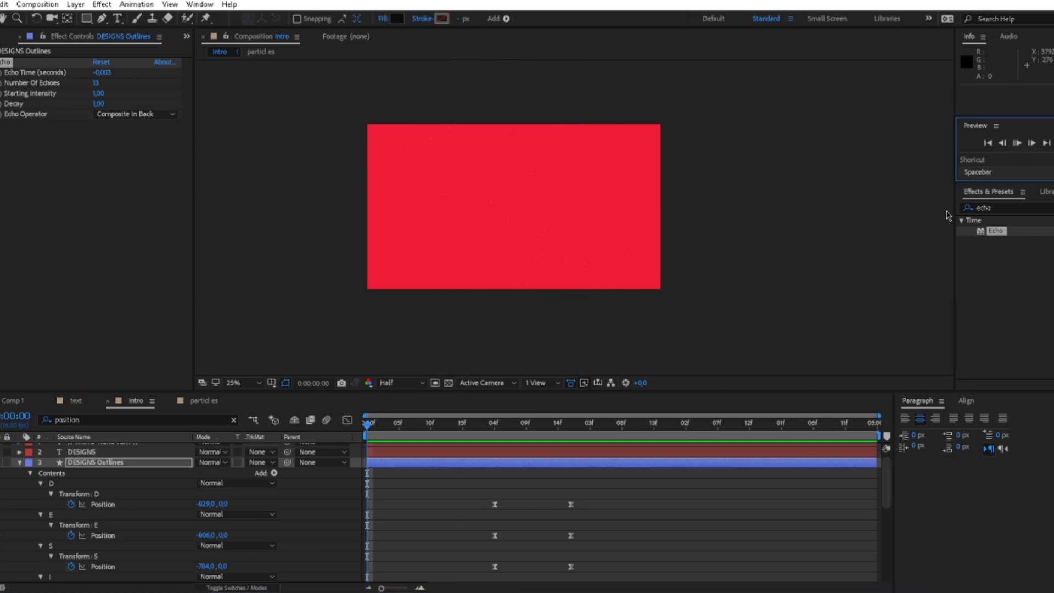
# Clear the position filter and collapse the properties of all layers in the Intro composition.
pyautogui.click(449, 486)
pyautogui.press('u')
pyautogui.press('u')
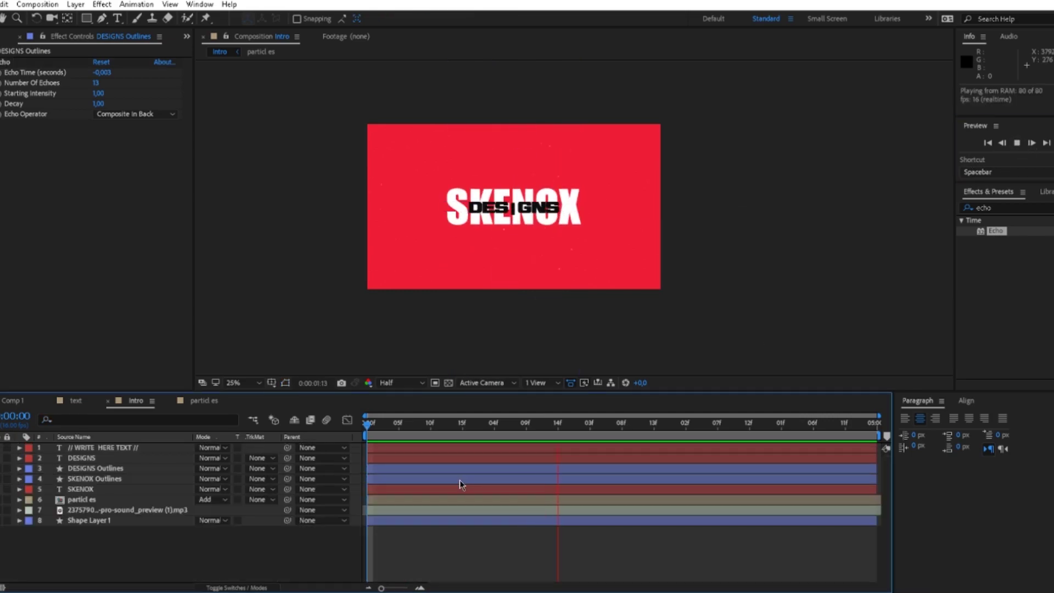
# At 0:00:01:09, draw a wide rectangle just below the subtitle on a new shape layer and fill it with black, 000000.
pyautogui.moveTo(467, 425); pyautogui.dragTo(526, 429)
pyautogui.click(87, 19)
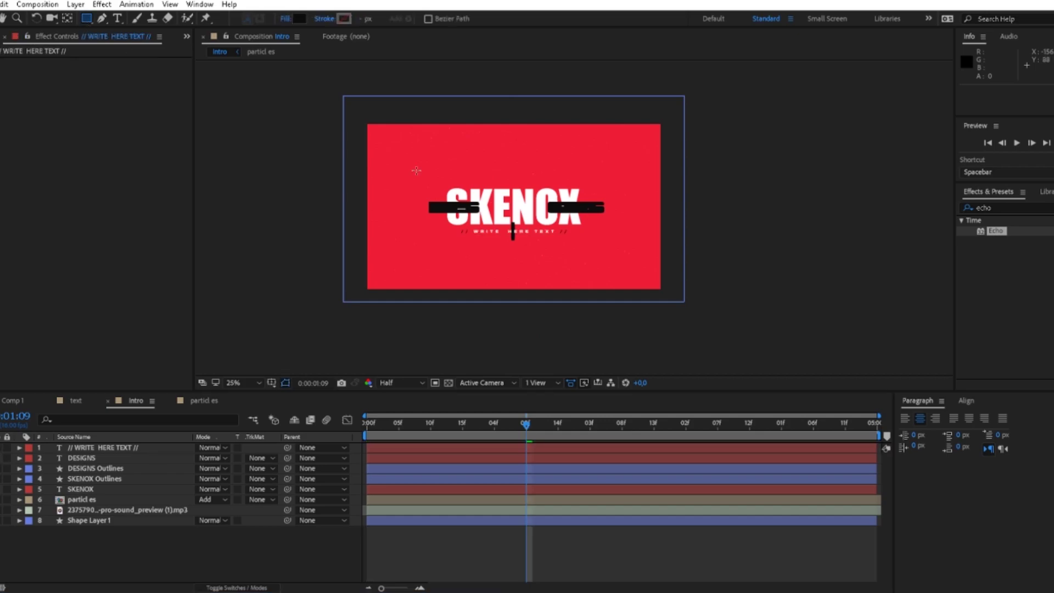
pyautogui.scroll(2, 444, 255)
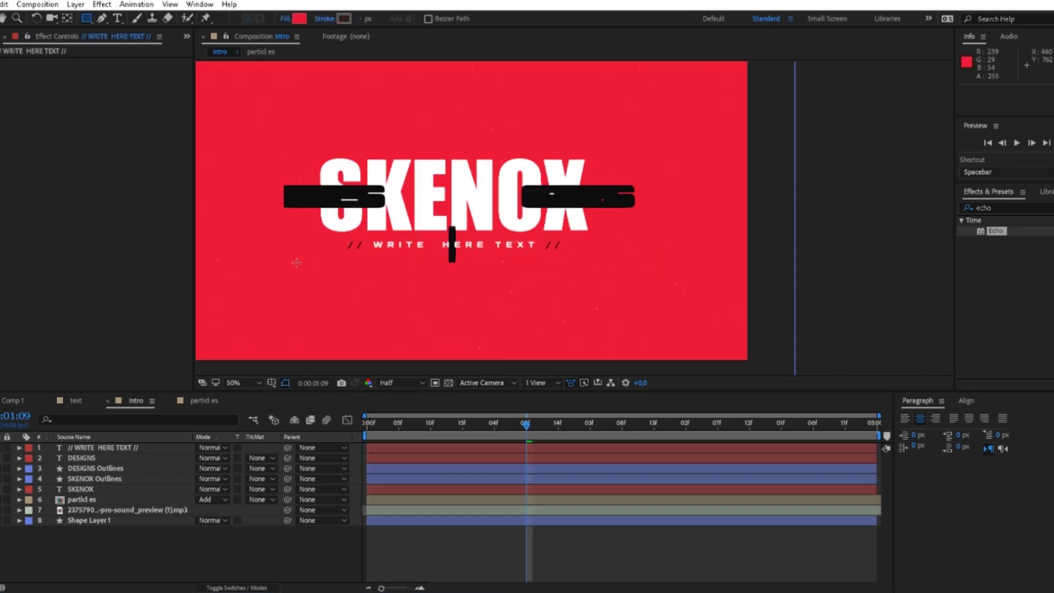
pyautogui.moveTo(291, 264); pyautogui.dragTo(629, 330)
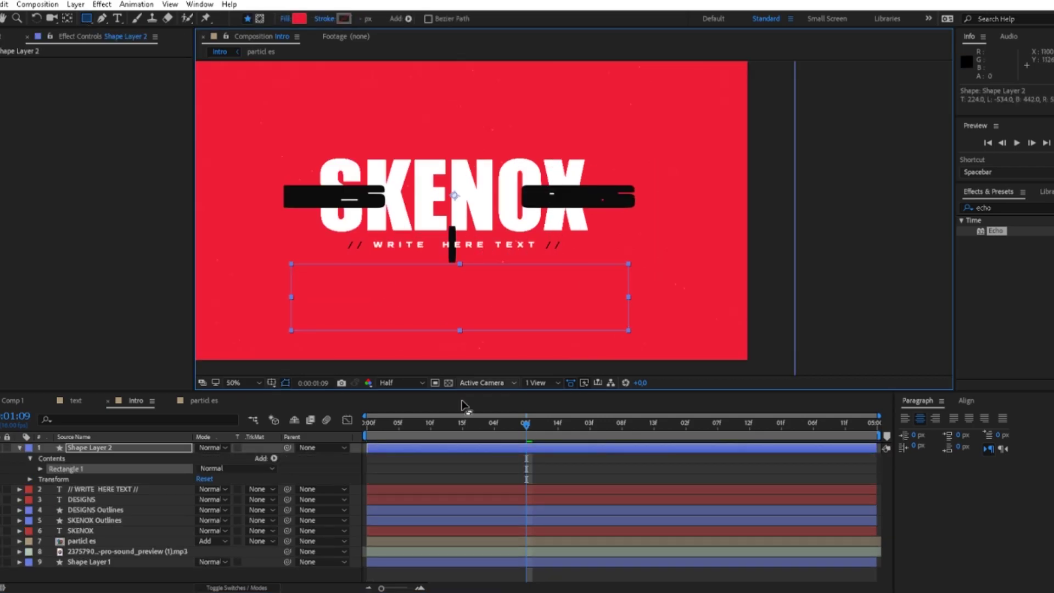
pyautogui.click(303, 21)
pyautogui.click(324, 508)
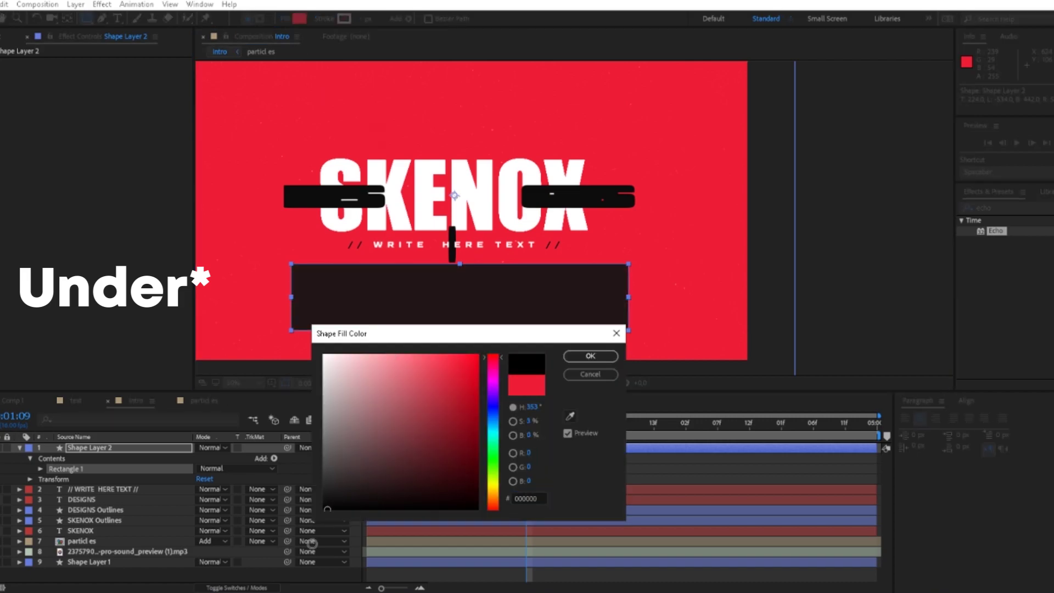
pyautogui.click(591, 360)
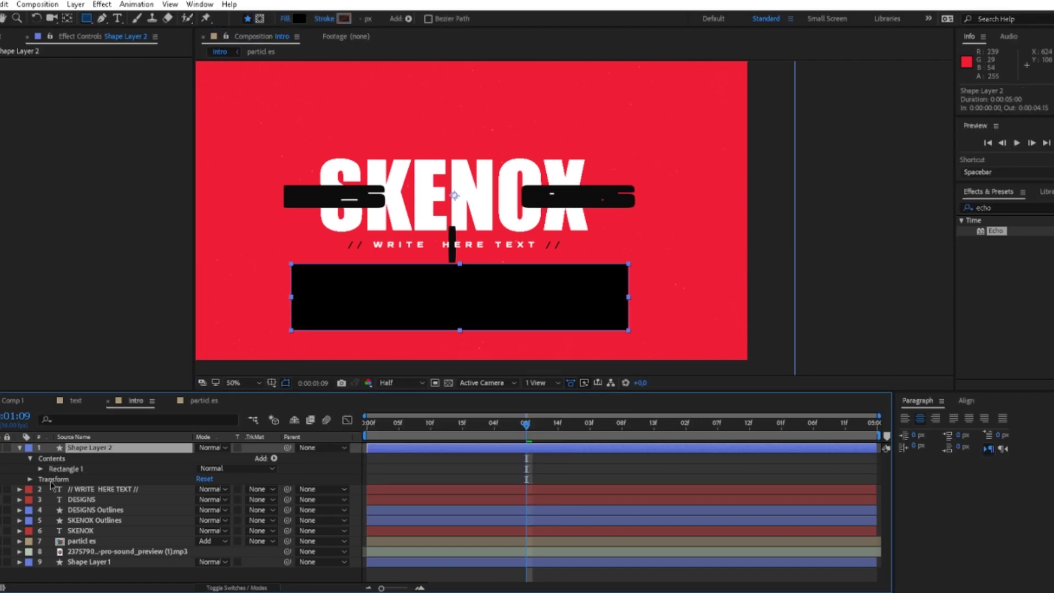
# Keyframe the subtitle's position at 0:00:01:09 and lower it to about Y 856 at 0:00:00:13, behind the black rectangle.
pyautogui.click(151, 493)
pyautogui.press('p')
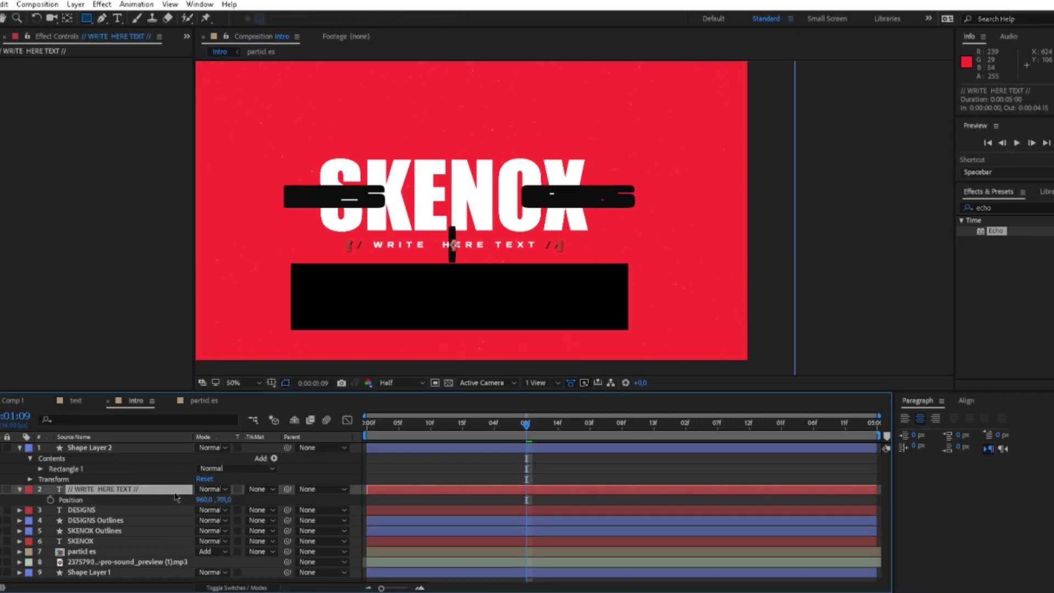
pyautogui.click(50, 500)
pyautogui.click(450, 424)
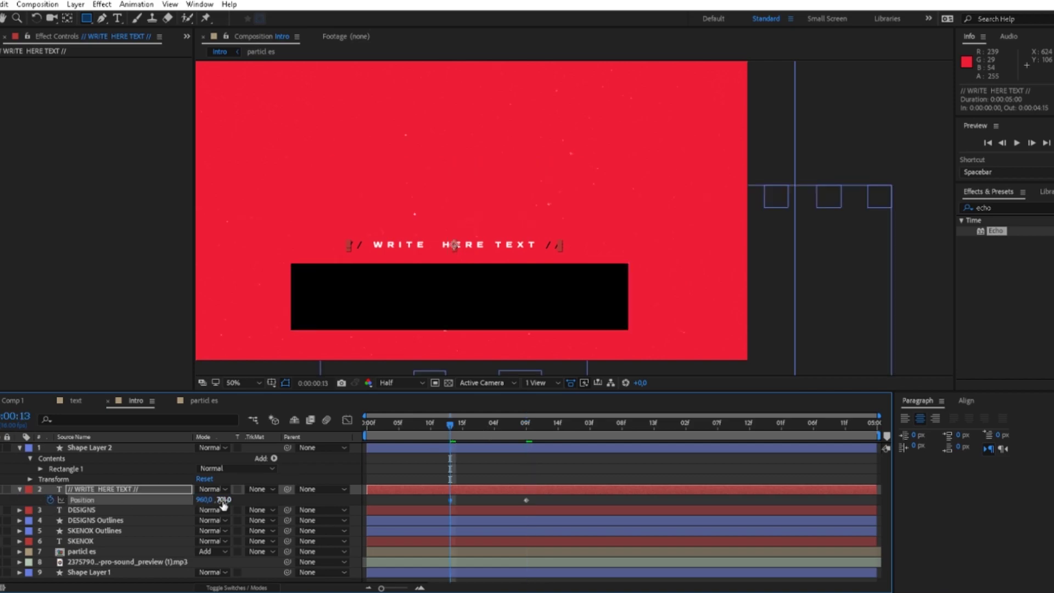
pyautogui.moveTo(224, 500); pyautogui.dragTo(316, 503)
# Ease both subtitle position keyframes, reshape their speed graph and return to the keyframe view.
pyautogui.moveTo(536, 495); pyautogui.dragTo(417, 505)
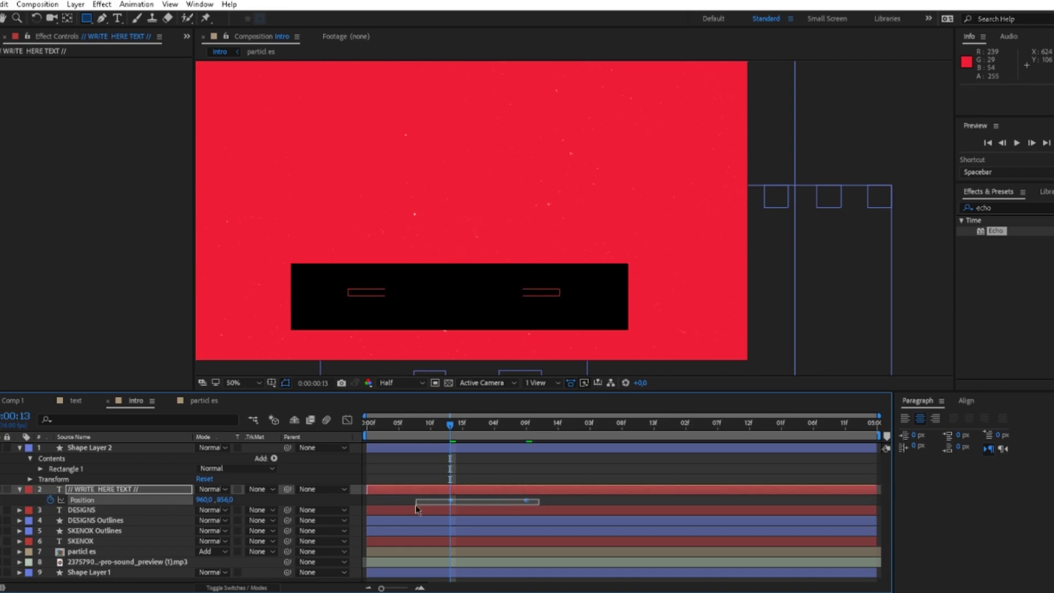
pyautogui.click(346, 421)
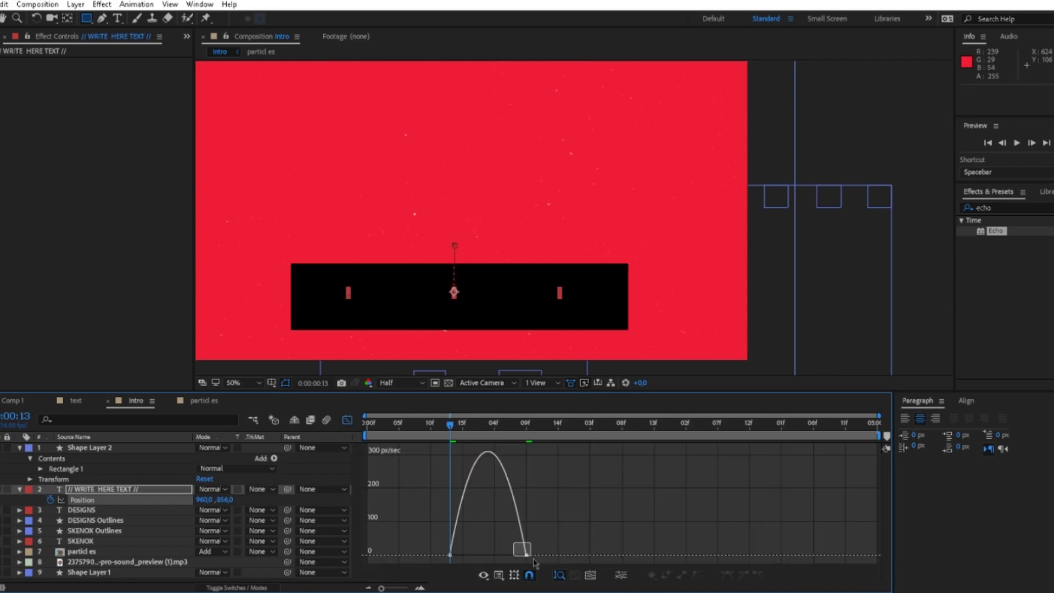
pyautogui.moveTo(533, 560); pyautogui.dragTo(487, 555)
pyautogui.click(347, 419)
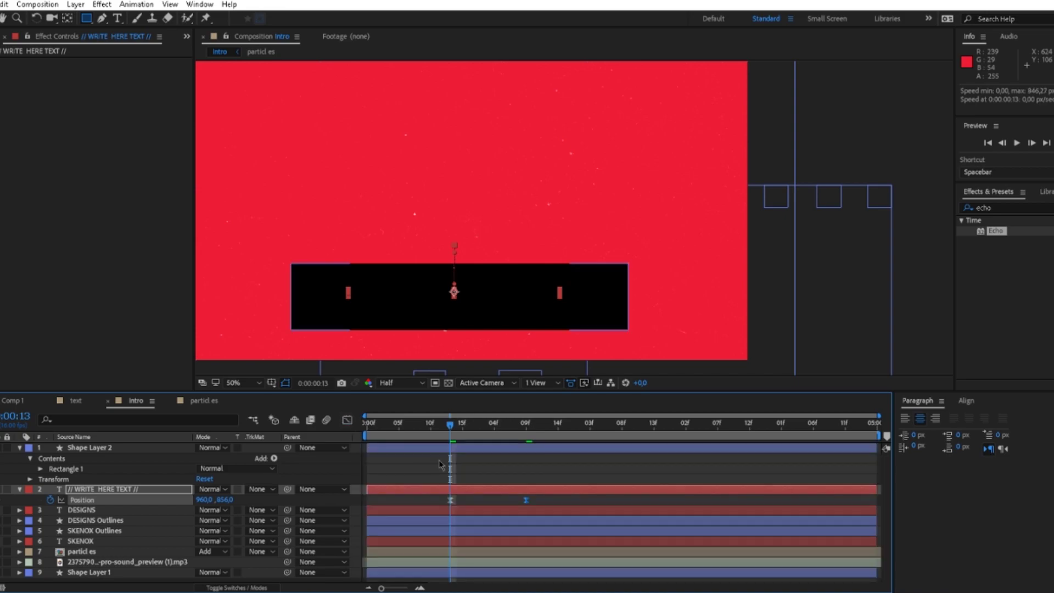
pyautogui.click(464, 501)
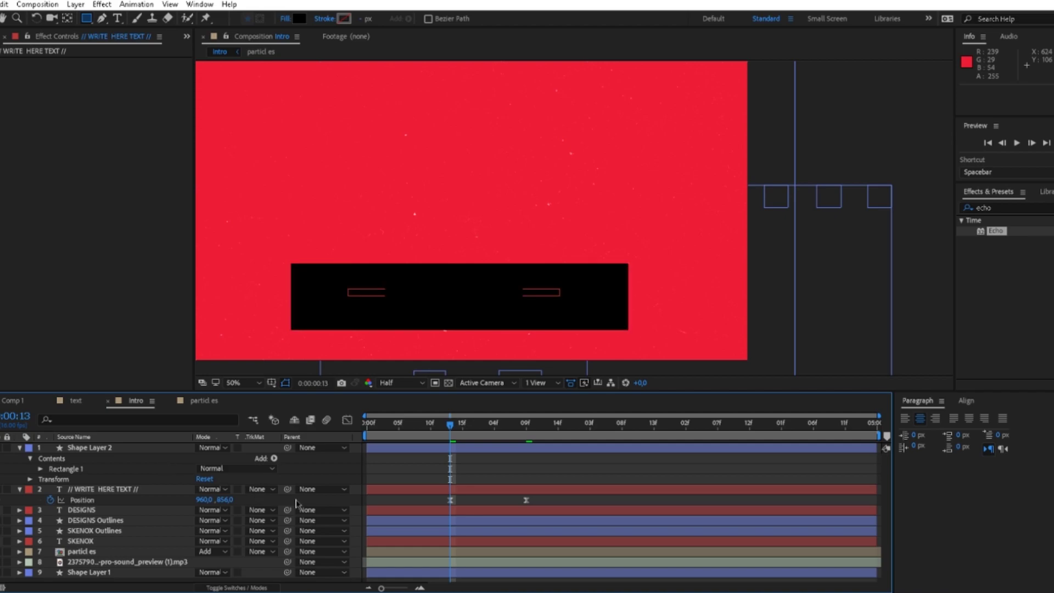
# Set the subtitle's track matte to Alpha Inverted from the black rectangle and scrub through the reveal to about 0:00:01:07.
pyautogui.click(273, 489)
pyautogui.click(299, 519)
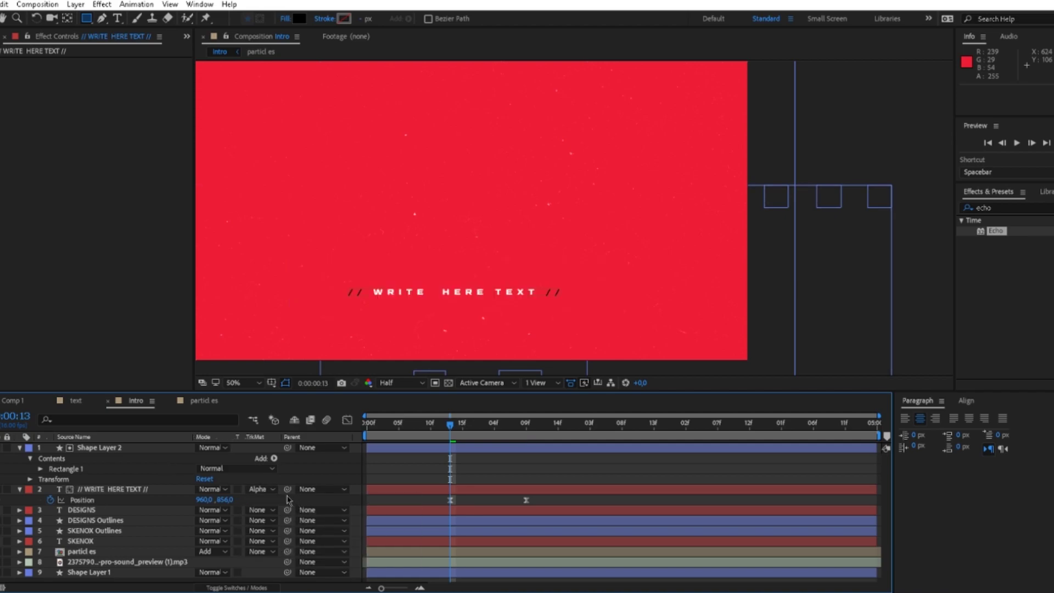
pyautogui.click(269, 490)
pyautogui.click(308, 470)
pyautogui.click(467, 436)
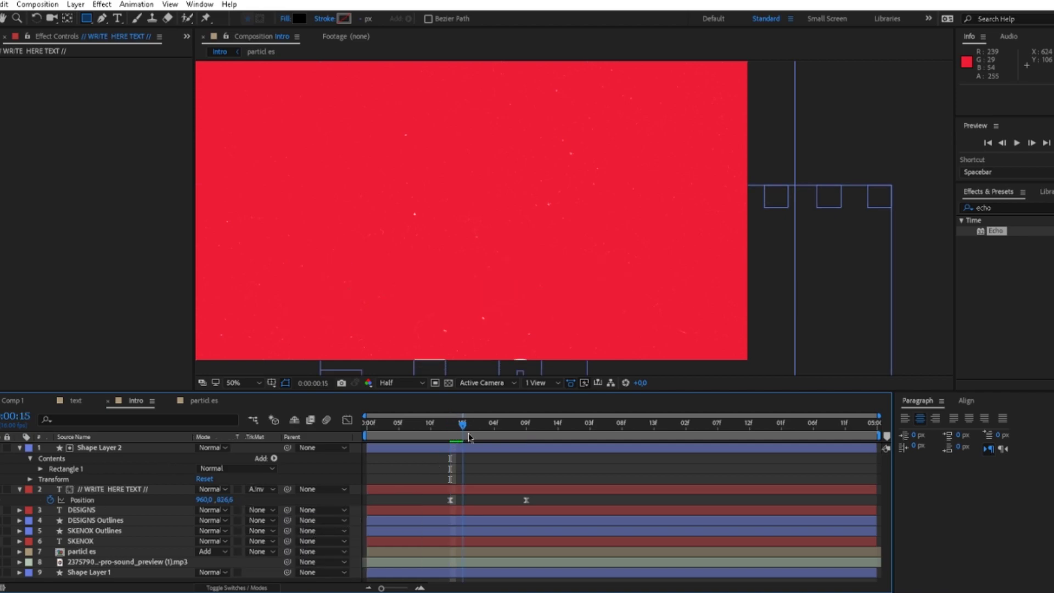
pyautogui.moveTo(469, 434); pyautogui.dragTo(516, 439)
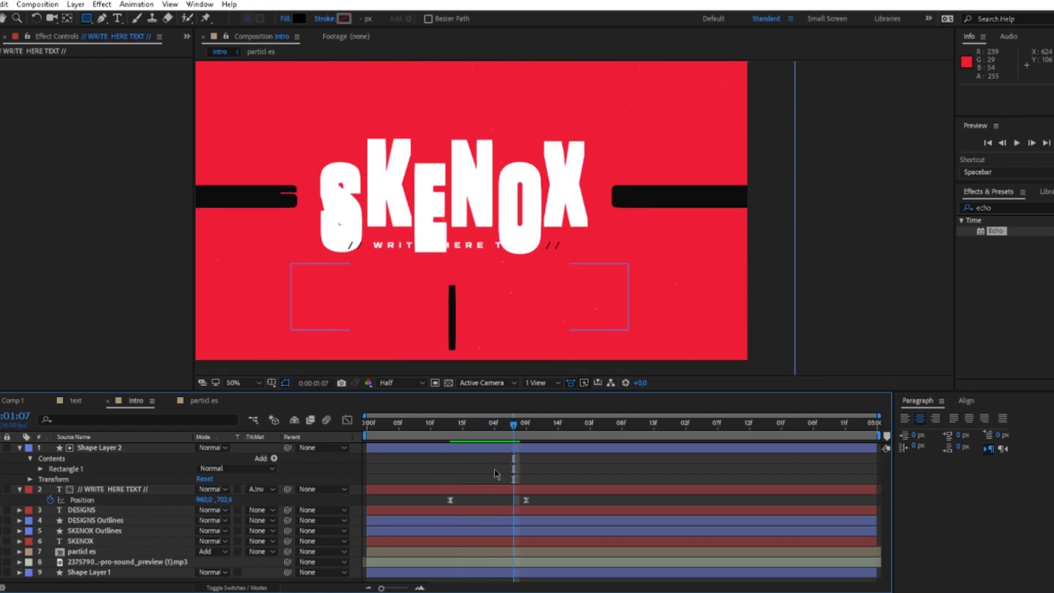
# Shift the subtitle layer to start at 0:00:00:07 and preview the delayed reveal.
pyautogui.moveTo(495, 490); pyautogui.dragTo(539, 492)
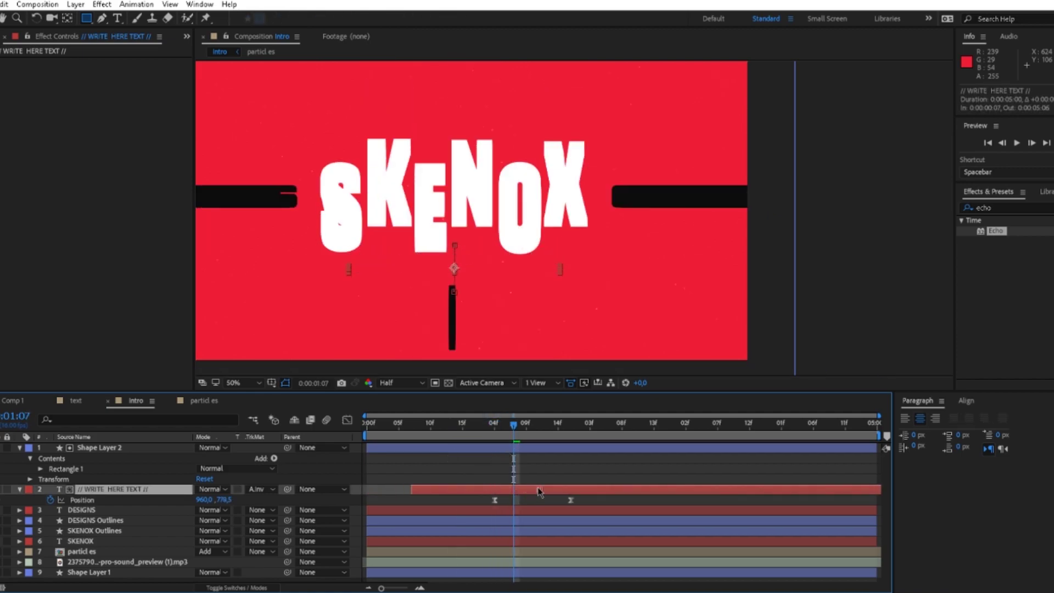
pyautogui.click(470, 436)
pyautogui.press('space')
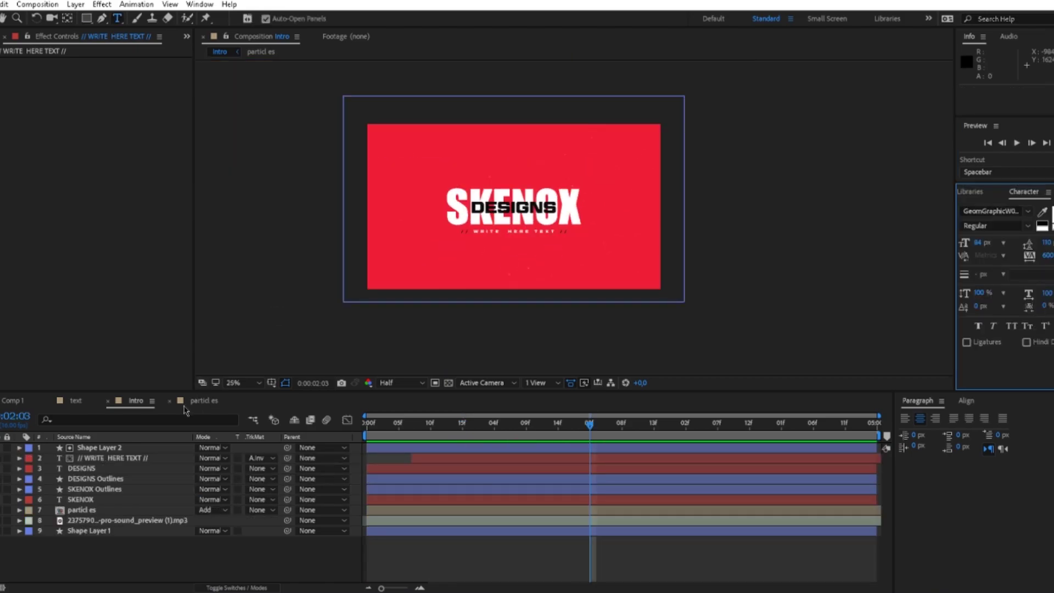
# Move the DESIGNS text layer up to Y position 197, above the main title.
pyautogui.click(82, 468)
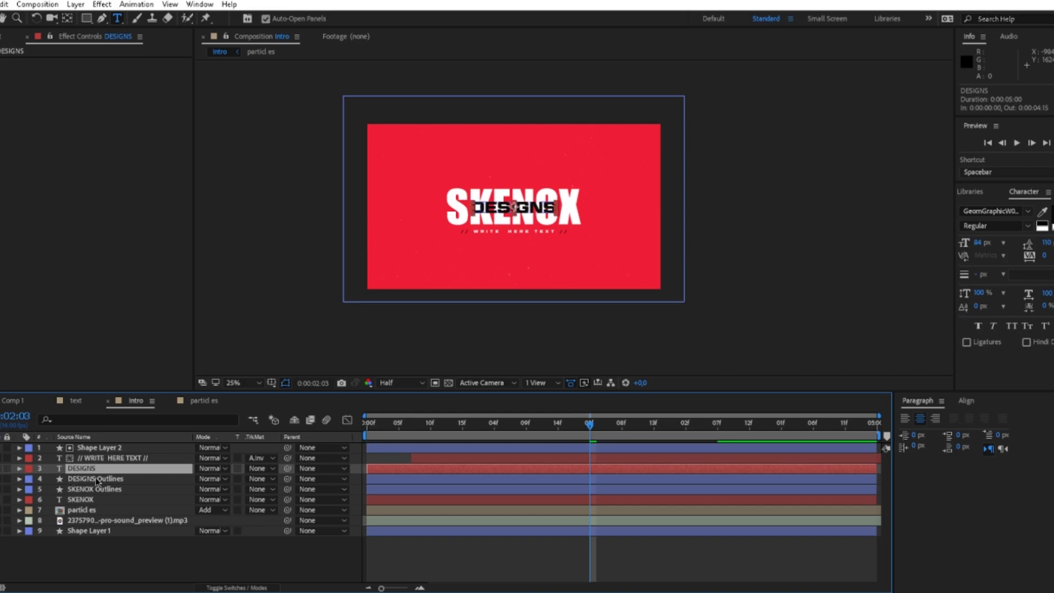
pyautogui.press('p')
pyautogui.moveTo(223, 478); pyautogui.dragTo(35, 479)
# Change the raised DESIGNS text to SKENOX and give it a white fill.
pyautogui.doubleClick(534, 149)
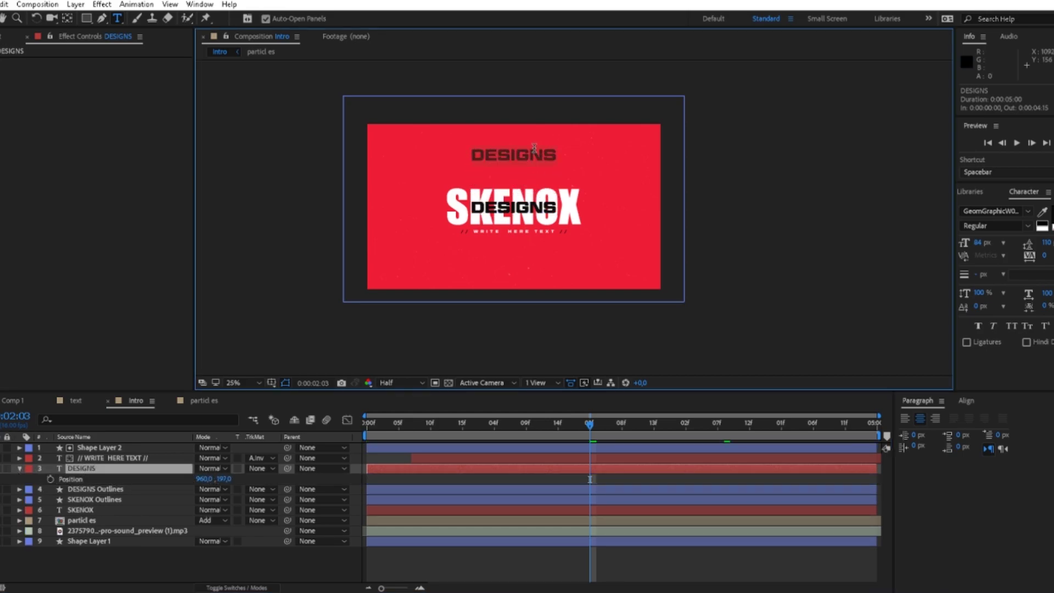
pyautogui.doubleClick(534, 149)
pyautogui.write('SKENOX')
pyautogui.doubleClick(530, 158)
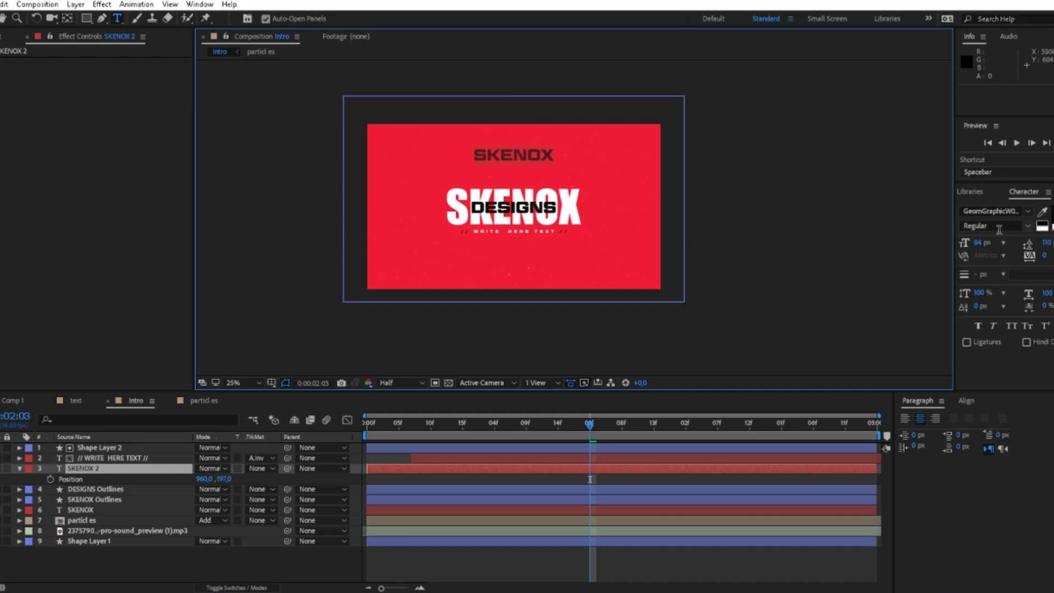
pyautogui.click(1042, 228)
# Scale the new white SKENOX text down to 50%.
pyautogui.click(152, 476)
pyautogui.write('s')
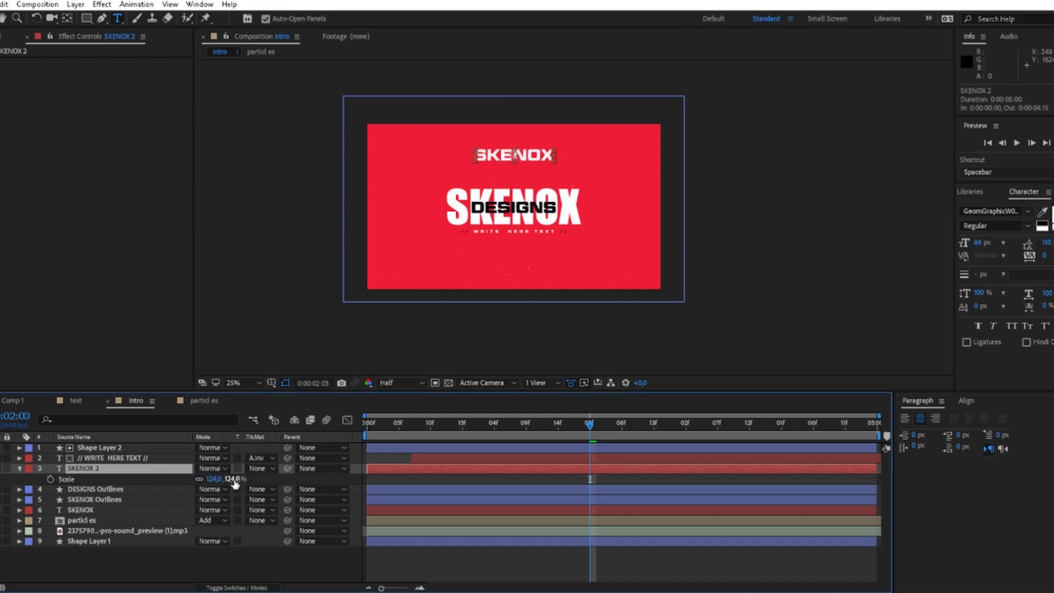
pyautogui.write('50')
pyautogui.click(274, 479)
# Place the small SKENOX text in the frame's upper right corner at position 1739, 92.
pyautogui.click(133, 460)
pyautogui.click(138, 469)
pyautogui.press('p')
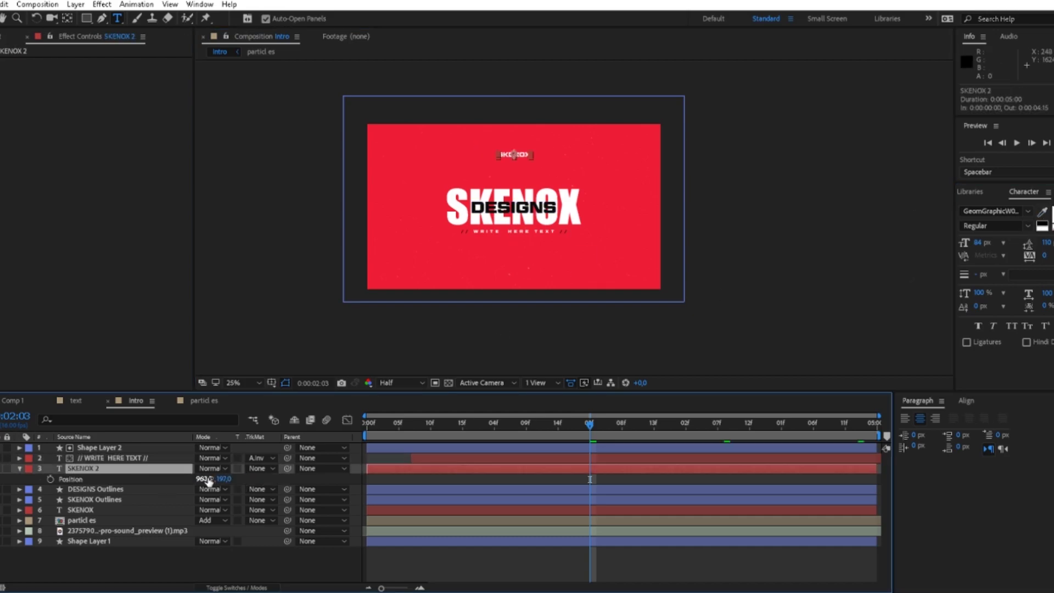
pyautogui.moveTo(205, 480); pyautogui.dragTo(642, 437)
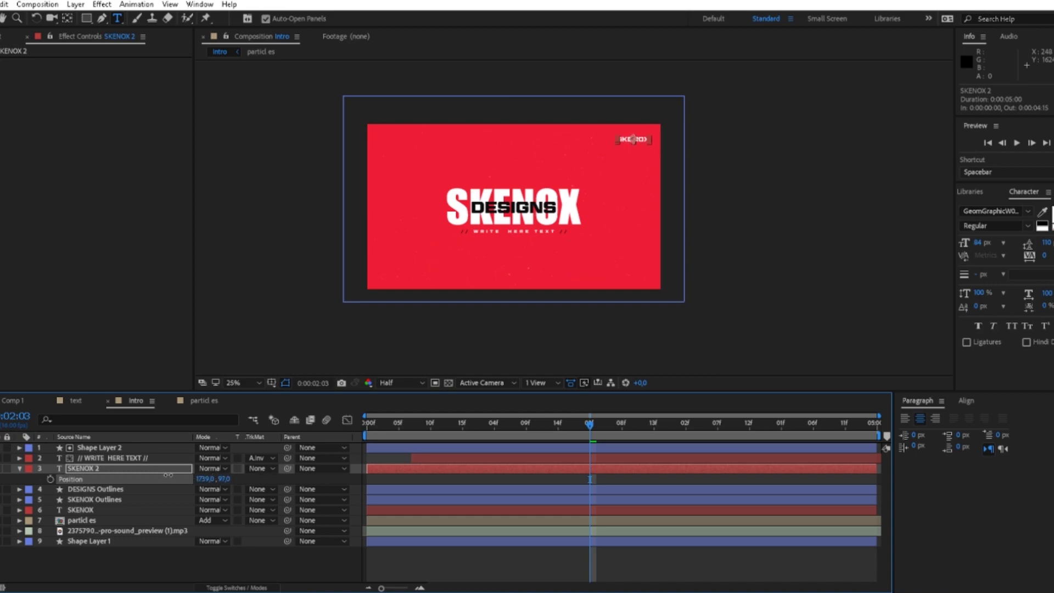
pyautogui.click(167, 579)
# Duplicate the small SKENOX text and move the copy to the frame's lower right corner at Y position 985.
pyautogui.click(110, 468)
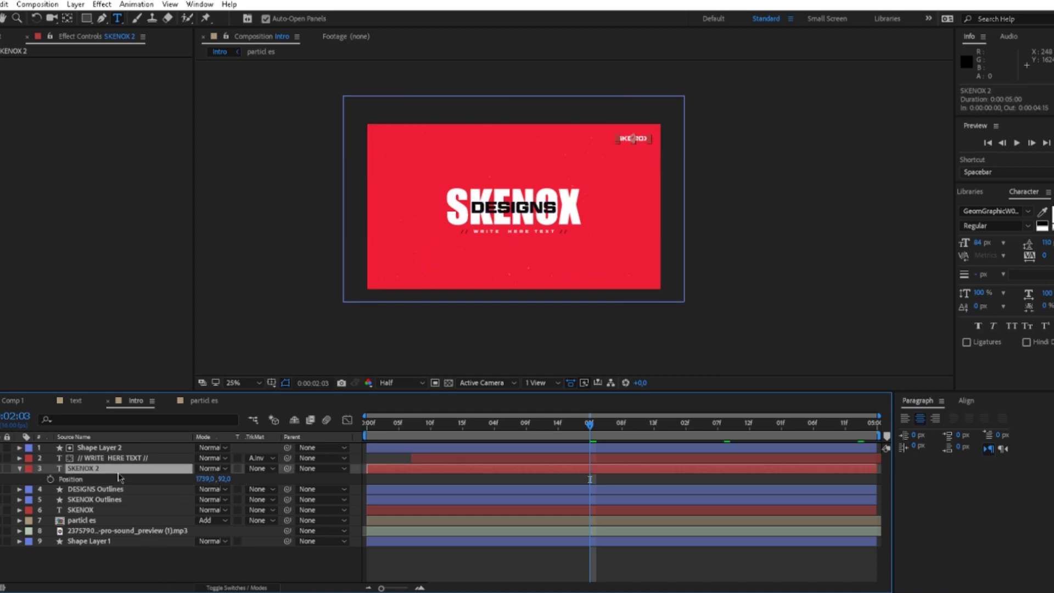
pyautogui.hotkey('ctrl', 'd')
pyautogui.moveTo(401, 500); pyautogui.dragTo(448, 503)
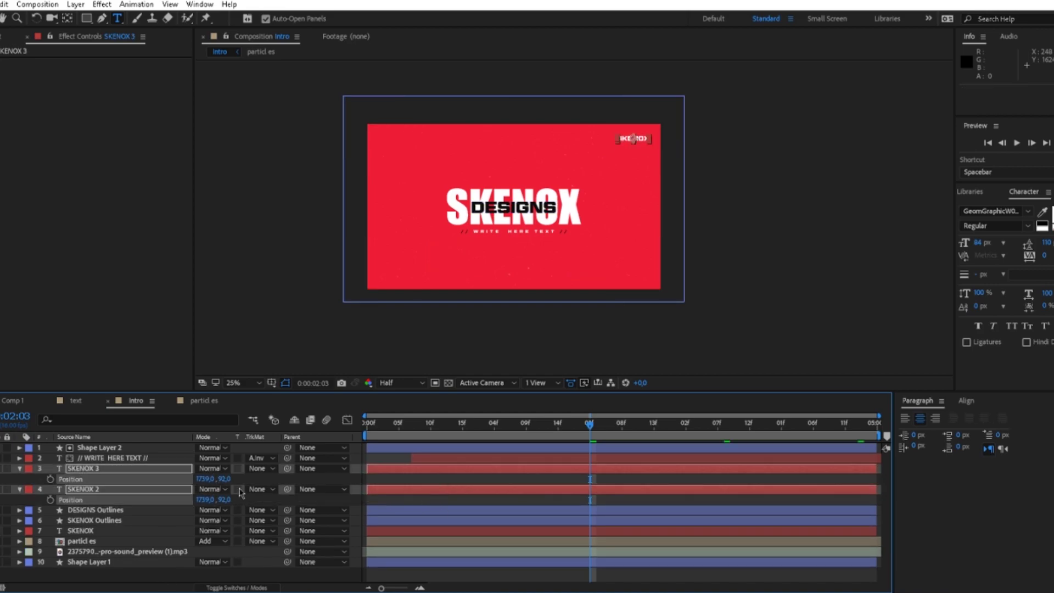
pyautogui.click(235, 483)
pyautogui.moveTo(224, 479); pyautogui.dragTo(411, 497)
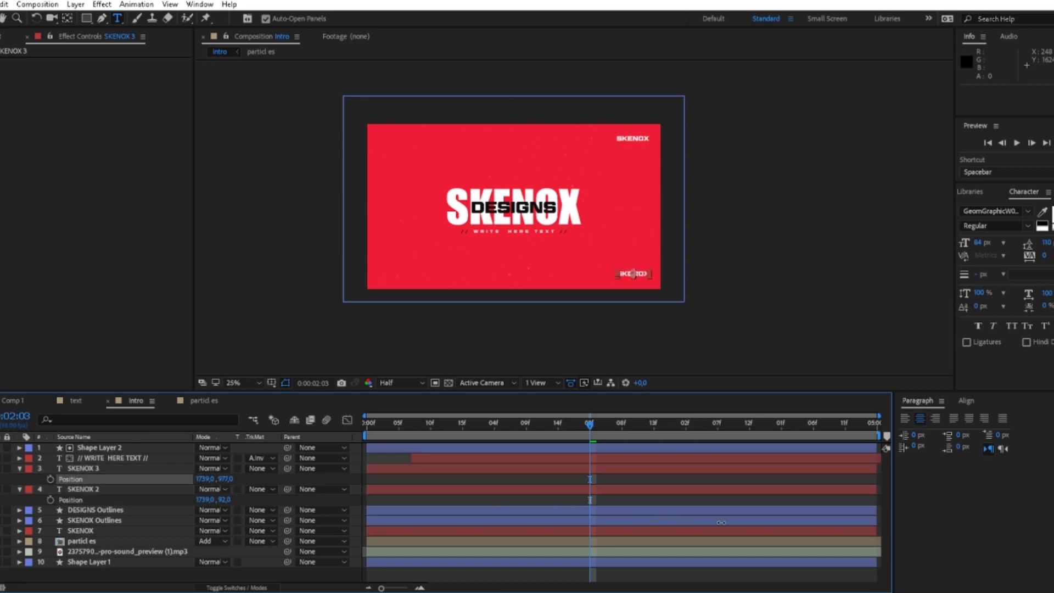
pyautogui.click(632, 469)
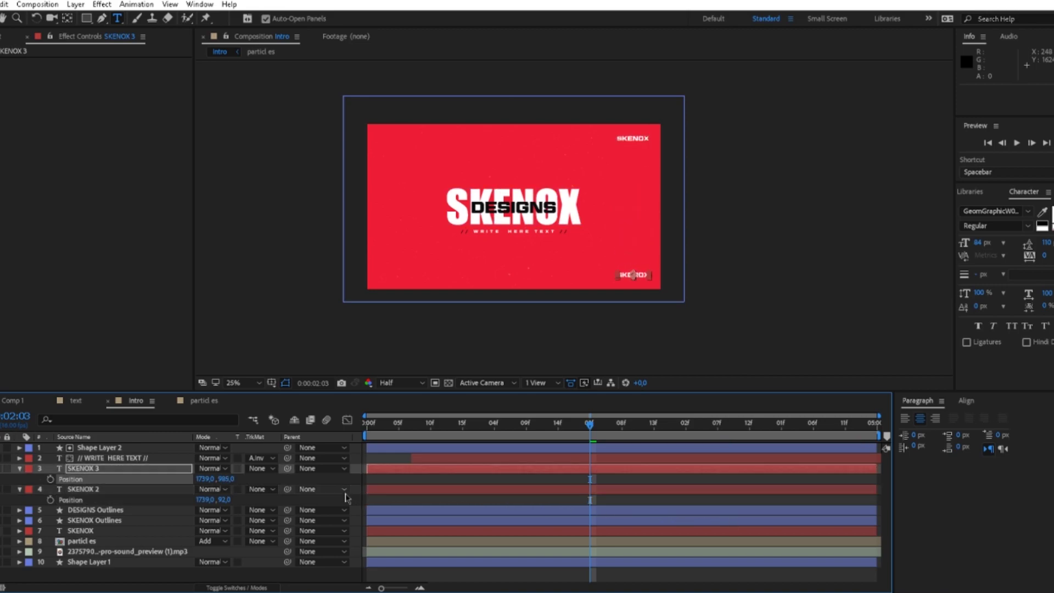
pyautogui.click(336, 485)
pyautogui.moveTo(317, 592)
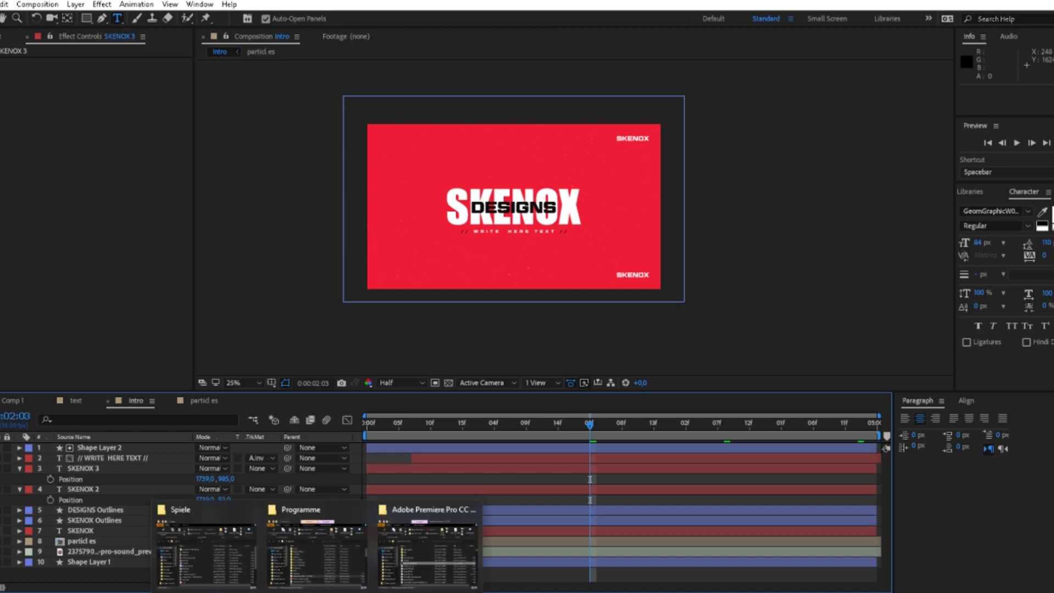
# Keyframe both corner texts' positions at 0:00:02:03, and place them outside the frame at 0:00:01:06 with Y values -95 and 1164.
pyautogui.click(105, 490)
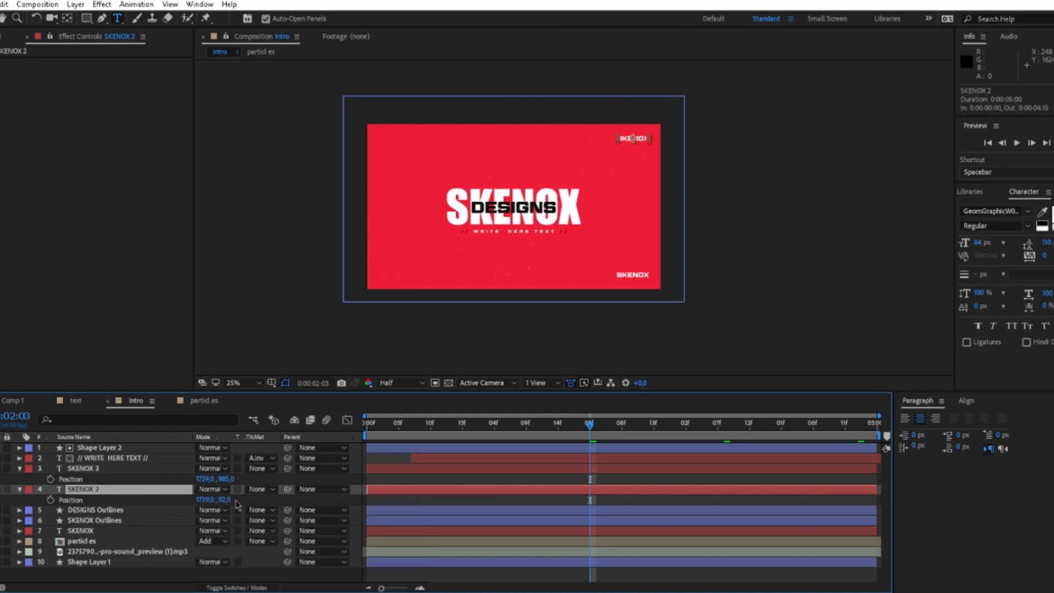
pyautogui.click(50, 499)
pyautogui.click(50, 479)
pyautogui.click(509, 434)
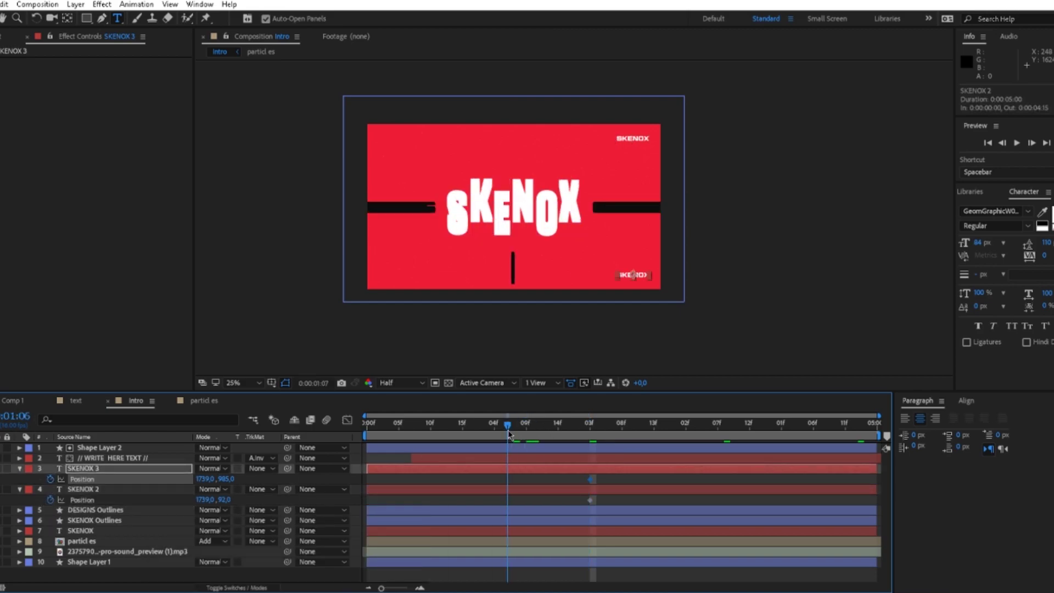
pyautogui.click(2, 499)
pyautogui.click(2, 479)
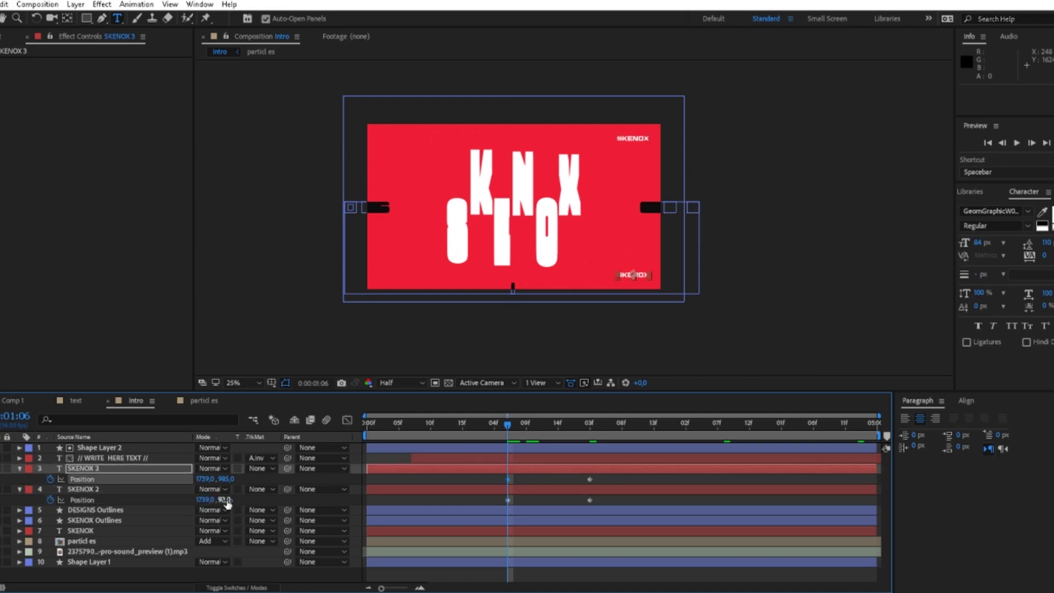
pyautogui.moveTo(228, 500); pyautogui.dragTo(148, 472)
pyautogui.moveTo(228, 480); pyautogui.dragTo(336, 486)
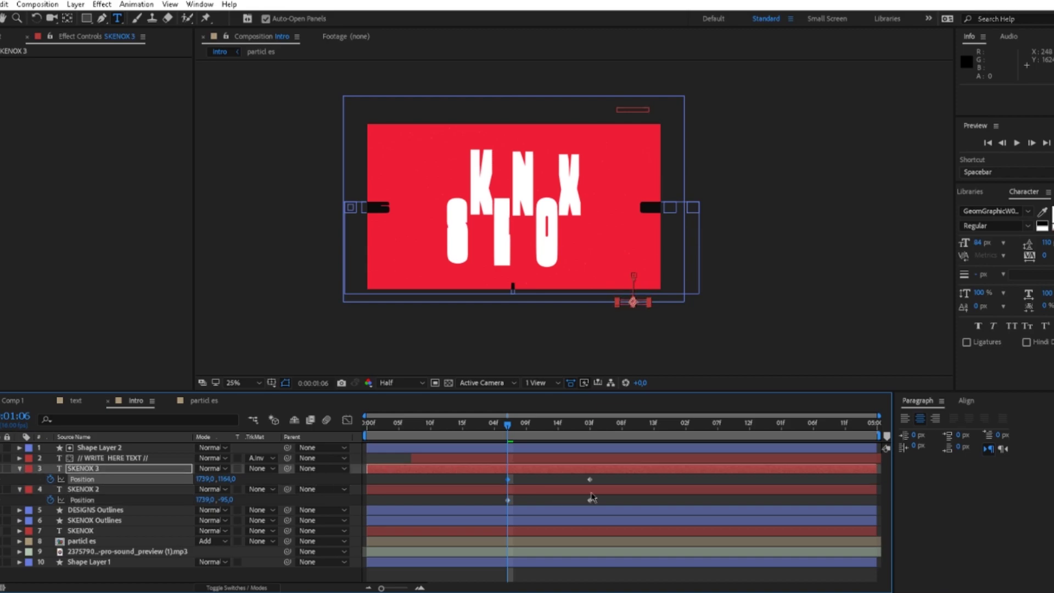
# Ease the position keyframes of both corner texts and reshape their speed graph so the speed peaks early.
pyautogui.moveTo(603, 500); pyautogui.dragTo(428, 472)
pyautogui.press('F9')
pyautogui.moveTo(569, 532); pyautogui.dragTo(522, 563)
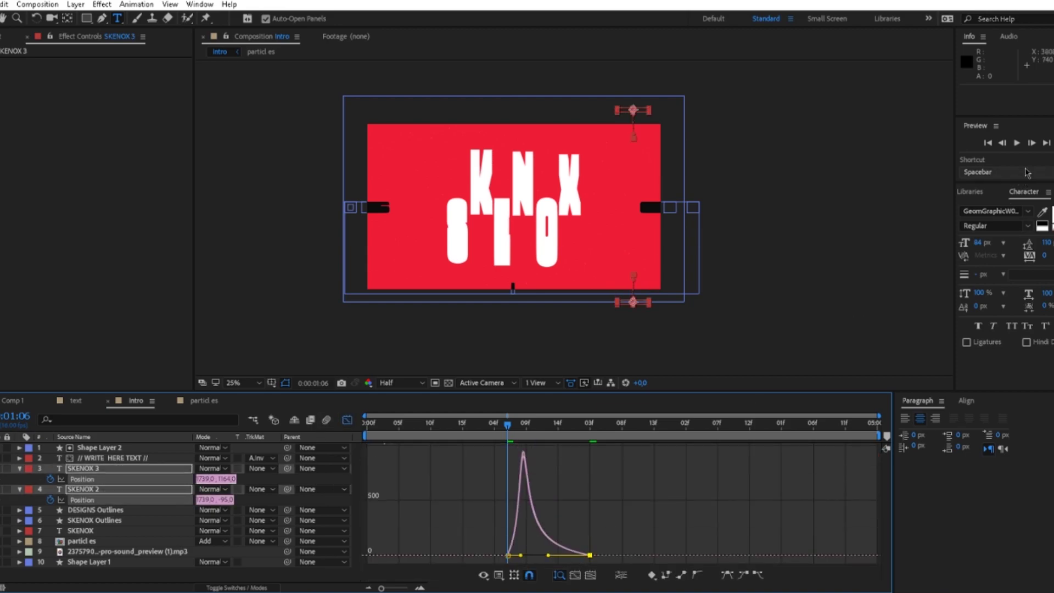
# Preview the corner texts sliding in and return to the keyframe view at 0:00:01:09.
pyautogui.click(1017, 142)
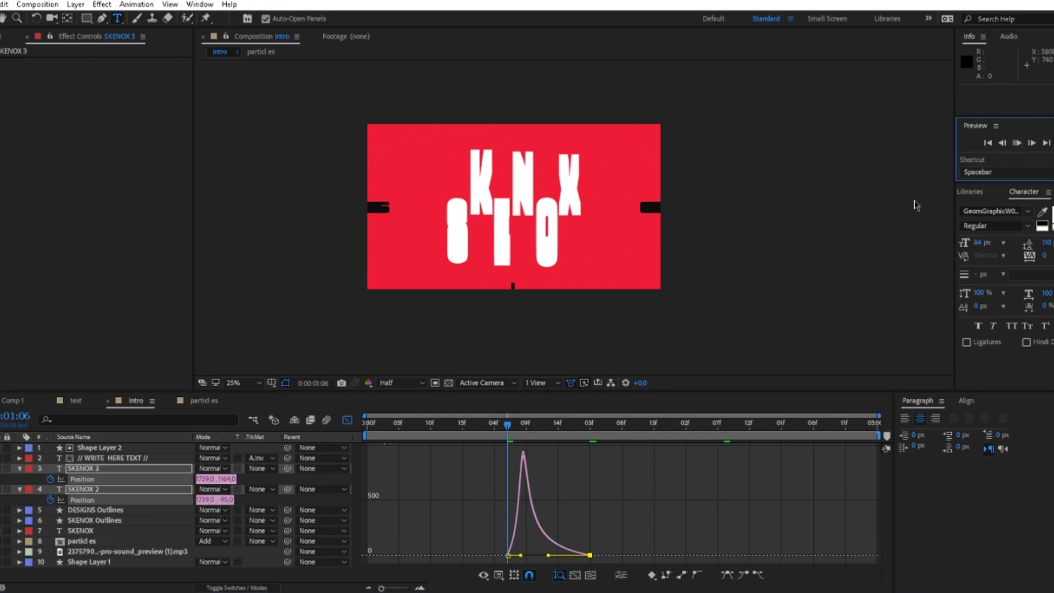
pyautogui.click(526, 429)
pyautogui.click(348, 420)
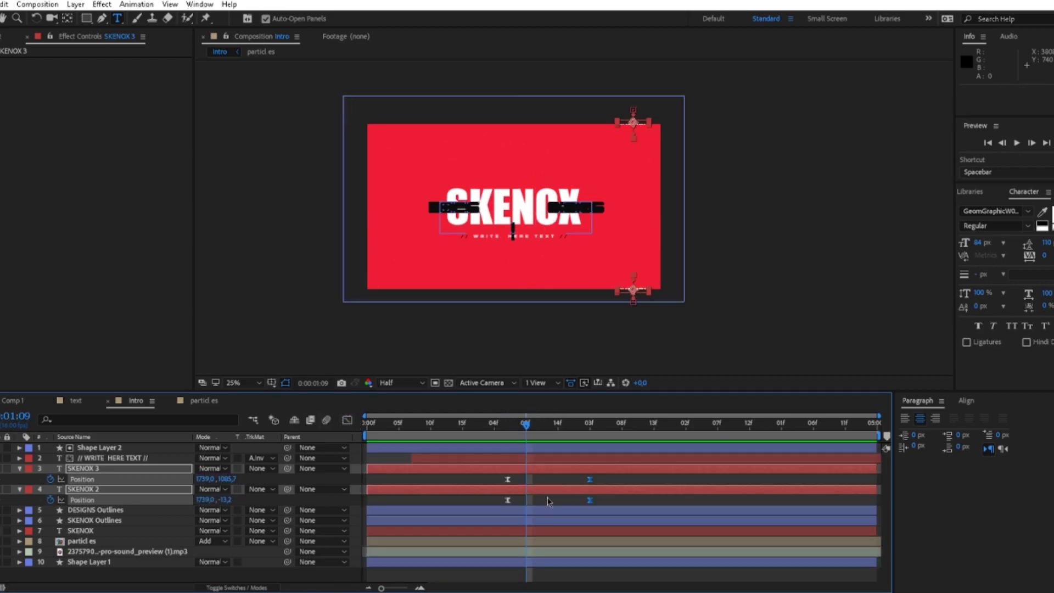
# Pre-compose the two small SKENOX corner text layers together as Pre-comp 1, moving all attributes into the new composition.
pyautogui.click(549, 499)
pyautogui.click(544, 490)
pyautogui.keyDown('shift'); pyautogui.click(546, 470); pyautogui.keyUp('shift')
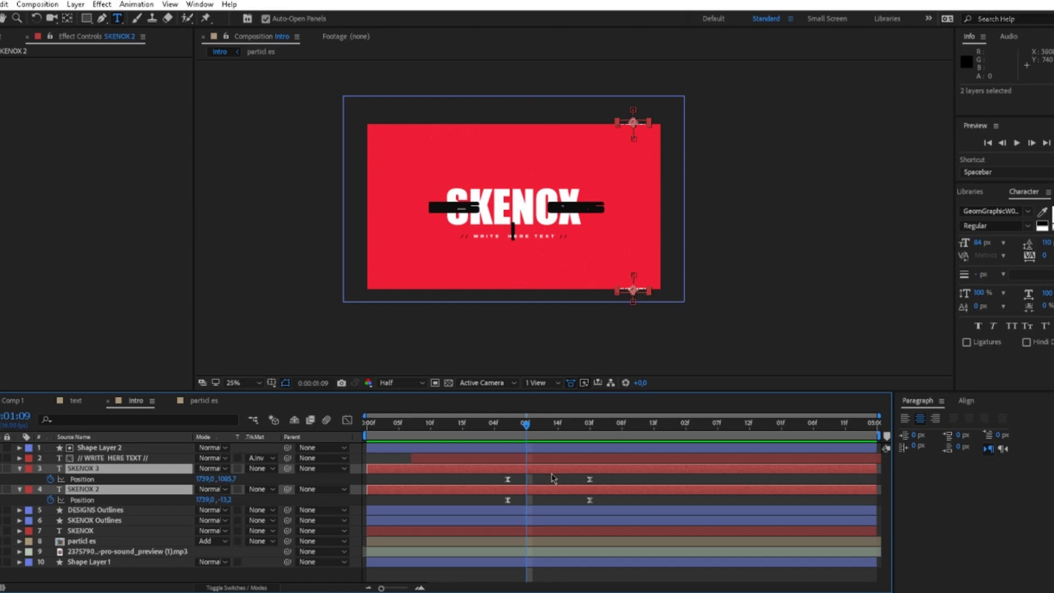
pyautogui.rightClick(555, 469)
pyautogui.click(618, 482)
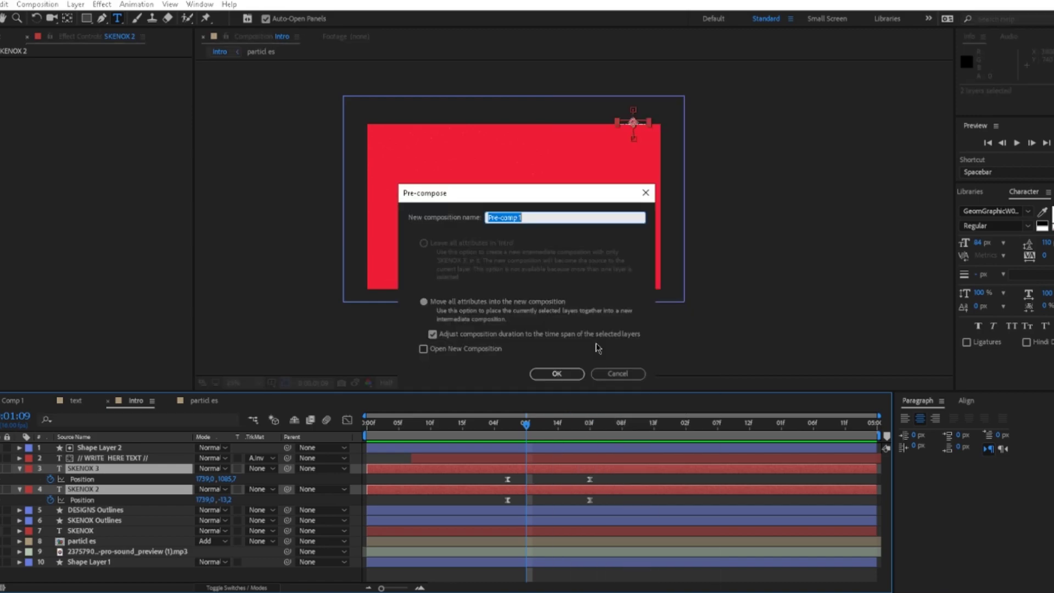
pyautogui.click(562, 372)
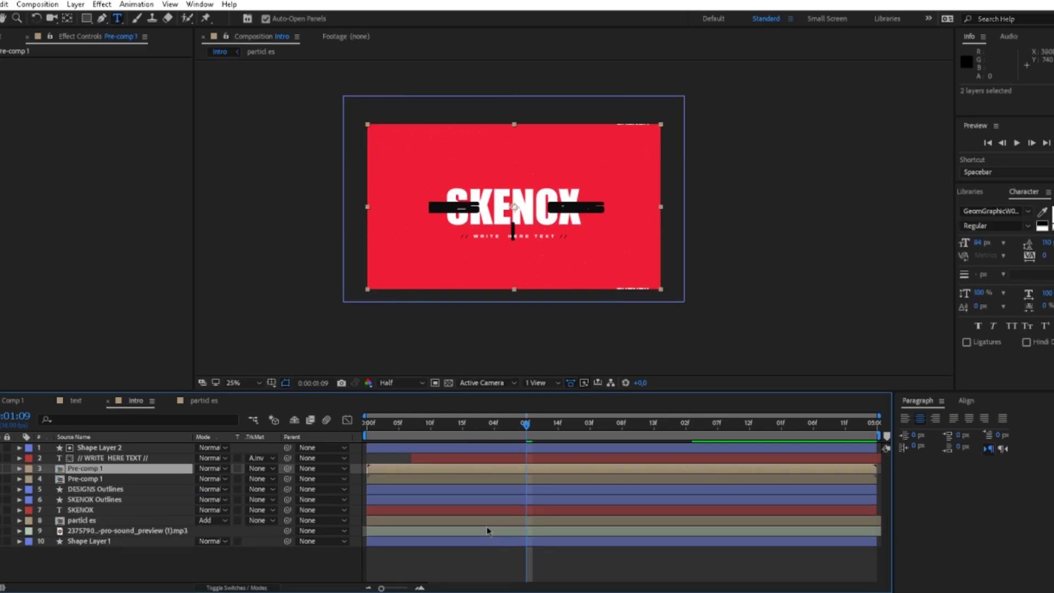
# Shift the upper Pre-comp 1 copy horizontally to X position -614 so its SKENOX texts sit in the frame's opposite corners.
pyautogui.press('p')
pyautogui.moveTo(215, 479); pyautogui.dragTo(0, 480)
pyautogui.click(553, 427)
pyautogui.moveTo(201, 479); pyautogui.dragTo(0, 479)
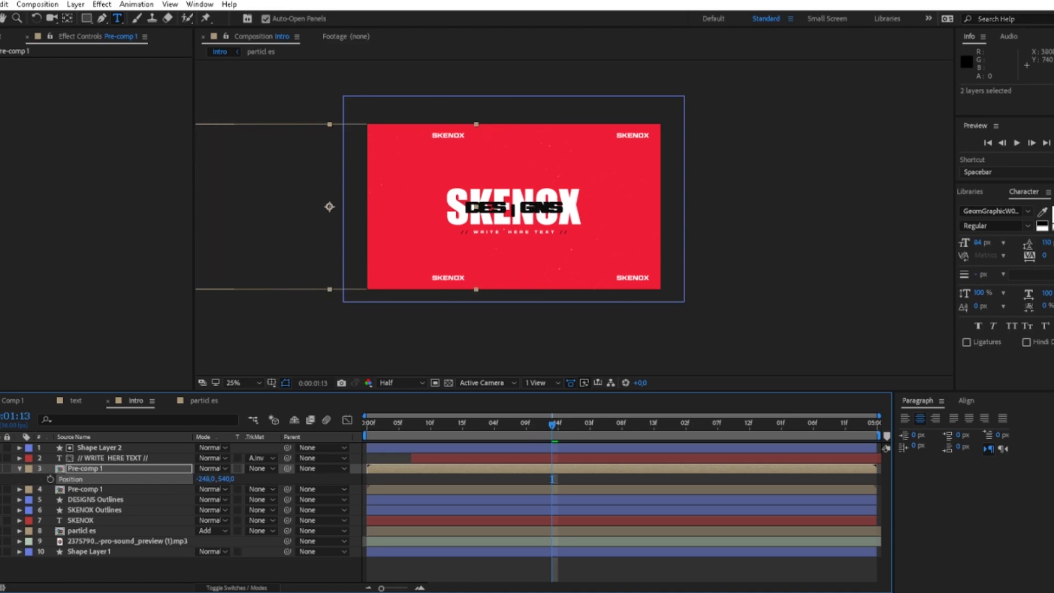
pyautogui.moveTo(169, 481); pyautogui.dragTo(153, 481)
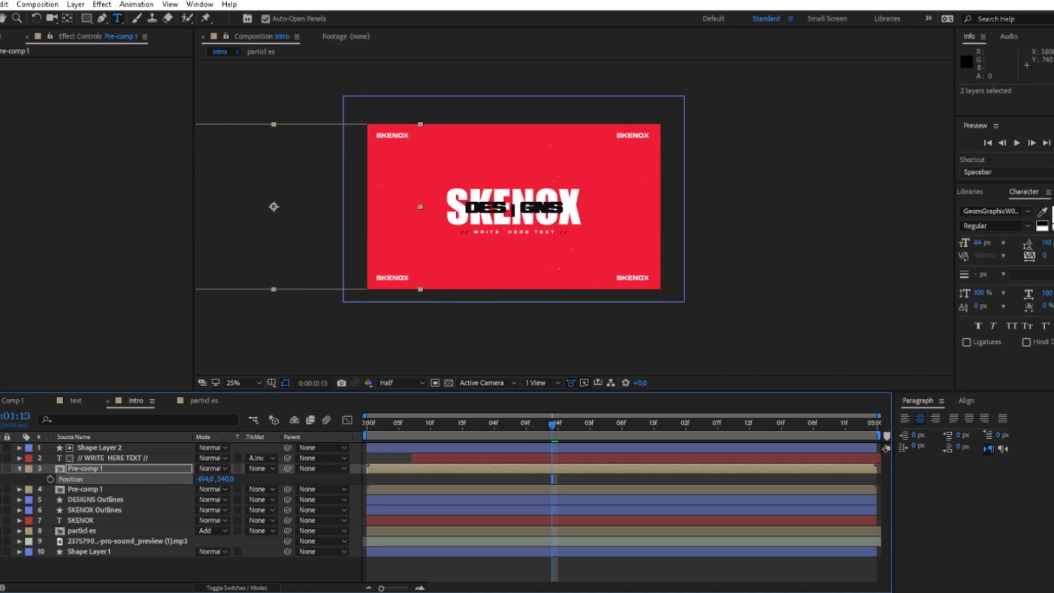
pyautogui.click(521, 581)
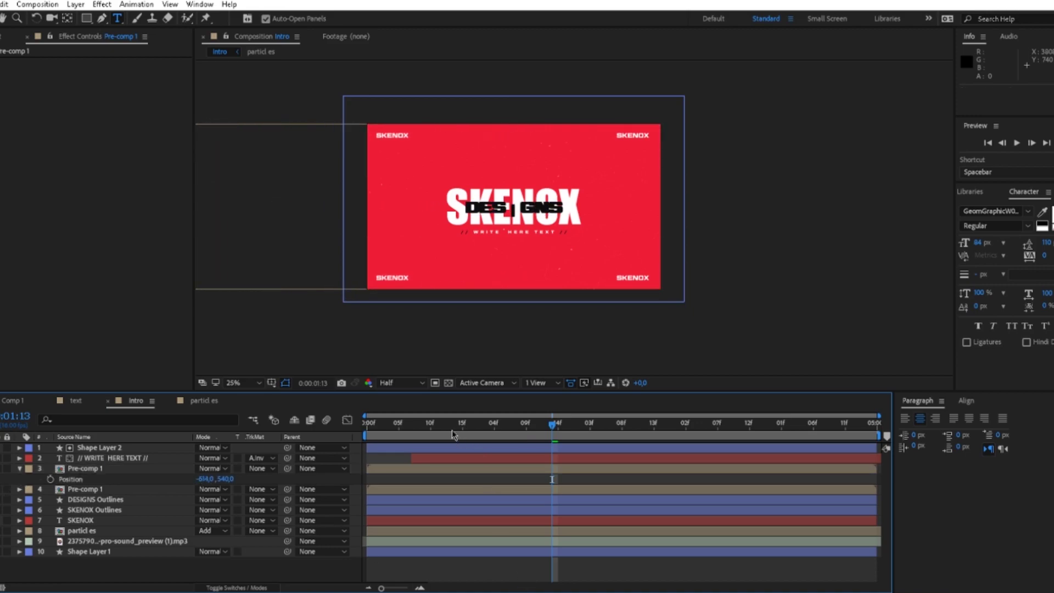
# Preview the whole intro from the first frame with all four corner texts sliding in.
pyautogui.press('Home')
pyautogui.hotkey('ctrl', 'a')
pyautogui.press('space')
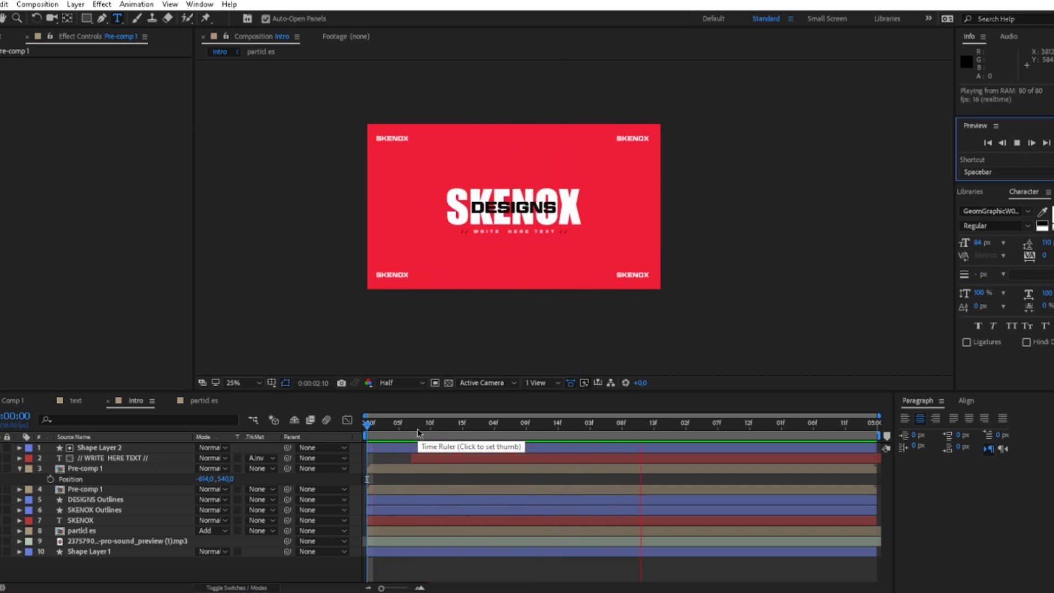
pyautogui.press('space')
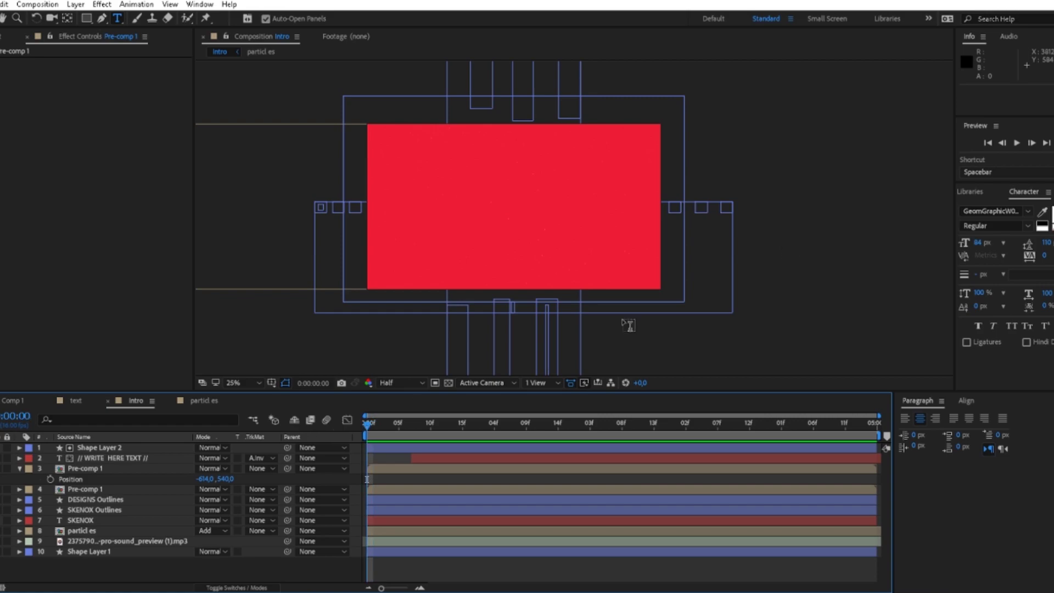
pyautogui.click(1018, 143)
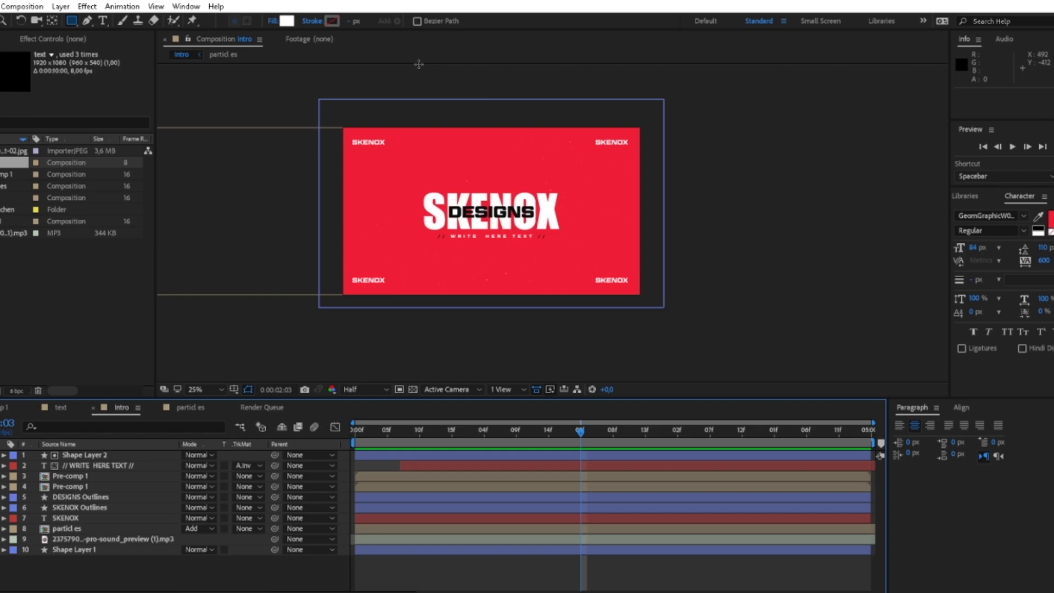
# Draw a narrow vertical rectangle about 260 px tall above the frame and fill it with the DESIGNS text's near-black 0D0C0D.
pyautogui.moveTo(418, 65); pyautogui.dragTo(432, 103)
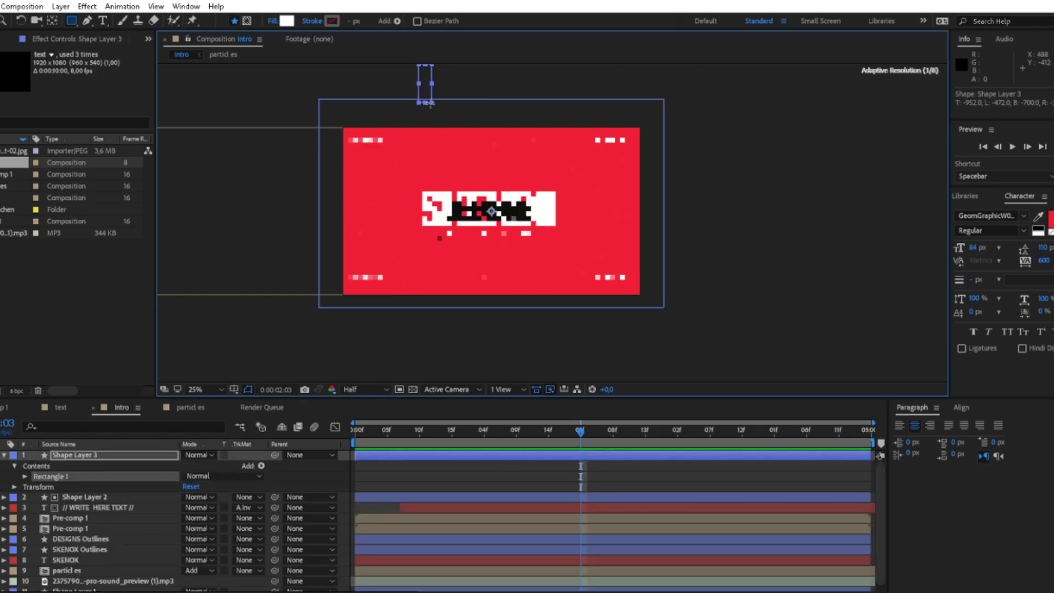
pyautogui.press('v')
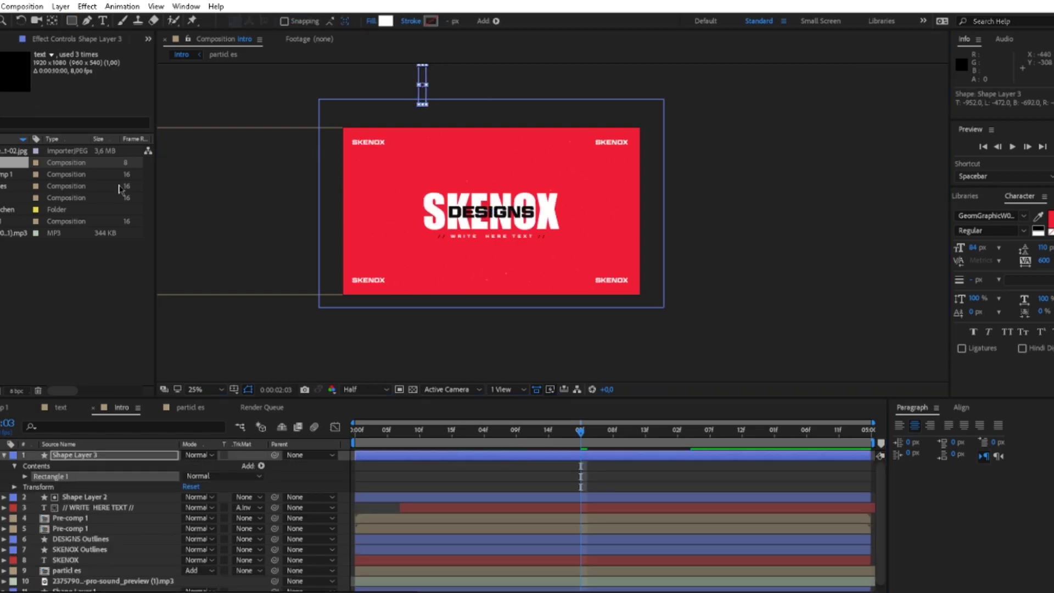
pyautogui.click(385, 22)
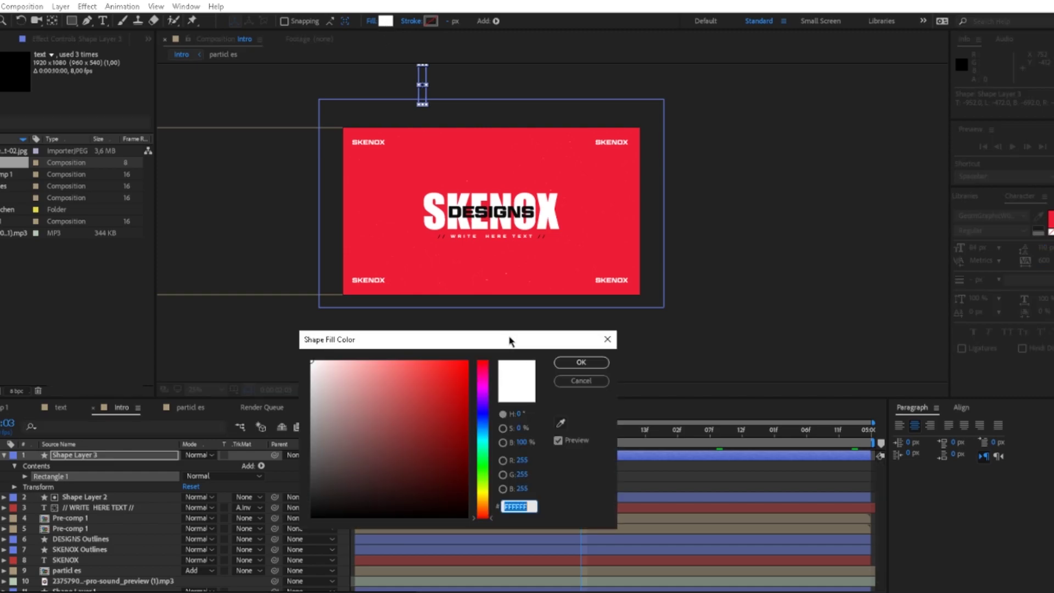
pyautogui.click(561, 423)
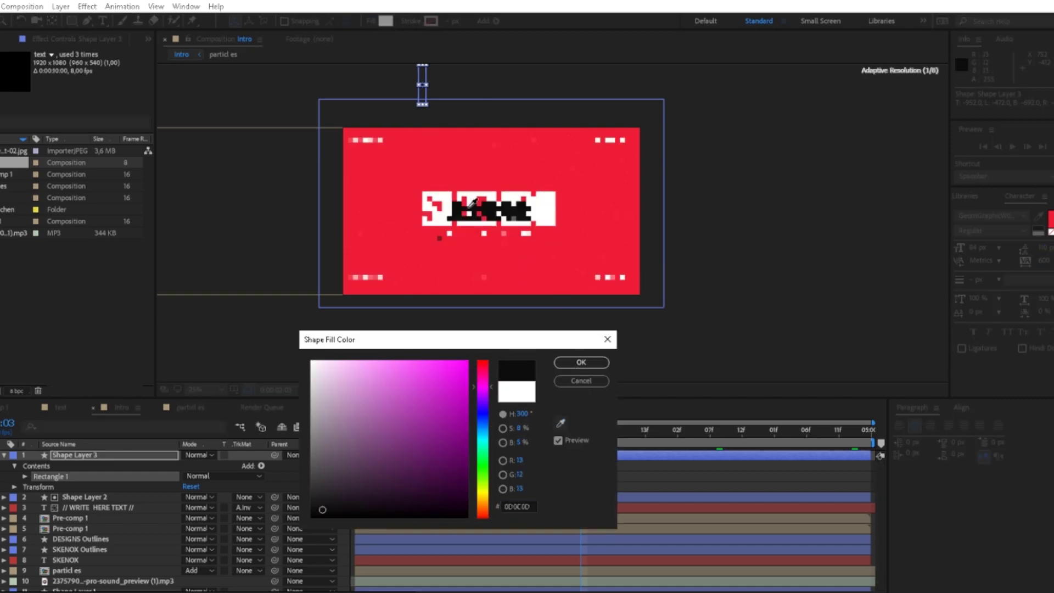
pyautogui.click(473, 203)
pyautogui.click(581, 362)
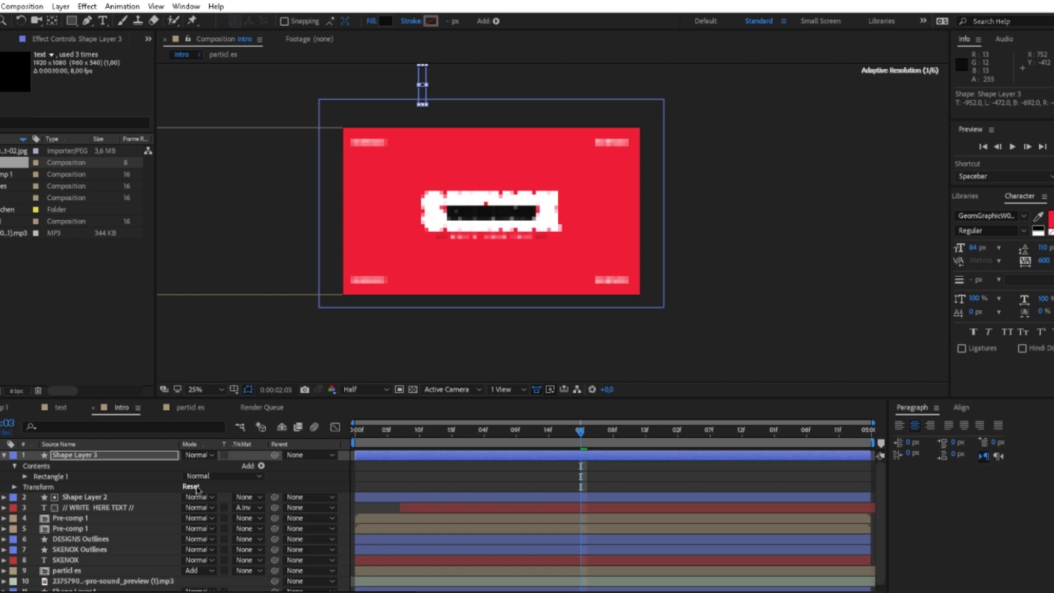
# Move the black bar's anchor point to the middle of its lower edge.
pyautogui.press('s')
pyautogui.press(',')
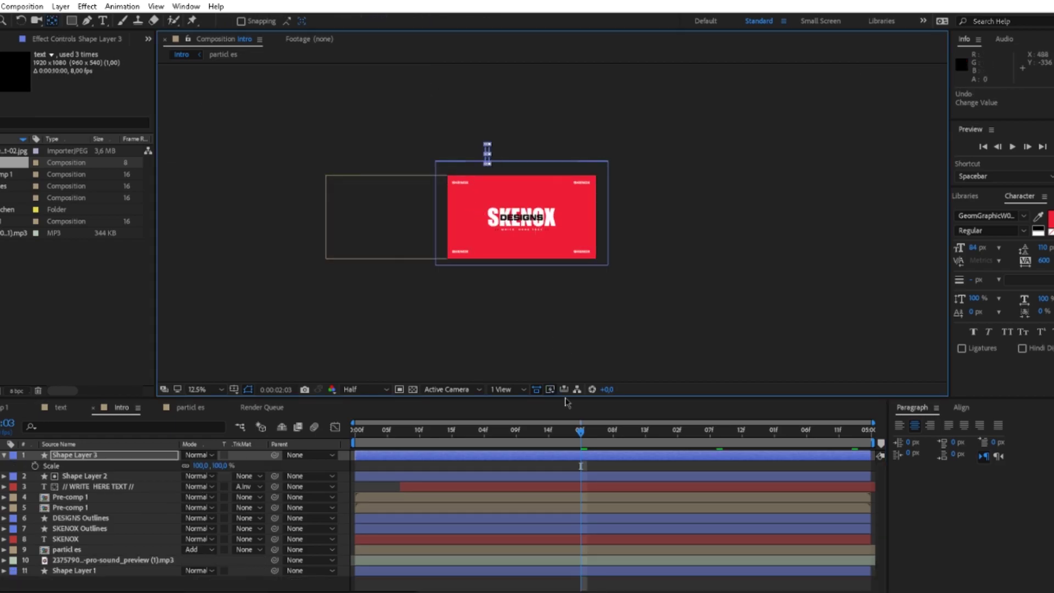
pyautogui.scroll(1, 506, 183)
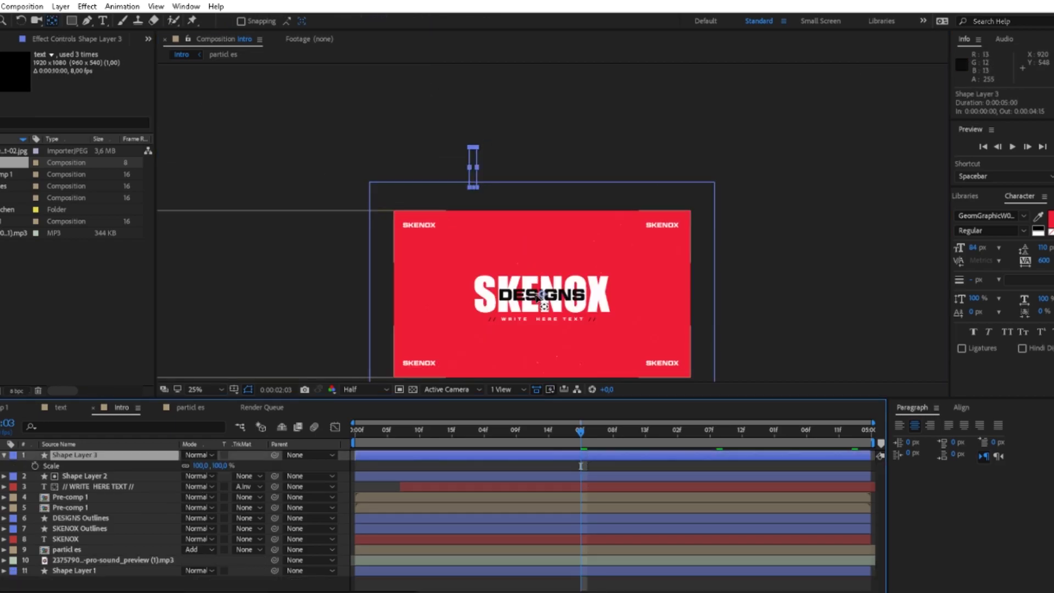
pyautogui.moveTo(468, 198); pyautogui.dragTo(473, 187)
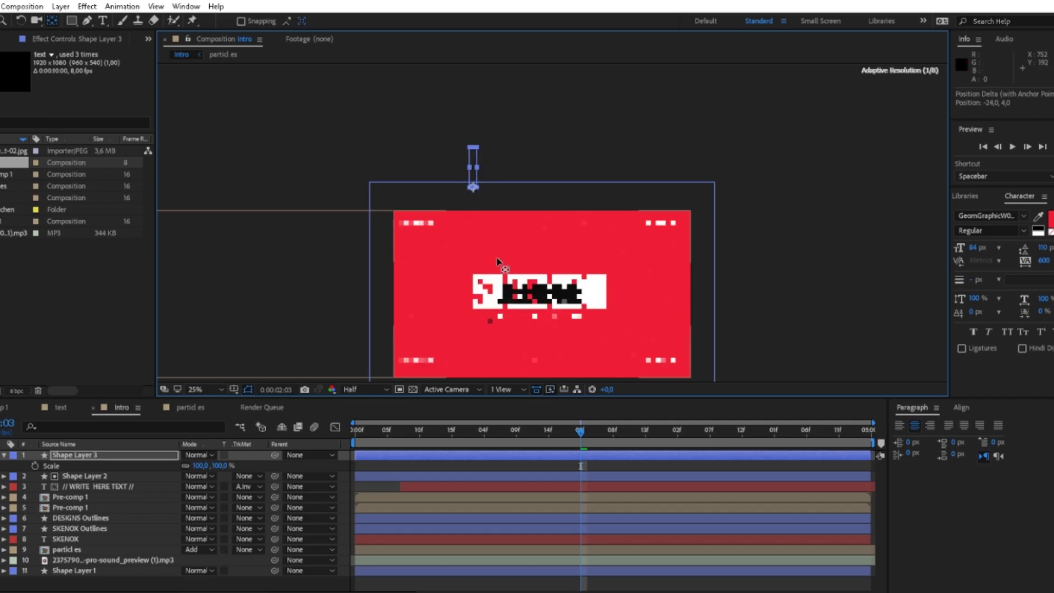
# Keyframe the black bar's position so it drops from Y -152 above the frame to Y 344 at 0:00:02:03.
pyautogui.press('p')
pyautogui.click(128, 466)
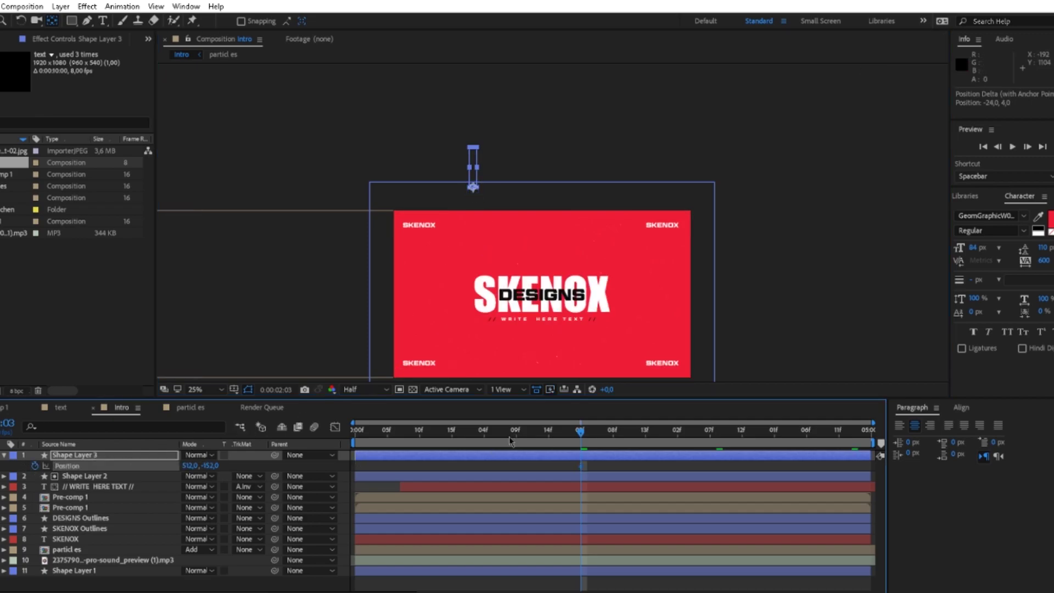
pyautogui.press('k')
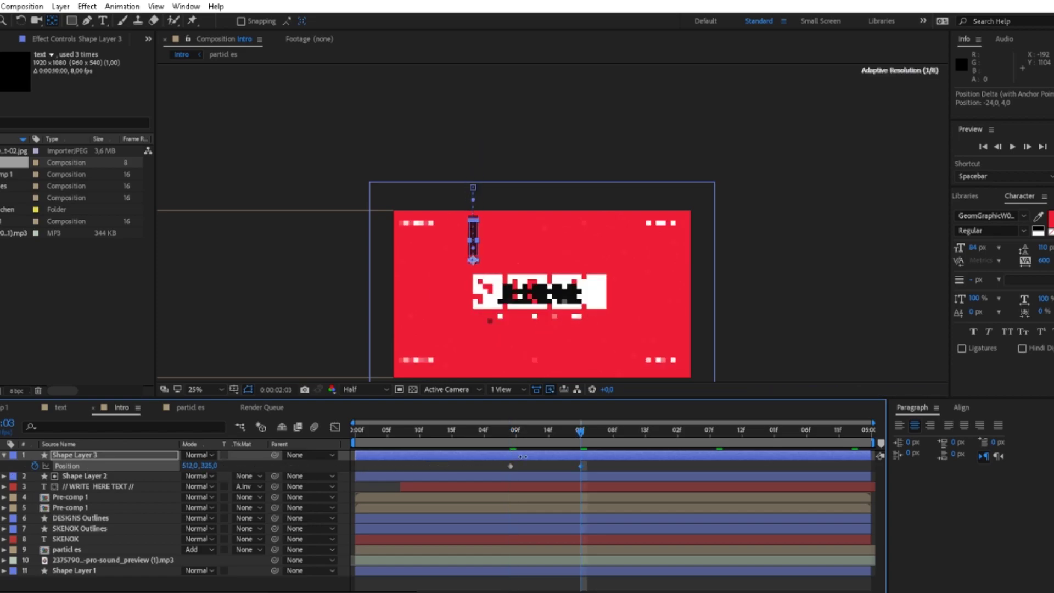
# Keyframe the black bar's scale from 100% at 0:00:02:03 to unlinked values of 53% width and 48% height at 0:00:03:00.
pyautogui.press('s')
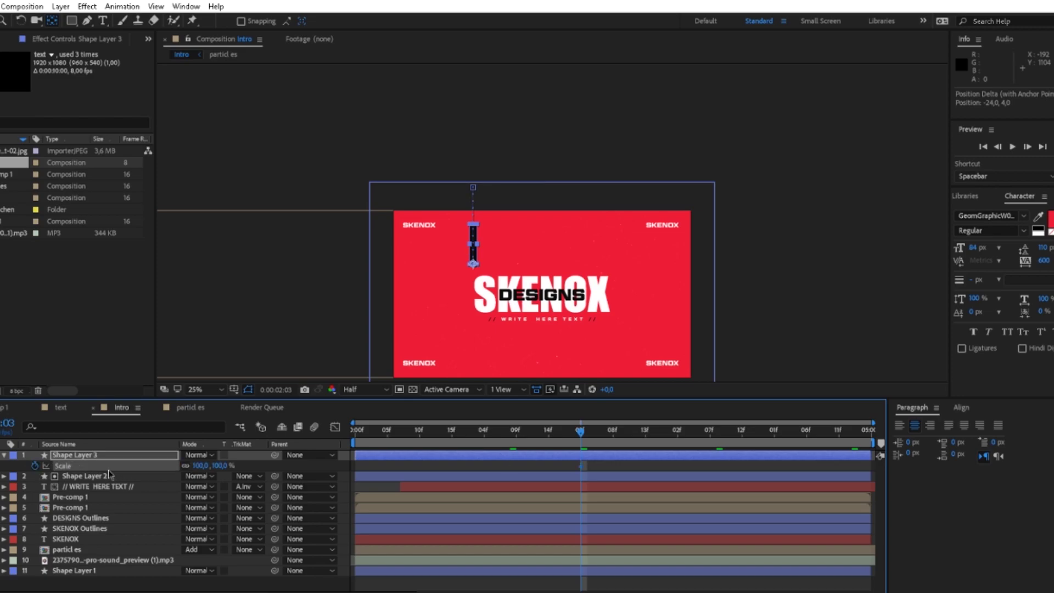
pyautogui.click(664, 433)
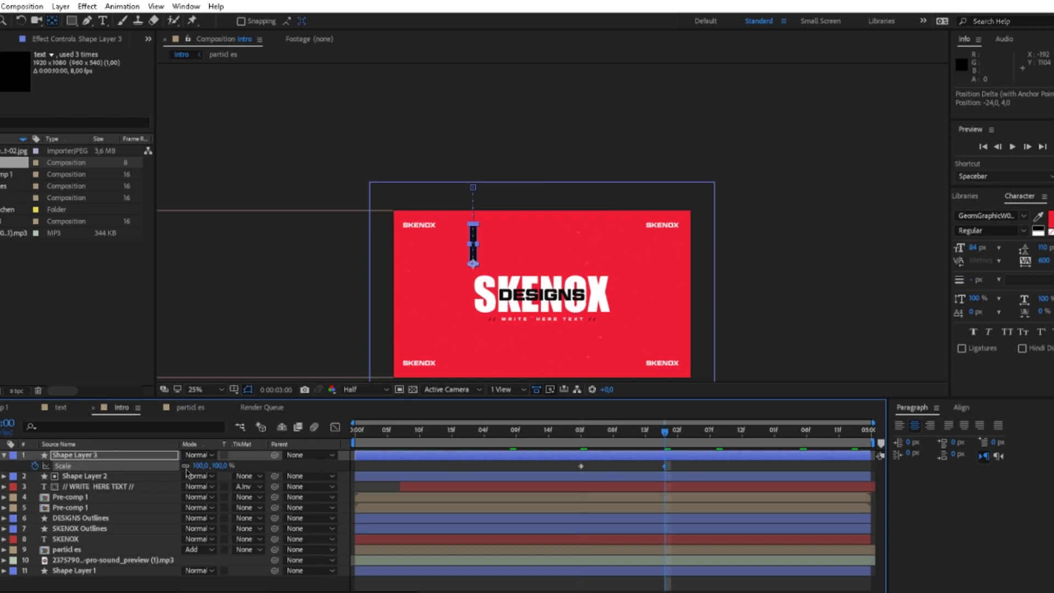
pyautogui.moveTo(212, 466); pyautogui.dragTo(198, 466)
pyautogui.moveTo(193, 467); pyautogui.dragTo(207, 470)
pyautogui.click(242, 470)
pyautogui.scroll(-1, 391, 209)
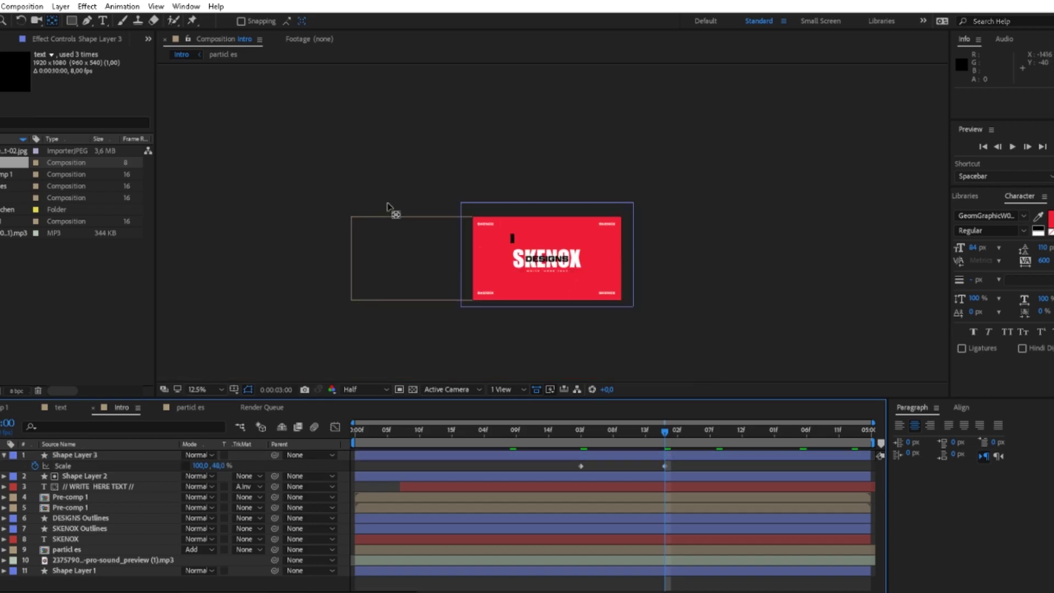
pyautogui.scroll(2, 556, 282)
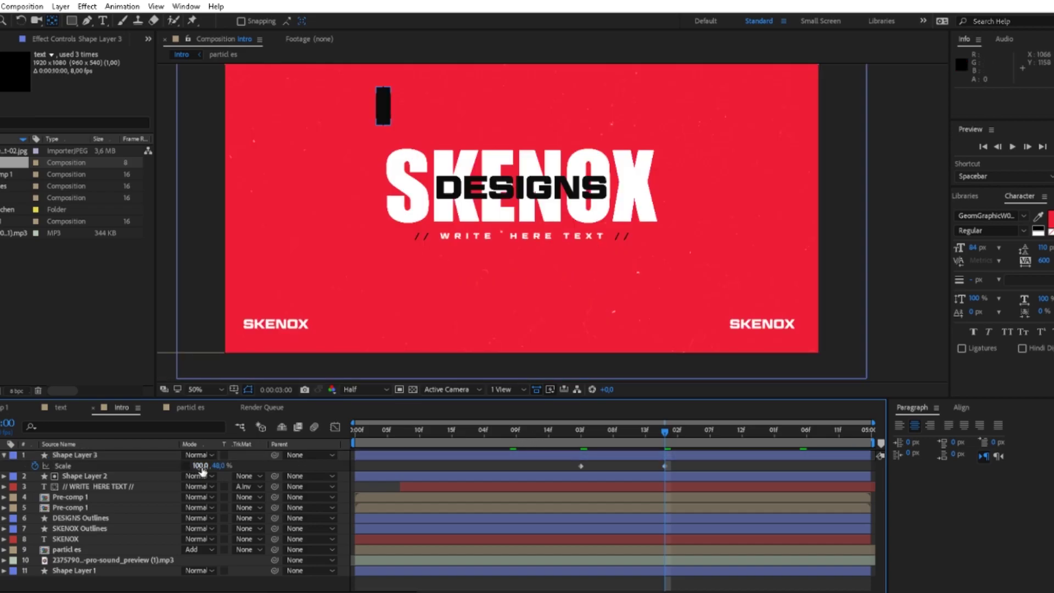
pyautogui.moveTo(202, 470); pyautogui.dragTo(198, 472)
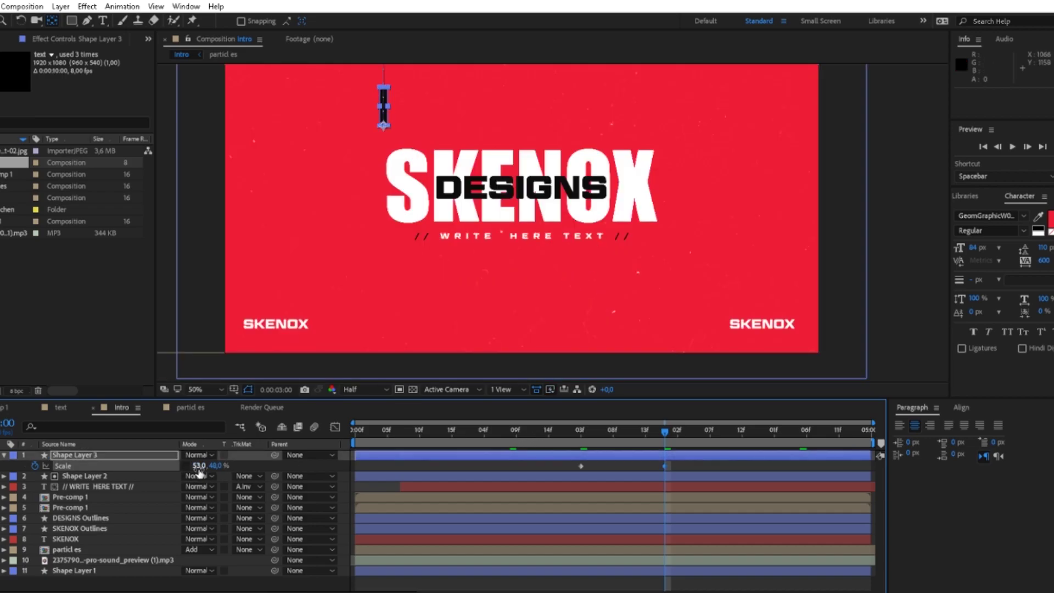
pyautogui.click(235, 467)
# Apply Easy Ease to all anchor point, position and scale keyframes of the black bar and preview its drop from 0:00:01:06.
pyautogui.click(623, 459)
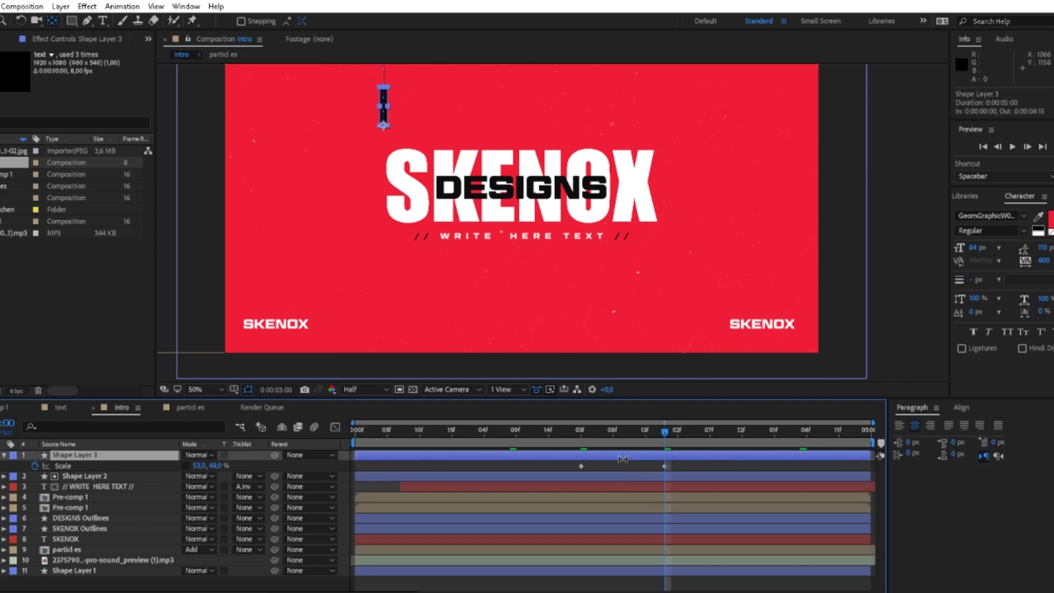
pyautogui.press('u')
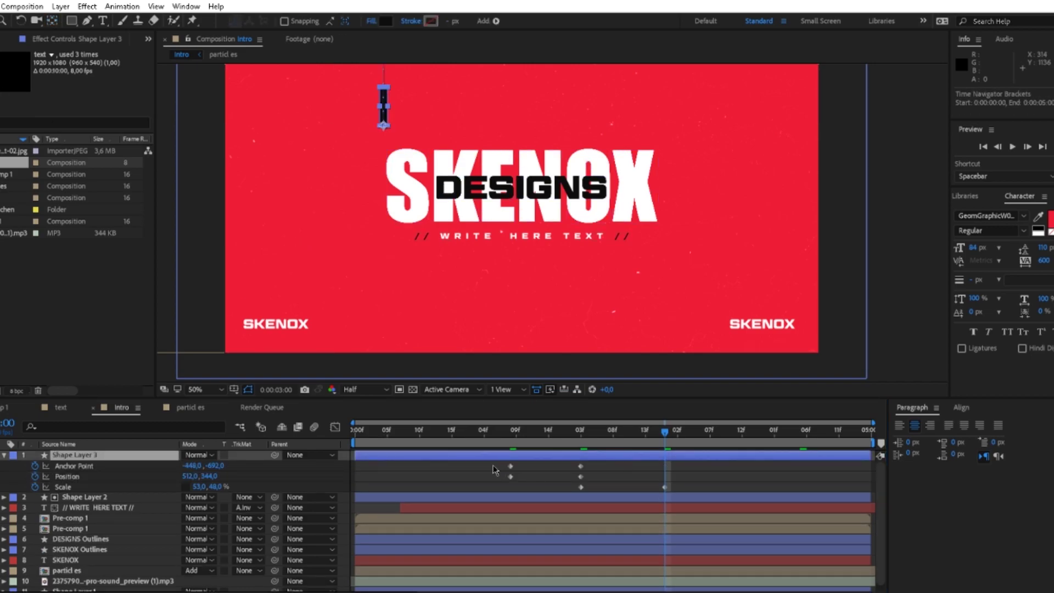
pyautogui.moveTo(492, 463); pyautogui.dragTo(693, 502)
pyautogui.press('F9')
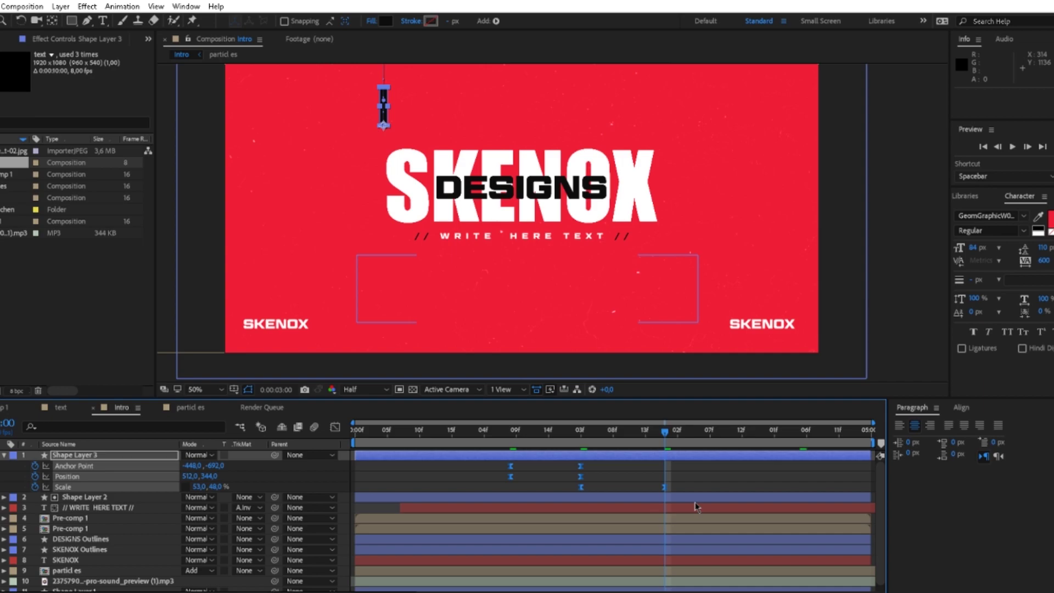
pyautogui.click(495, 432)
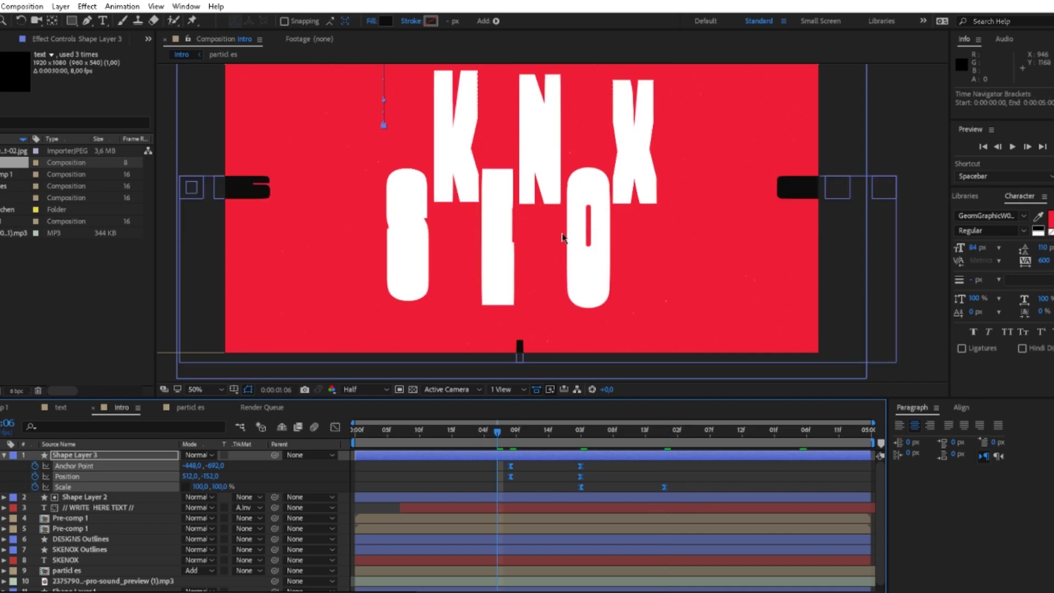
pyautogui.scroll(-1, 722, 338)
pyautogui.press('space')
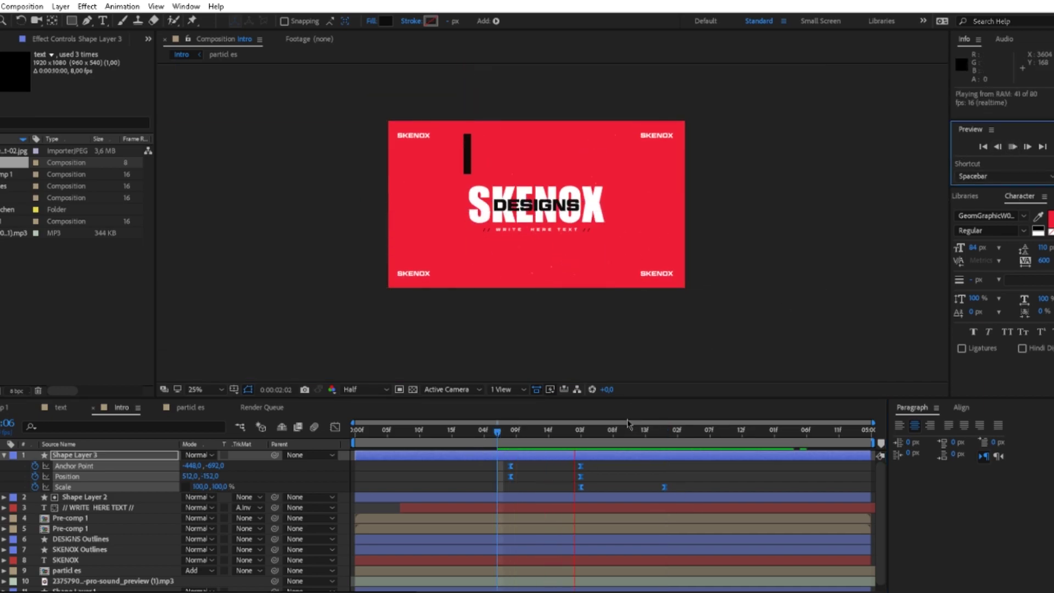
pyautogui.click(574, 432)
# Move the bar's last scale keyframe earlier to about 0:00:02:10 and reshape the scale speed graph so the change peaks early.
pyautogui.click(638, 473)
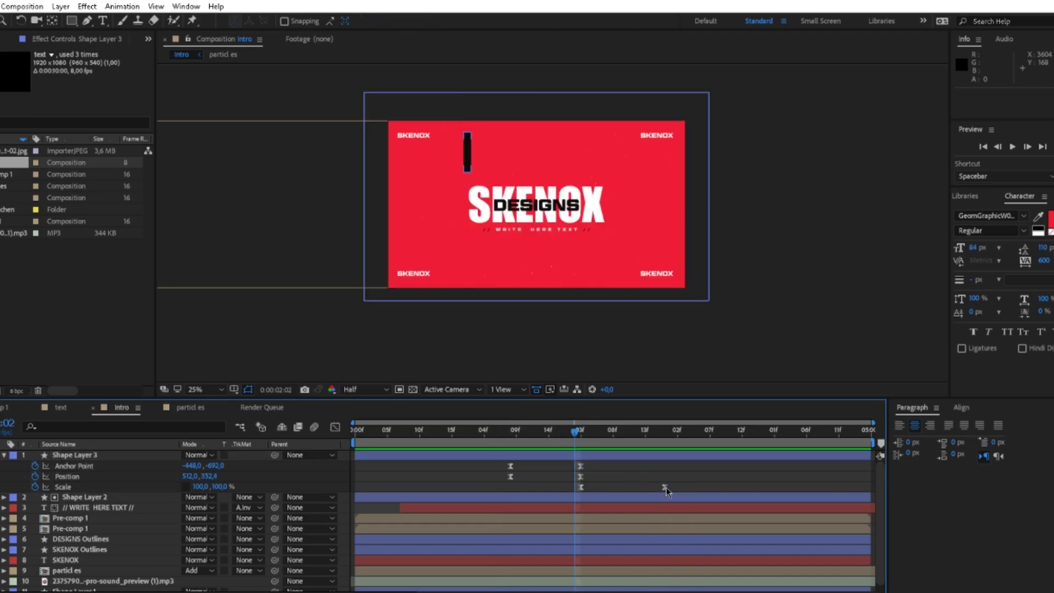
pyautogui.moveTo(665, 487); pyautogui.dragTo(568, 495)
pyautogui.hotkey('shift', 'F3')
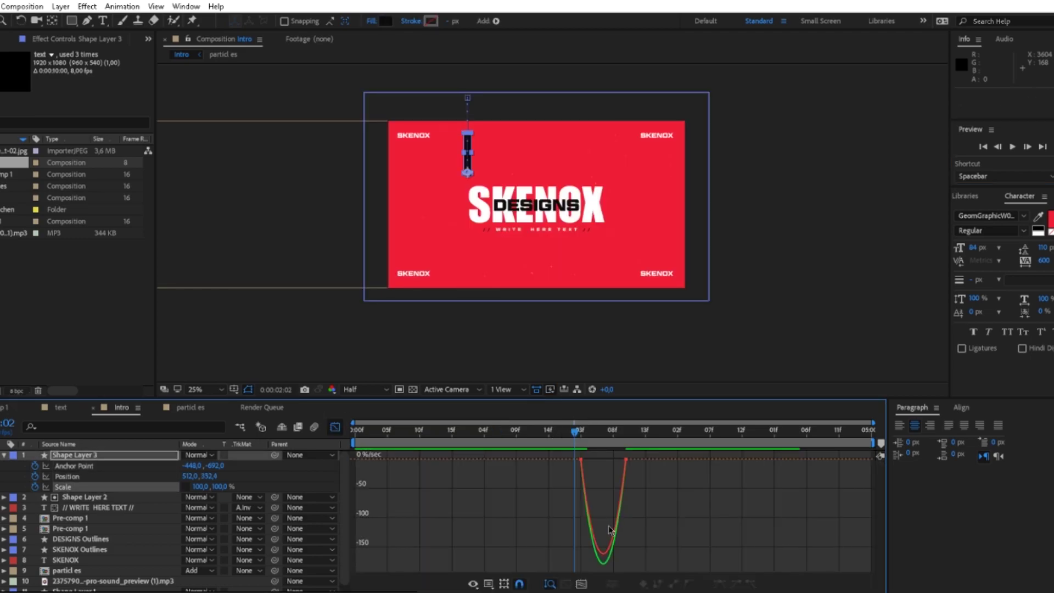
pyautogui.moveTo(647, 477); pyautogui.dragTo(602, 461)
pyautogui.click(628, 468)
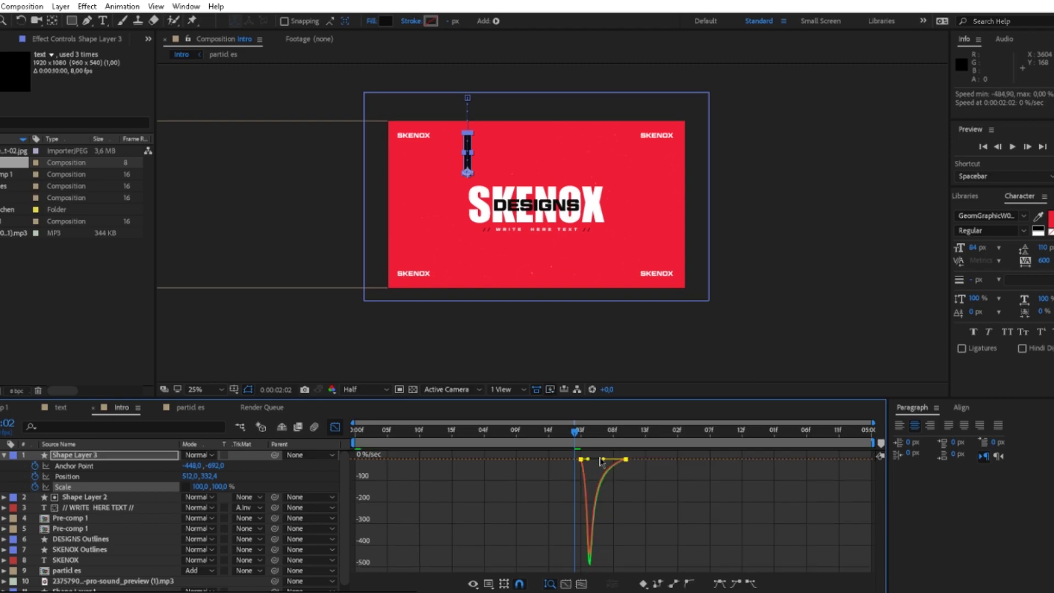
# Preview the bar's adjusted shrinking, leave the graph view, and replay the drop from 0:00:01:07.
pyautogui.click(1013, 147)
pyautogui.click(335, 427)
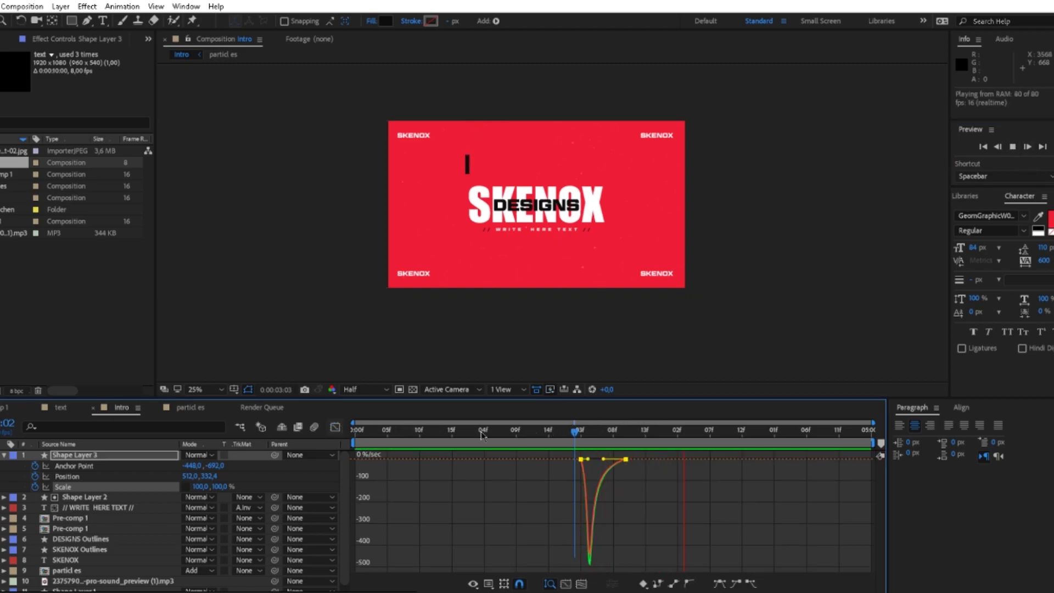
pyautogui.click(505, 434)
pyautogui.click(1013, 147)
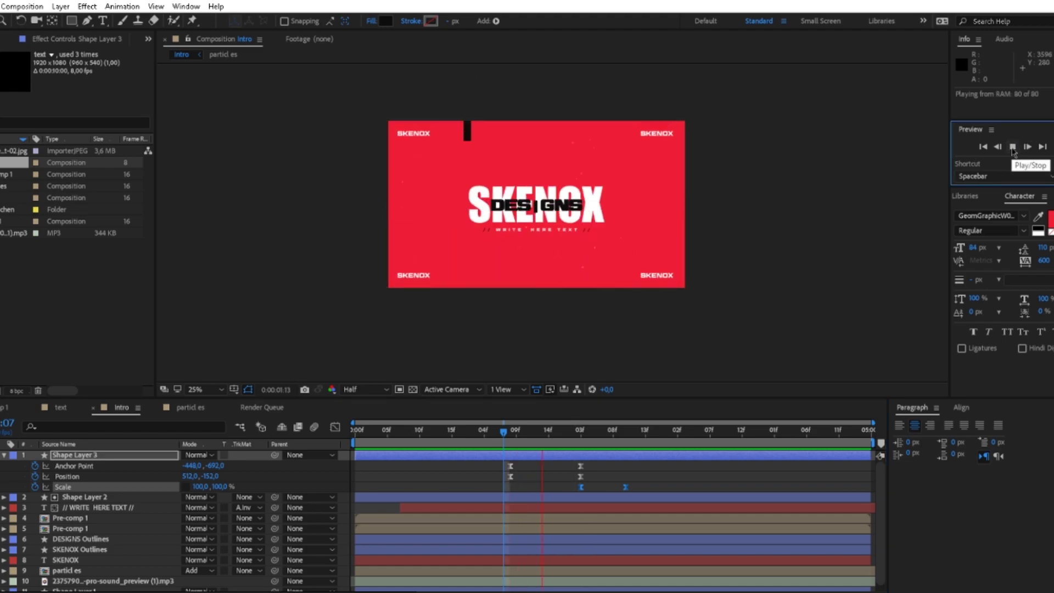
pyautogui.press('space')
# Move the bar's first anchor point and position keyframes to about 0:00:01:10 and reshape the speed graph so the drop peaks late.
pyautogui.moveTo(542, 480); pyautogui.dragTo(524, 467)
pyautogui.moveTo(585, 478); pyautogui.dragTo(495, 466)
pyautogui.click(335, 426)
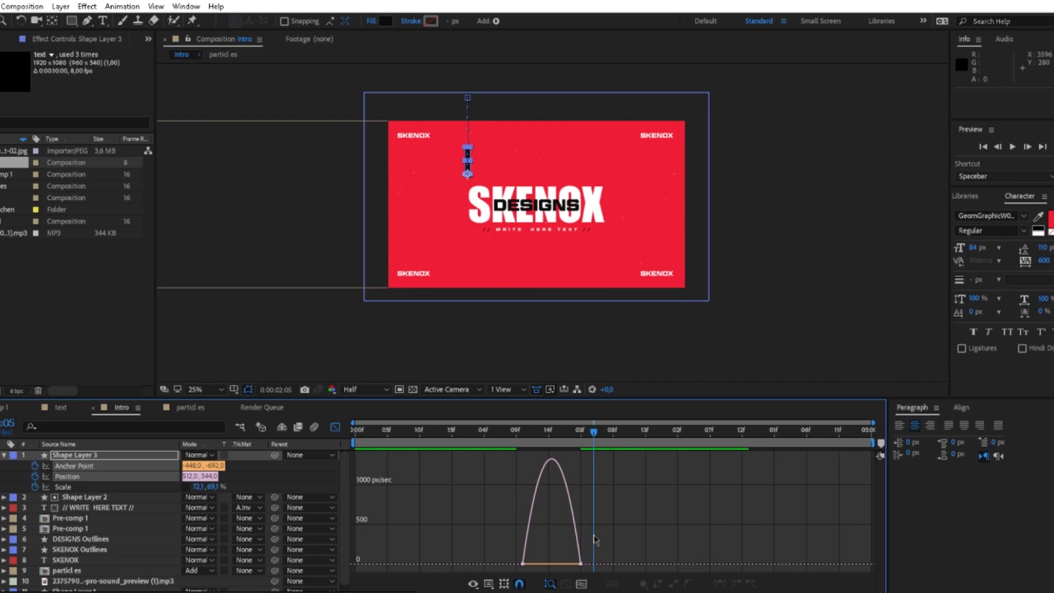
pyautogui.moveTo(495, 544); pyautogui.dragTo(569, 564)
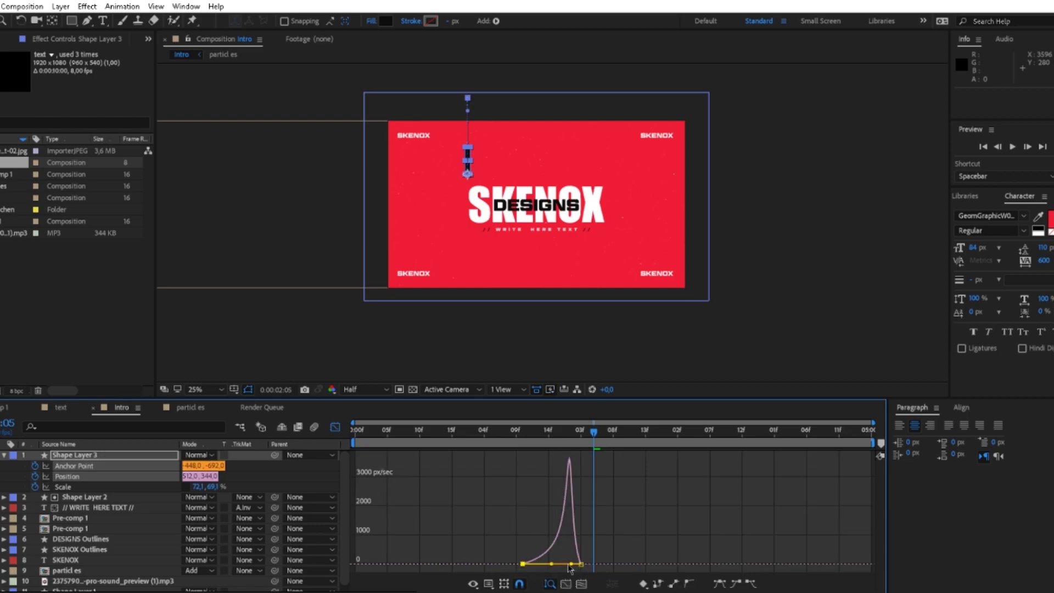
# Start the bar layer at 0:00:00:04, move its scale keyframes earlier to 0:00:02:04 and 0:00:02:11, and preview the timing.
pyautogui.click(334, 428)
pyautogui.click(1013, 147)
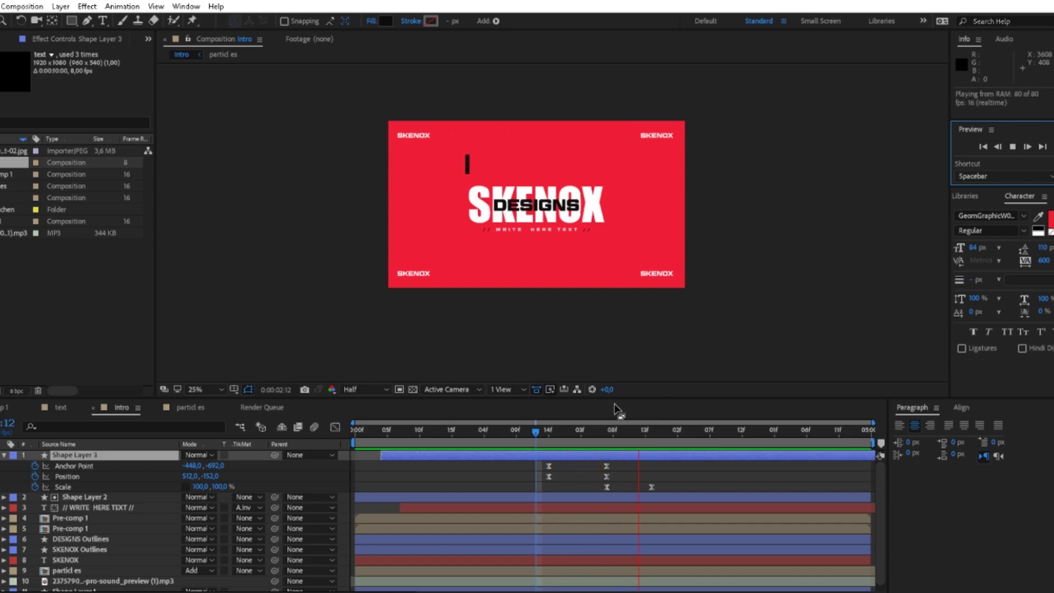
pyautogui.press('space')
pyautogui.moveTo(664, 490); pyautogui.dragTo(588, 489)
pyautogui.click(1014, 148)
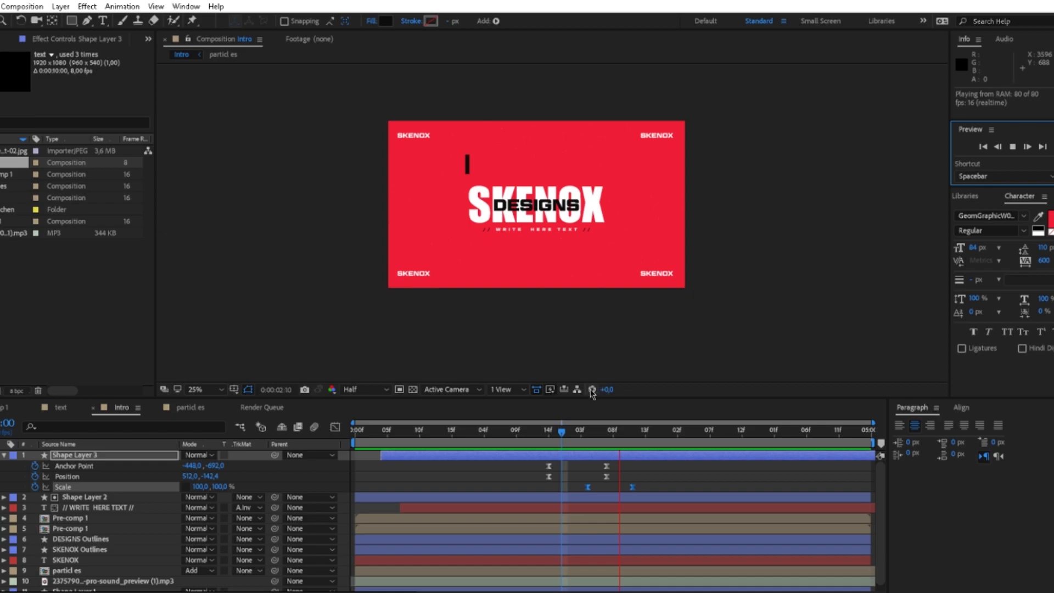
pyautogui.click(1014, 148)
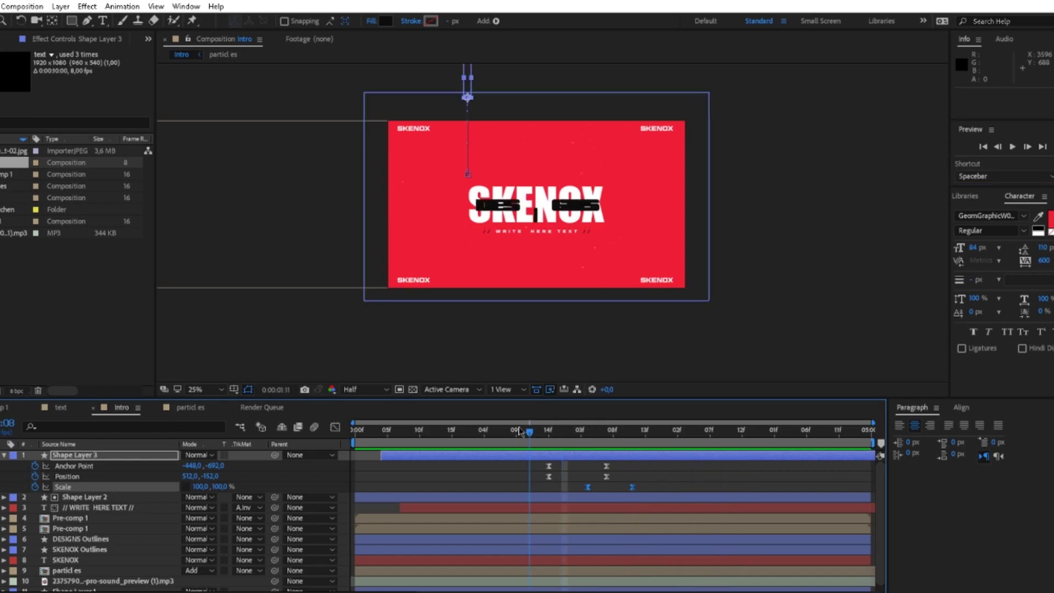
pyautogui.click(1014, 148)
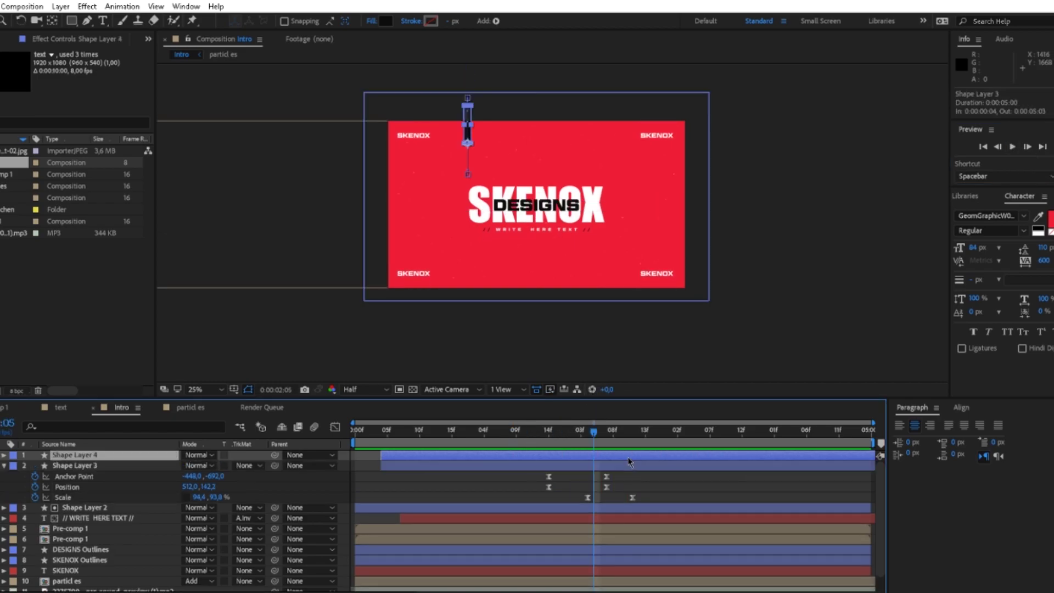
# Pre-compose a duplicate of the black bar as Shape Layer 4 Comp 1 with all attributes moved, and rotate it to 180°.
pyautogui.rightClick(627, 457)
pyautogui.click(656, 490)
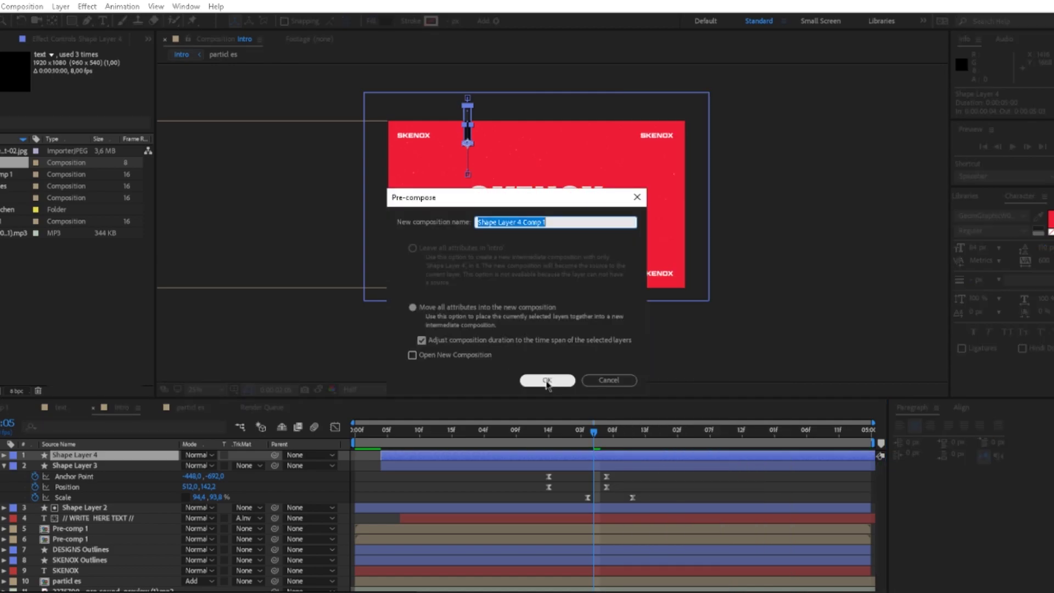
pyautogui.click(547, 381)
pyautogui.press('r')
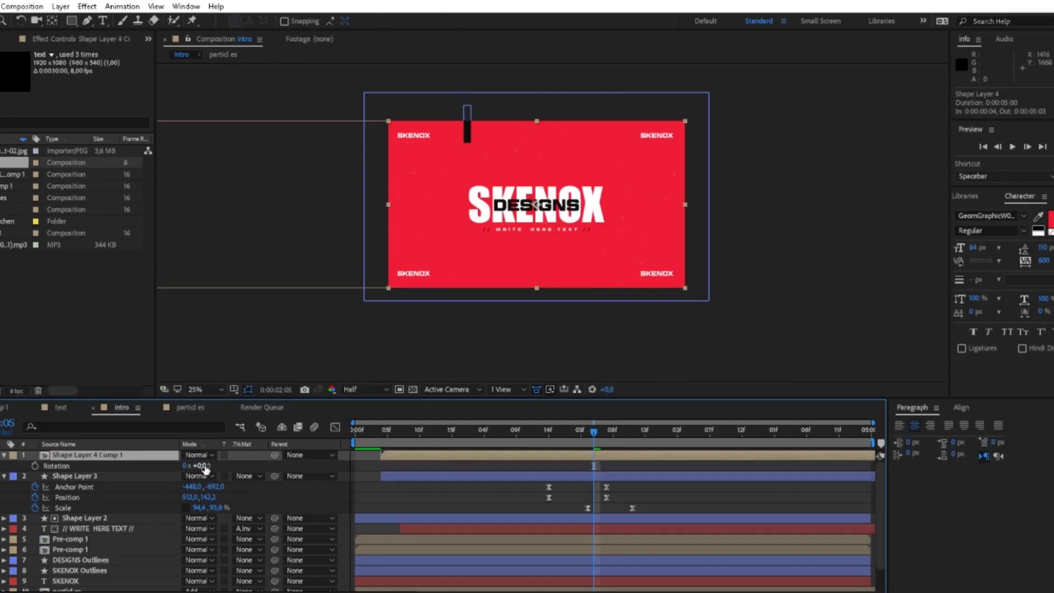
pyautogui.press('Return')
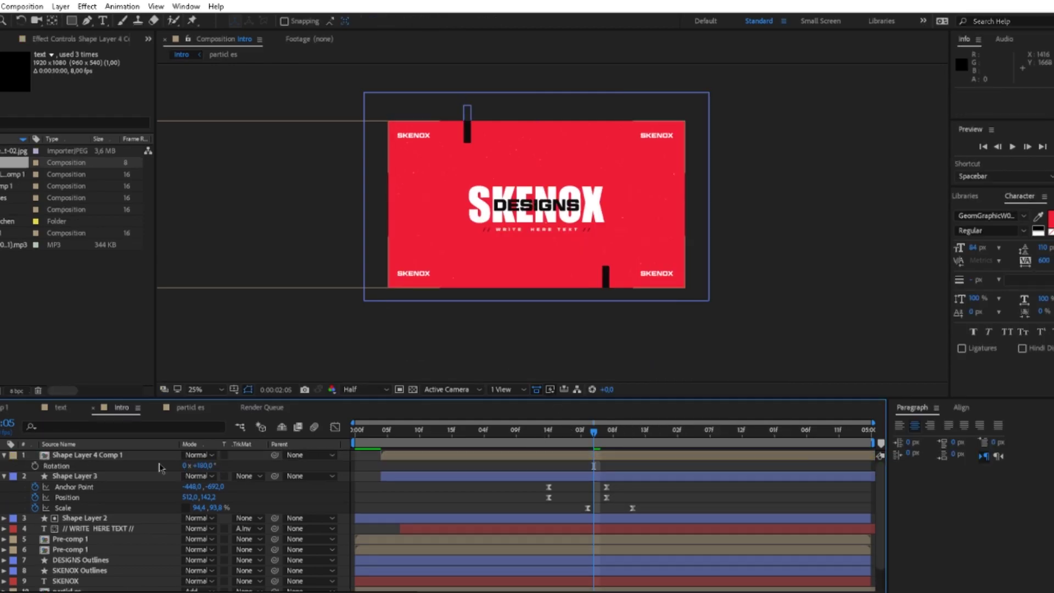
# Move the rotated bar composition to about 560, 560 and set its unlinked scale to 130% width and 76% height.
pyautogui.click(132, 457)
pyautogui.moveTo(613, 272); pyautogui.dragTo(552, 275)
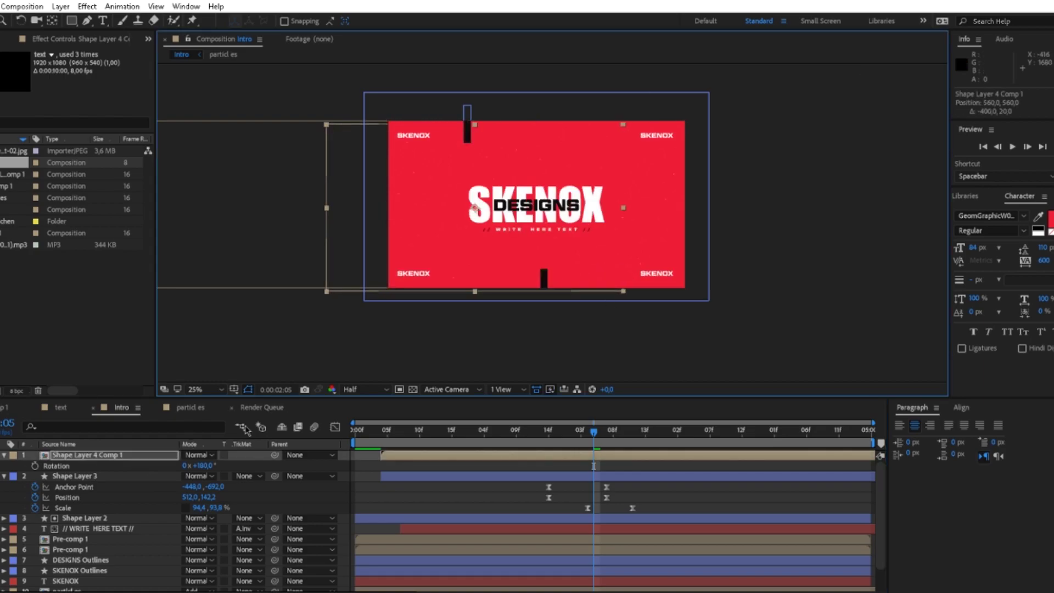
pyautogui.moveTo(193, 466); pyautogui.dragTo(201, 467)
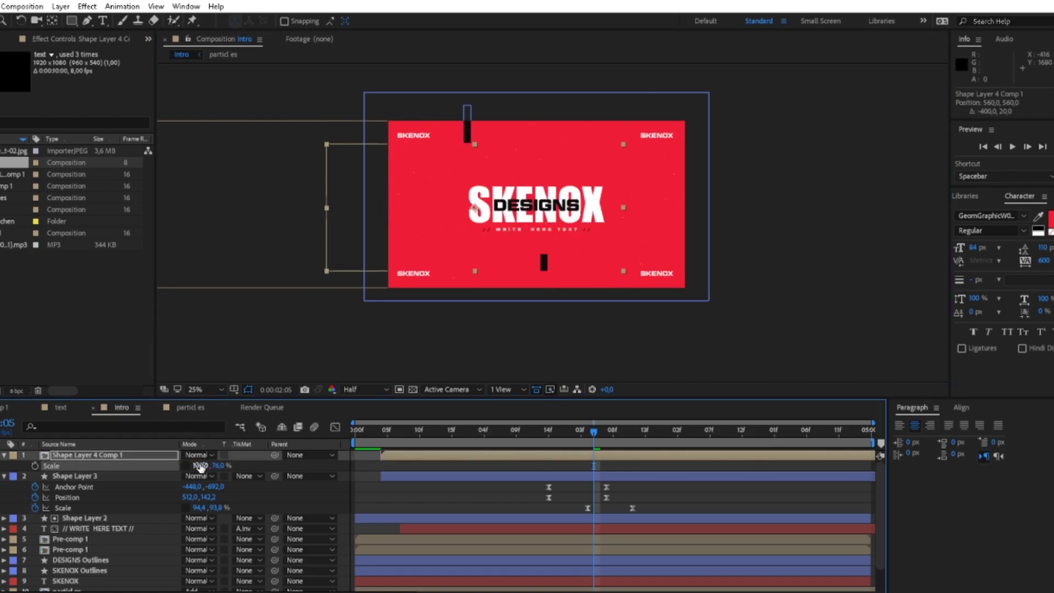
pyautogui.click(515, 465)
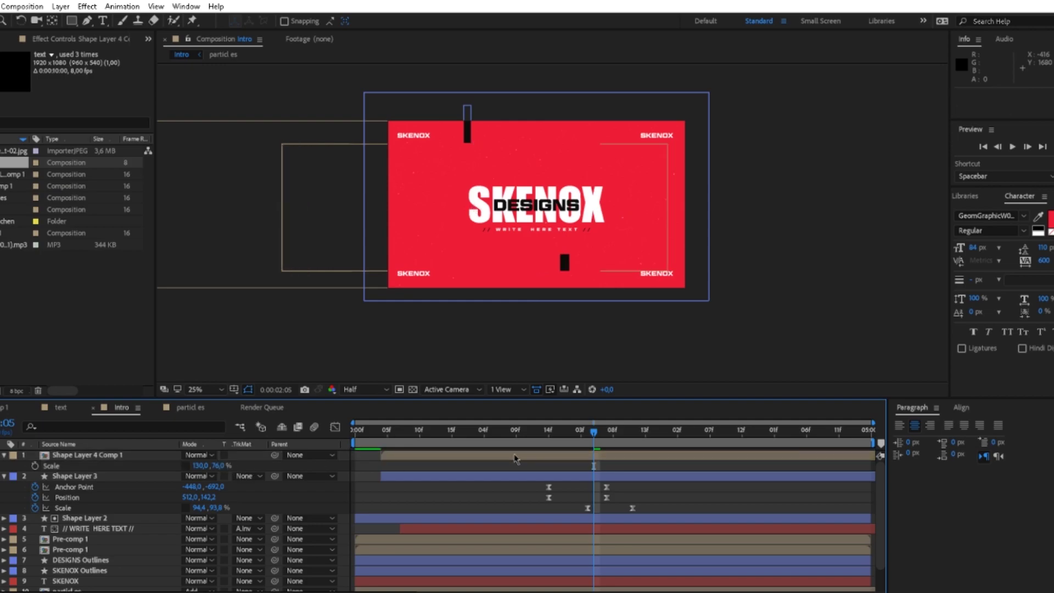
# Offset the second bar's layer to start at 0:00:00:06 and reposition it to about 616, 612, previewing both bars.
pyautogui.click(511, 431)
pyautogui.moveTo(591, 459); pyautogui.dragTo(572, 455)
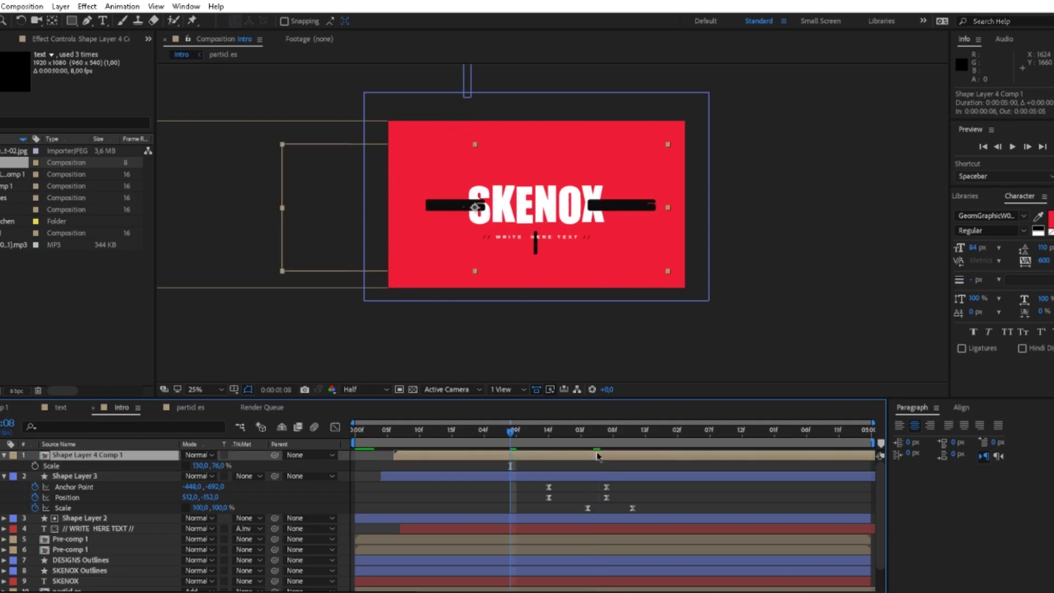
pyautogui.click(1013, 147)
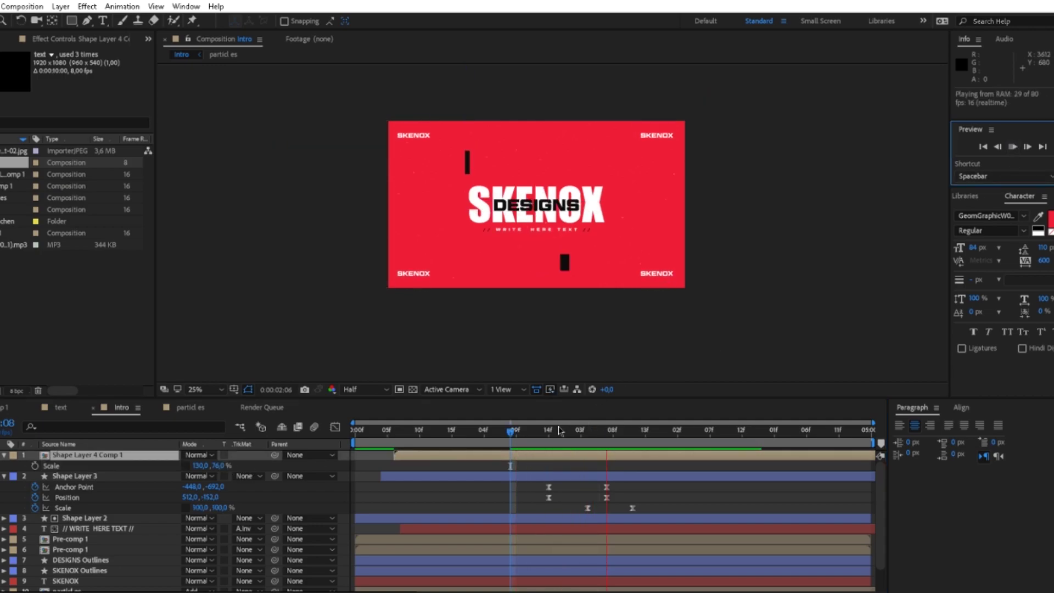
pyautogui.moveTo(552, 434); pyautogui.dragTo(612, 441)
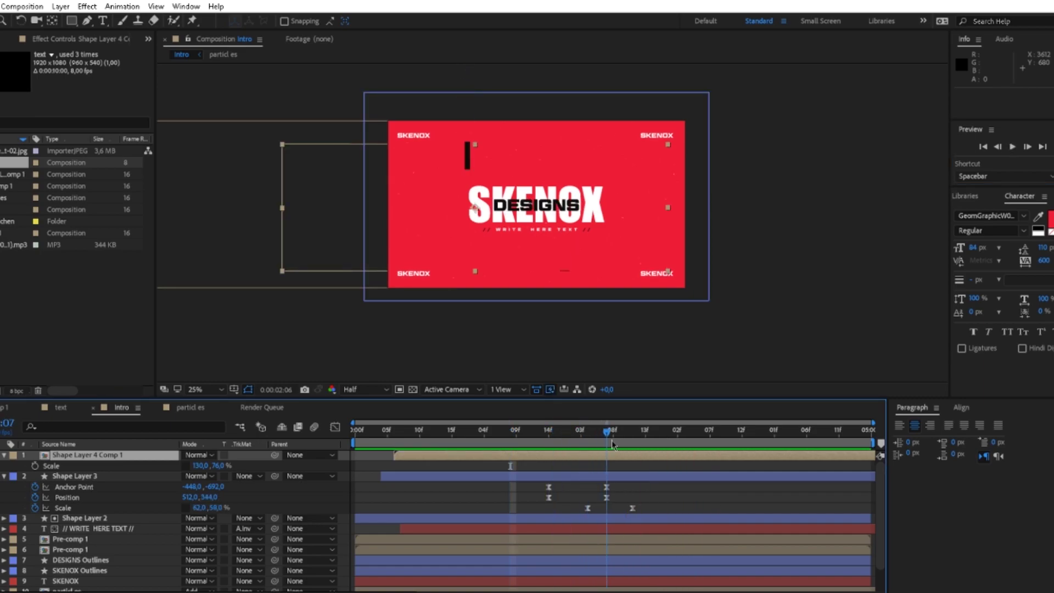
pyautogui.moveTo(585, 238); pyautogui.dragTo(593, 246)
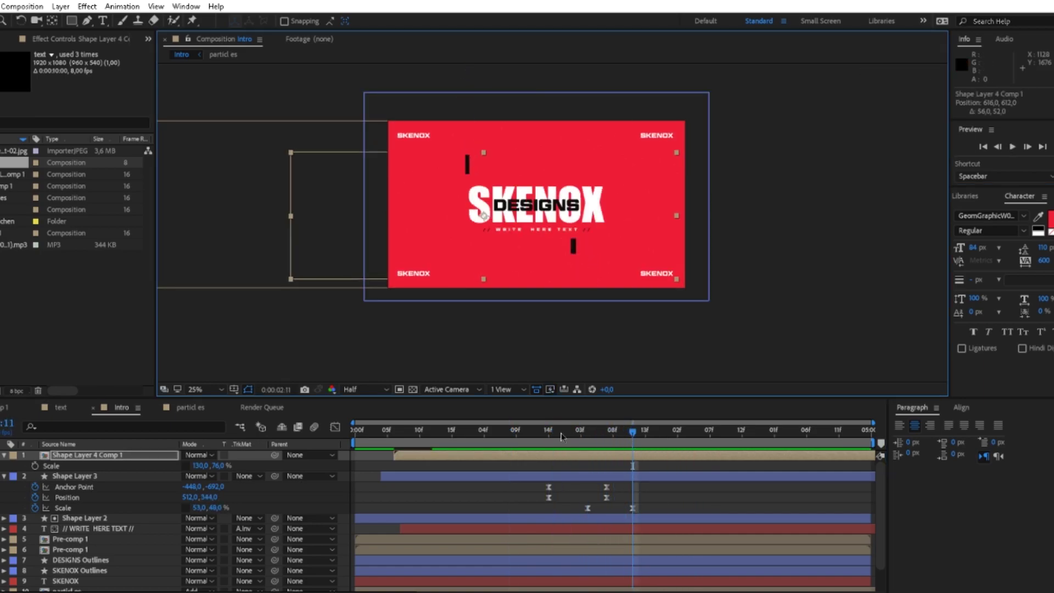
pyautogui.press('space')
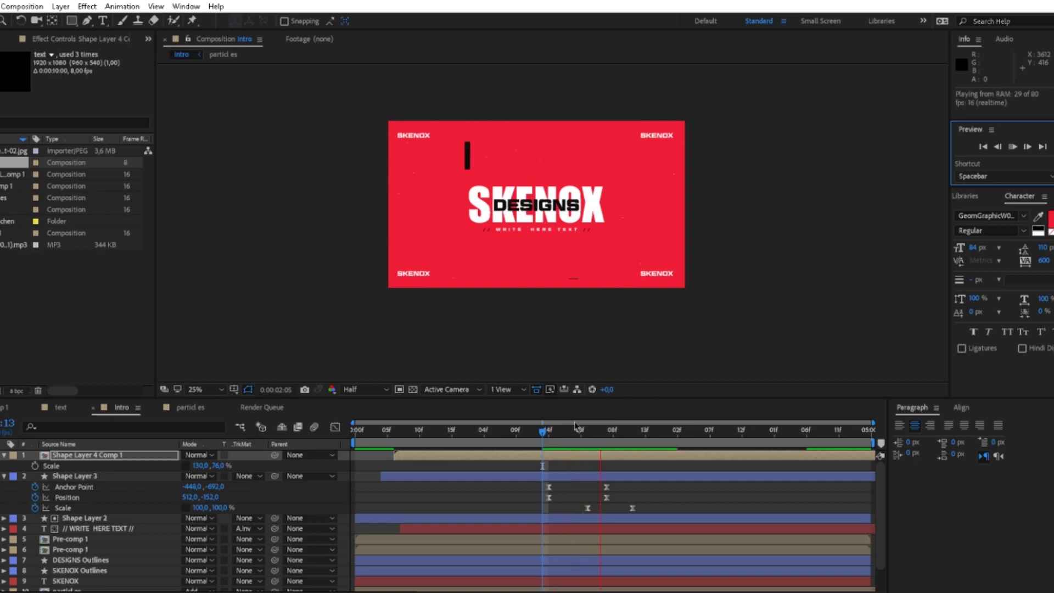
# Duplicate the bar composition, place the copy on the right side of the frame, and set its rotation to 90°.
pyautogui.click(587, 432)
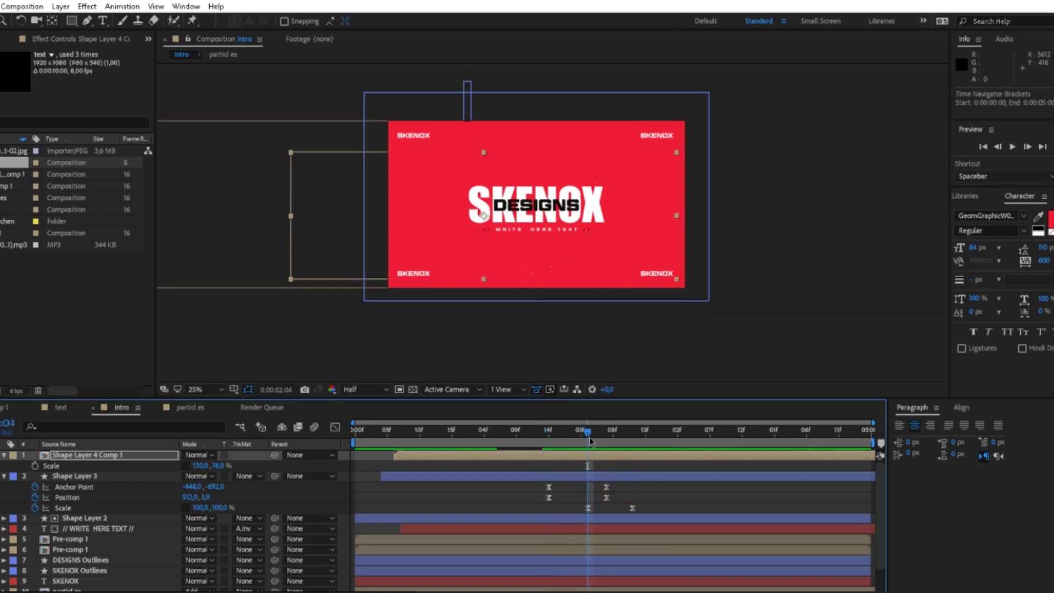
pyautogui.hotkey('ctrl', 'd')
pyautogui.moveTo(578, 453); pyautogui.dragTo(584, 453)
pyautogui.press('r')
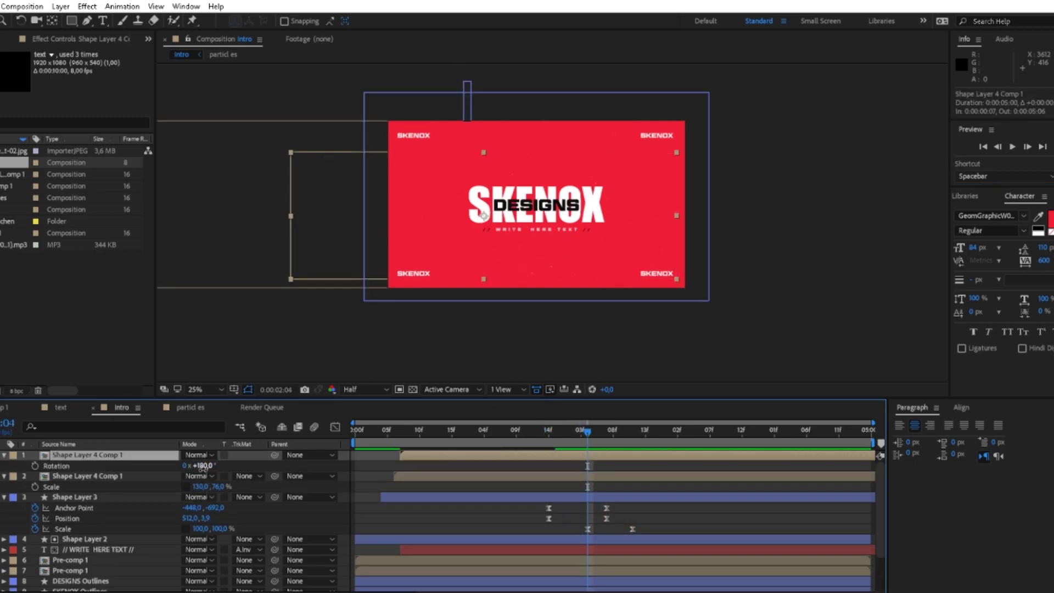
pyautogui.moveTo(203, 466); pyautogui.dragTo(169, 466)
pyautogui.moveTo(493, 244); pyautogui.dragTo(596, 275)
pyautogui.click(633, 431)
pyautogui.click(205, 465)
pyautogui.write('90')
pyautogui.click(281, 469)
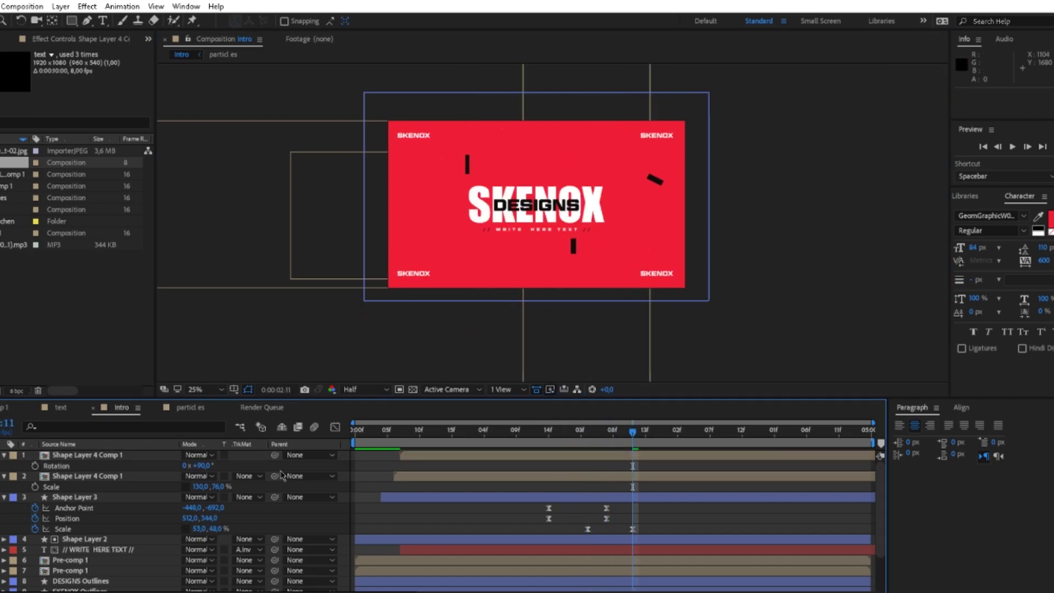
# Scale the horizontal bar copy to 85% width and 130% height and start its layer at about 0:00:00:05.
pyautogui.click(484, 476)
pyautogui.click(471, 460)
pyautogui.press('s')
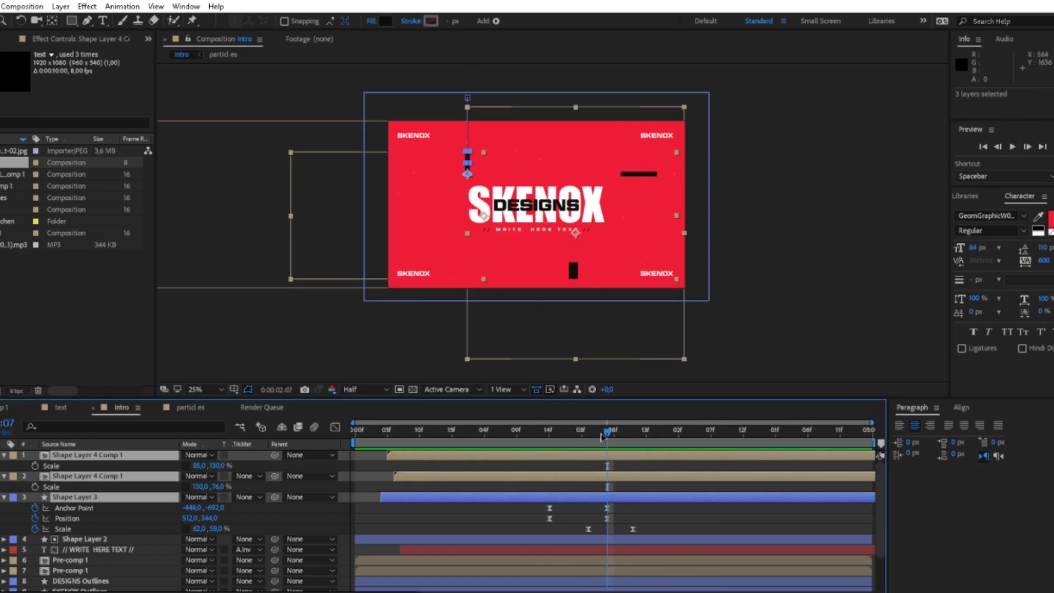
# Split the three bar layers at 0:00:02:07, stagger one- to two-frame gaps between their halves, and preview the blinking.
pyautogui.hotkey('ctrl', 'shift', 'd')
pyautogui.click(643, 532)
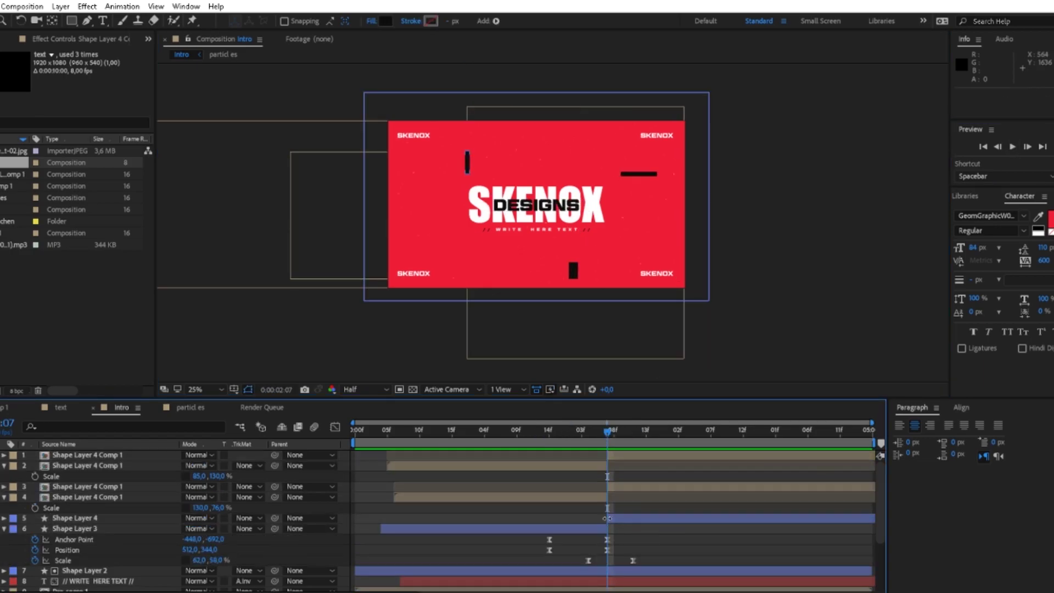
pyautogui.press('=')
pyautogui.moveTo(609, 517); pyautogui.dragTo(621, 498)
pyautogui.moveTo(609, 456)
pyautogui.mouseDown()
pyautogui.moveTo(646, 457)
pyautogui.moveTo(620, 465)
pyautogui.mouseUp()
pyautogui.press('space')
pyautogui.press('space')
pyautogui.click(1013, 147)
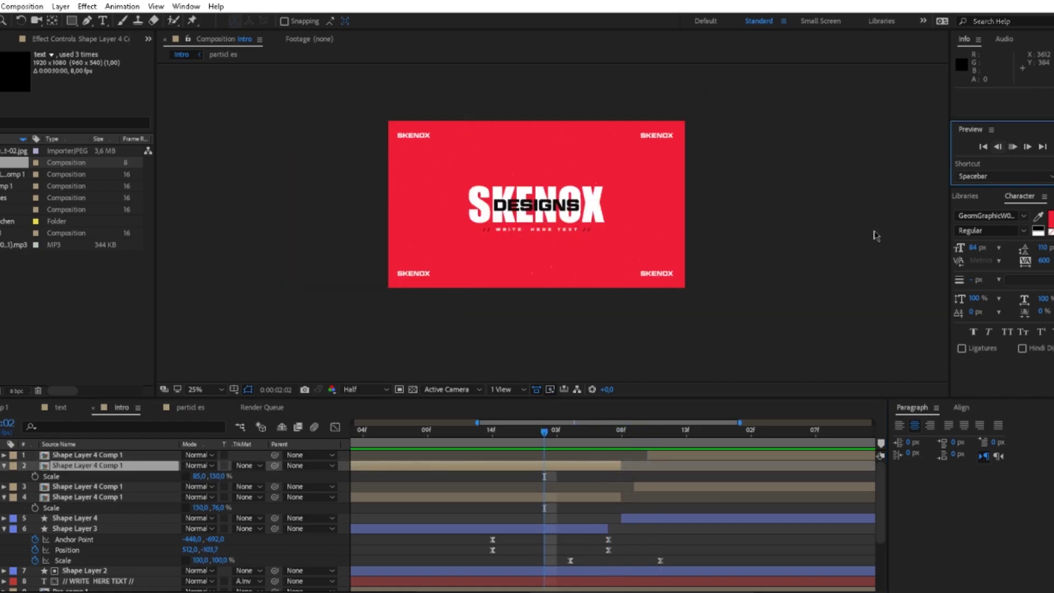
pyautogui.press('-')
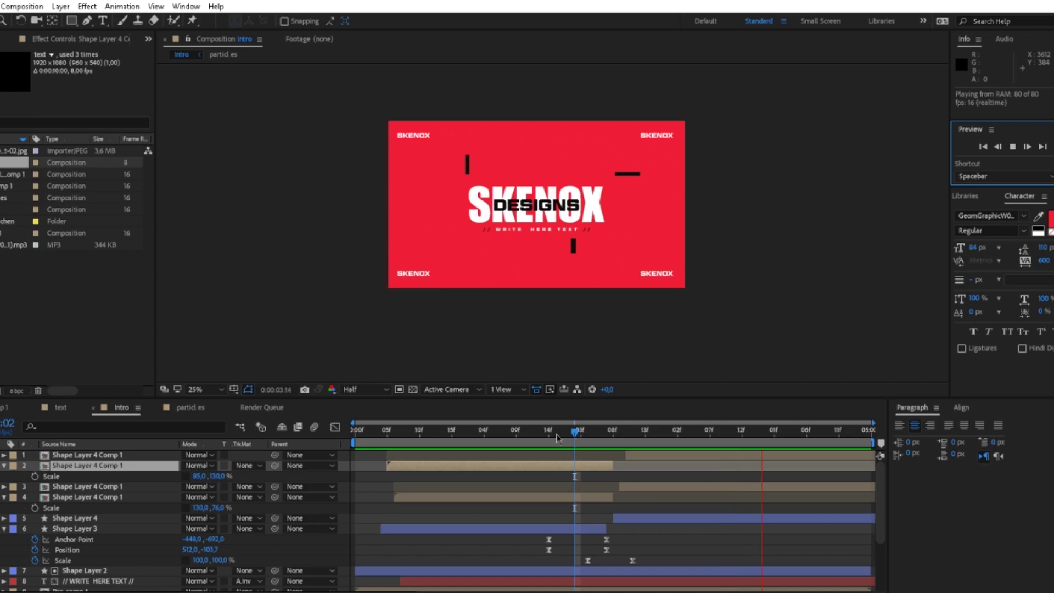
pyautogui.click(522, 431)
pyautogui.click(1013, 147)
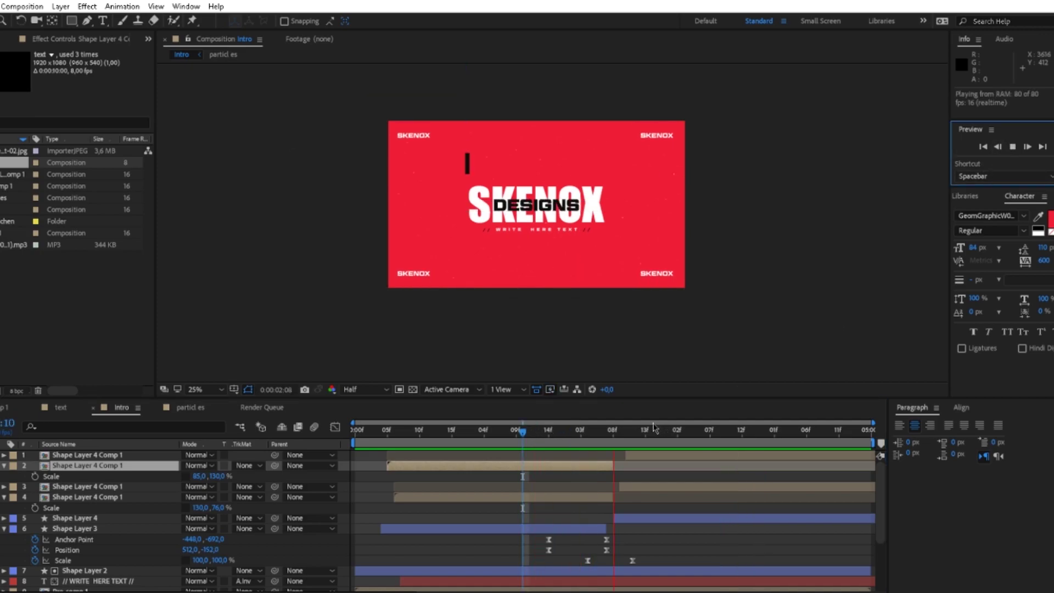
pyautogui.click(574, 436)
# Keyframe the red background's unlinked scale width from 0% at 0:00:00:00 to 100% at 0:00:00:11, keeping the height at 100%.
pyautogui.hotkey('ctrl', 's')
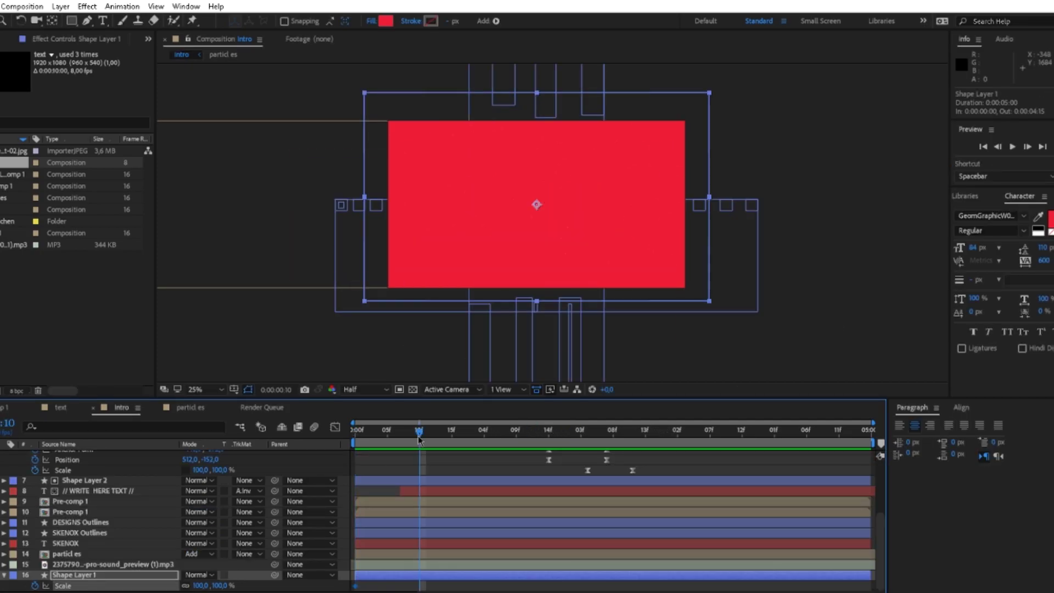
pyautogui.press('pagedown')
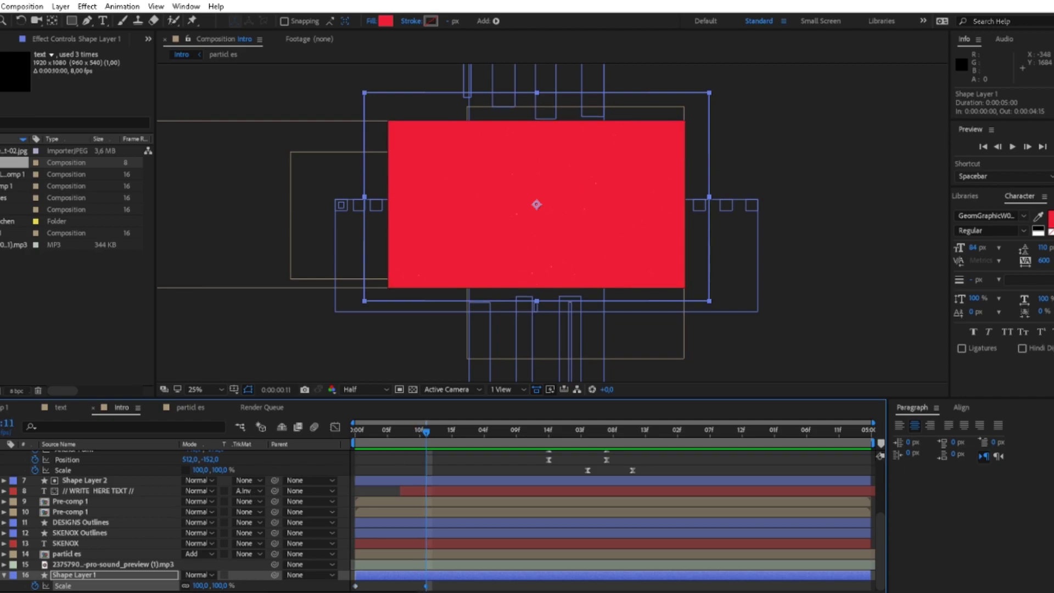
pyautogui.press('j')
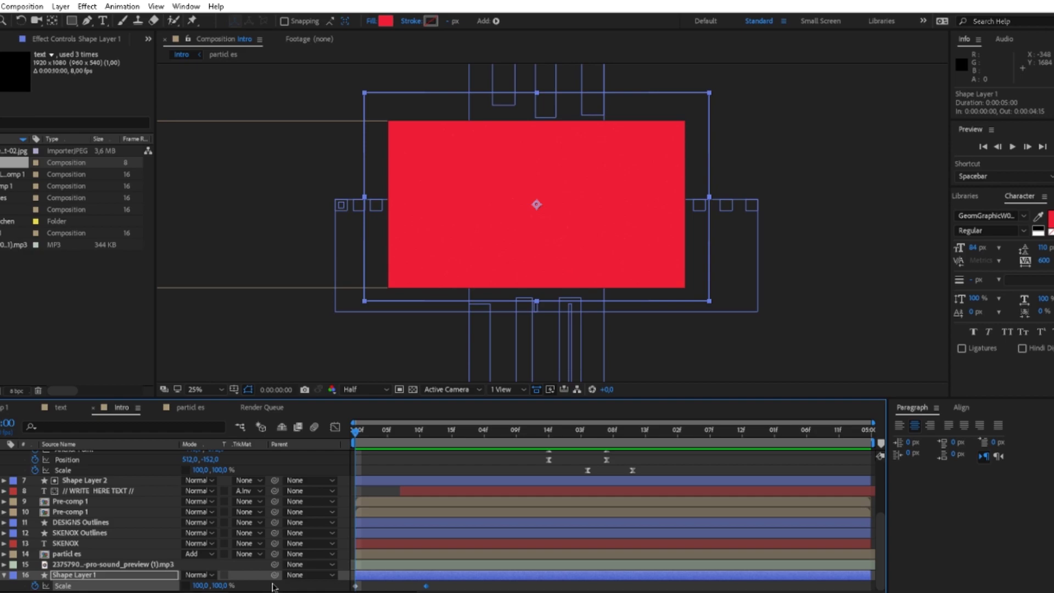
pyautogui.moveTo(219, 586); pyautogui.dragTo(194, 585)
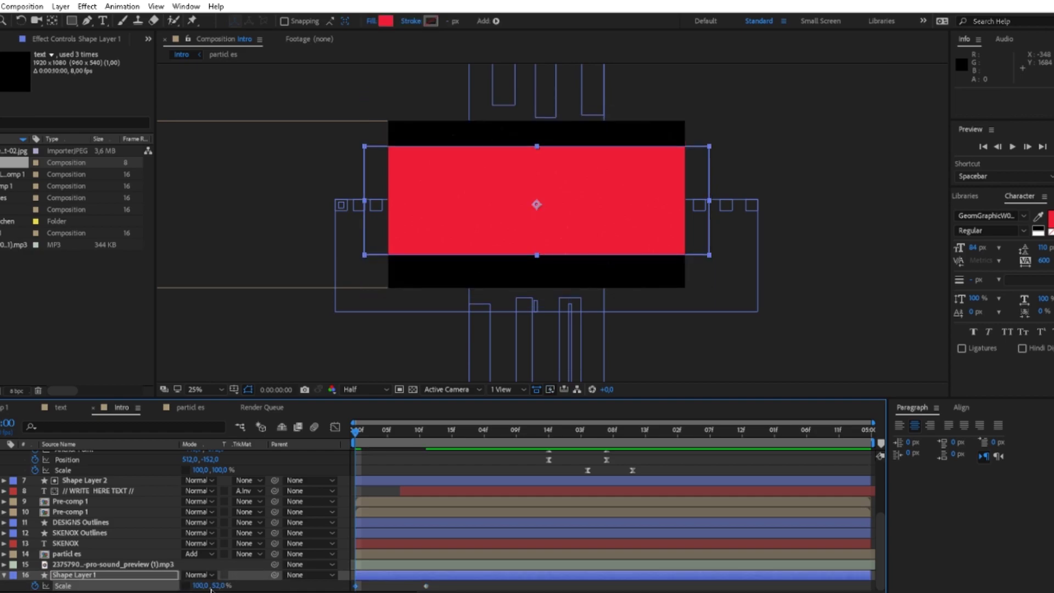
pyautogui.hotkey('ctrl', 'z')
pyautogui.click(201, 585)
pyautogui.write('0')
pyautogui.click(250, 585)
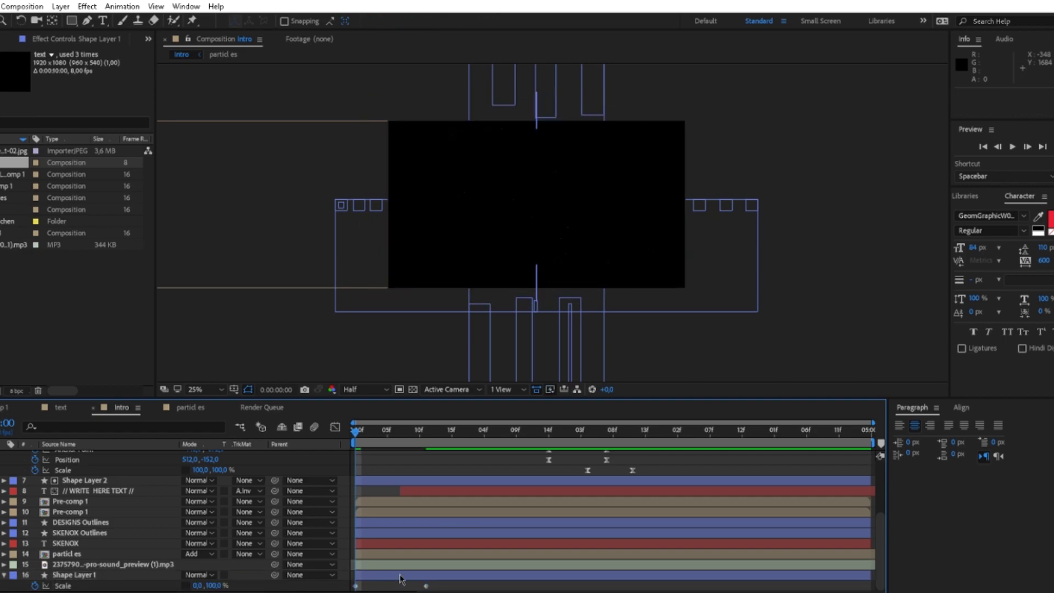
# Apply Easy Ease to the background's scale keyframes, reshape the speed graph so the growth peaks early, and preview the opening.
pyautogui.click(426, 585)
pyautogui.press('space')
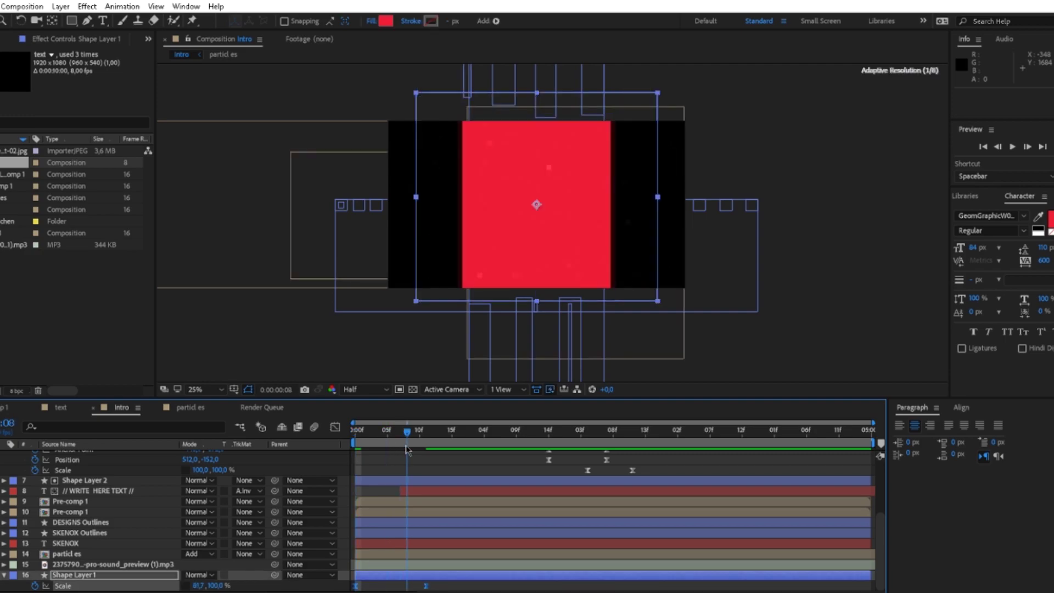
pyautogui.hotkey('shift', 'F3')
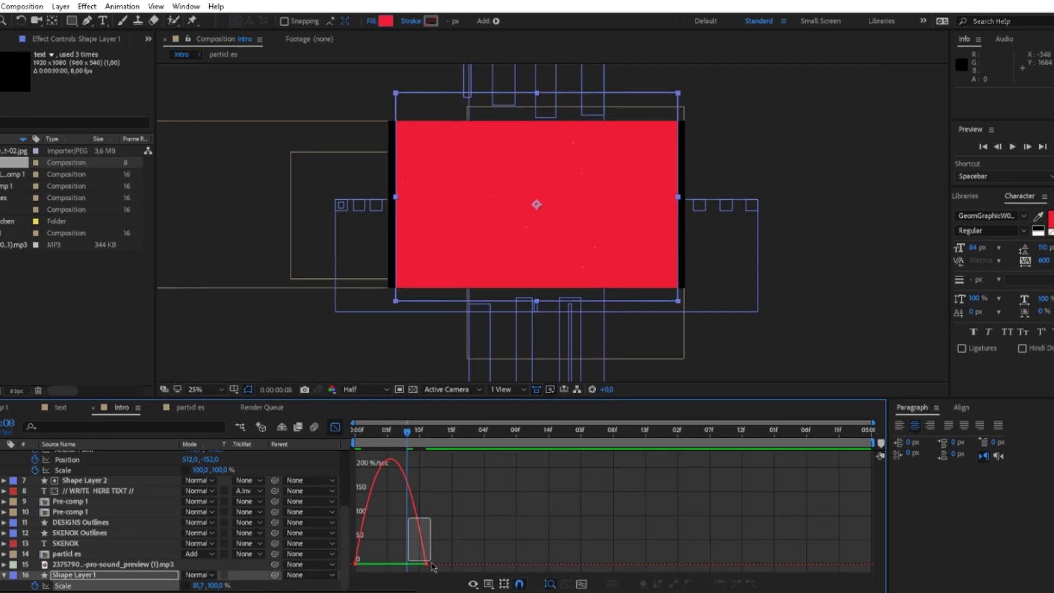
pyautogui.moveTo(432, 566); pyautogui.dragTo(356, 565)
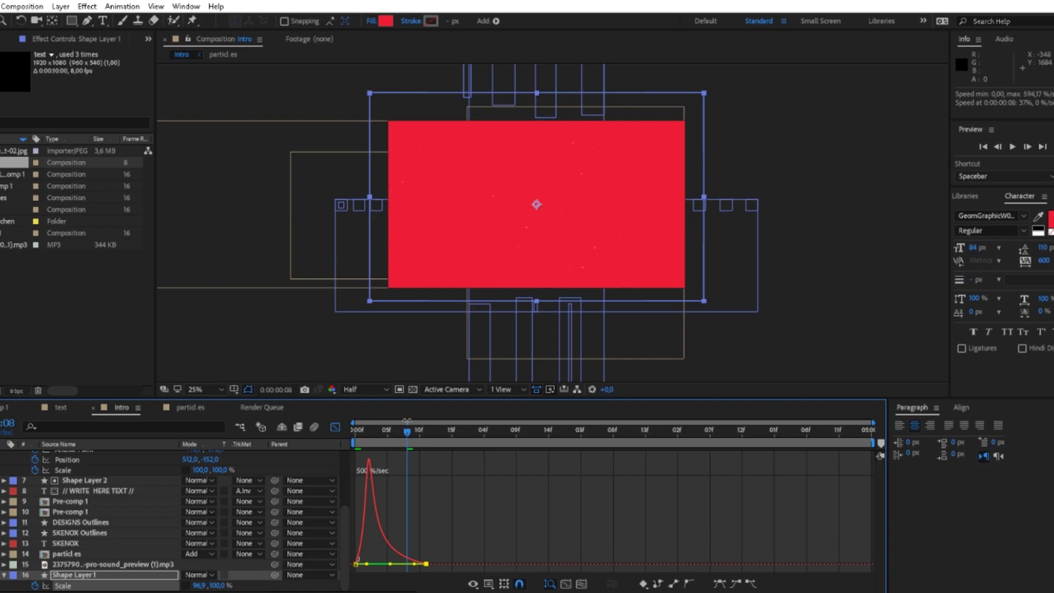
pyautogui.press('space')
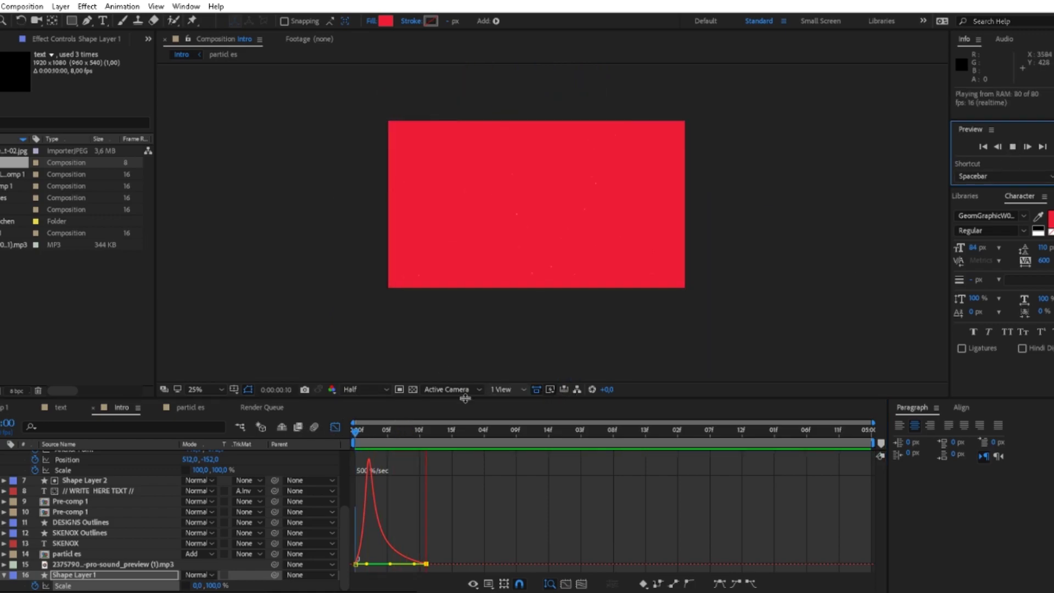
pyautogui.hotkey('shift', 'F3')
pyautogui.press('space')
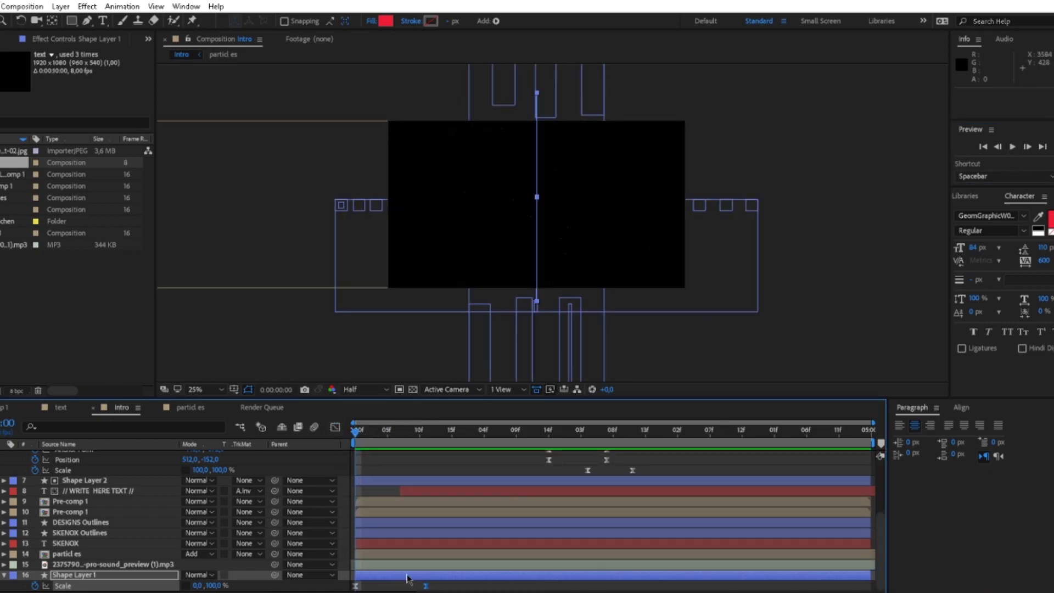
# Start the red background layer at 0:00:00:02, end its scale animation at 0:00:00:12, and preview the intro.
pyautogui.moveTo(406, 579); pyautogui.dragTo(419, 578)
pyautogui.press('space')
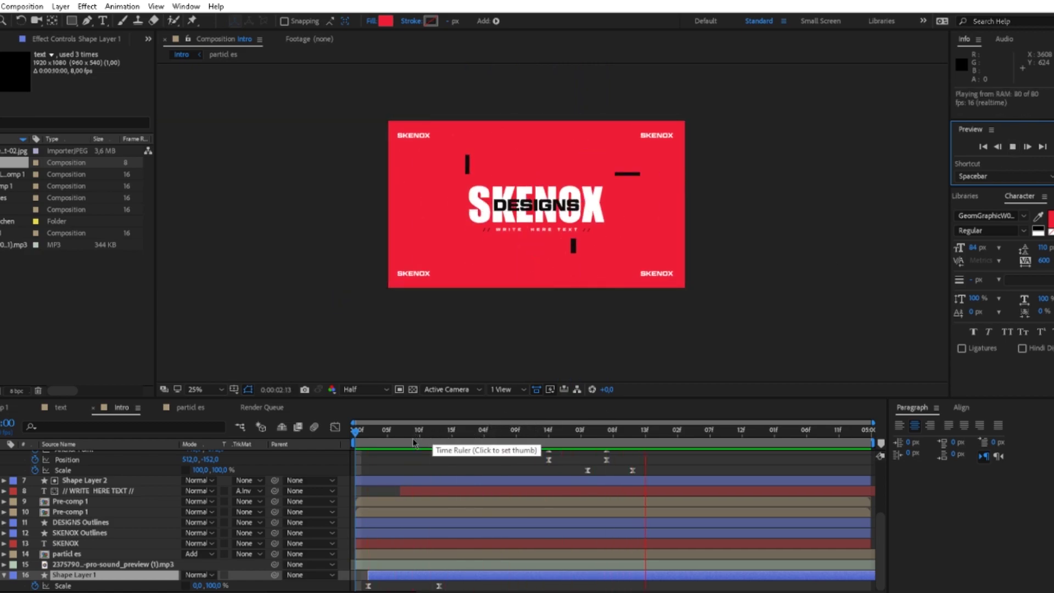
pyautogui.press('space')
pyautogui.click(1013, 146)
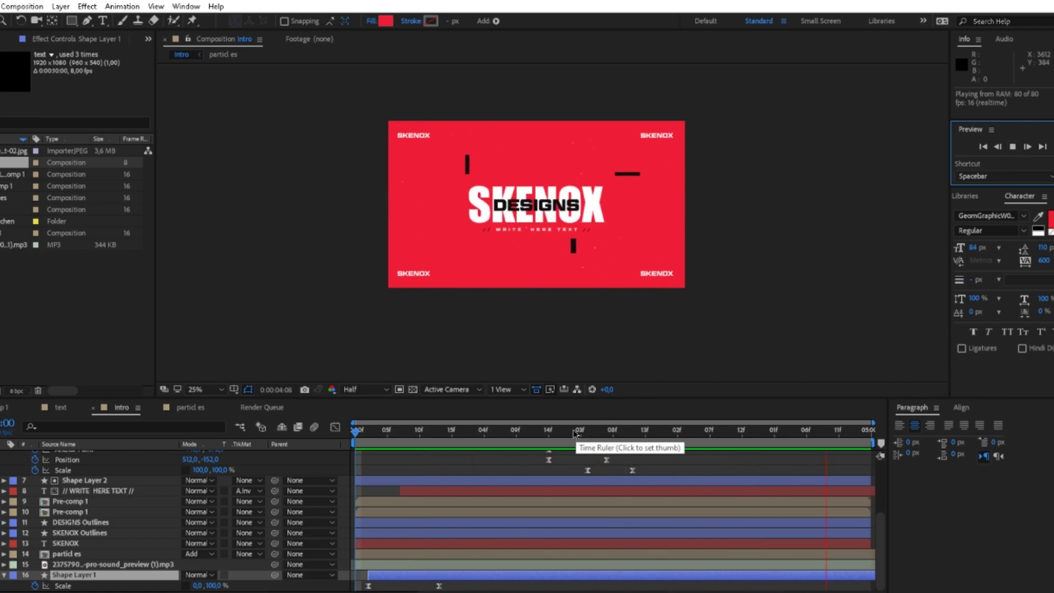
pyautogui.press('space')
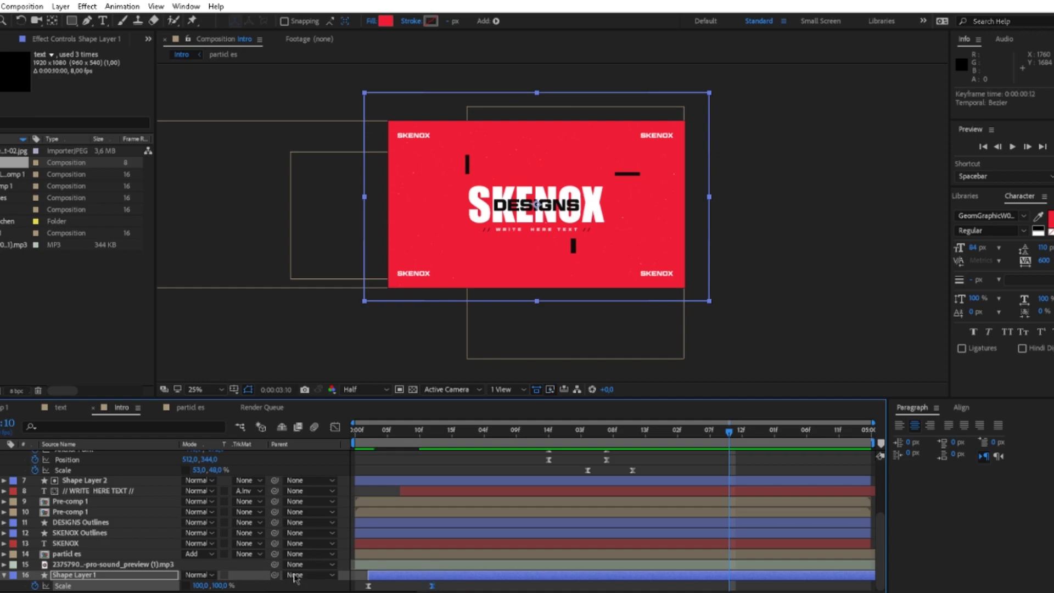
# Duplicate the red background layer, place the copy above all other layers, and start it at 0:00:03:01.
pyautogui.hotkey('ctrl', 'd')
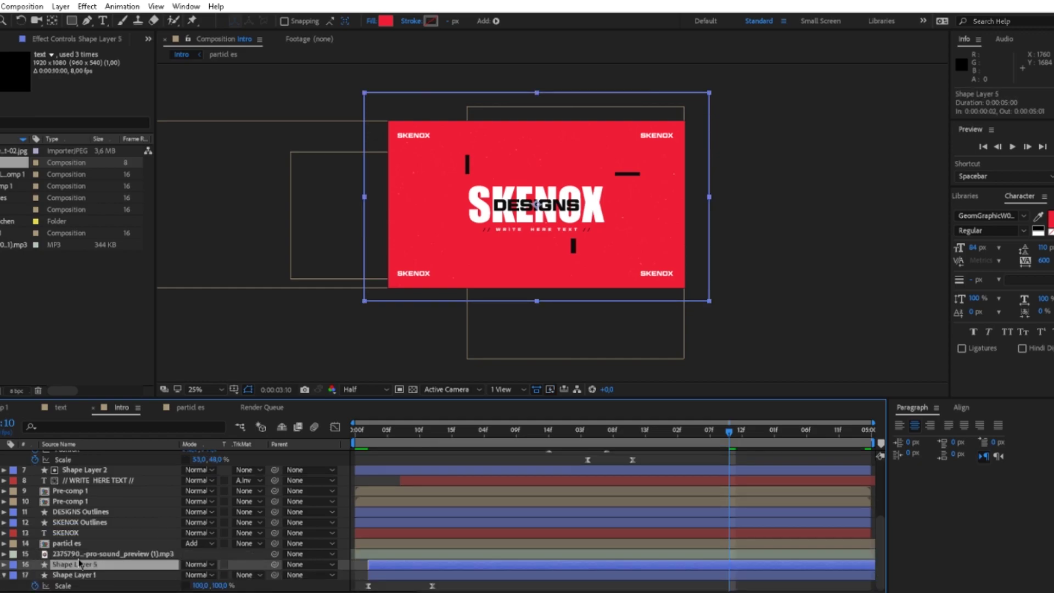
pyautogui.moveTo(80, 563); pyautogui.dragTo(140, 460)
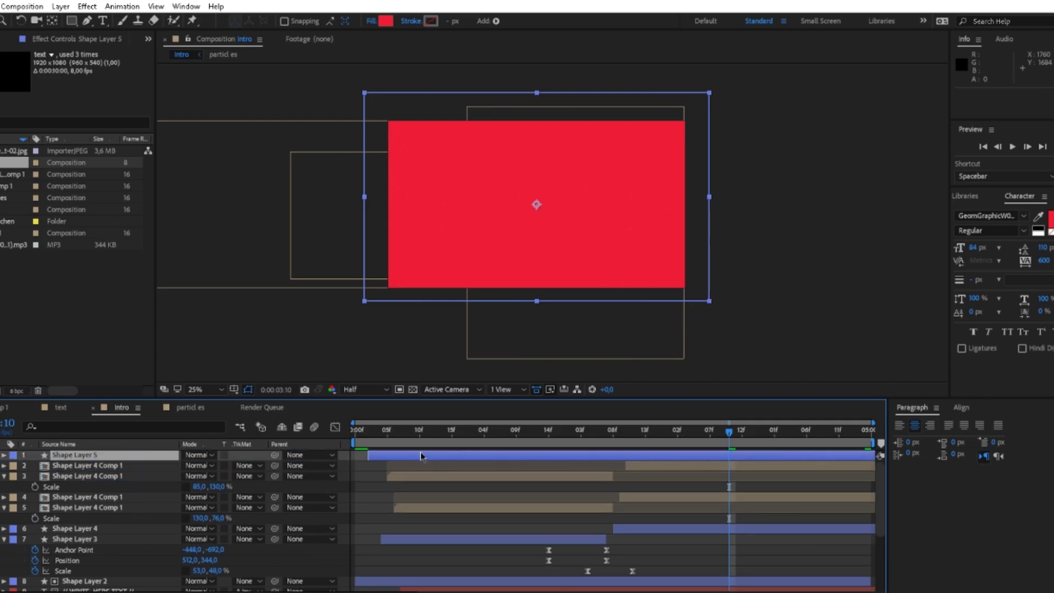
pyautogui.press('u')
pyautogui.moveTo(409, 459); pyautogui.dragTo(713, 459)
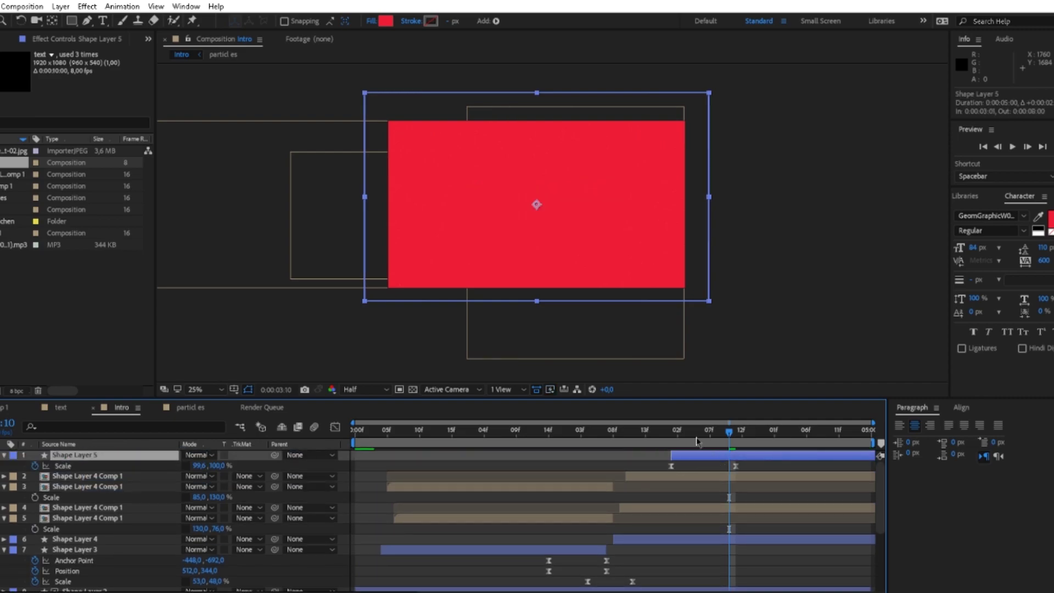
pyautogui.click(691, 431)
pyautogui.click(556, 439)
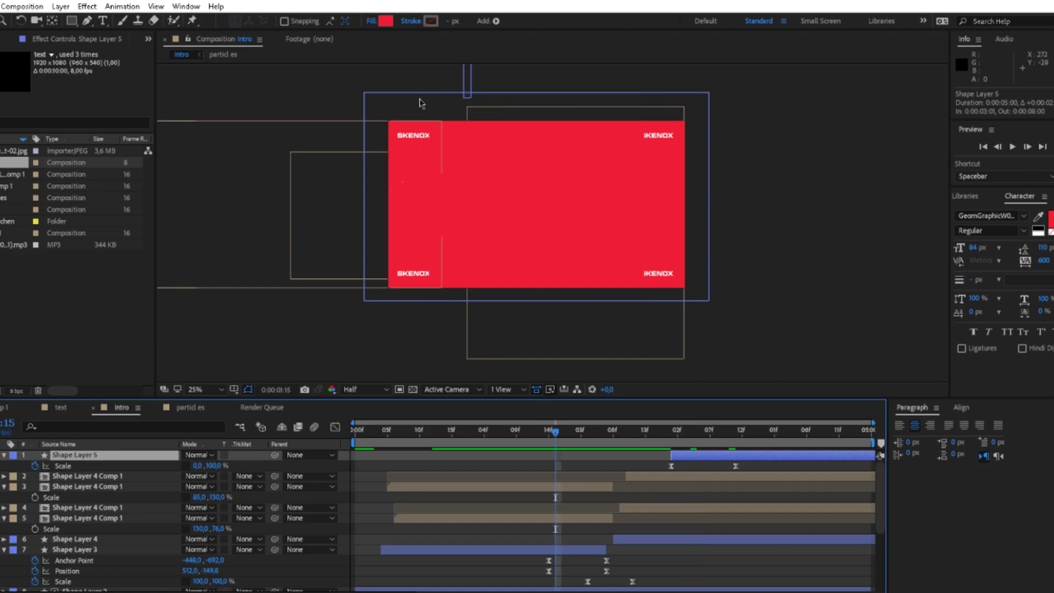
# Recolour the background copy's fill to near-black 0D0C0D, sampled from the DESIGNS text, and preview the closing wipe.
pyautogui.click(386, 20)
pyautogui.click(560, 422)
pyautogui.click(534, 201)
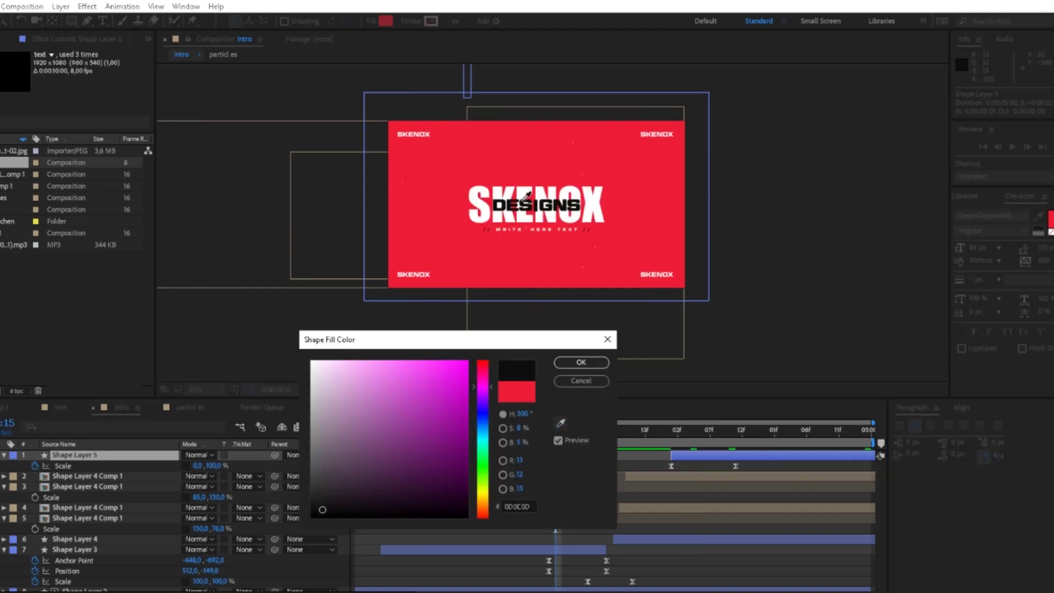
pyautogui.click(581, 362)
pyautogui.press('space')
pyautogui.click(1012, 147)
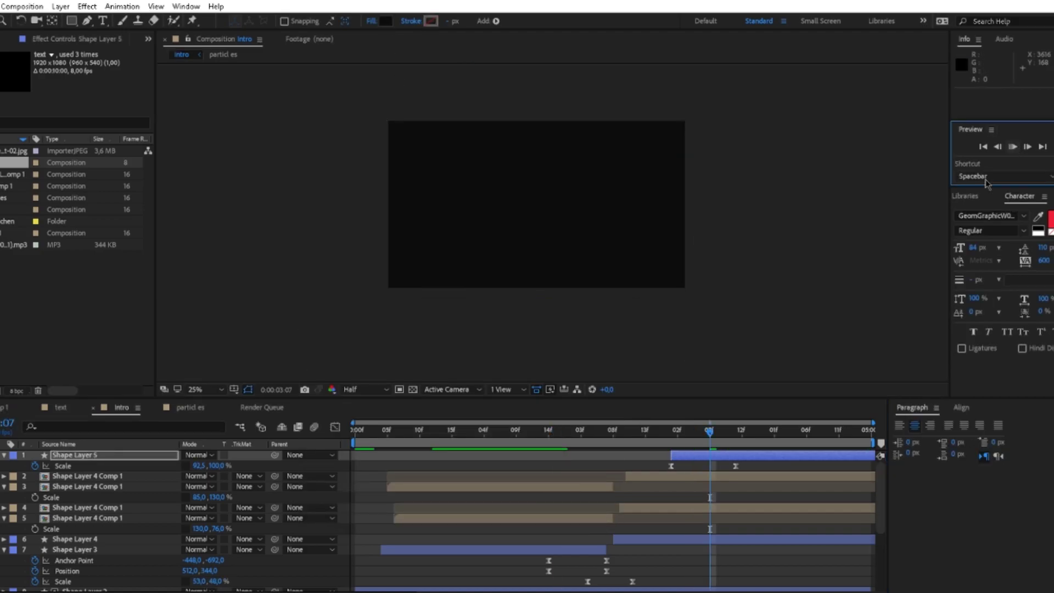
# Split the black wipe layer at 0:00:03:11, delete the remaining part, and preview the result.
pyautogui.click(729, 439)
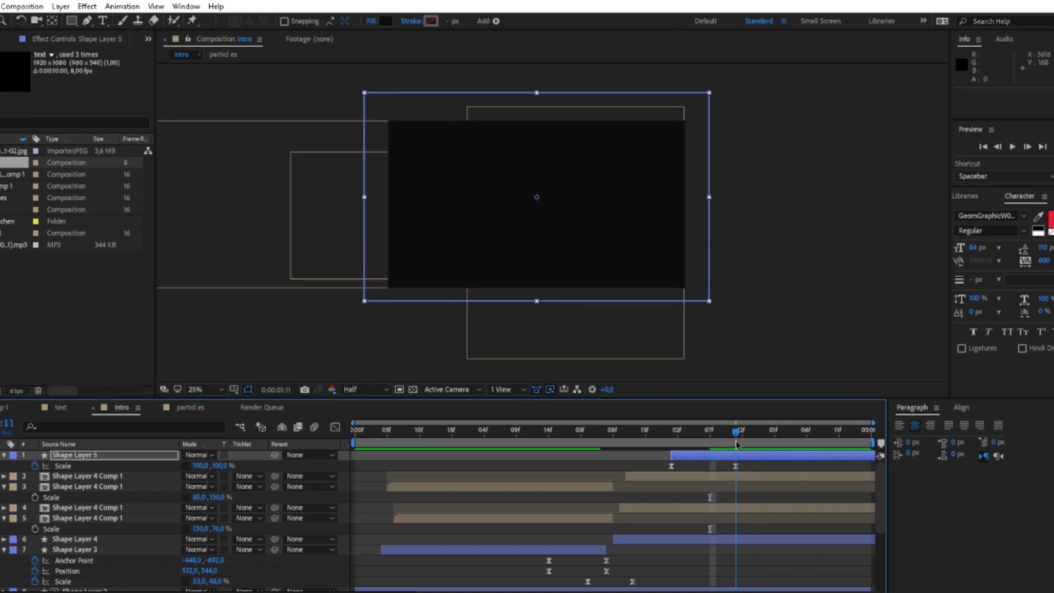
pyautogui.hotkey('ctrl', 'shift', 'd')
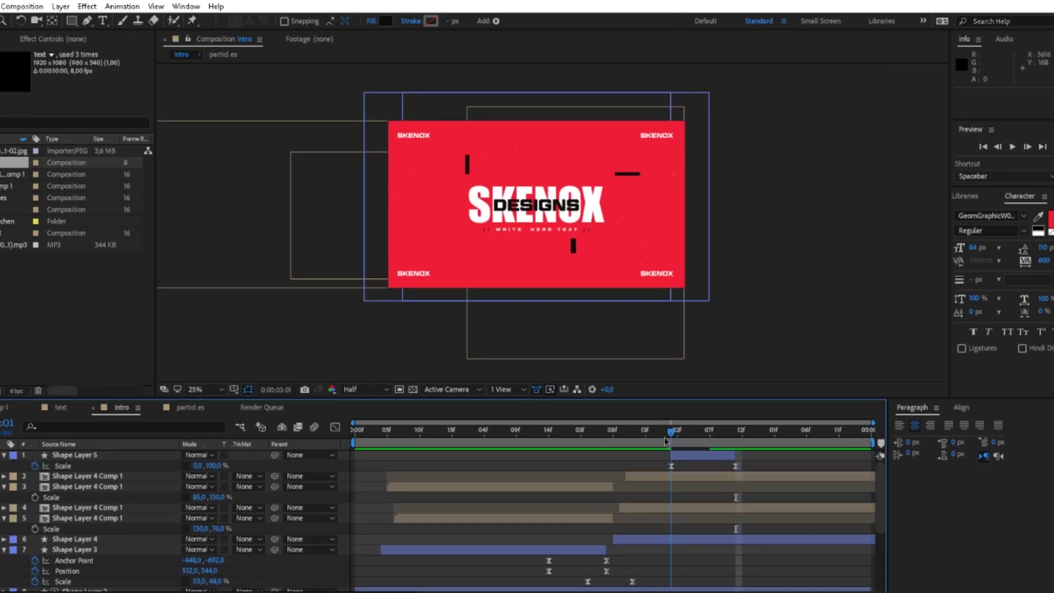
pyautogui.moveTo(664, 439); pyautogui.dragTo(665, 439)
pyautogui.press('space')
pyautogui.press('space')
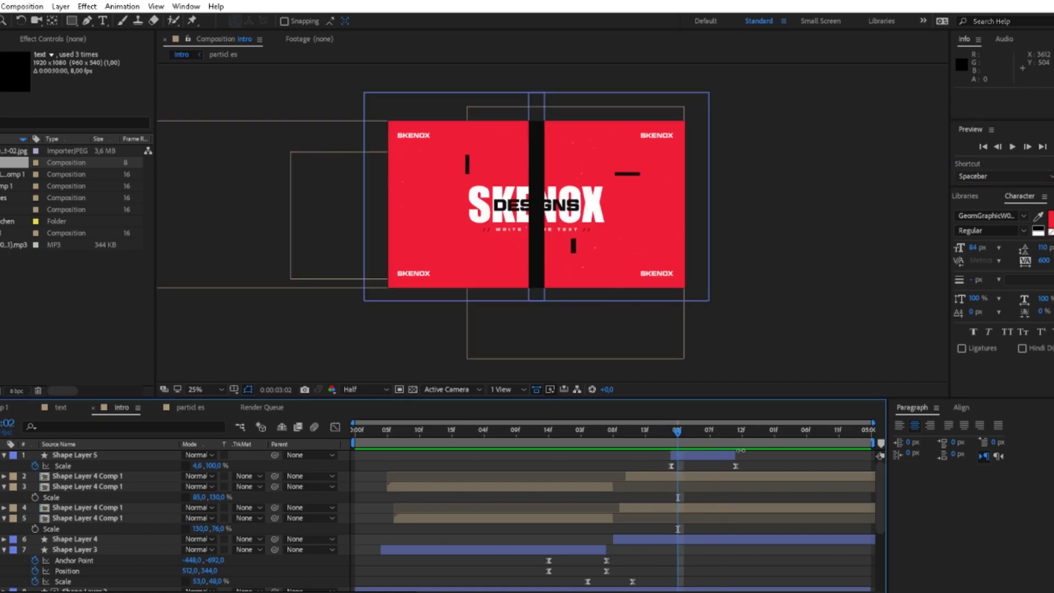
# Trim the black layer's end to 0:00:03:09, split it at 0:00:03:07, and start the second piece at 0:00:03:08 for a blink gap.
pyautogui.moveTo(736, 455); pyautogui.dragTo(730, 455)
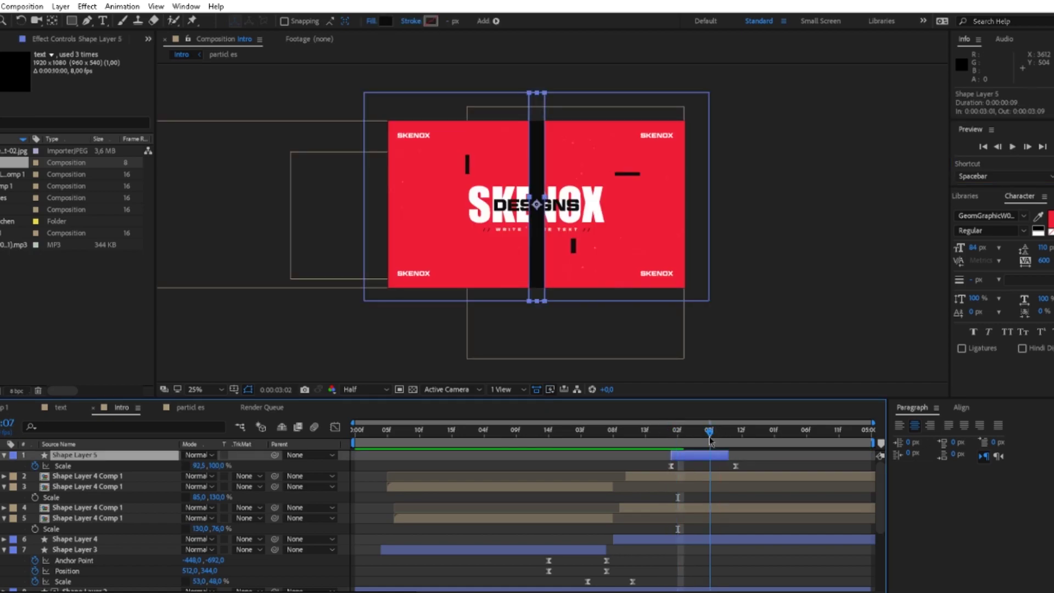
pyautogui.hotkey('ctrl', 'shift', 'd')
pyautogui.moveTo(710, 434); pyautogui.dragTo(647, 434)
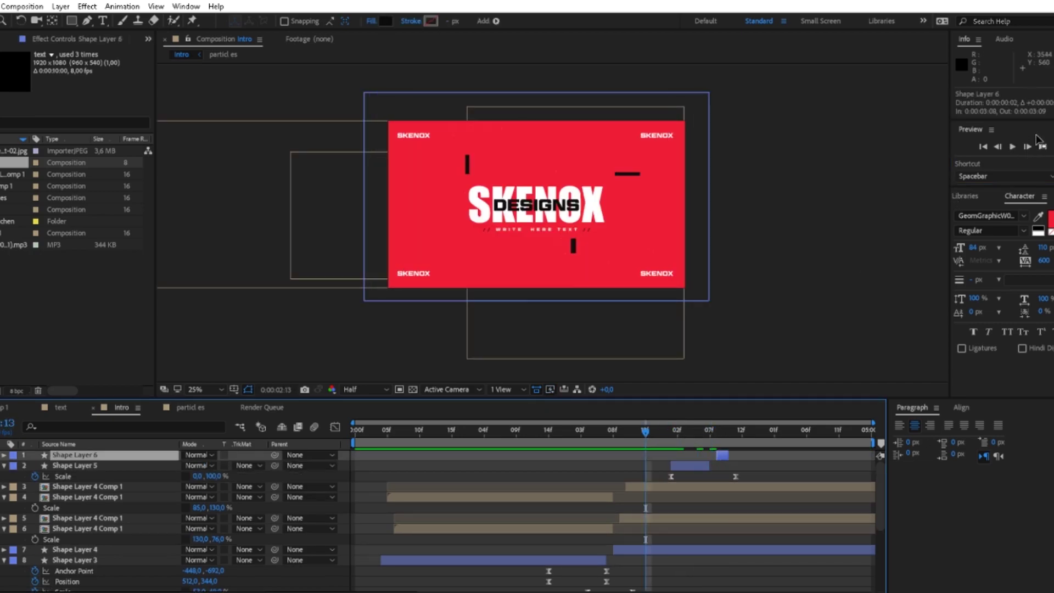
pyautogui.press('space')
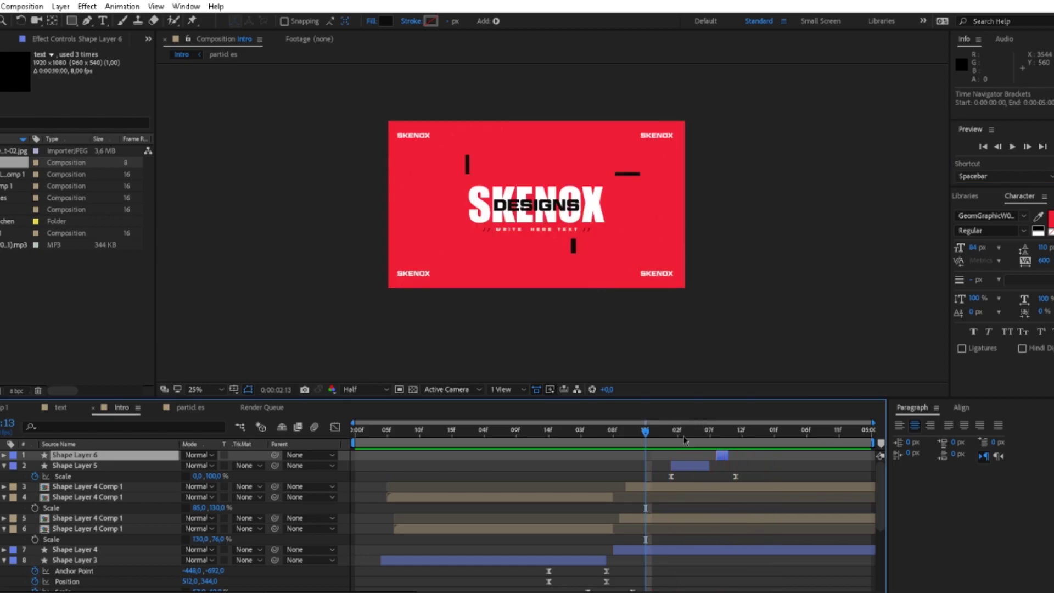
# Try starting both black layer pieces two frames earlier and preview the wipe.
pyautogui.keyDown('shift'); pyautogui.click(695, 465); pyautogui.keyUp('shift')
pyautogui.moveTo(694, 465); pyautogui.dragTo(682, 464)
pyautogui.click(1012, 146)
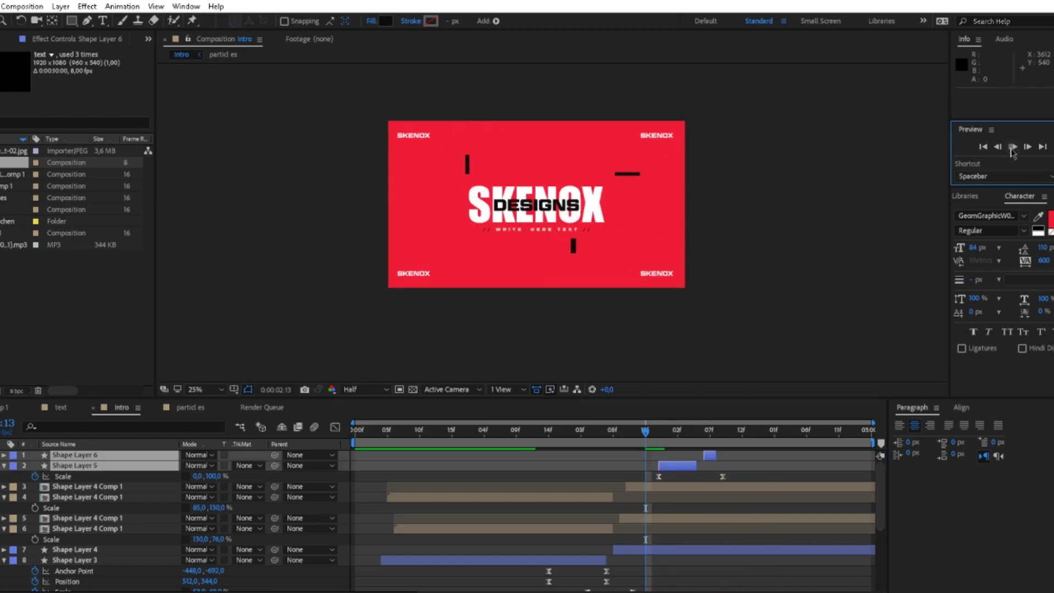
pyautogui.click(555, 431)
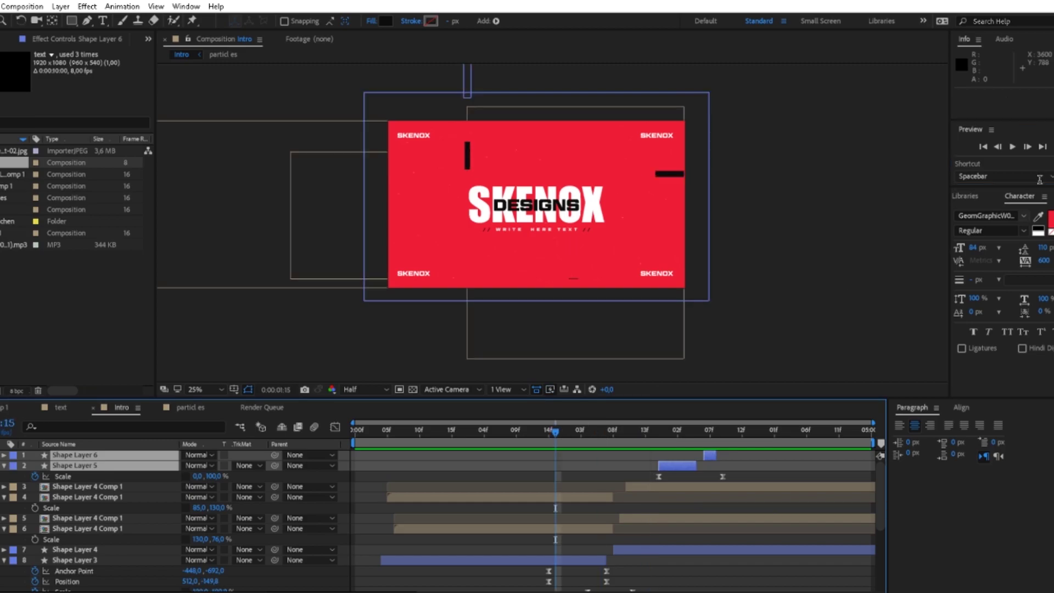
pyautogui.click(1012, 148)
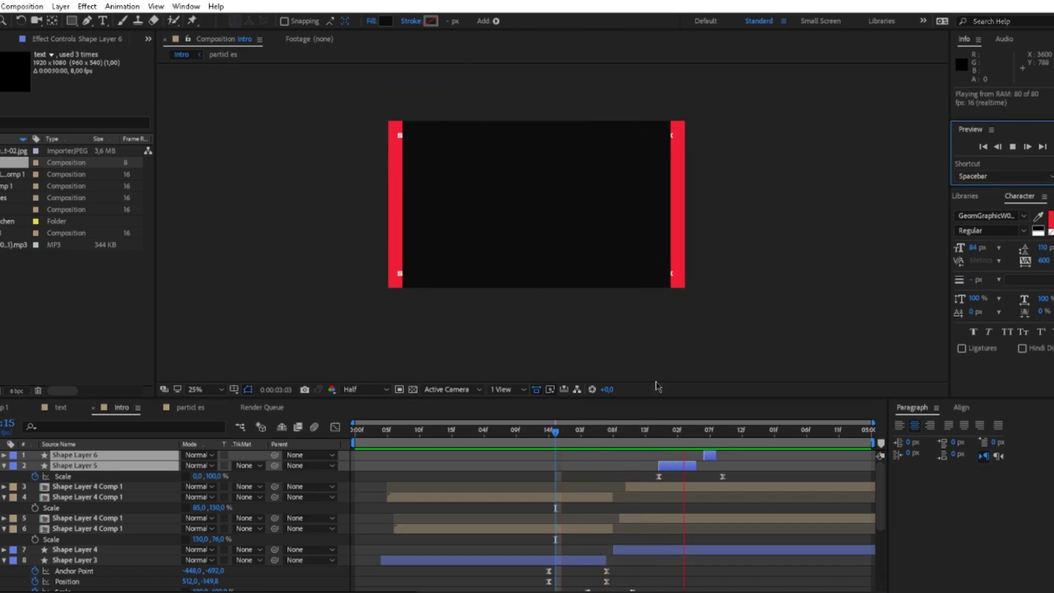
# Move the ending scale keyframes of both black pieces two frames earlier and preview the faster wipe.
pyautogui.click(677, 432)
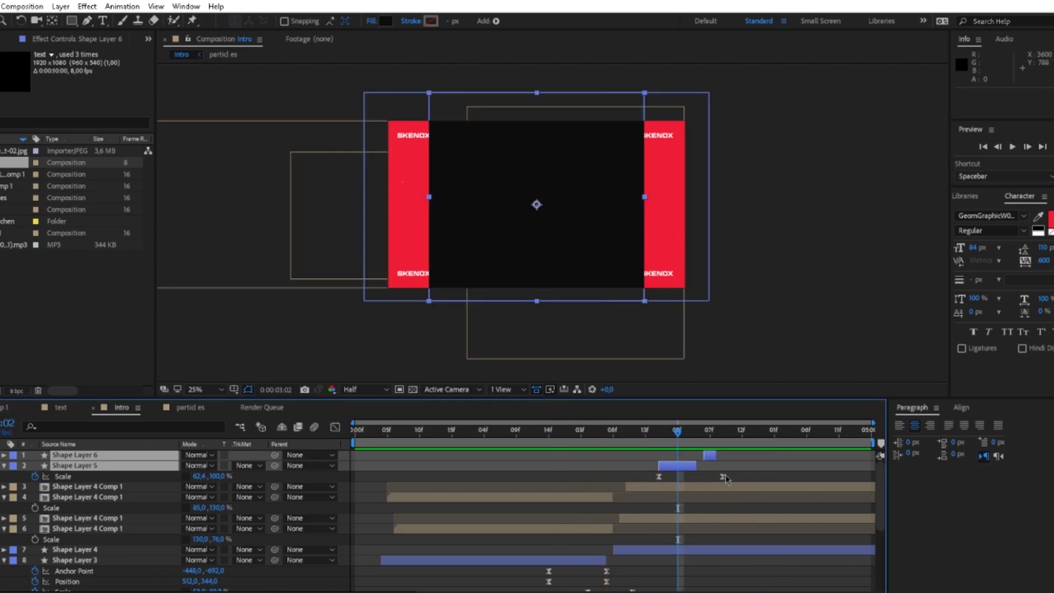
pyautogui.press('u')
pyautogui.moveTo(731, 491); pyautogui.dragTo(709, 472)
pyautogui.press('space')
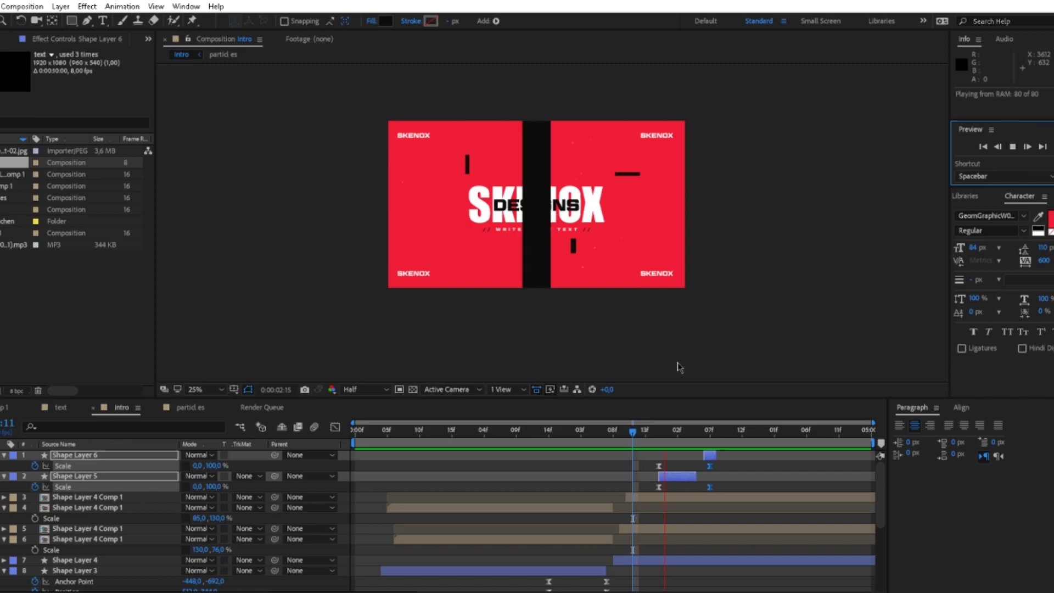
# Retime both black pieces so the wipe starts at 0:00:03:04, previewing its timing.
pyautogui.click(671, 431)
pyautogui.moveTo(675, 478); pyautogui.dragTo(688, 478)
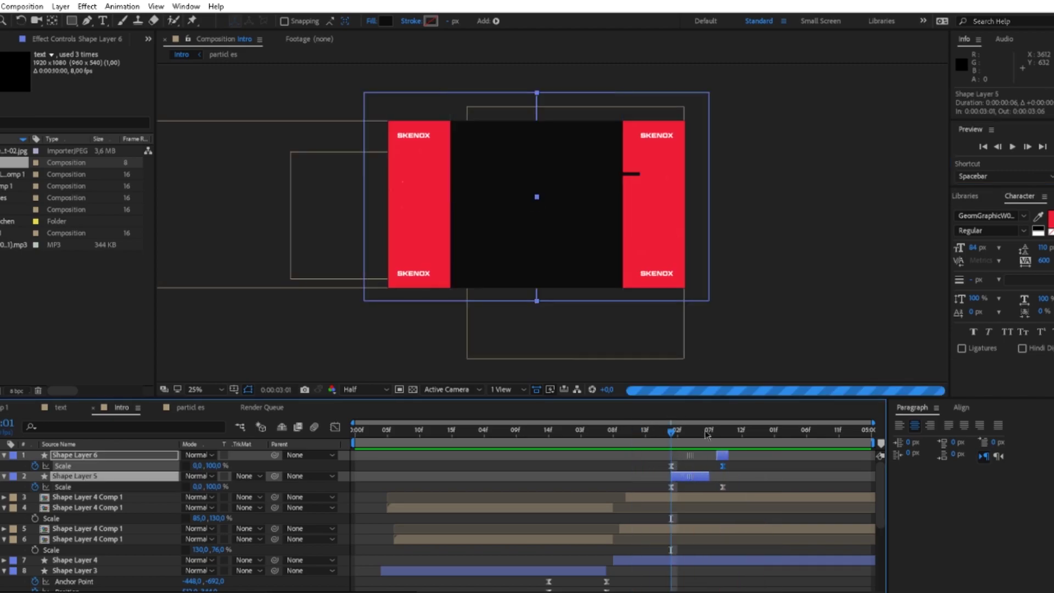
pyautogui.click(998, 147)
pyautogui.click(672, 434)
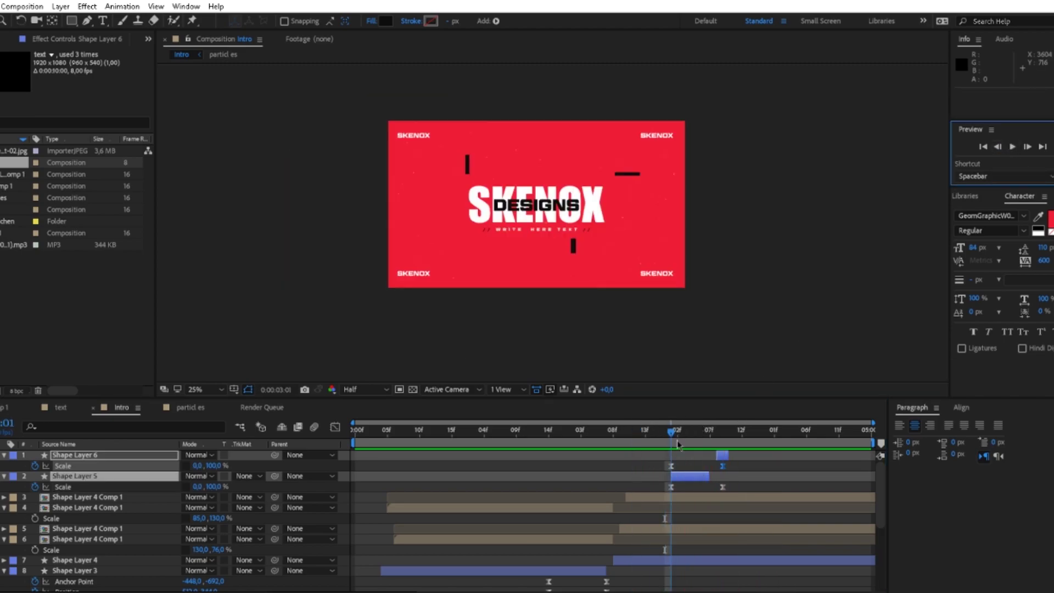
pyautogui.moveTo(697, 478); pyautogui.dragTo(729, 476)
pyautogui.click(1011, 147)
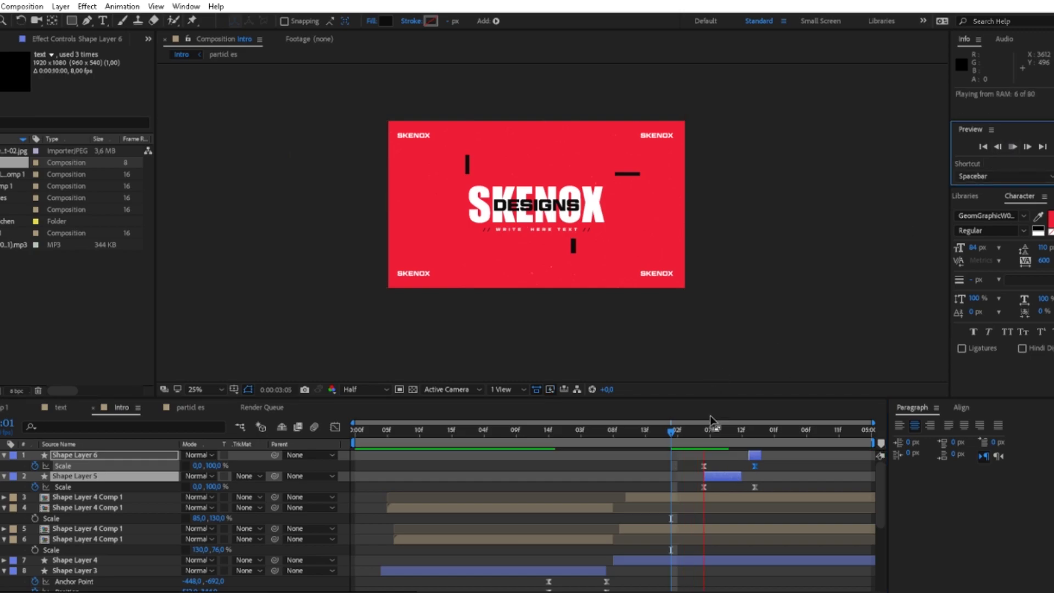
pyautogui.click(738, 477)
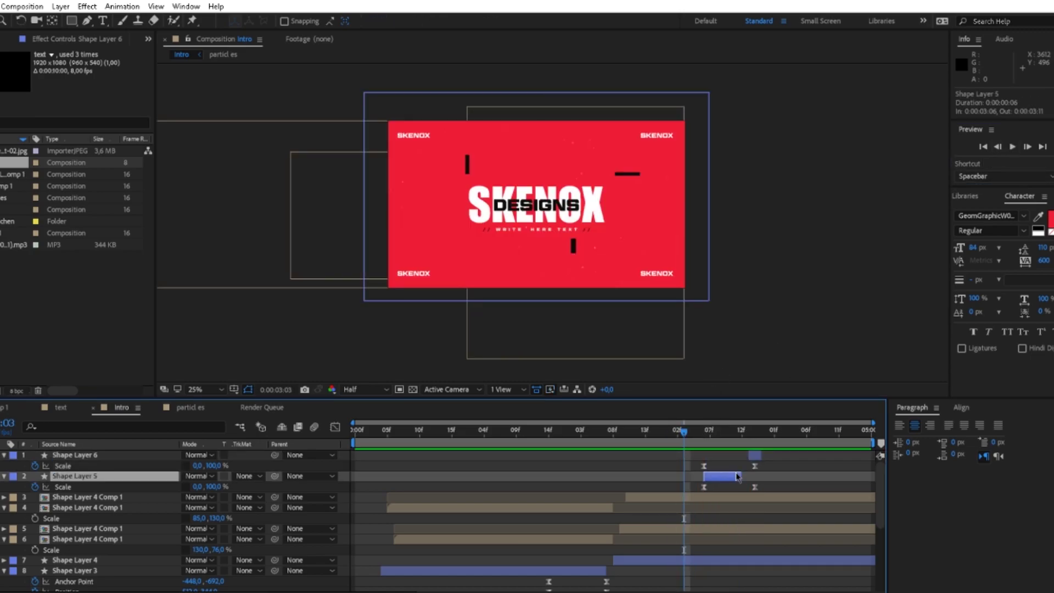
pyautogui.keyDown('shift'); pyautogui.click(755, 456); pyautogui.keyUp('shift')
pyautogui.moveTo(755, 457); pyautogui.dragTo(742, 461)
pyautogui.click(1017, 149)
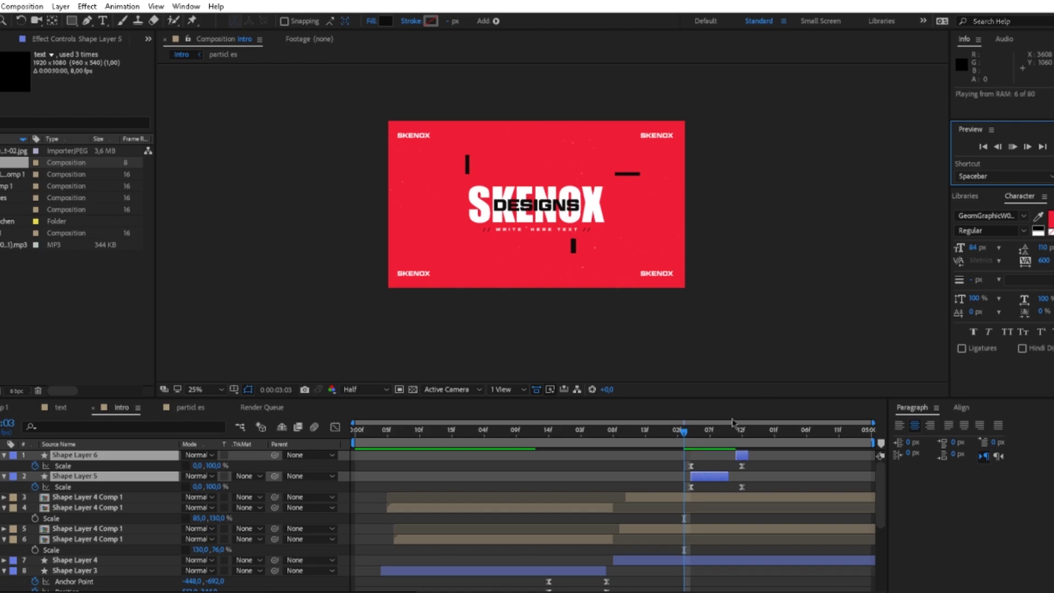
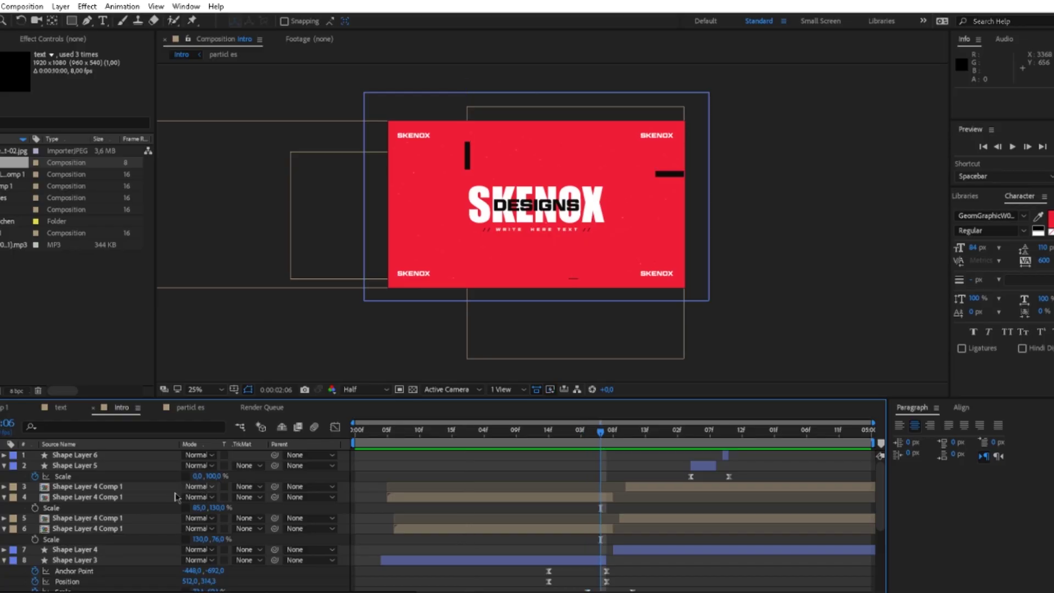
# Select the SKENOX Outlines layer and filter its properties by "position" to show each letter's Position.
pyautogui.scroll(-5, 176, 497)
pyautogui.click(88, 501)
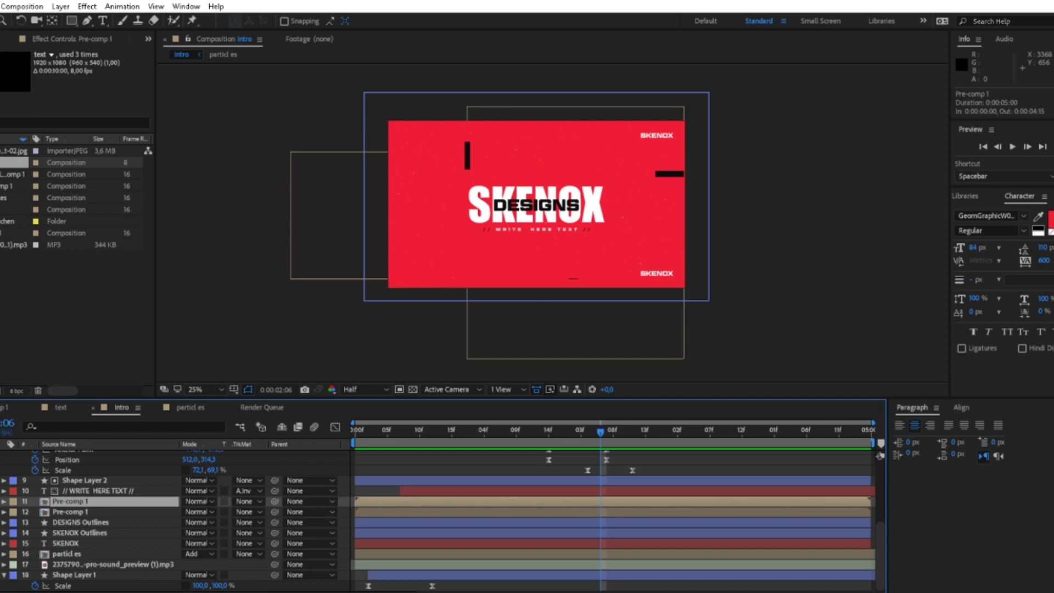
pyautogui.hotkey('ctrl', 'shift', 'a')
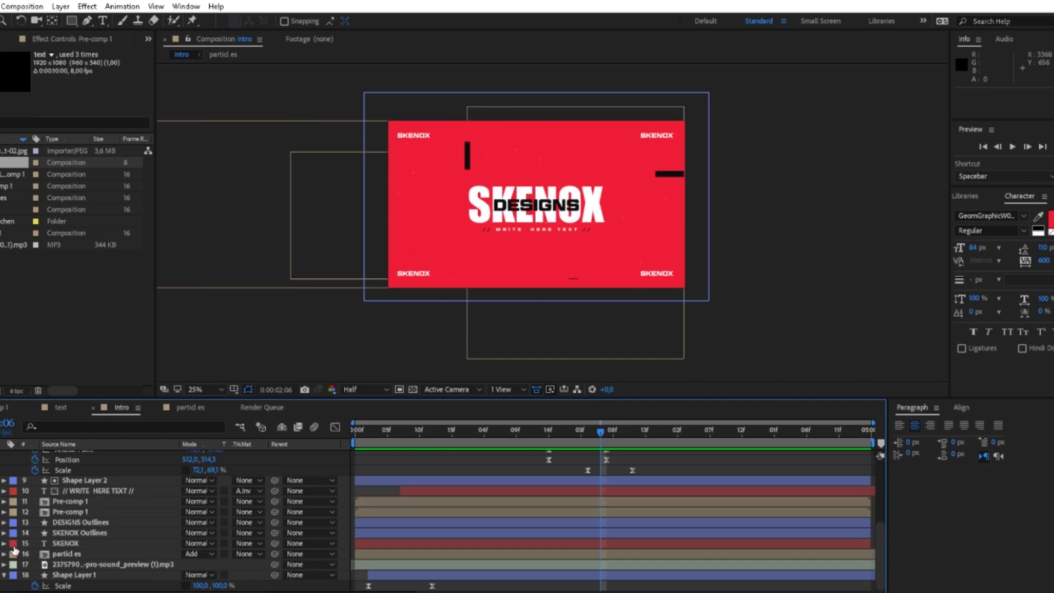
pyautogui.click(70, 533)
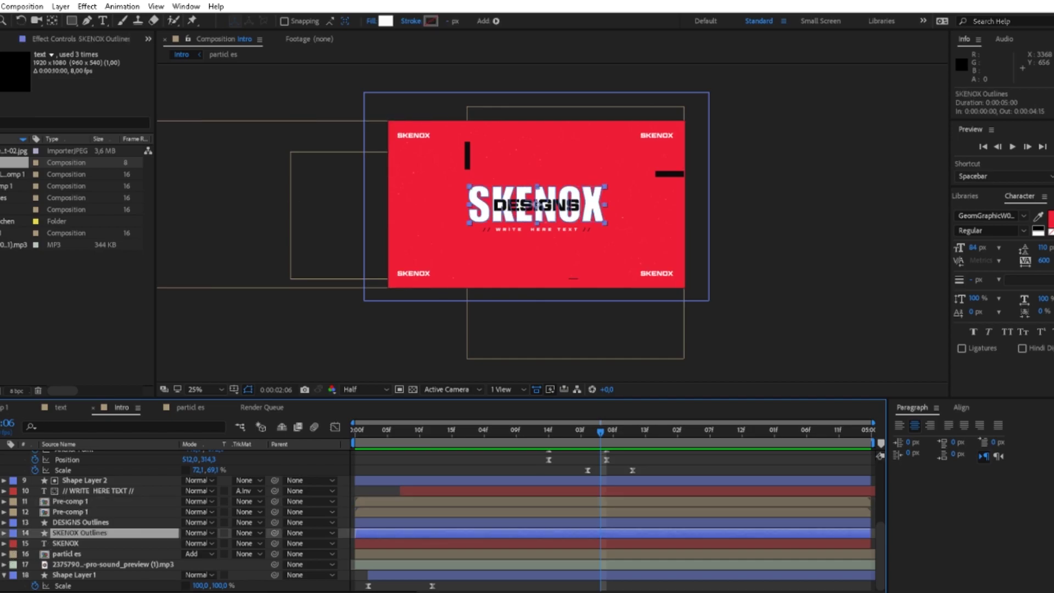
pyautogui.hotkey('ctrl', 'alt', 'shift', 'v')
pyautogui.hotkey('ctrl', 'alt', 'shift', 'v')
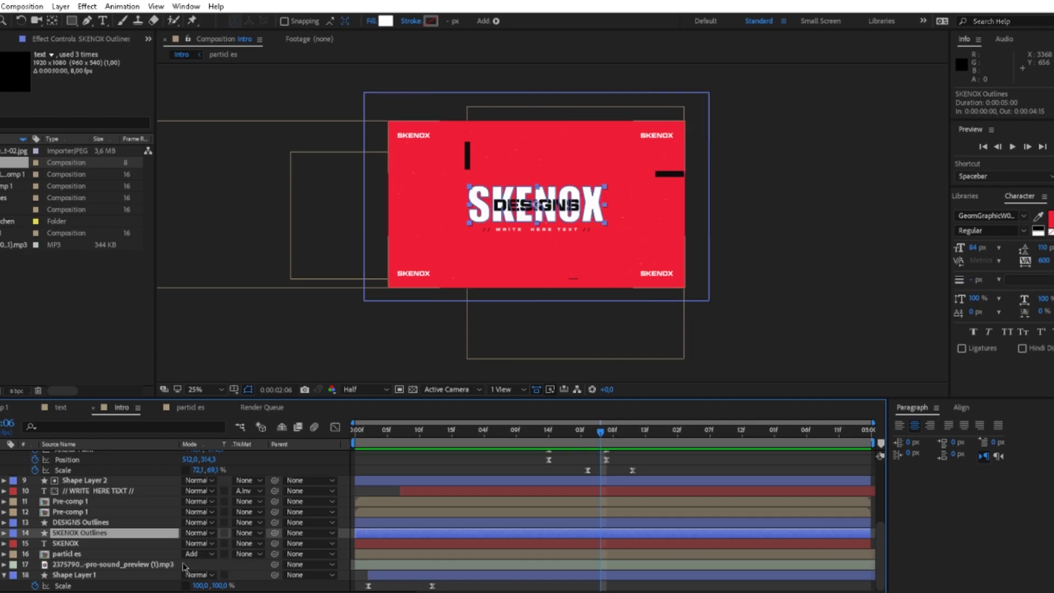
pyautogui.click(151, 427)
pyautogui.write('po')
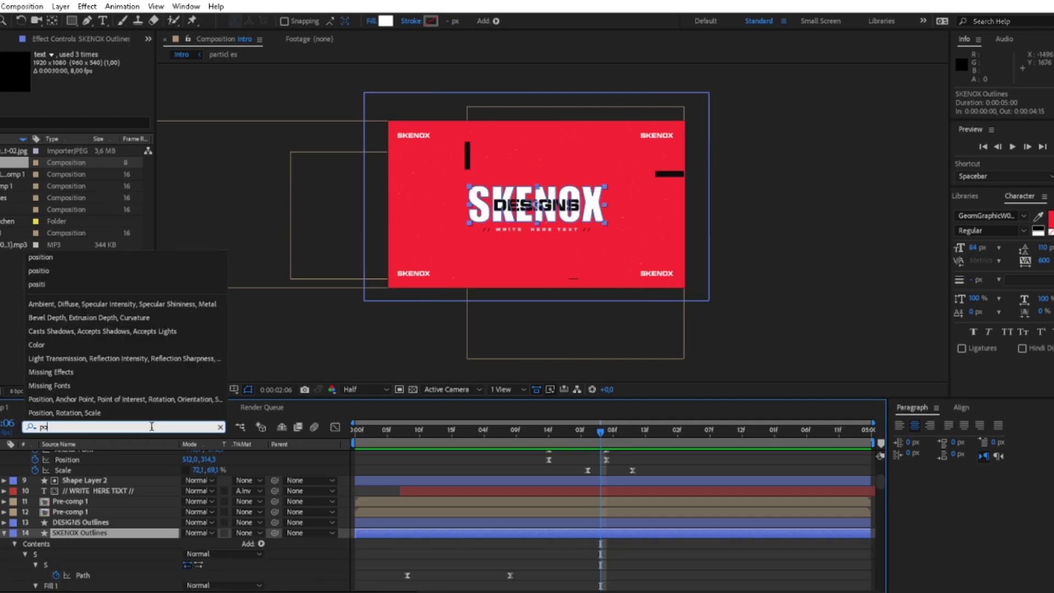
pyautogui.write('sition')
pyautogui.scroll(-2, 67, 529)
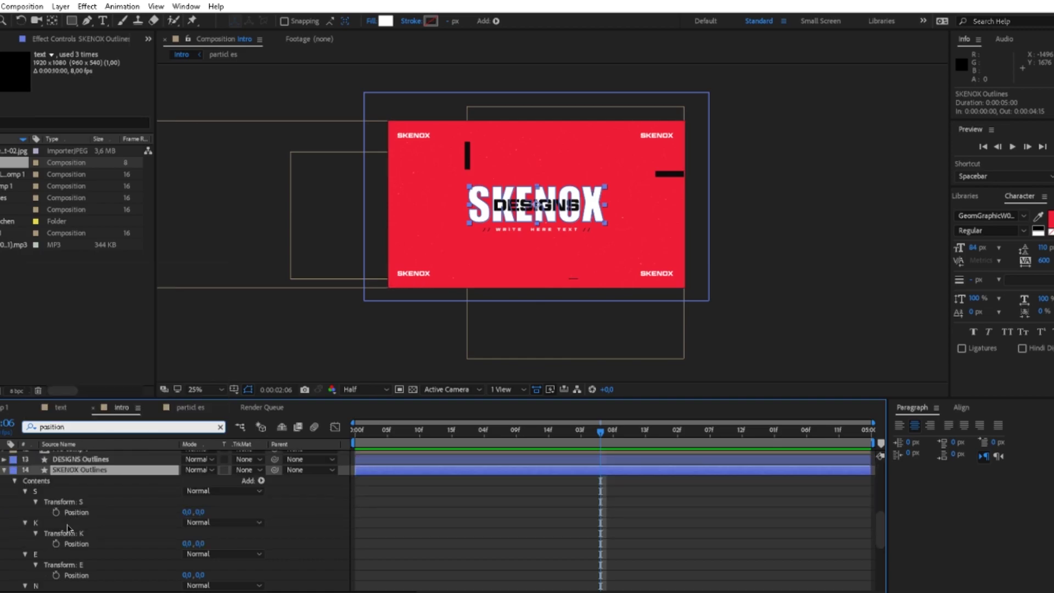
# Enable Position keyframes for the individual SKENOX letters at 0:00:02:06.
pyautogui.click(56, 513)
pyautogui.click(56, 544)
pyautogui.scroll(-3, 60, 541)
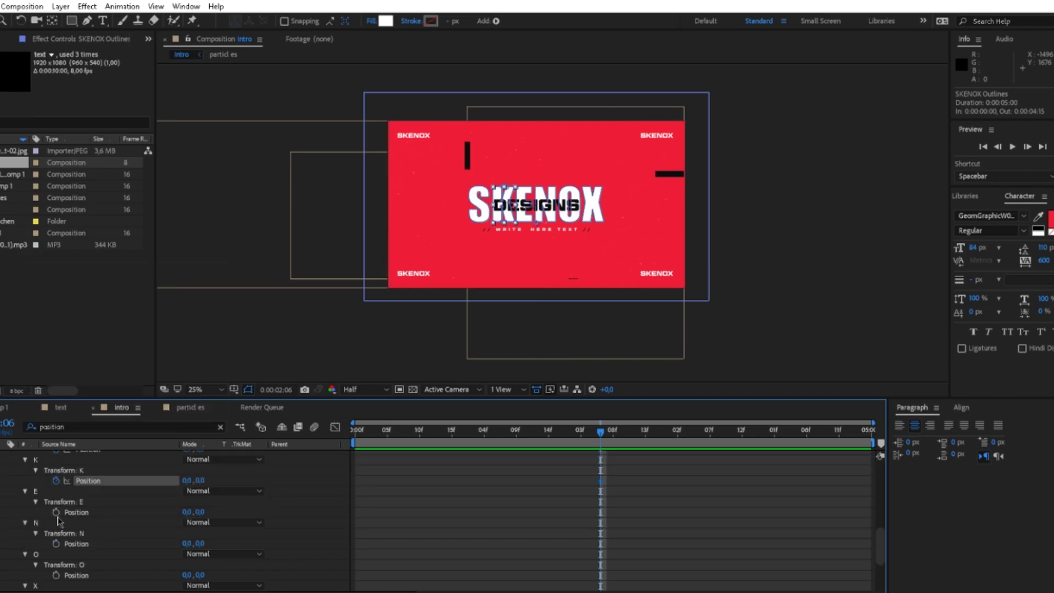
pyautogui.click(56, 512)
pyautogui.click(56, 544)
pyautogui.scroll(-3, 61, 544)
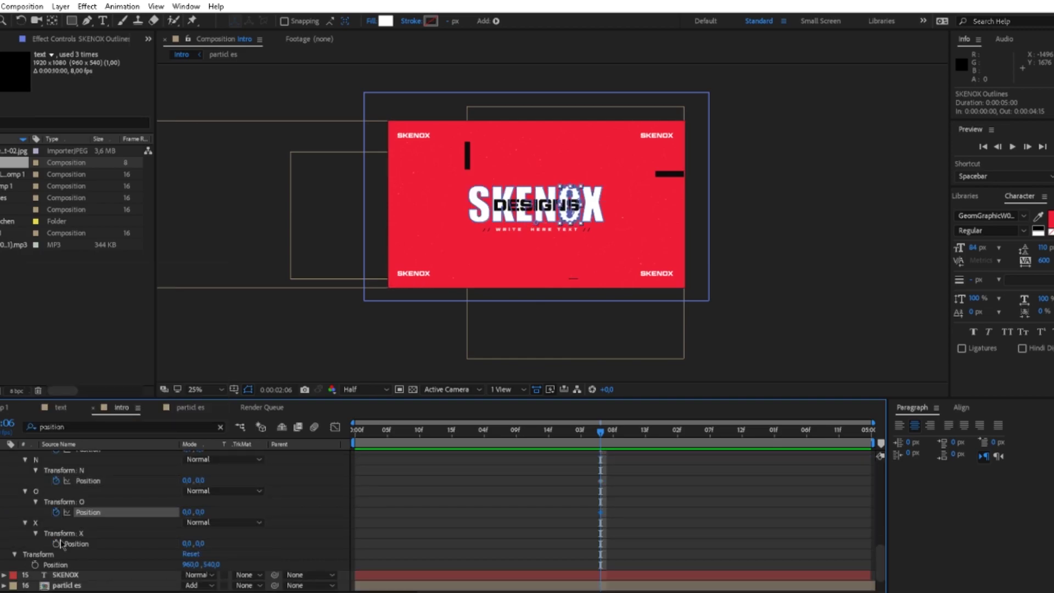
# Add unchanged Position keyframes for every SKENOX letter at 0:00:01:12.
pyautogui.scroll(7, 562, 497)
pyautogui.moveTo(571, 438); pyautogui.dragTo(536, 440)
pyautogui.scroll(-3, 509, 516)
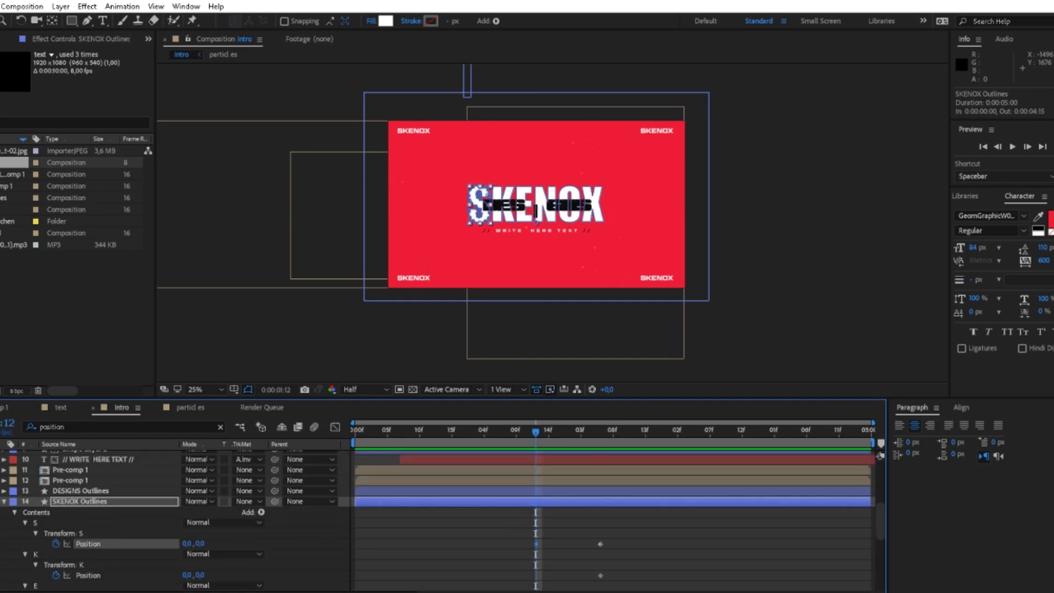
pyautogui.scroll(-4, 549, 522)
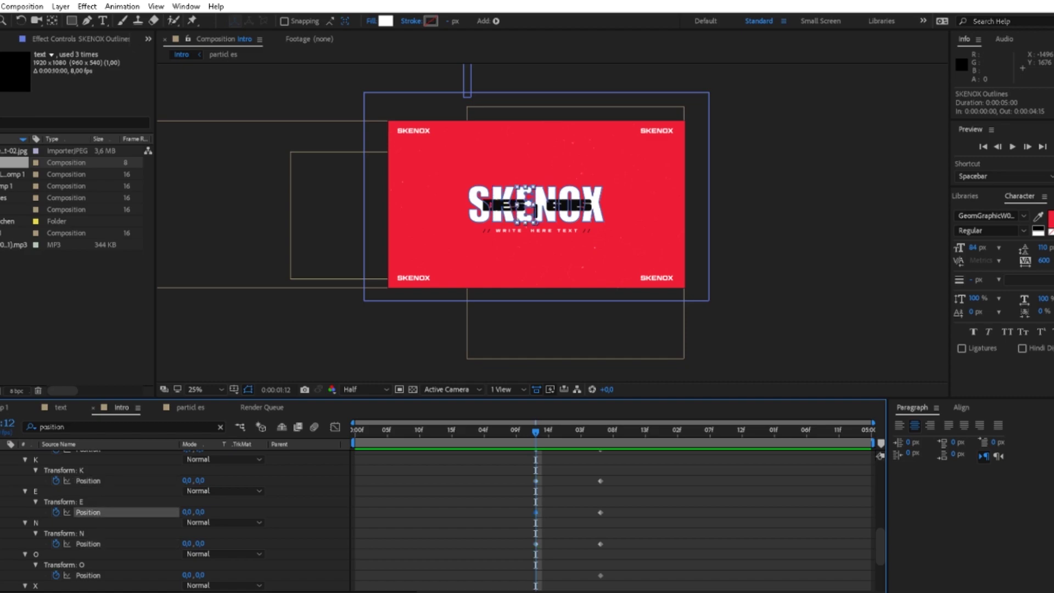
# Repeat the letters' resting Position keyframes at 0:00:03:00 and preview the animation.
pyautogui.scroll(5, 604, 518)
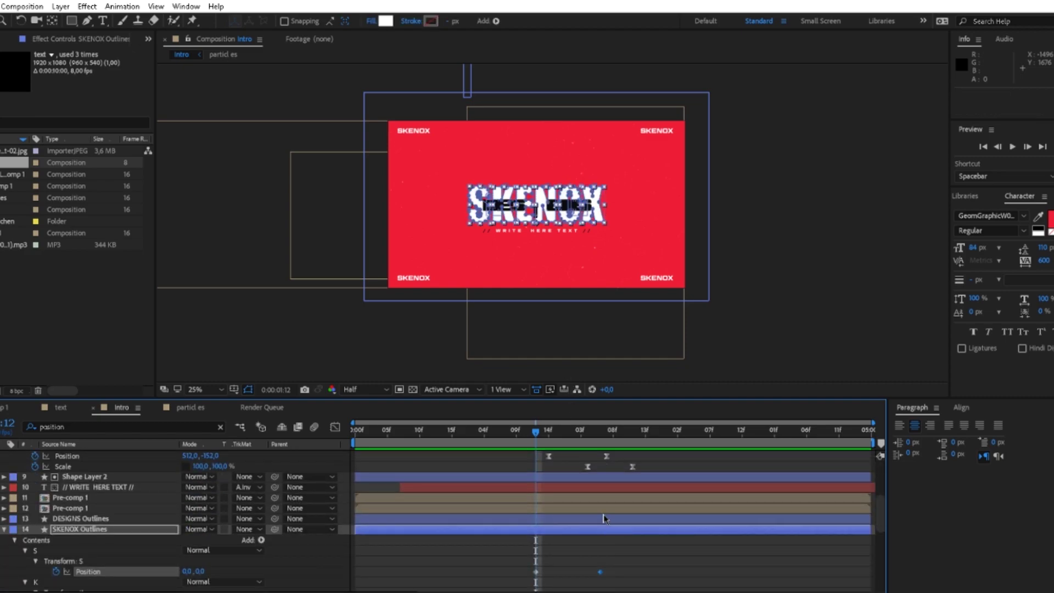
pyautogui.scroll(-4, 604, 518)
pyautogui.click(661, 442)
pyautogui.press('space')
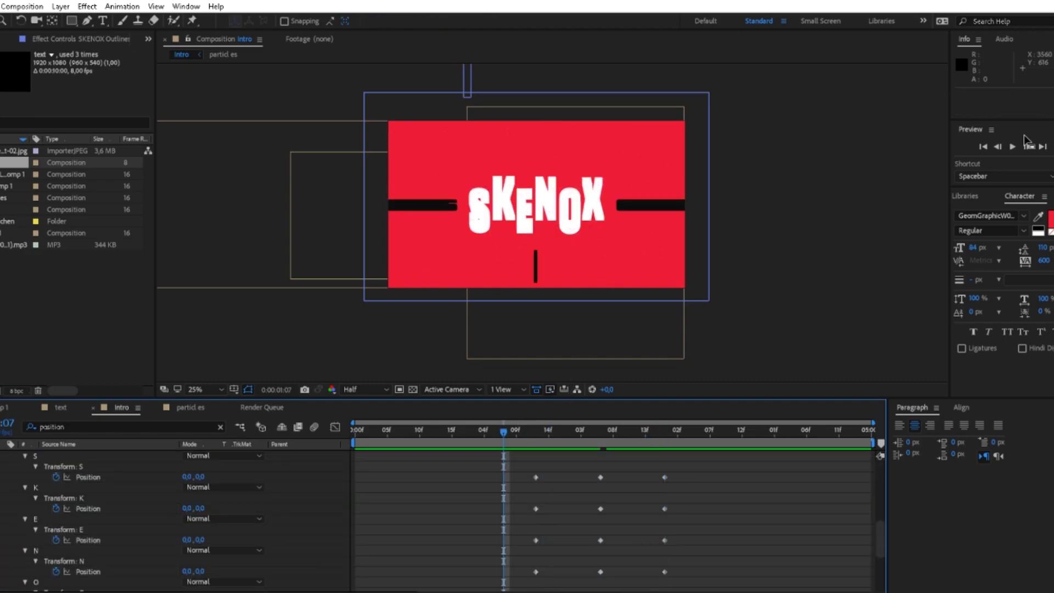
pyautogui.press('space')
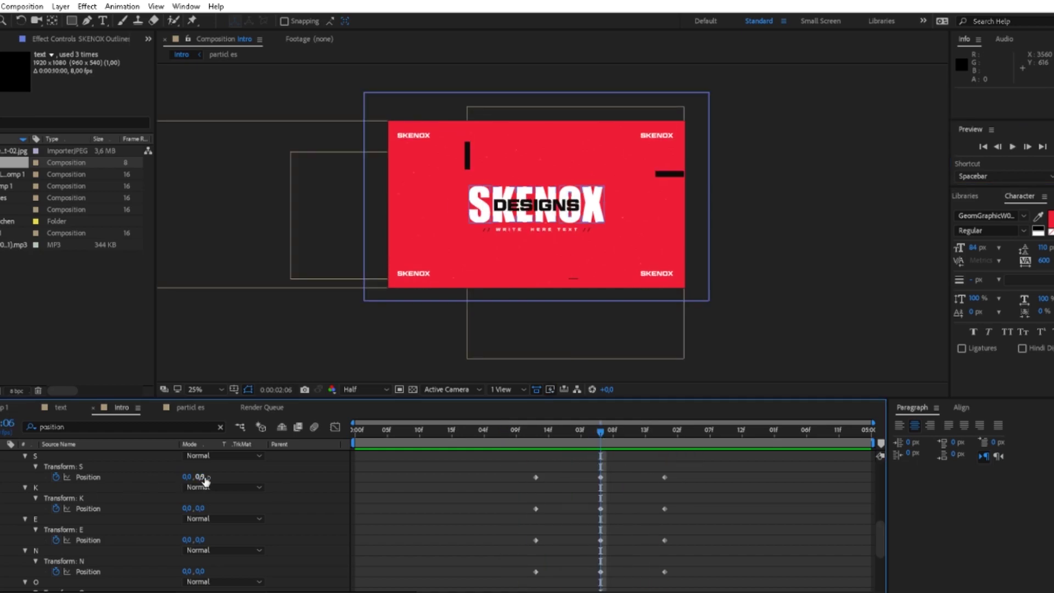
# At 0:00:02:06, set the Position of letters S, E and O to 0, -20 and of K, N and X to 0, 20.
pyautogui.moveTo(200, 476); pyautogui.dragTo(163, 478)
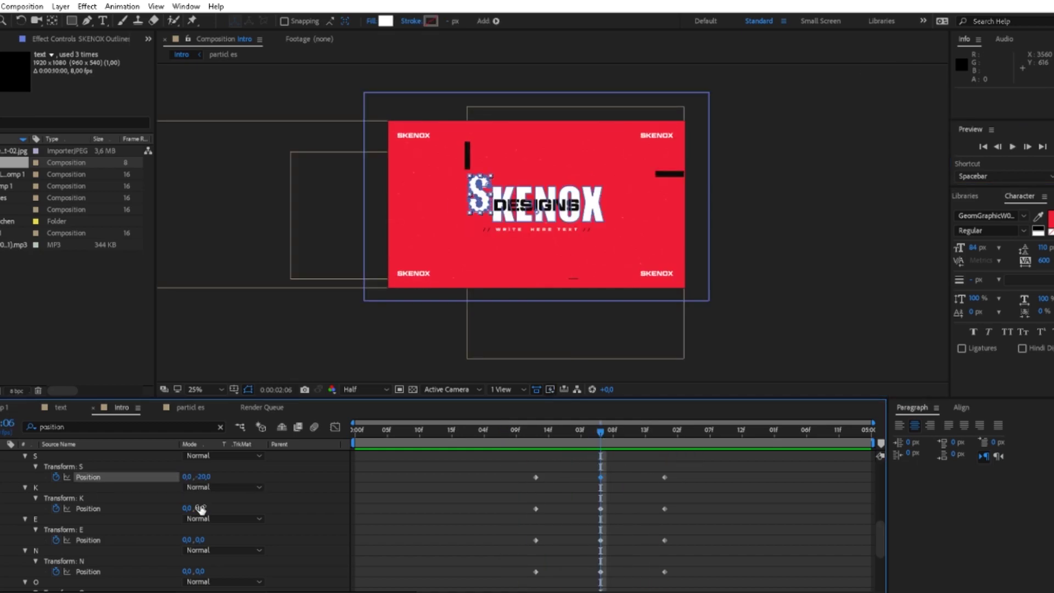
pyautogui.moveTo(200, 508); pyautogui.dragTo(490, 507)
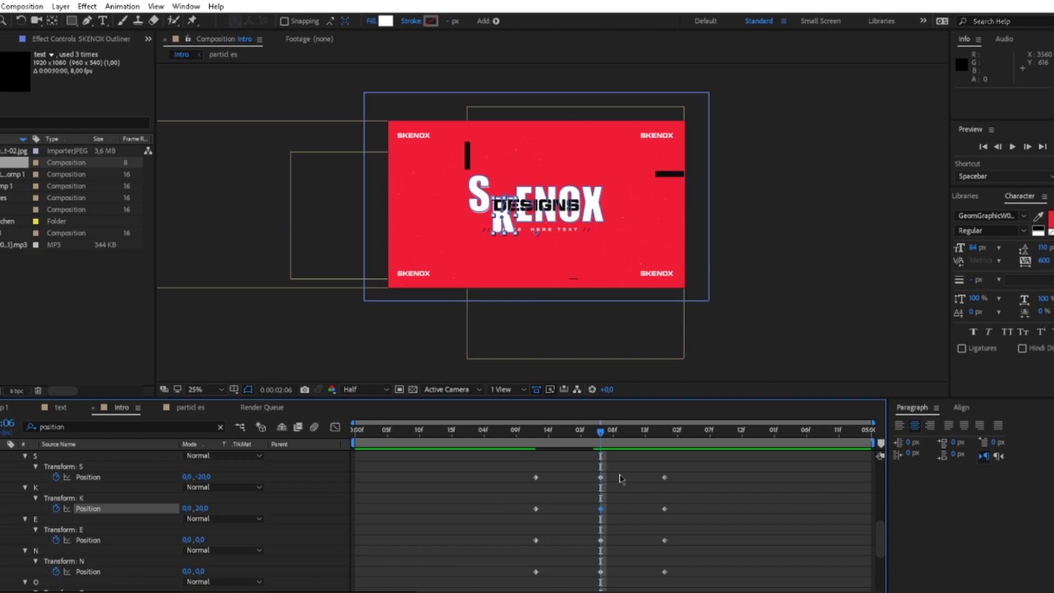
pyautogui.click(601, 478)
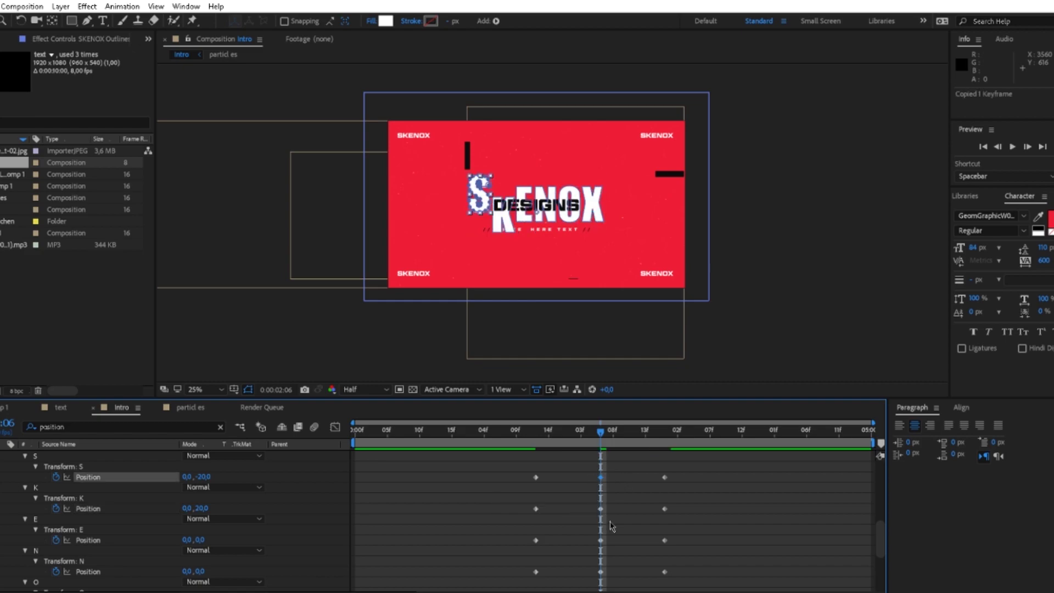
pyautogui.click(601, 541)
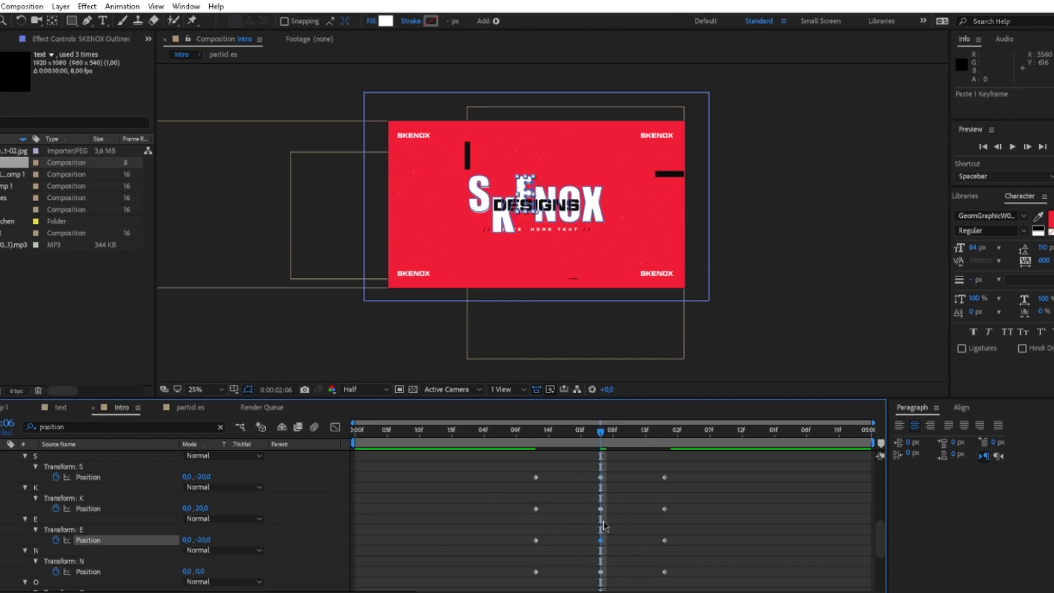
pyautogui.scroll(-1, 606, 533)
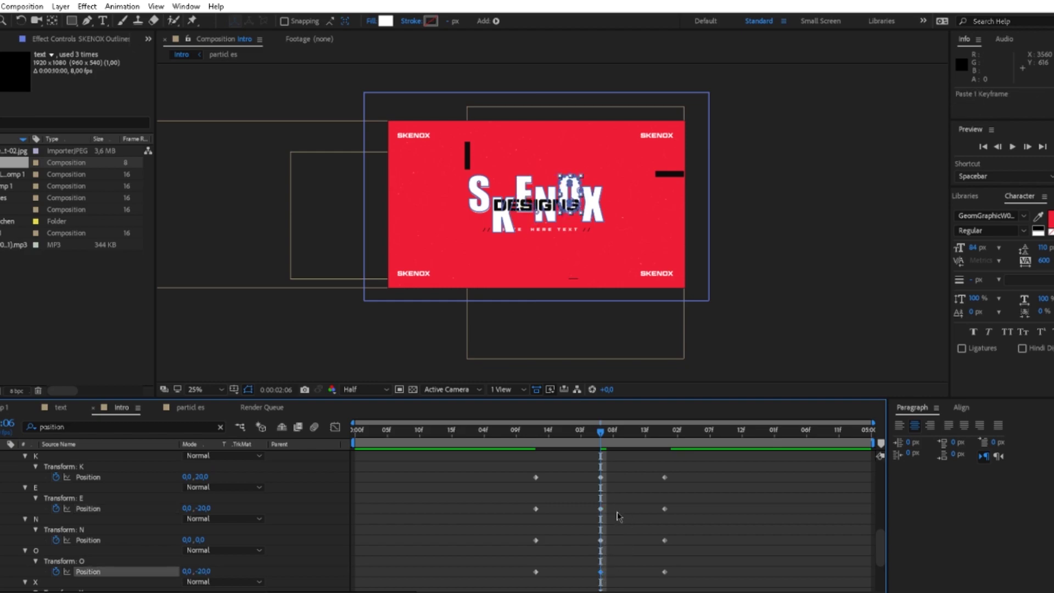
pyautogui.click(601, 477)
pyautogui.scroll(-2, 609, 535)
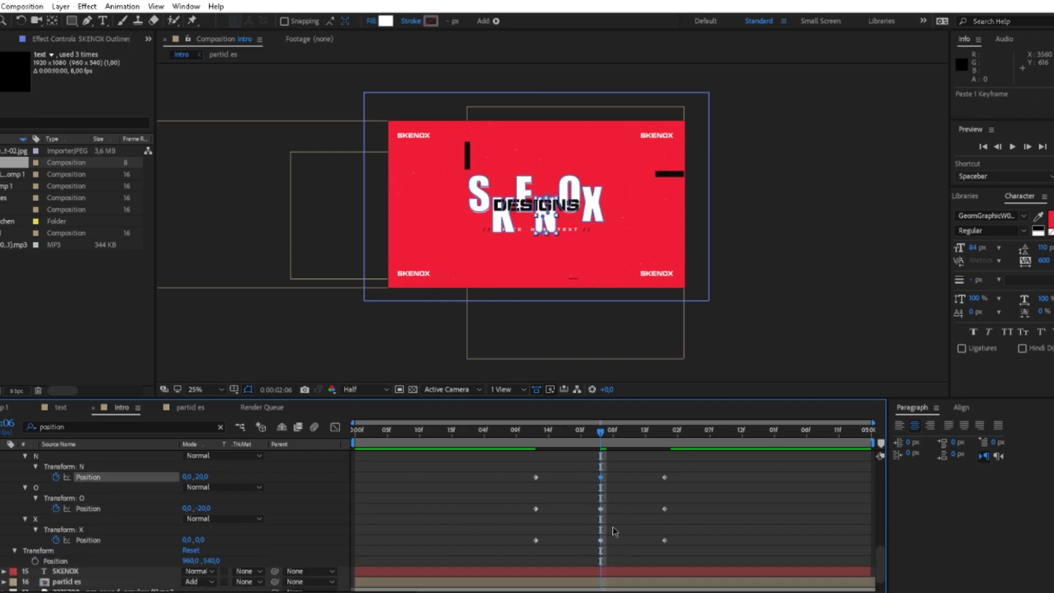
pyautogui.click(631, 510)
# Apply Easy Ease to all Position keyframes of the SKENOX letters.
pyautogui.moveTo(682, 546); pyautogui.dragTo(486, 514)
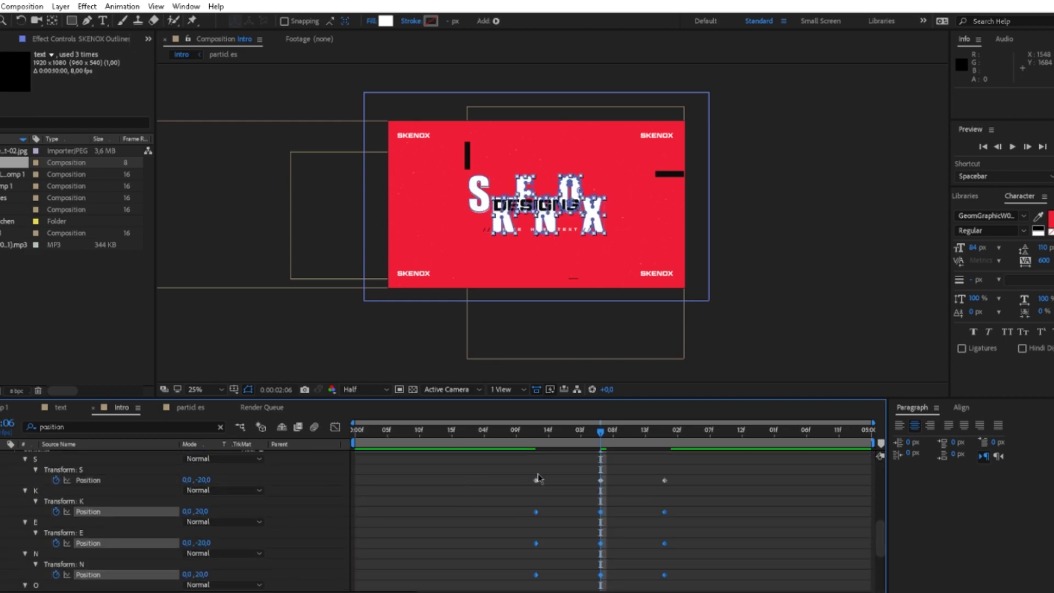
pyautogui.press('F9')
pyautogui.moveTo(523, 468); pyautogui.dragTo(717, 502)
pyautogui.press('F9')
pyautogui.scroll(3, 674, 509)
pyautogui.scroll(-4, 615, 503)
pyautogui.scroll(1, 533, 483)
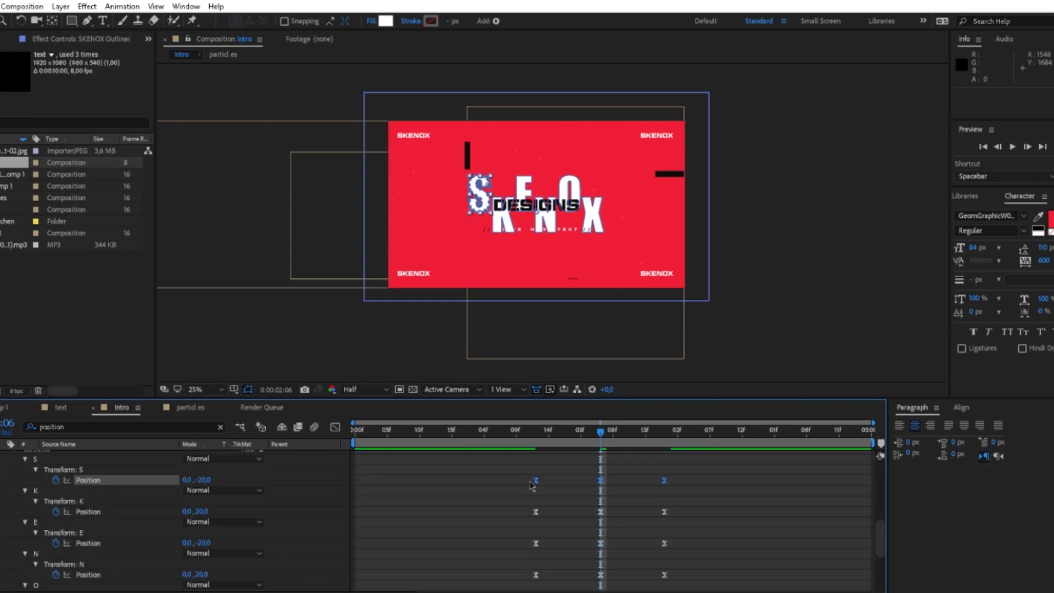
# Reshape the letters' Position speed curve in the Graph Editor for a slower easing around the middle keyframes, then preview the motion.
pyautogui.moveTo(513, 466); pyautogui.dragTo(702, 506)
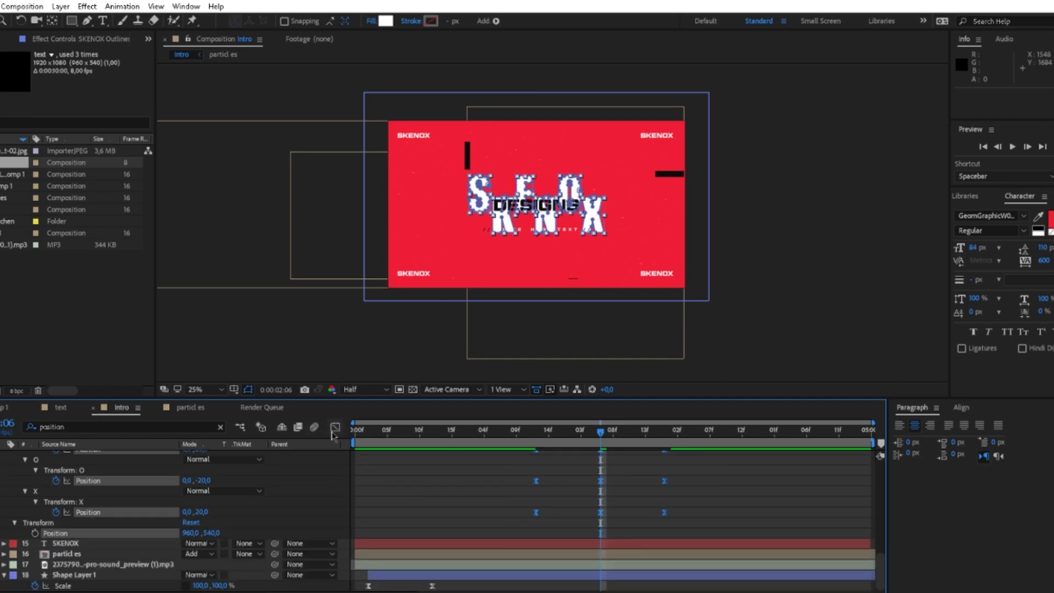
pyautogui.hotkey('shift', 'F3')
pyautogui.moveTo(671, 573); pyautogui.dragTo(671, 573)
pyautogui.click(522, 430)
pyautogui.moveTo(524, 529); pyautogui.dragTo(605, 571)
pyautogui.hotkey('ctrl', 'z')
pyautogui.moveTo(590, 564); pyautogui.dragTo(633, 564)
pyautogui.press('space')
pyautogui.press('space')
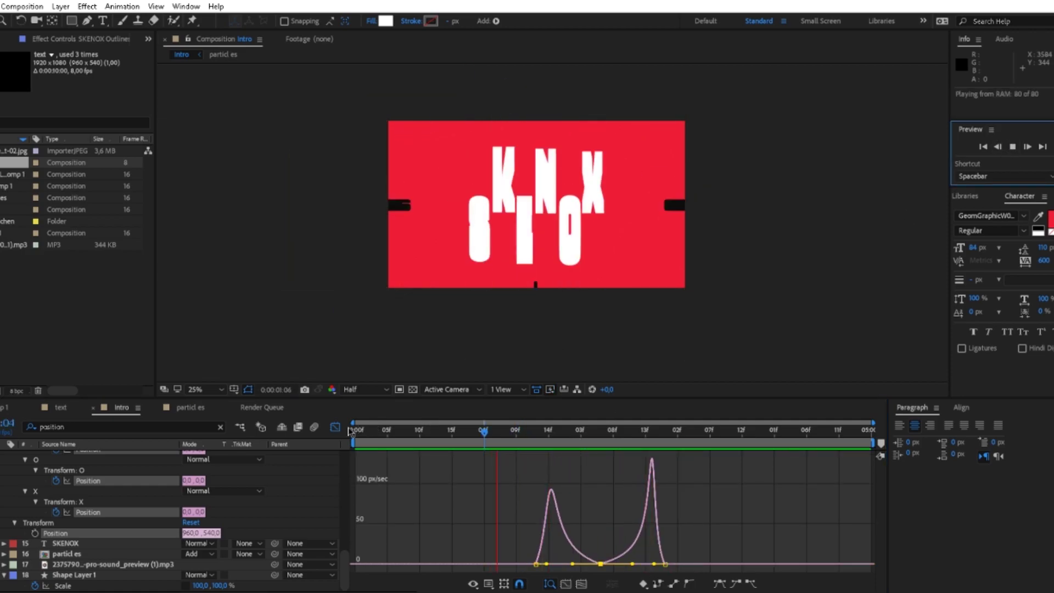
pyautogui.hotkey('shift', 'F3')
pyautogui.click(530, 433)
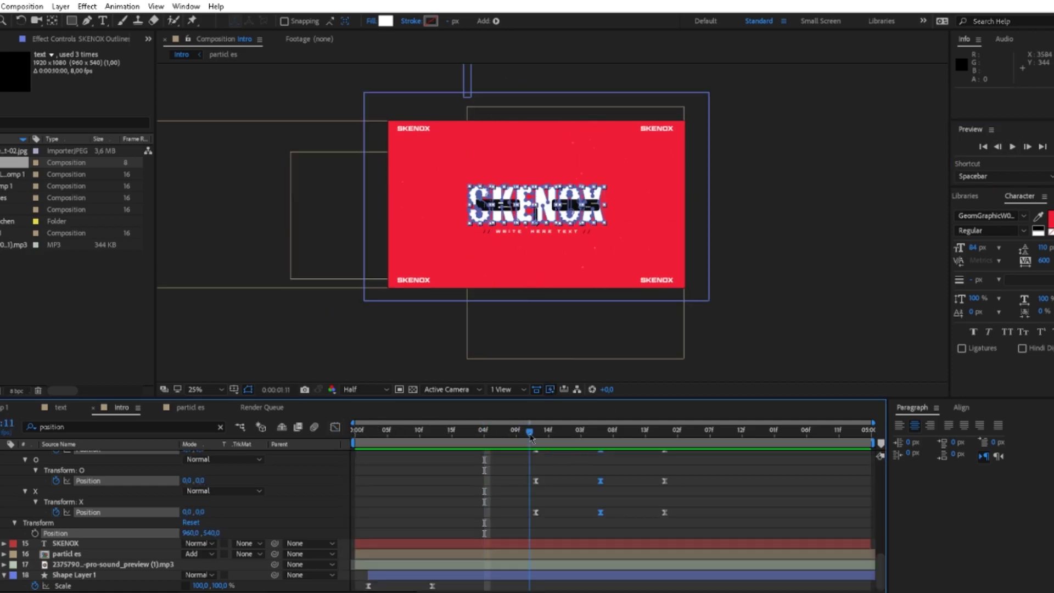
pyautogui.click(1013, 147)
pyautogui.press('space')
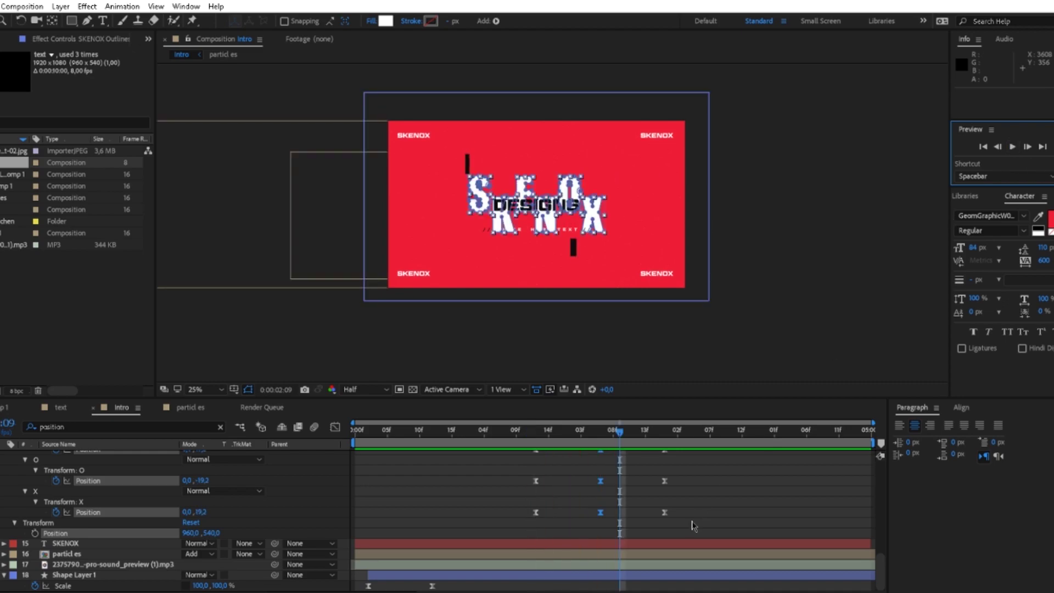
# Move the letters' ending Position keyframes to 0:00:02:10 and the middle ones to 0:00:02:03, then preview the timing.
pyautogui.moveTo(693, 525); pyautogui.dragTo(626, 570)
pyautogui.moveTo(619, 559); pyautogui.dragTo(596, 514)
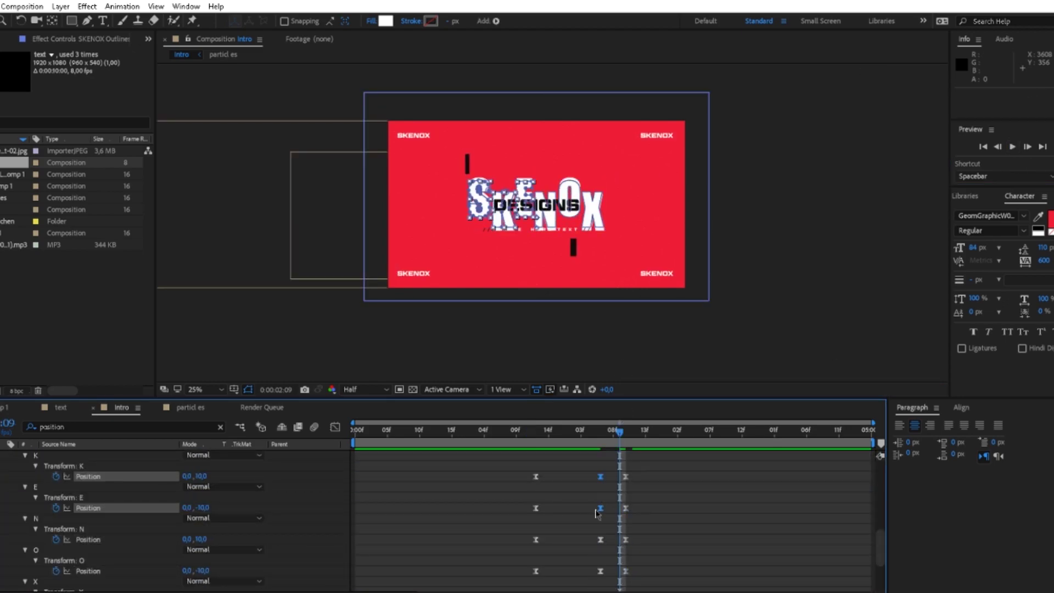
pyautogui.click(220, 426)
pyautogui.scroll(-3, 593, 473)
pyautogui.moveTo(590, 473); pyautogui.dragTo(619, 551)
pyautogui.moveTo(600, 505); pyautogui.dragTo(581, 505)
pyautogui.click(530, 432)
pyautogui.click(1013, 147)
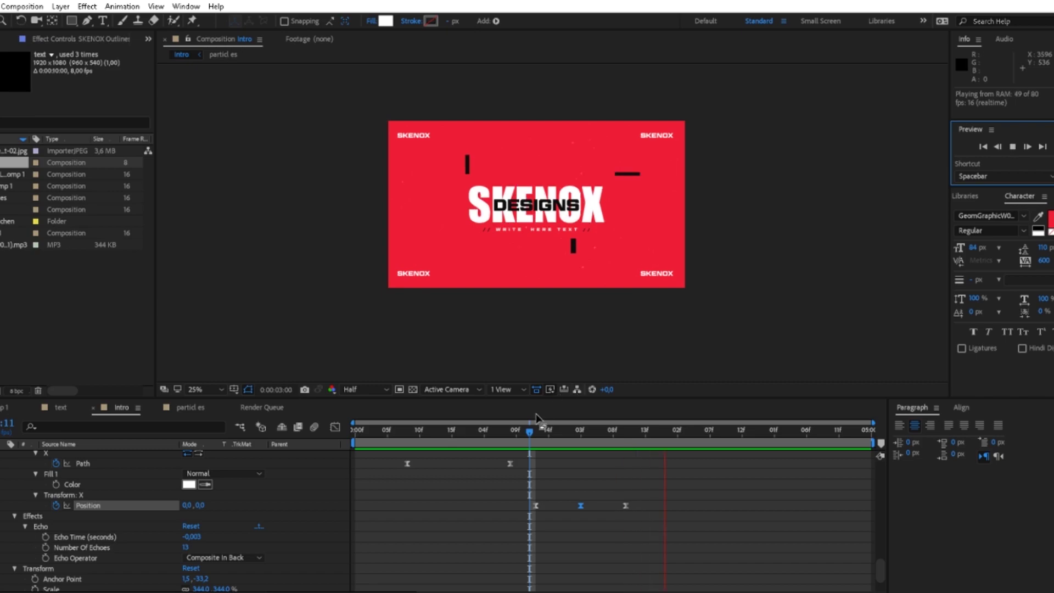
# Shift all the letters' Position keyframes two frames earlier, starting at 0:00:01:10, and preview the result.
pyautogui.click(485, 430)
pyautogui.press('space')
pyautogui.press('space')
pyautogui.moveTo(650, 549); pyautogui.dragTo(524, 417)
pyautogui.moveTo(536, 549); pyautogui.dragTo(523, 549)
pyautogui.click(503, 432)
pyautogui.press('space')
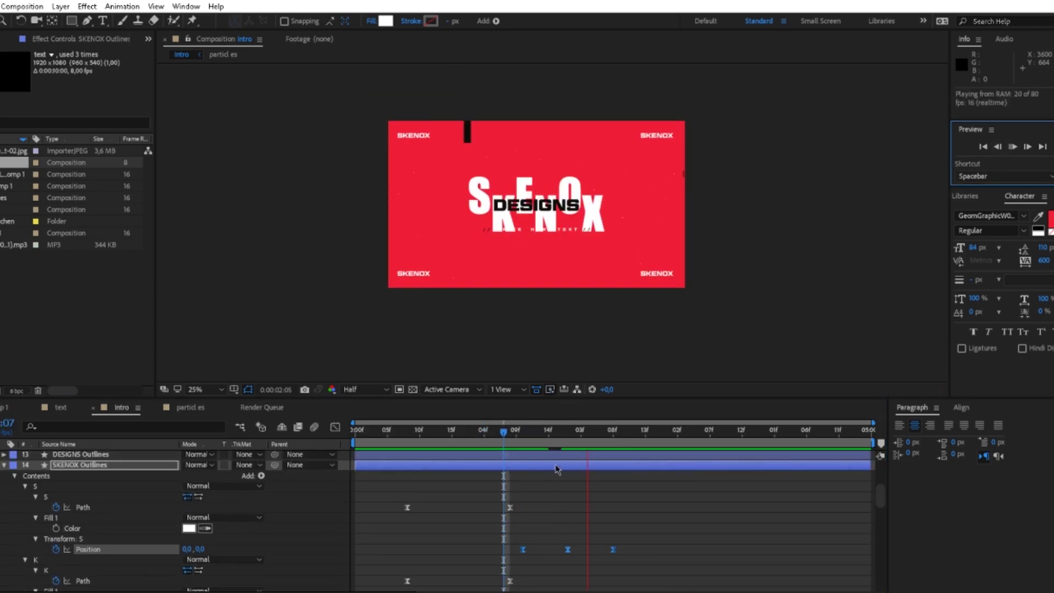
pyautogui.click(1016, 154)
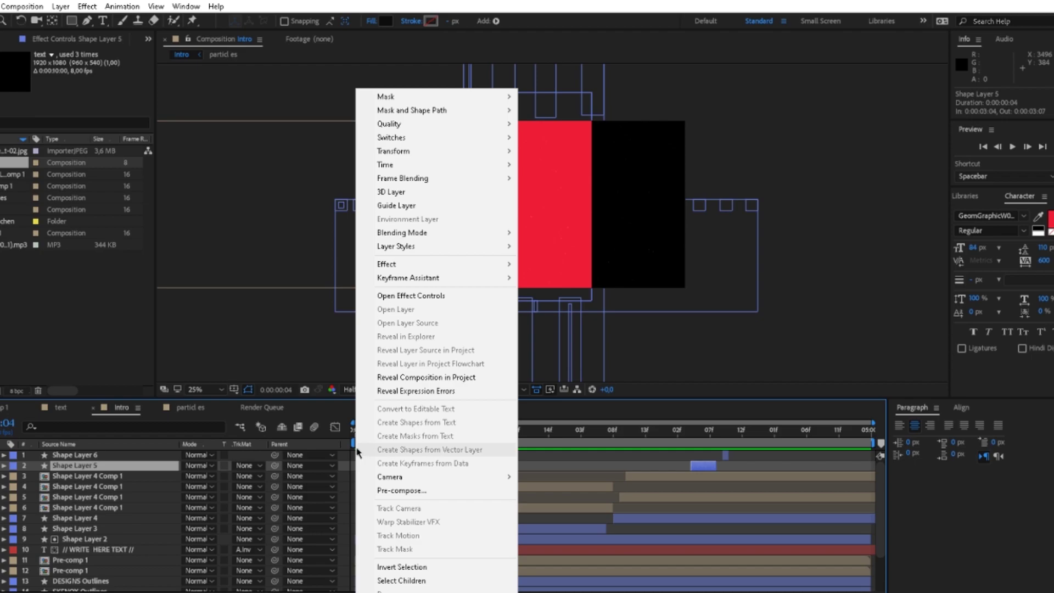
# Create a new adjustment layer in the intro composition.
pyautogui.rightClick(349, 457)
pyautogui.moveTo(483, 461)
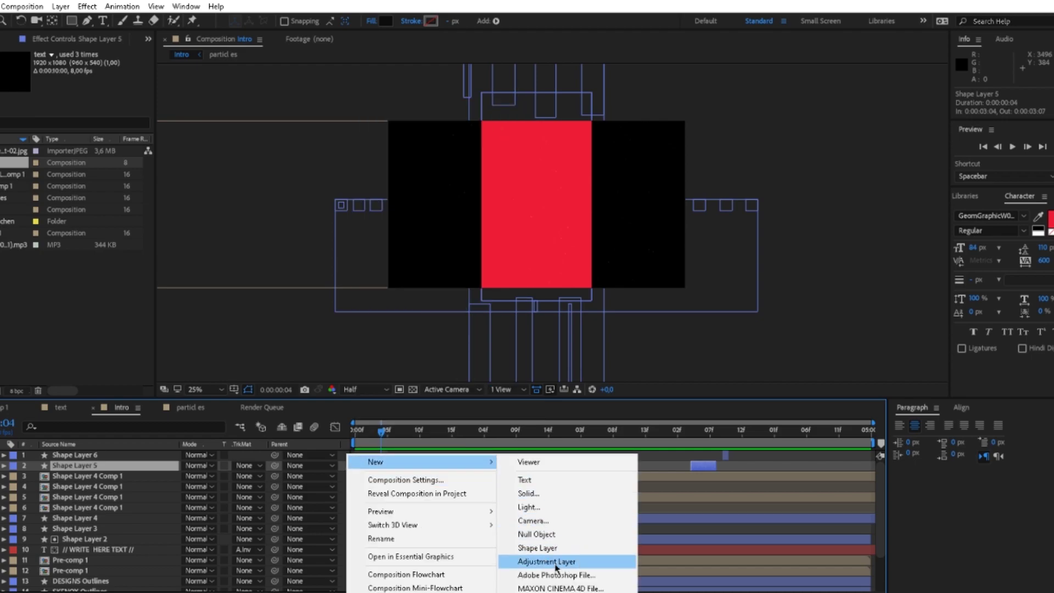
pyautogui.click(555, 564)
# Trim the adjustment layer to a two-frame piece starting at 0:00:01:02 and delete the leftover parts.
pyautogui.moveTo(431, 433)
pyautogui.mouseDown()
pyautogui.moveTo(471, 435)
pyautogui.moveTo(483, 466)
pyautogui.moveTo(449, 437)
pyautogui.moveTo(419, 438)
pyautogui.mouseUp()
pyautogui.hotkey('ctrl', 'shift', 'd')
pyautogui.click(461, 477)
pyautogui.press('Delete')
pyautogui.press('pagedown')
pyautogui.press('pagedown')
pyautogui.press('pagedown')
pyautogui.click(496, 466)
pyautogui.hotkey('ctrl', 'shift', 'd')
pyautogui.press('Delete')
pyautogui.scroll(4, 482, 458)
pyautogui.scroll(-4, 604, 498)
# Apply the Invert effect to the short adjustment layer and set its channel to Lightness.
pyautogui.hotkey('ctrl', '5')
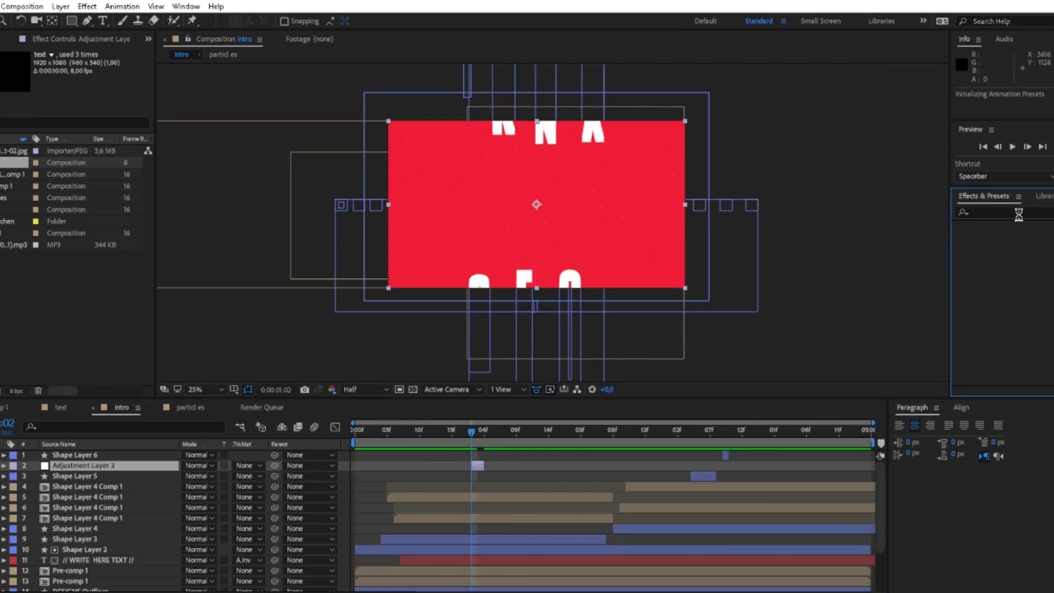
pyautogui.write('invert')
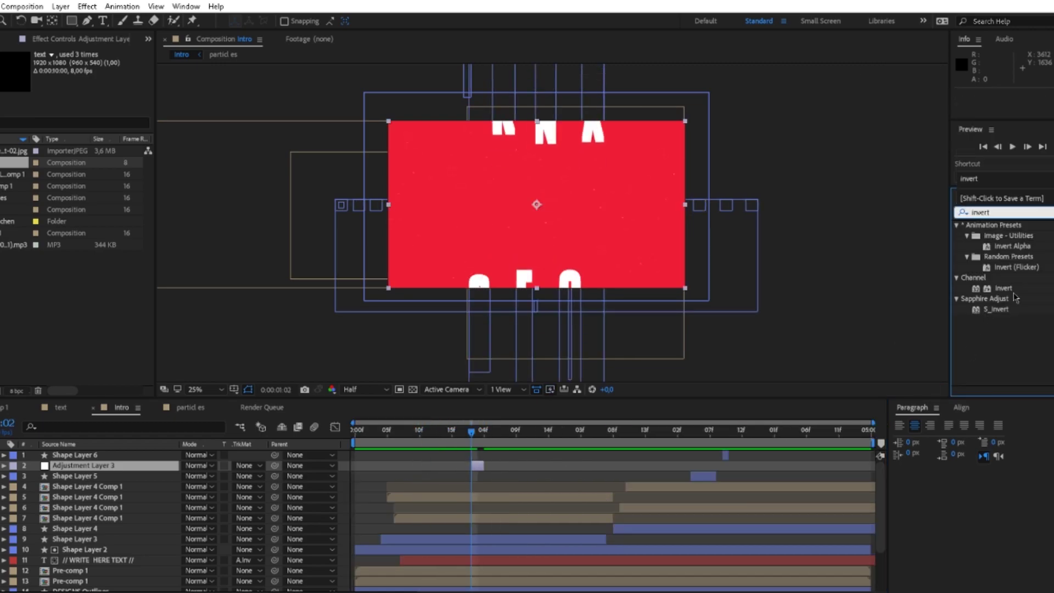
pyautogui.moveTo(1004, 289); pyautogui.dragTo(946, 343)
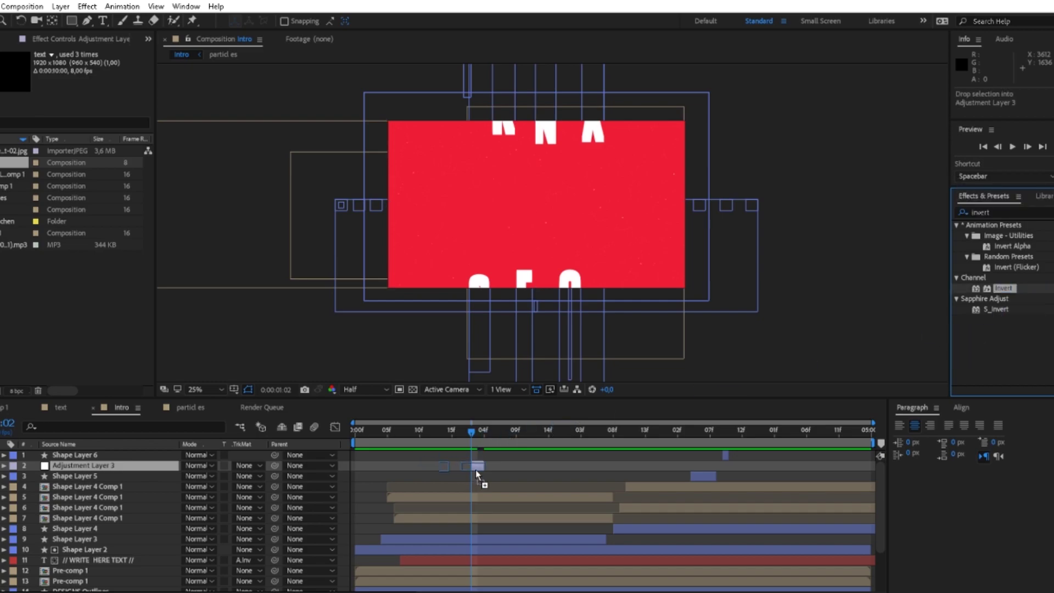
pyautogui.moveTo(476, 470); pyautogui.dragTo(479, 466)
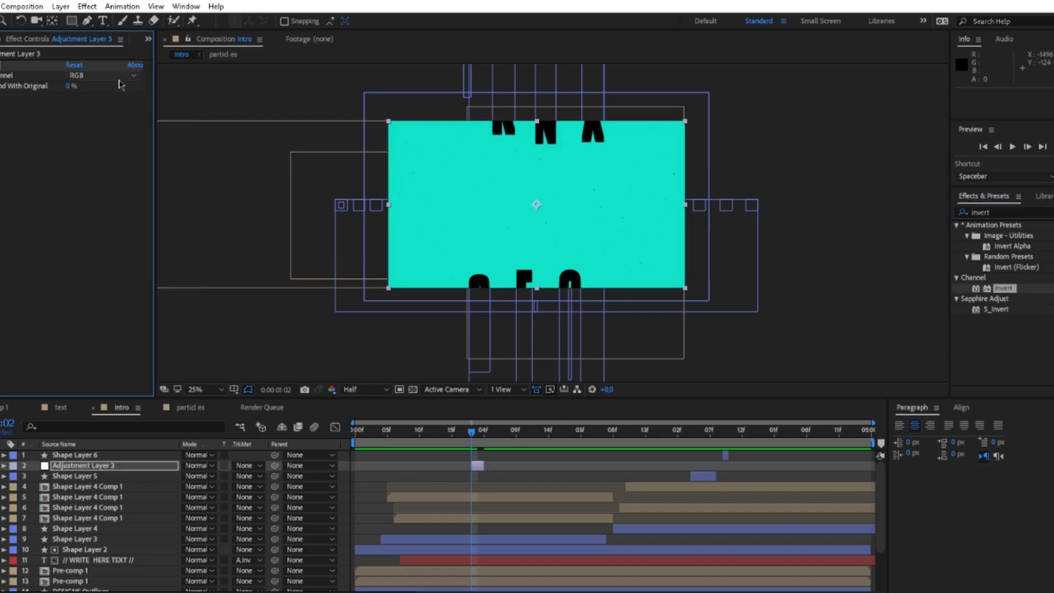
pyautogui.click(120, 79)
pyautogui.click(131, 190)
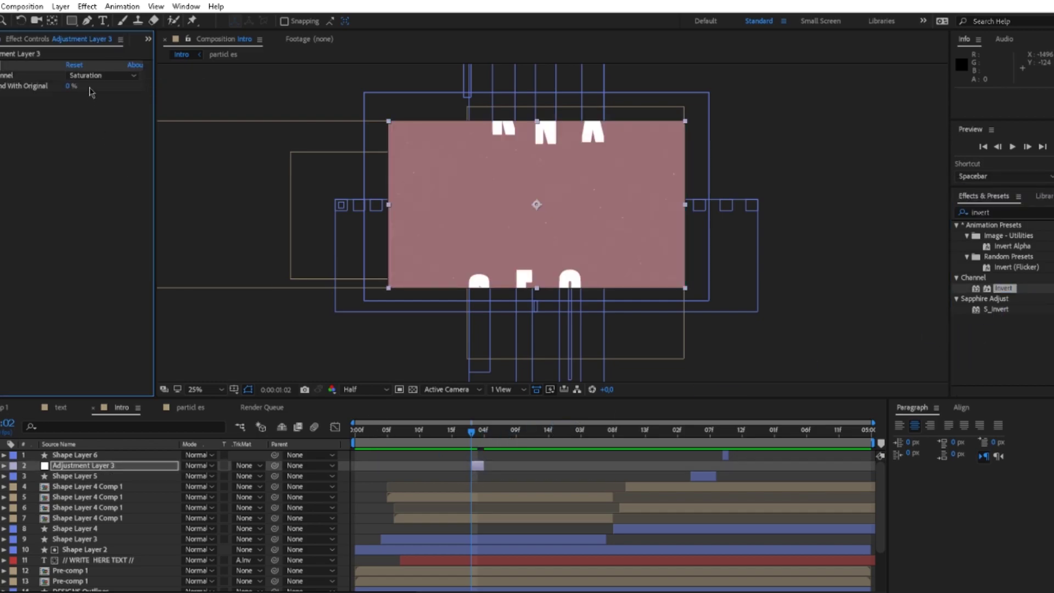
pyautogui.click(101, 75)
pyautogui.click(144, 175)
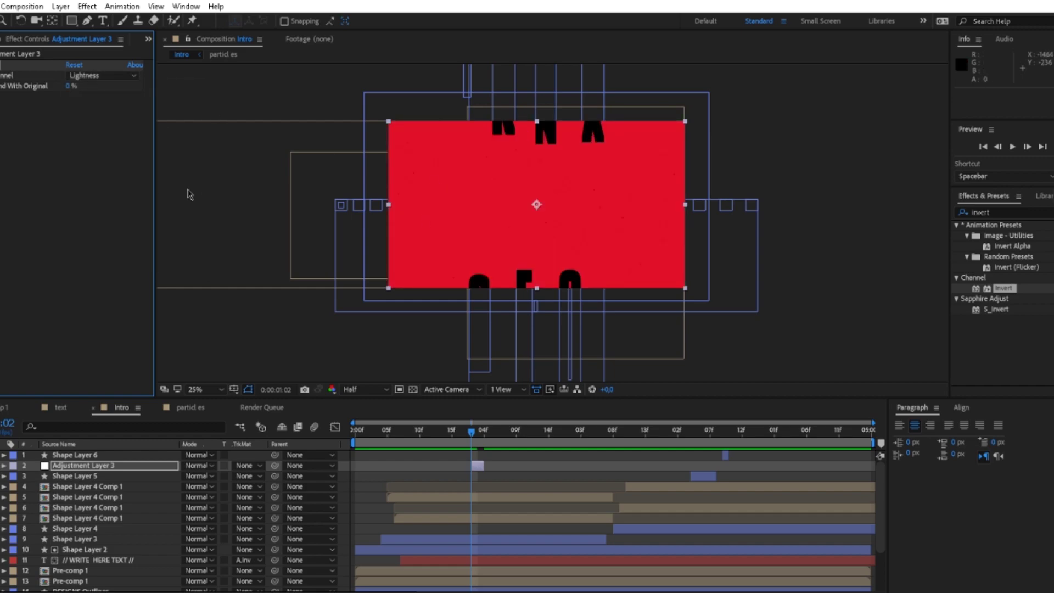
# Move the inverting adjustment layer to start at 0:00:01:05 and preview the flash with the letters' entrance.
pyautogui.scroll(4, 461, 466)
pyautogui.press('space')
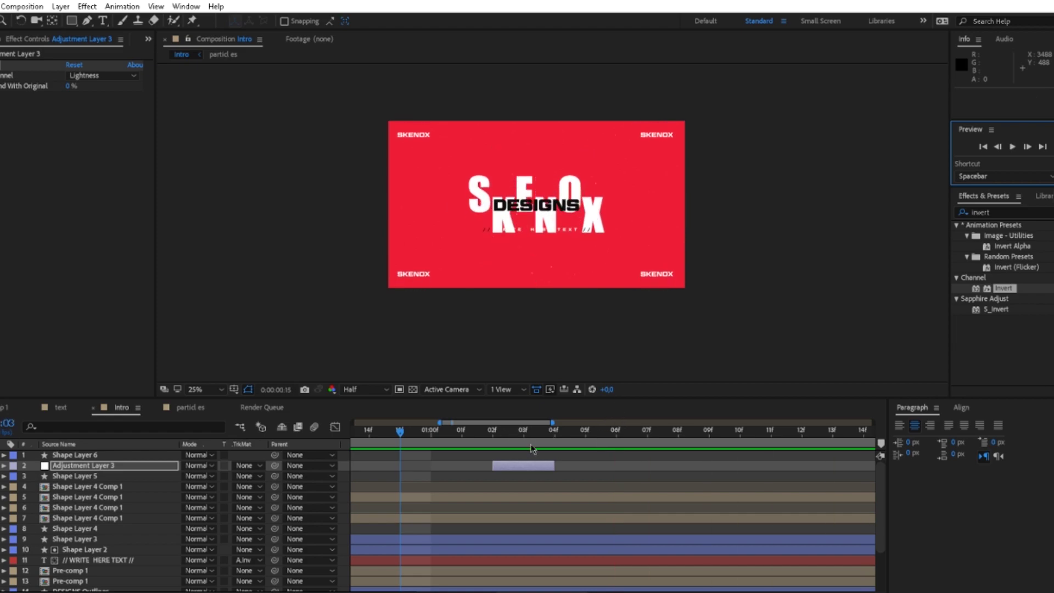
pyautogui.click(524, 432)
pyautogui.moveTo(530, 466); pyautogui.dragTo(621, 471)
pyautogui.scroll(-4, 621, 471)
pyautogui.click(504, 433)
pyautogui.click(1013, 147)
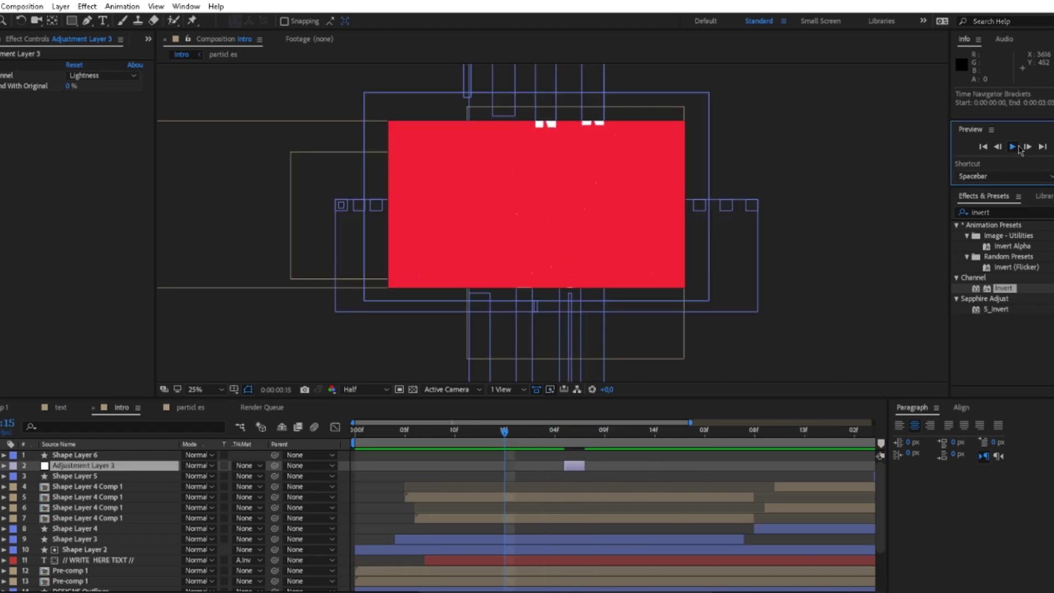
pyautogui.moveTo(551, 439)
pyautogui.mouseDown()
pyautogui.moveTo(565, 435)
pyautogui.moveTo(545, 436)
pyautogui.mouseUp()
pyautogui.click(1012, 147)
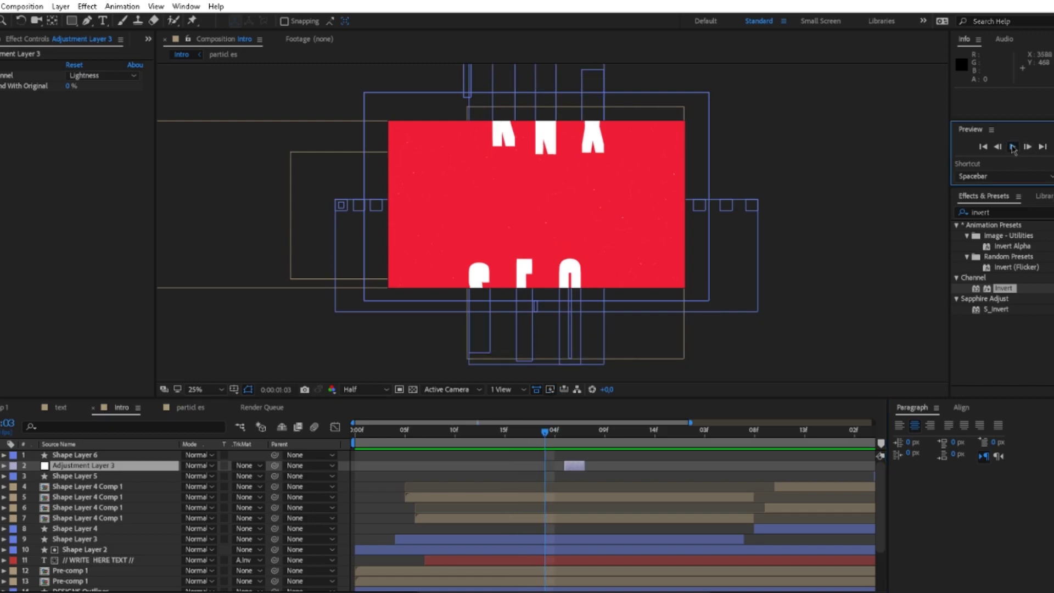
# Duplicate the inverting adjustment layer, place the copy at 0:00:03:02 just before the black wipe, and preview the intro.
pyautogui.click(564, 438)
pyautogui.scroll(3, 565, 462)
pyautogui.press('-')
pyautogui.press('-')
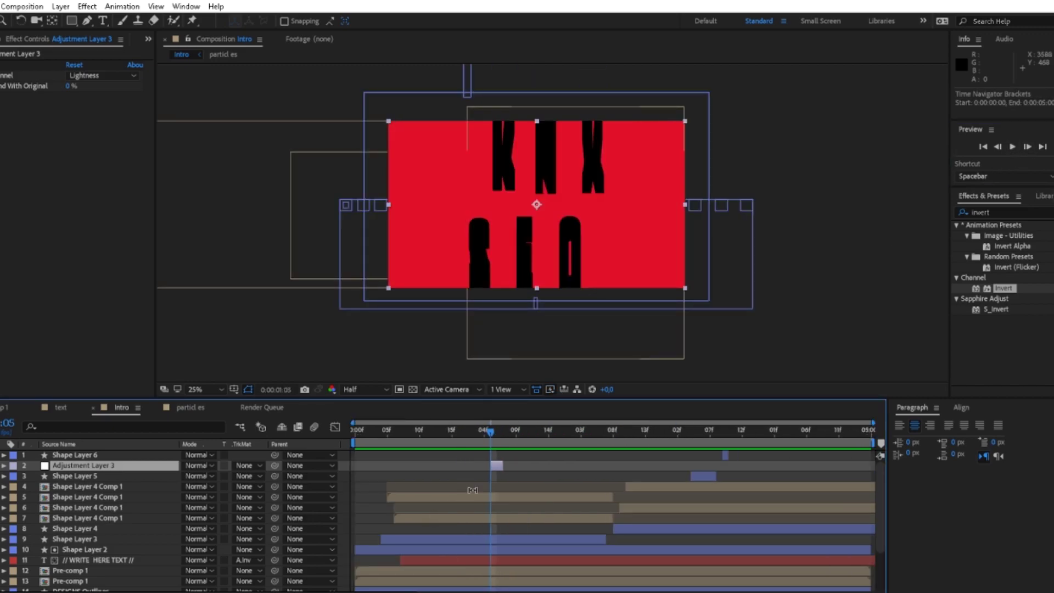
pyautogui.hotkey('ctrl', 'd')
pyautogui.moveTo(677, 470); pyautogui.dragTo(684, 467)
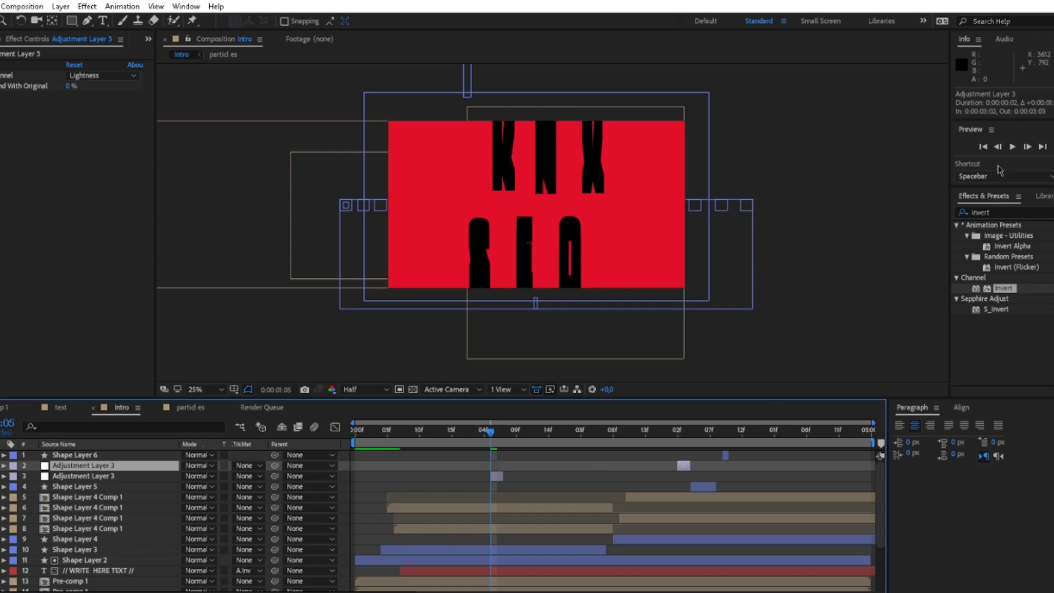
pyautogui.click(1012, 146)
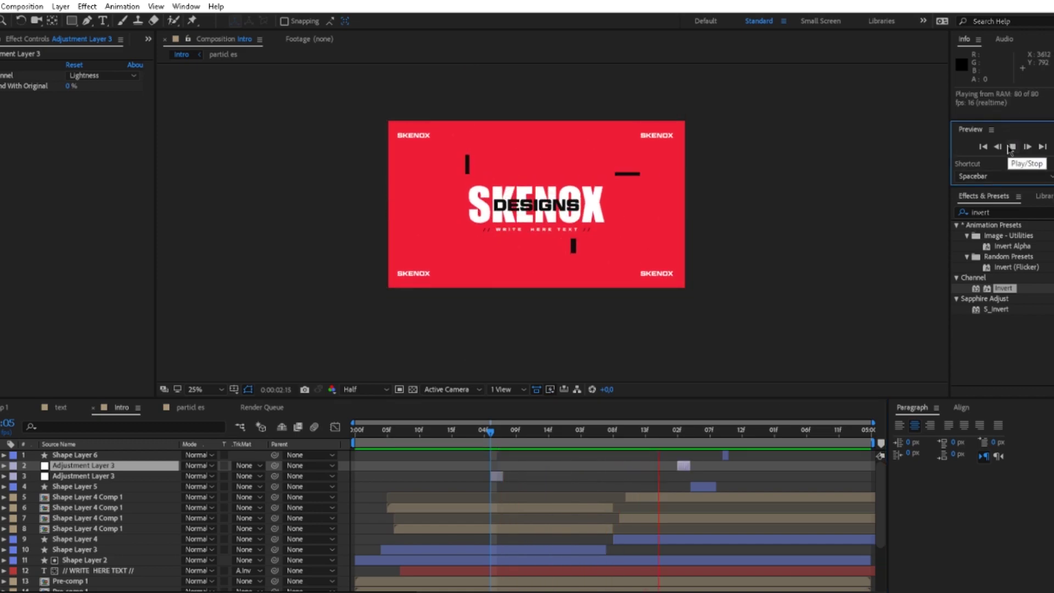
pyautogui.click(1012, 146)
pyautogui.click(1014, 148)
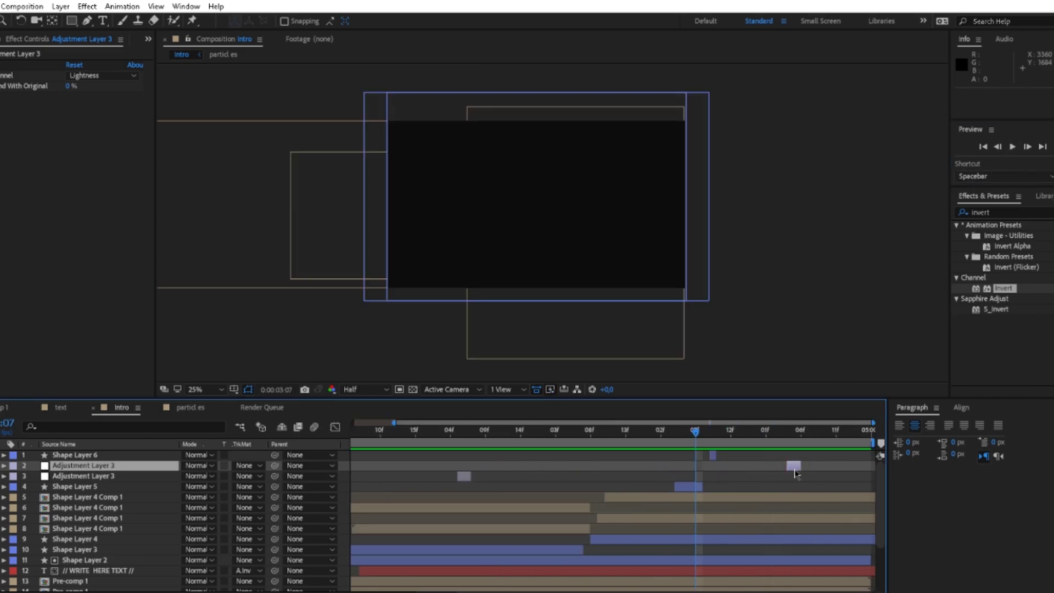
# Move the topmost inverting adjustment layer earlier so it starts at 0:00:03:15, and preview the closing flash.
pyautogui.moveTo(796, 468); pyautogui.dragTo(761, 467)
pyautogui.click(1012, 147)
pyautogui.press('space')
pyautogui.rightClick(768, 456)
# Duplicate the first inverting adjustment layer, place the copy at 0:00:01:08, and remove its Invert effect.
pyautogui.click(459, 435)
pyautogui.click(463, 476)
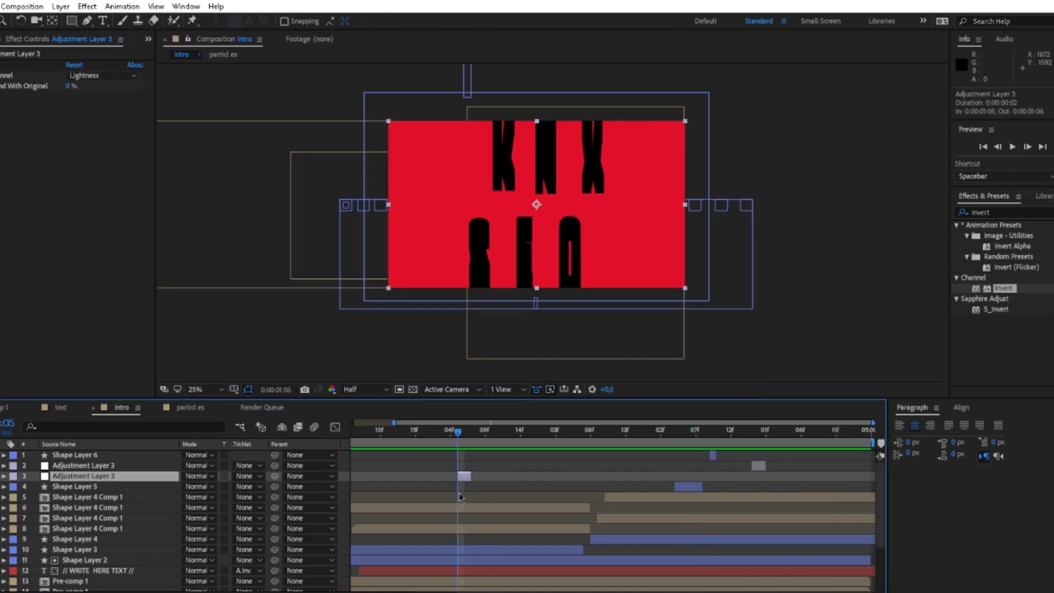
pyautogui.hotkey('ctrl', 'd')
pyautogui.scroll(3, 466, 480)
pyautogui.moveTo(435, 477); pyautogui.dragTo(530, 478)
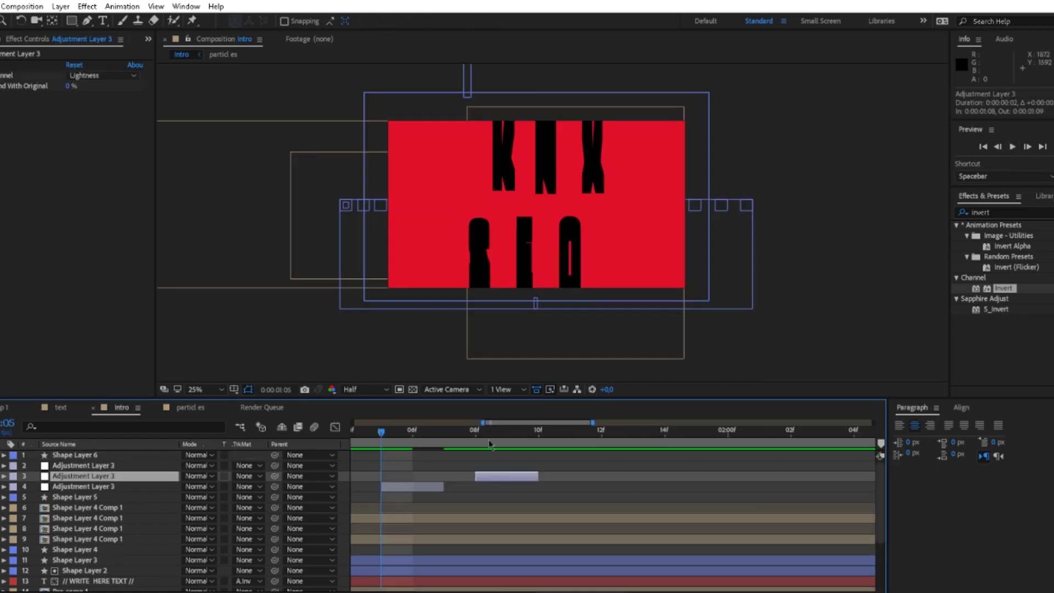
pyautogui.click(489, 440)
pyautogui.click(2, 69)
pyautogui.press('Delete')
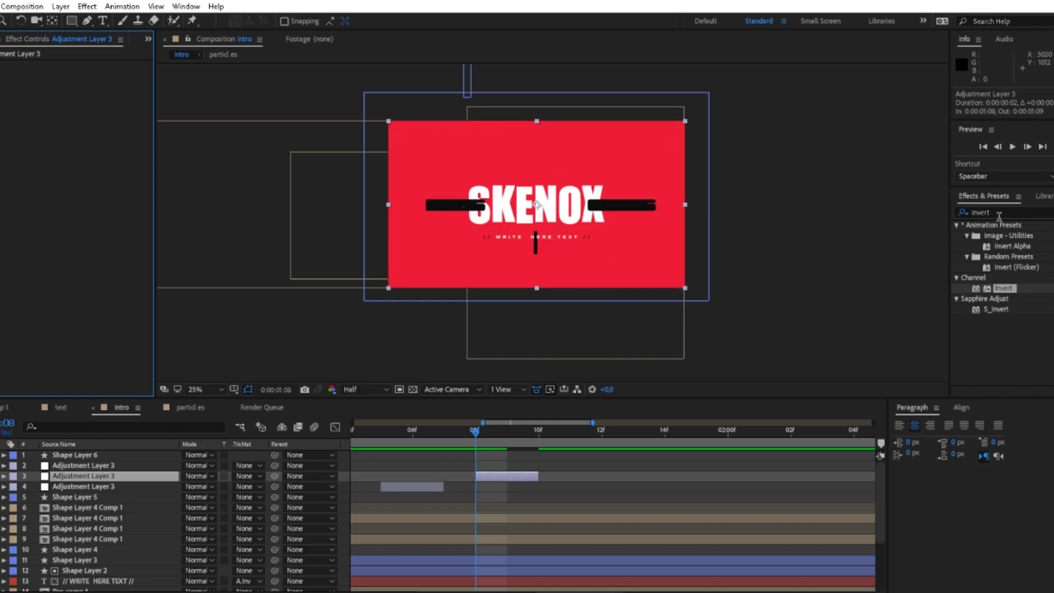
# Apply the Video Copilot Twitch effect to the copied adjustment layer with amount 37 and speed 32, and preview it.
pyautogui.moveTo(998, 216); pyautogui.dragTo(931, 214)
pyautogui.write('twitc')
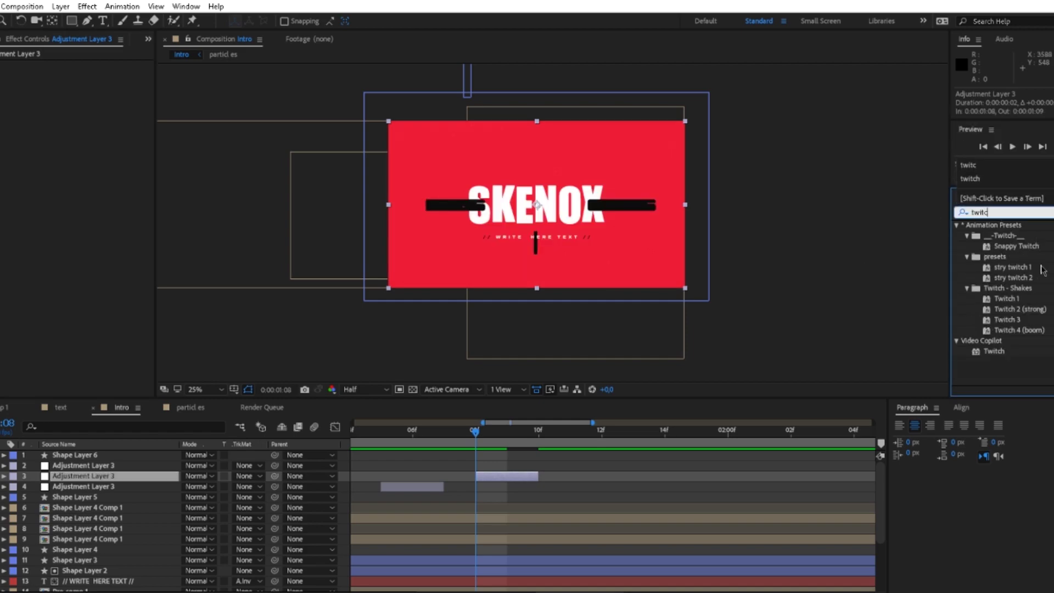
pyautogui.moveTo(1001, 355); pyautogui.dragTo(522, 476)
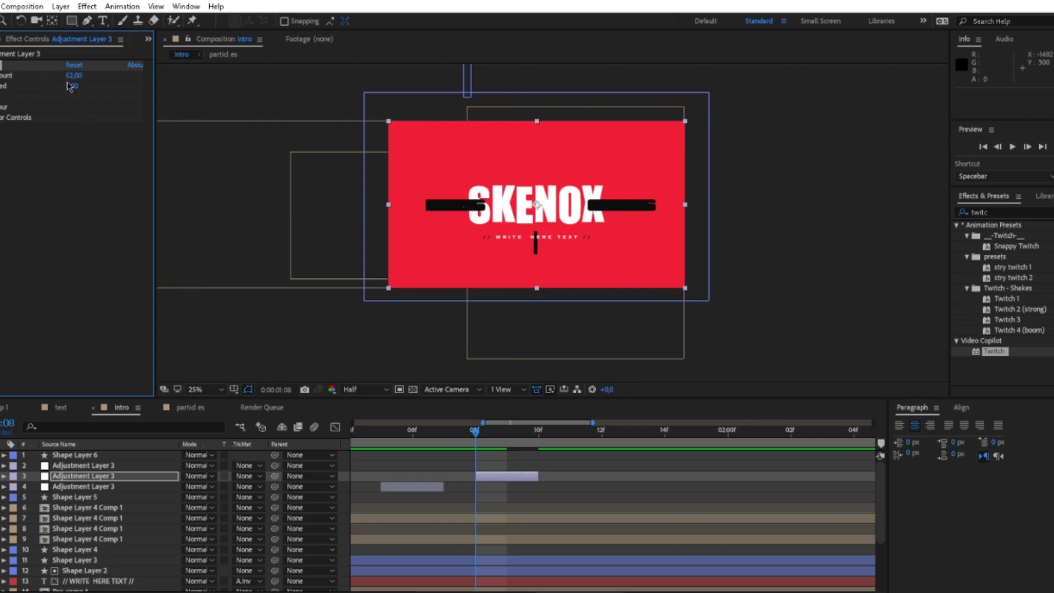
pyautogui.moveTo(75, 87); pyautogui.dragTo(81, 92)
pyautogui.scroll(-3, 538, 460)
pyautogui.press('space')
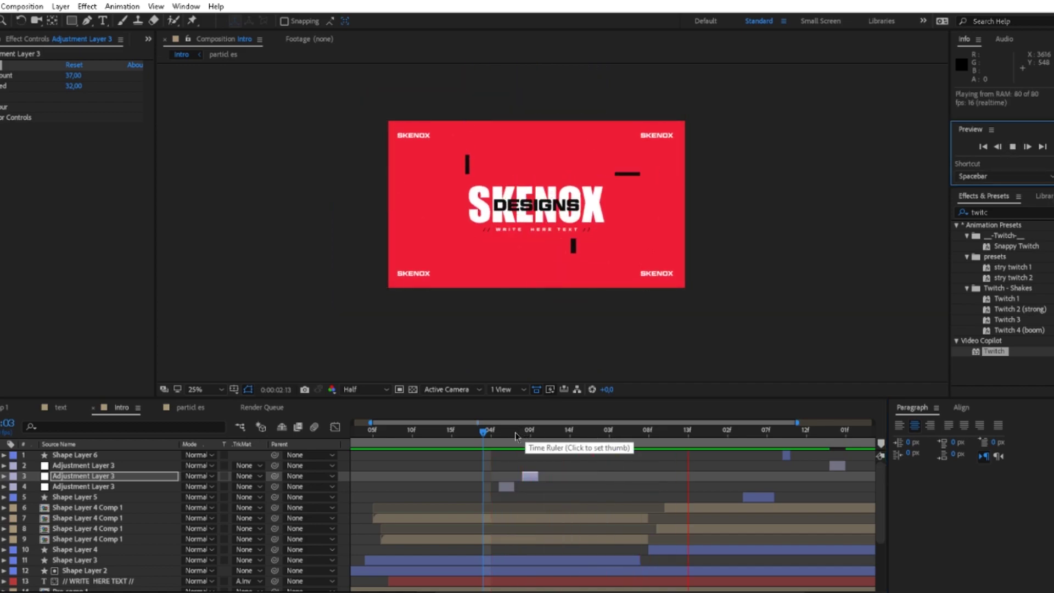
# Enable only Slide in the Twitch effect and move its layer to about 0:00:02:07, where the first Shape Layer 4 Comp 1 copies end.
pyautogui.click(530, 432)
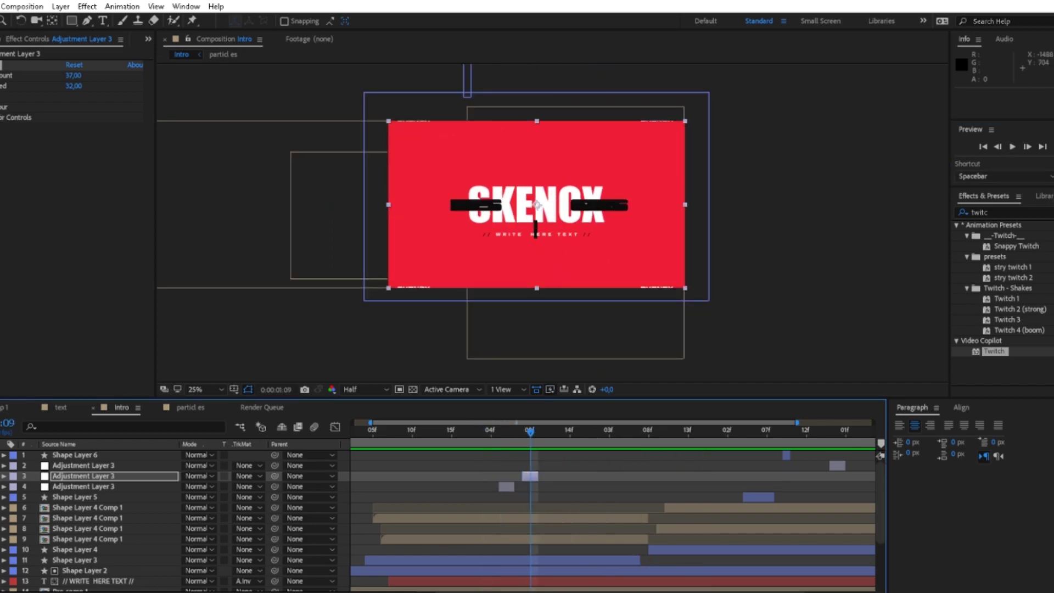
pyautogui.click(2, 96)
pyautogui.click(69, 149)
pyautogui.moveTo(530, 476); pyautogui.dragTo(664, 476)
pyautogui.click(490, 432)
pyautogui.press('space')
pyautogui.click(562, 432)
pyautogui.click(1014, 147)
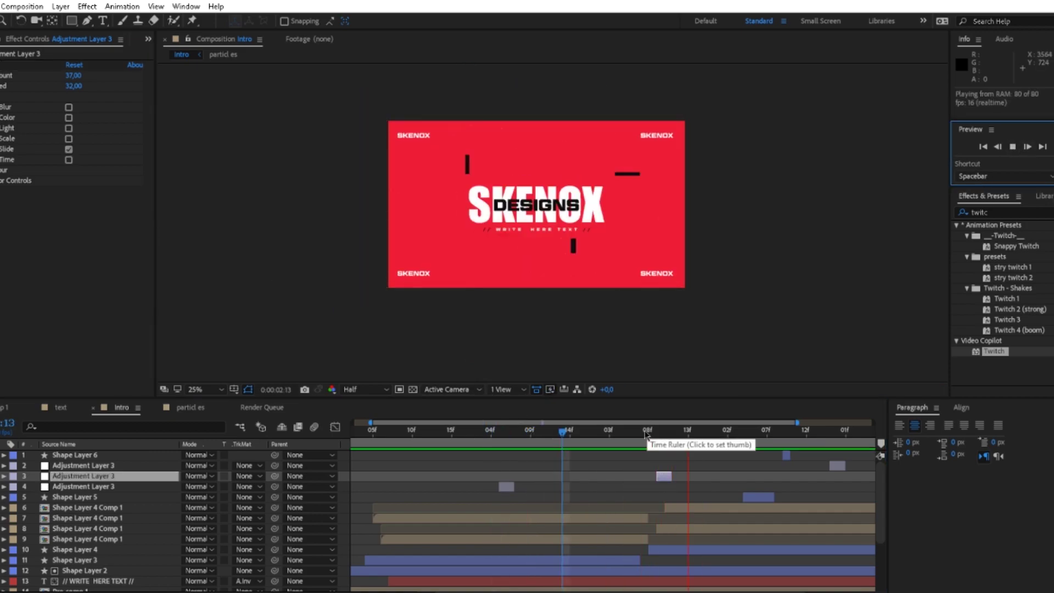
pyautogui.click(1014, 148)
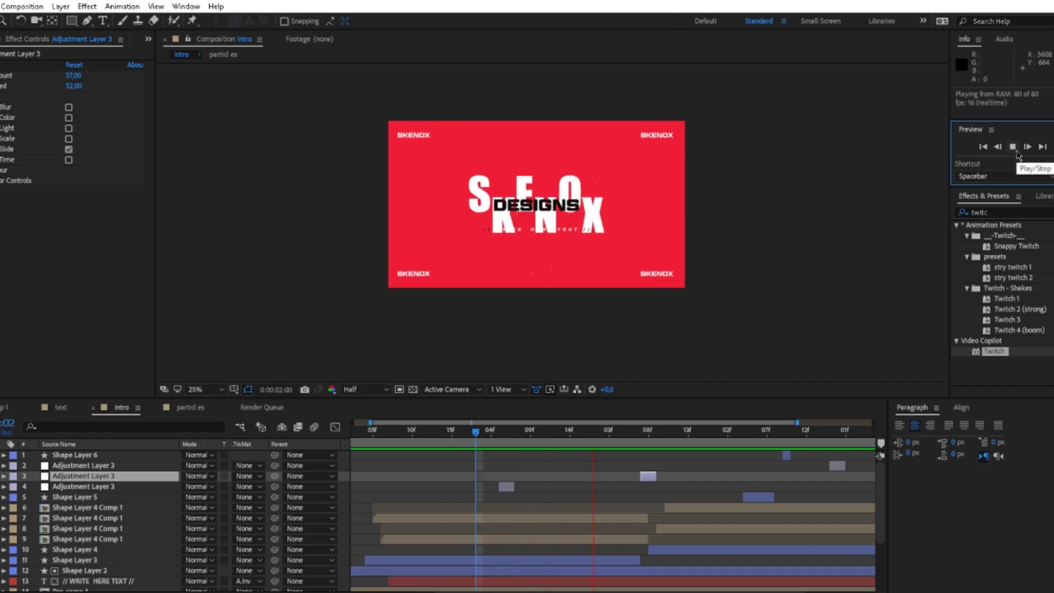
# Add a black solid above the adjustment layers and trim its start to about 0:00:04:02, just after the last invert flash.
pyautogui.moveTo(712, 431); pyautogui.dragTo(744, 432)
pyautogui.press('-')
pyautogui.click(361, 448)
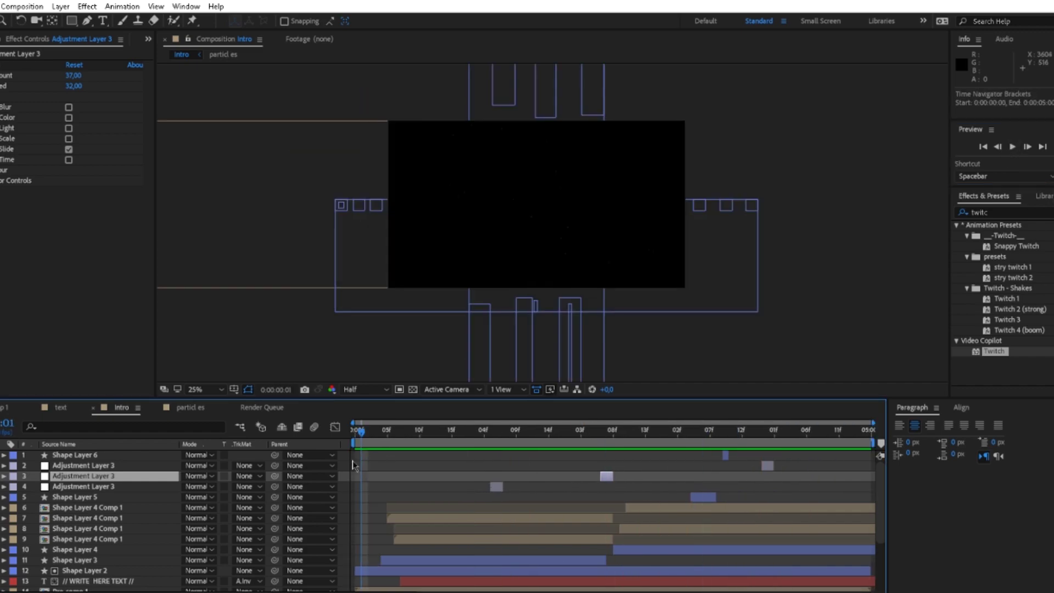
pyautogui.rightClick(354, 455)
pyautogui.click(337, 445)
pyautogui.rightClick(331, 443)
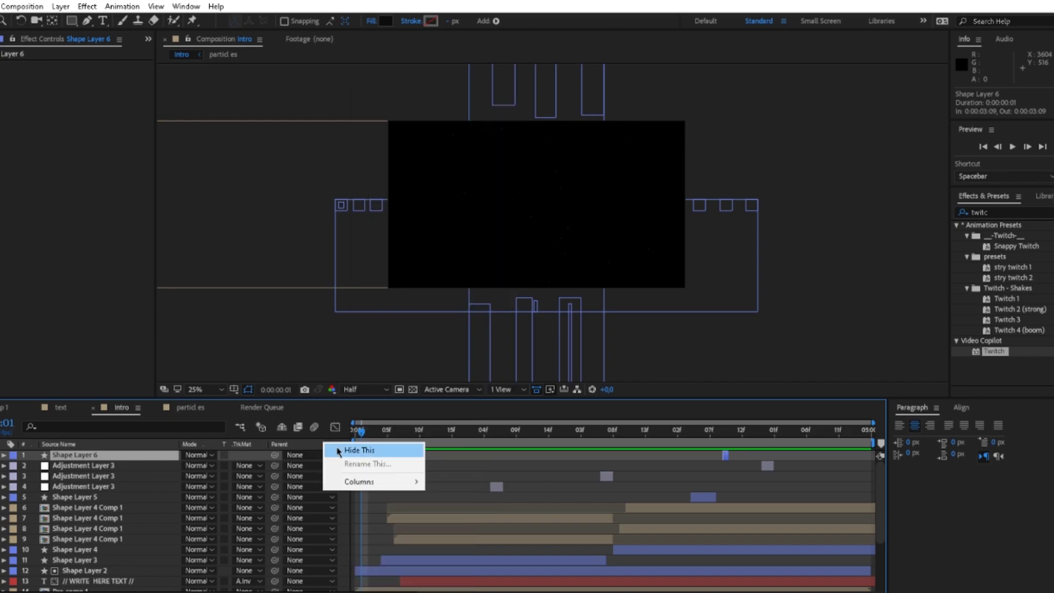
pyautogui.click(447, 446)
pyautogui.moveTo(449, 437); pyautogui.dragTo(388, 435)
pyautogui.rightClick(352, 465)
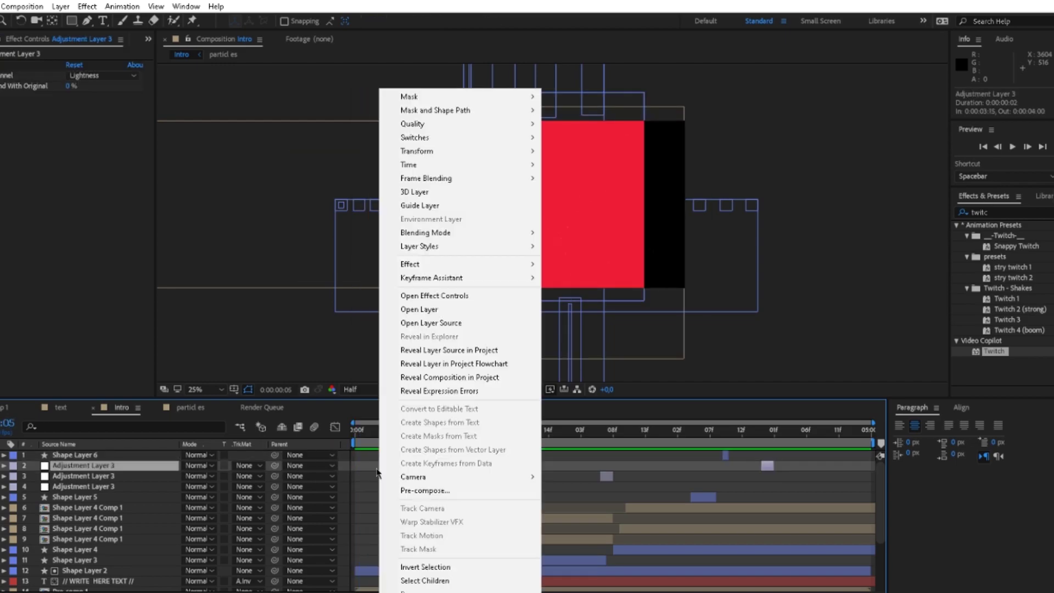
pyautogui.rightClick(352, 465)
pyautogui.moveTo(383, 333)
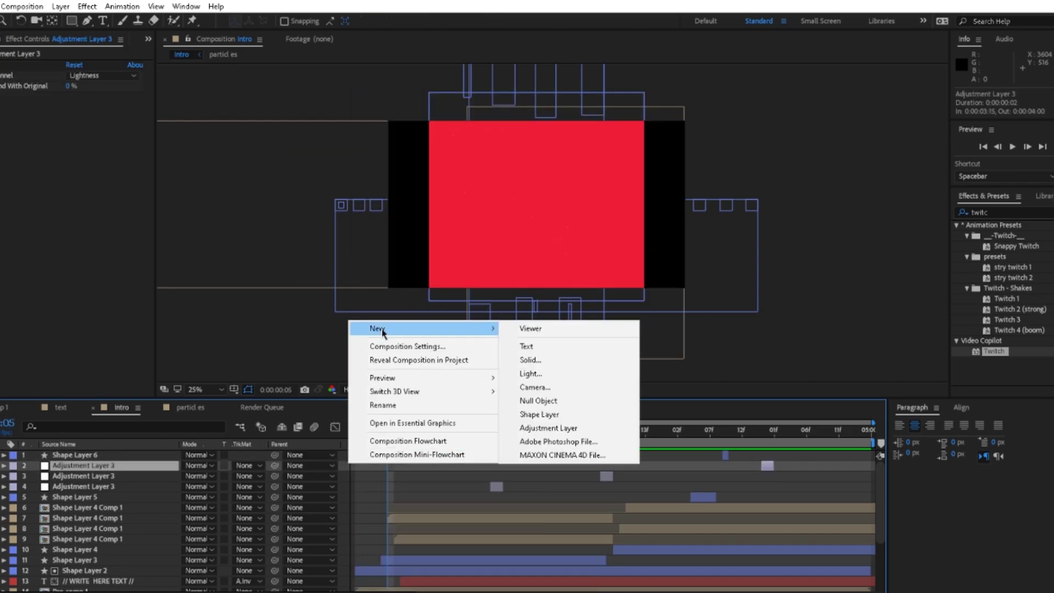
pyautogui.click(530, 360)
pyautogui.click(549, 405)
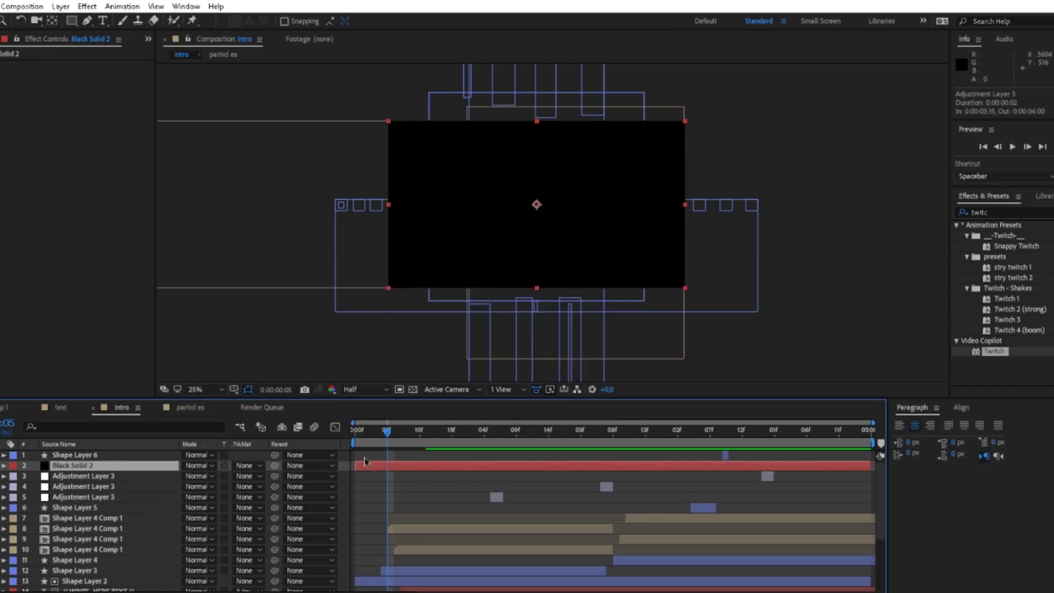
pyautogui.moveTo(371, 466); pyautogui.dragTo(778, 471)
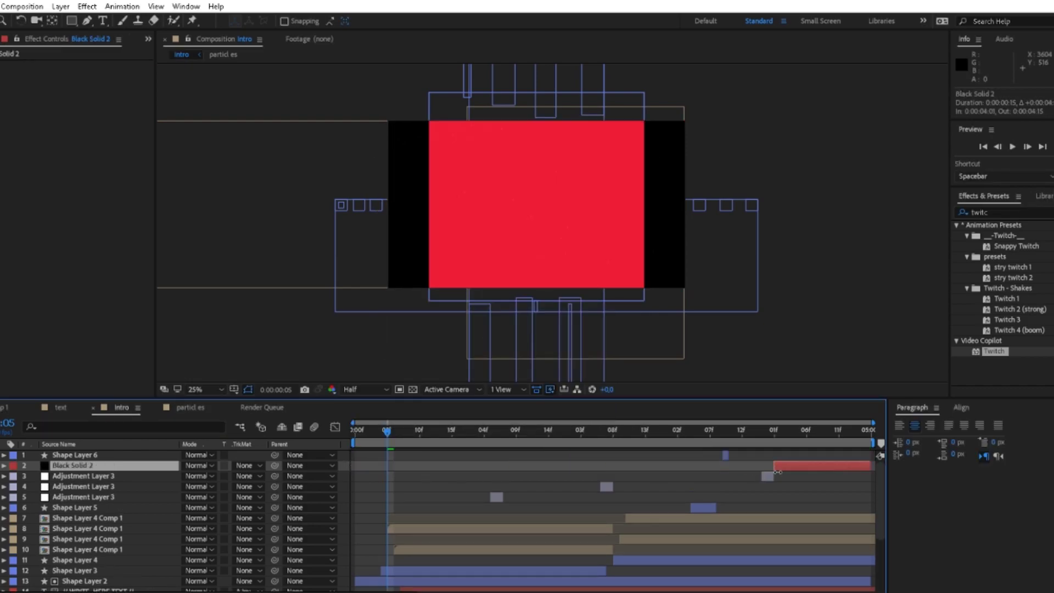
# Preview the whole intro and set the preview resolution to Full.
pyautogui.click(725, 432)
pyautogui.press('space')
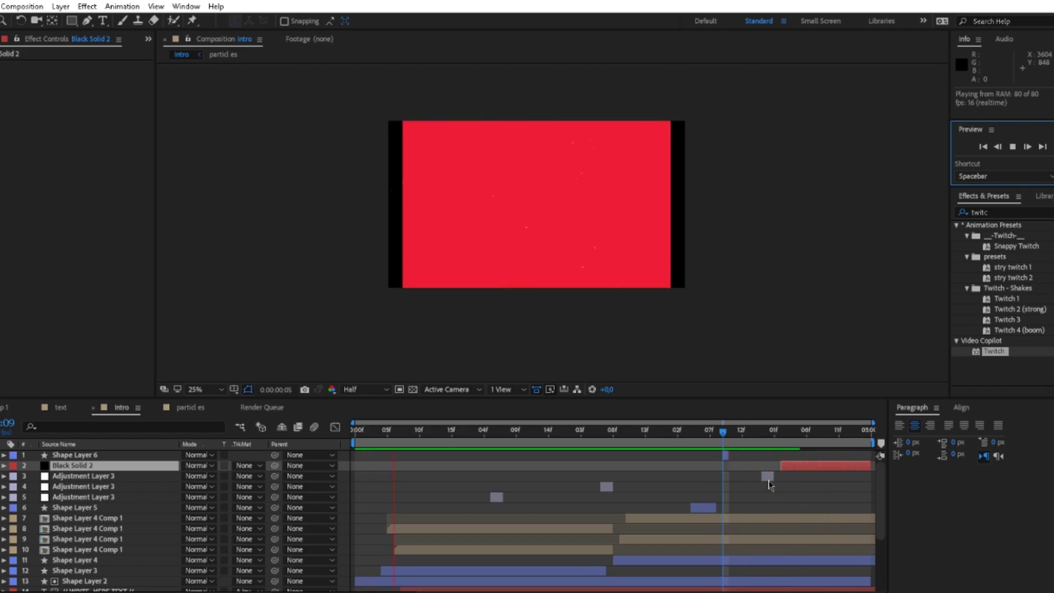
pyautogui.click(348, 389)
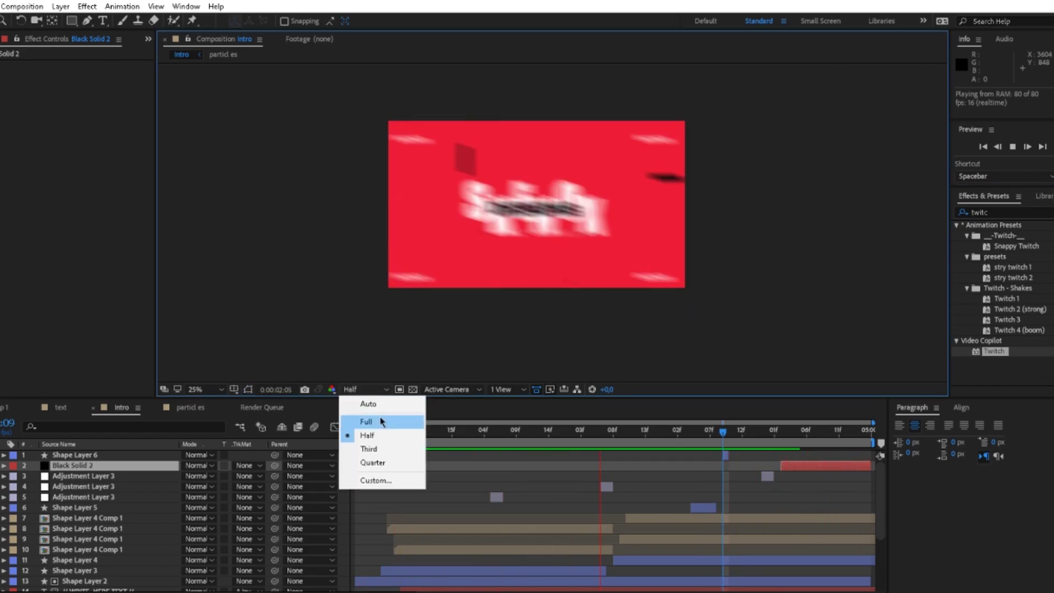
pyautogui.click(380, 418)
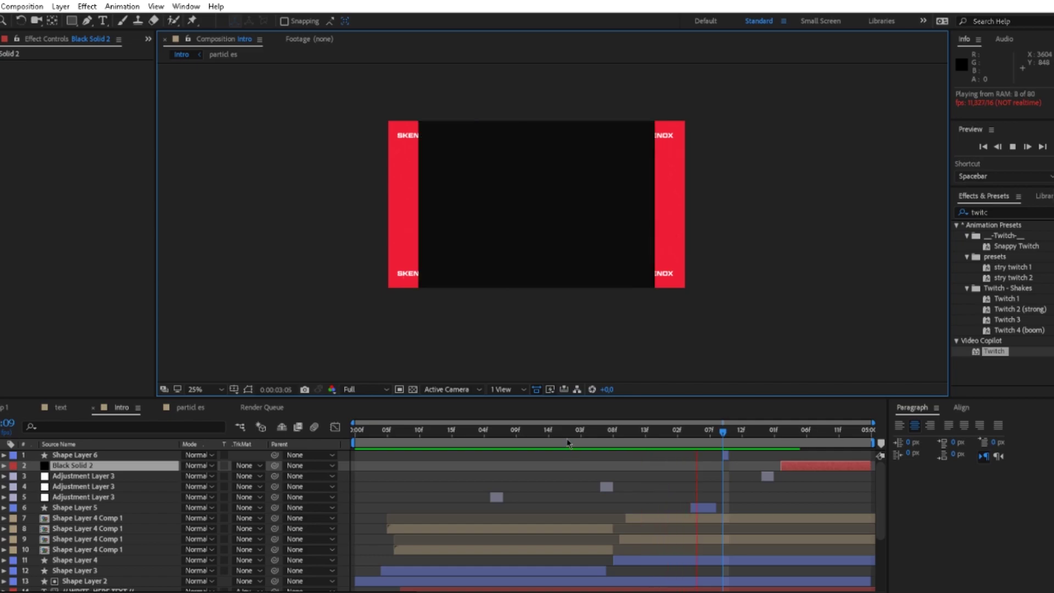